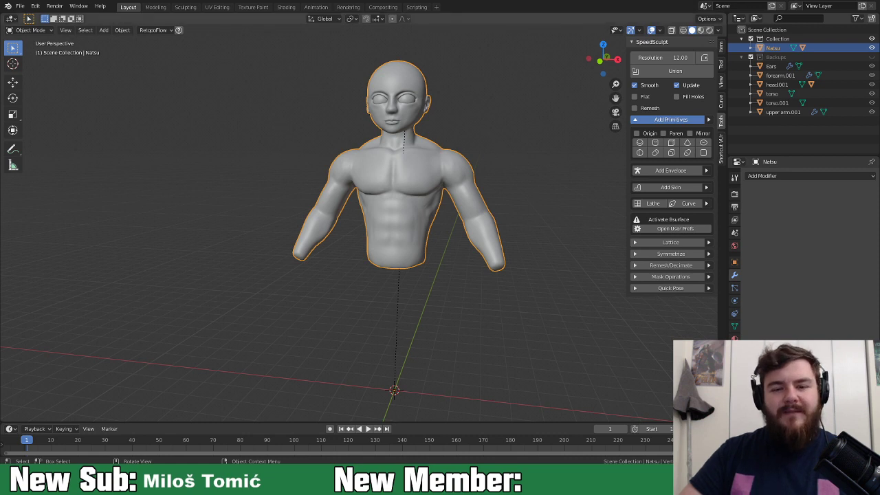
Step: Examine the character's head, torso and arms from the front and side before adding new parts
middle_drag(234, 227, 412, 240)
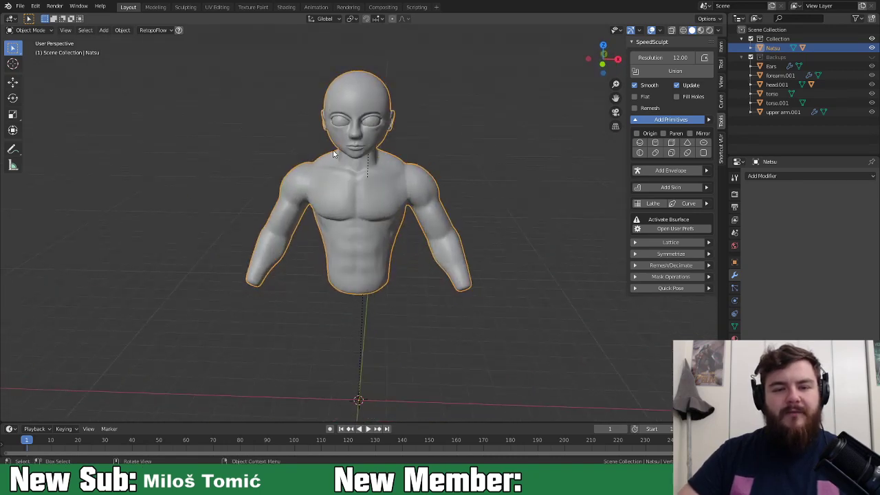
shift+middle_drag(384, 180, 361, 213)
scroll(403, 205, up, 4)
scroll(363, 196, down, 1)
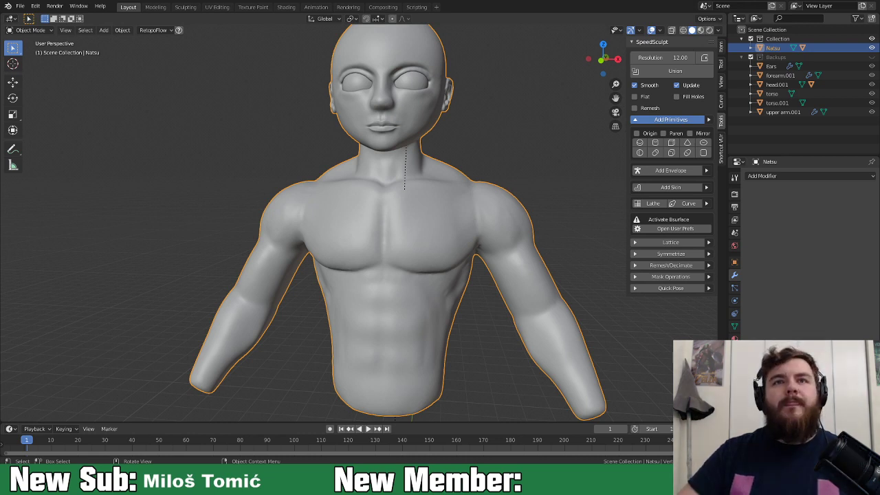
mouse_move(529, 137)
middle_down()
mouse_move(532, 156)
mouse_move(520, 169)
mouse_move(531, 154)
middle_up()
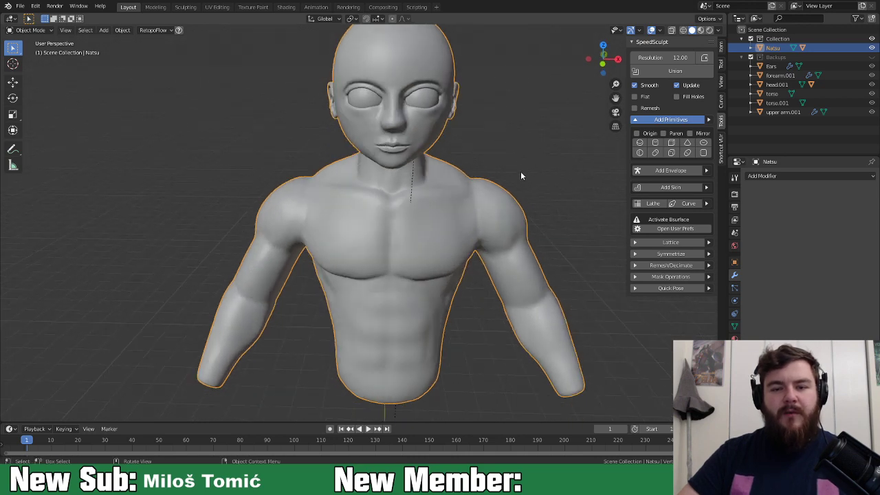
key(KP_1)
key(KP_3)
key(KP_1)
Step: Try moving the mirrored eyes along X onto the face's centre line and draw a short vertical annotation beside them
click(408, 107)
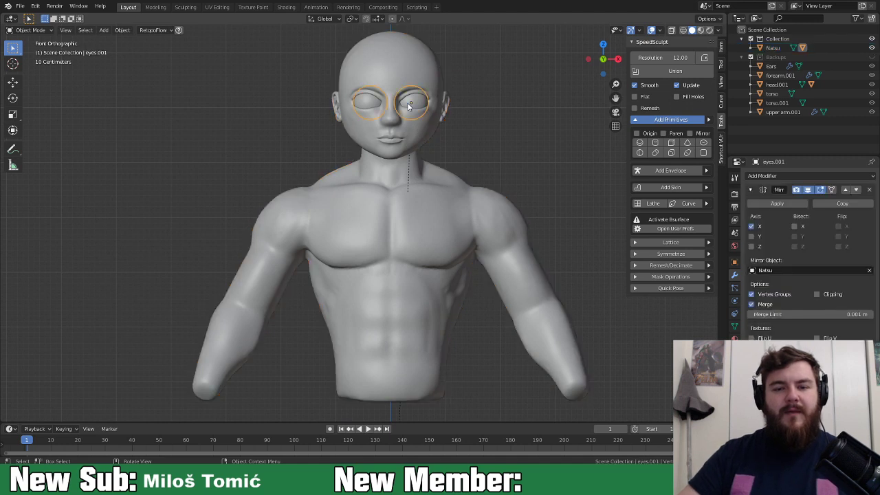
key(g)
key(x)
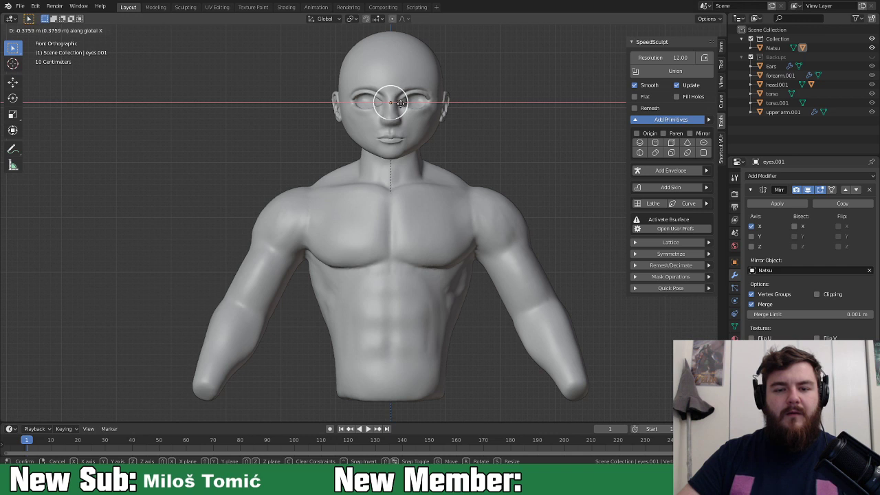
click(401, 105)
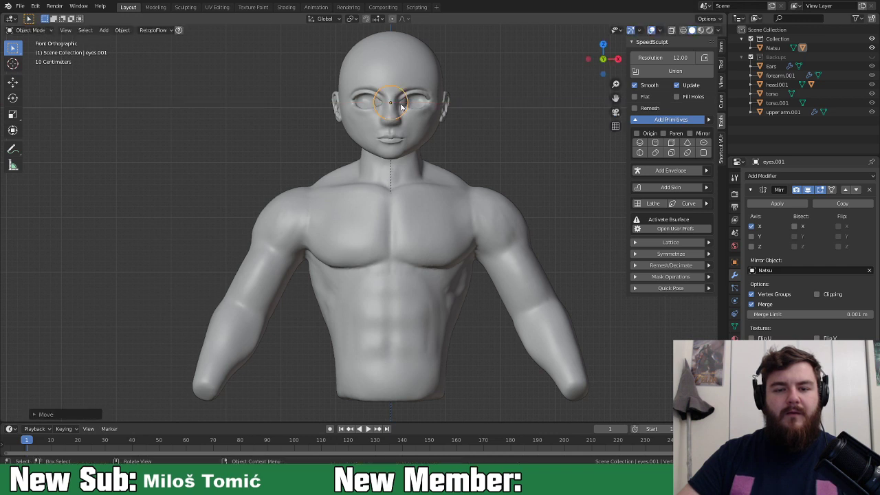
key(d)
drag(407, 74, 407, 121)
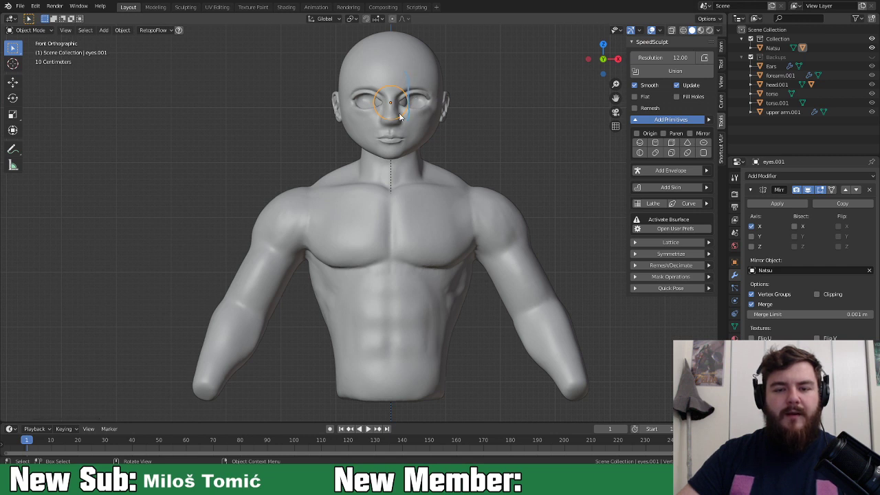
Step: Try scaling the centred eyes and moving them apart along X, and undo these trial changes to the eyes
key(shift+d)
key(x)
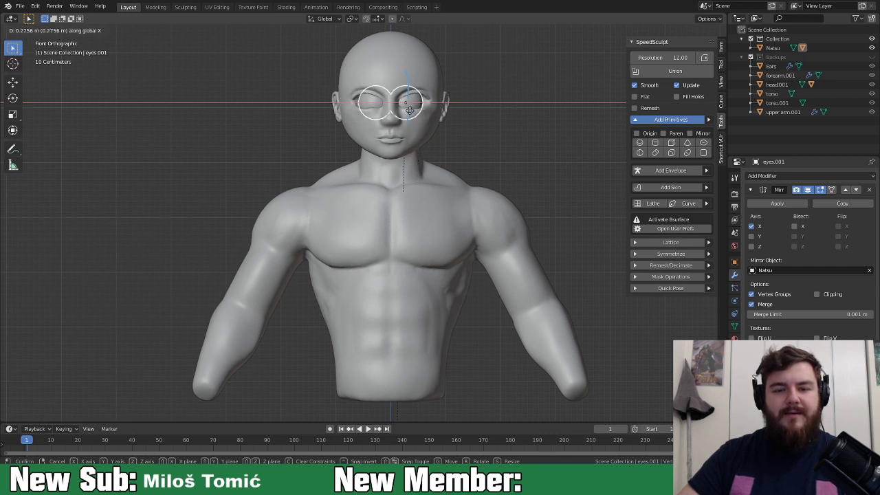
click(397, 107)
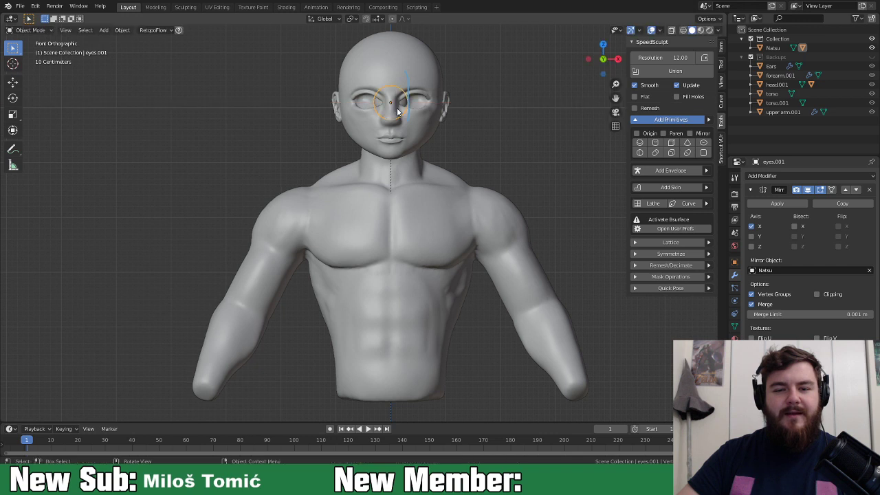
key(s)
click(427, 139)
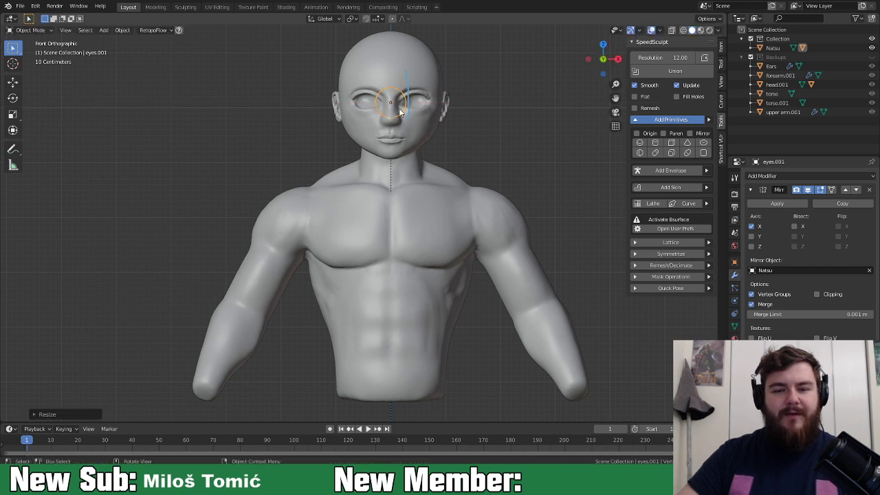
key(g)
key(x)
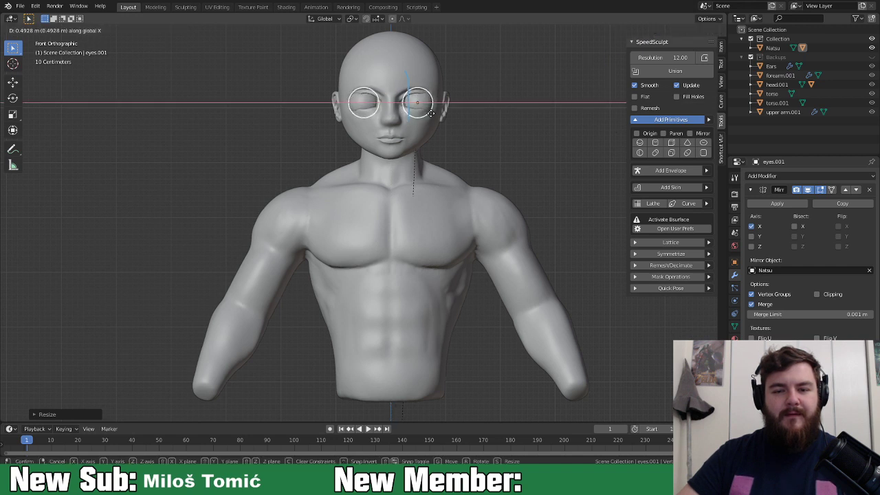
click(429, 119)
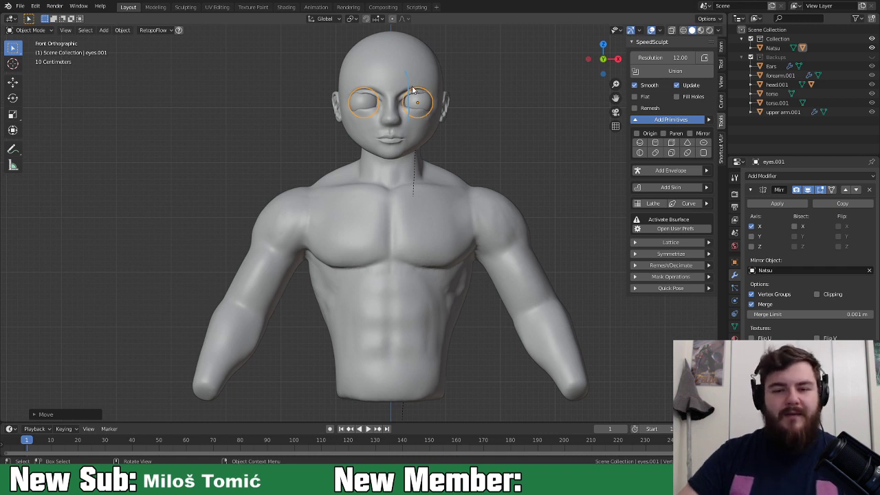
key(ctrl+z)
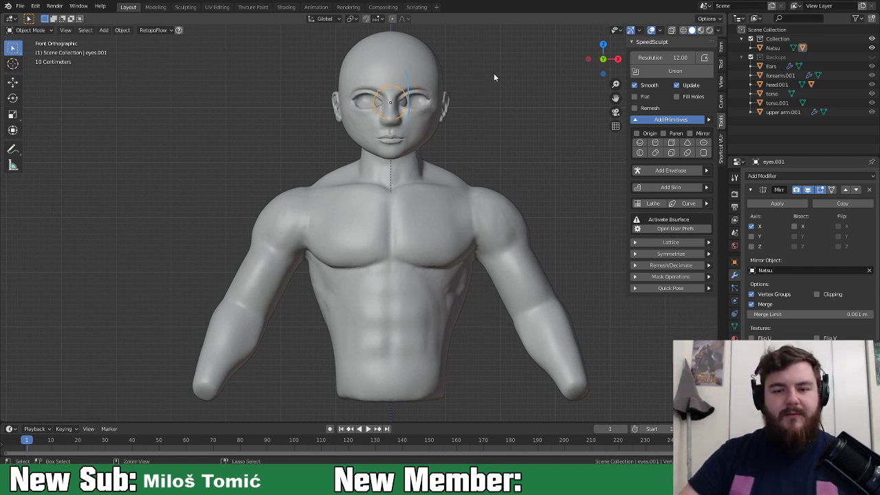
Step: Select the body mesh and examine the head, torso and arms from the front, side and back
middle_drag(469, 95, 469, 132)
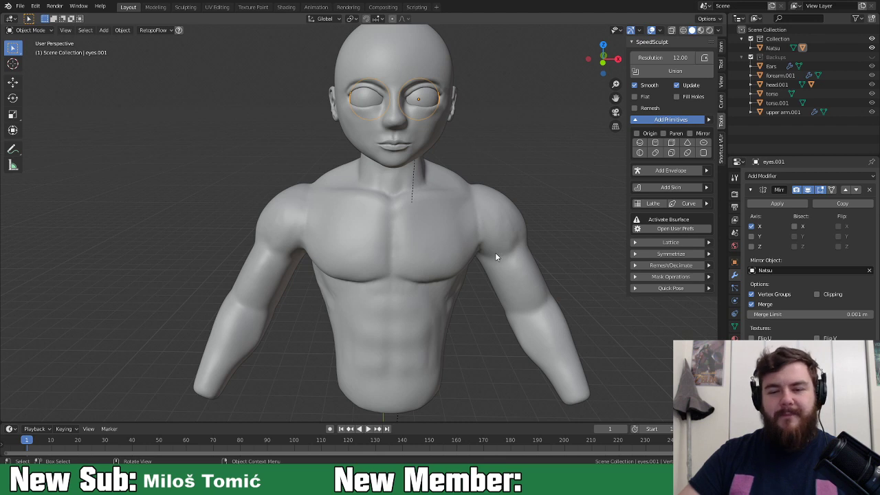
scroll(498, 246, down, 1)
middle_drag(499, 245, 471, 216)
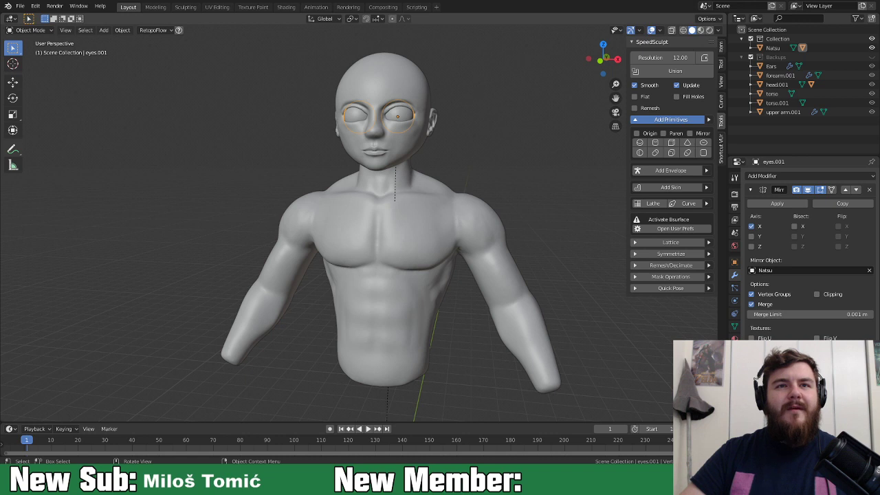
middle_drag(584, 182, 547, 191)
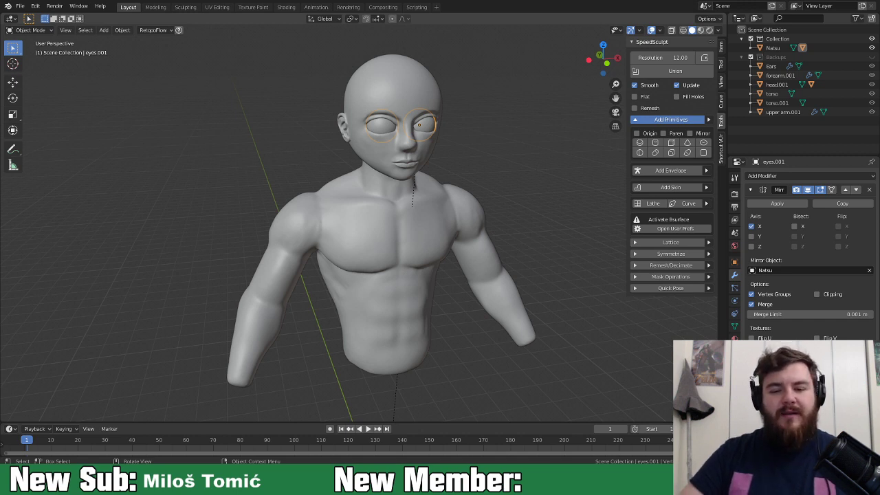
scroll(392, 332, down, 4)
middle_drag(420, 334, 457, 245)
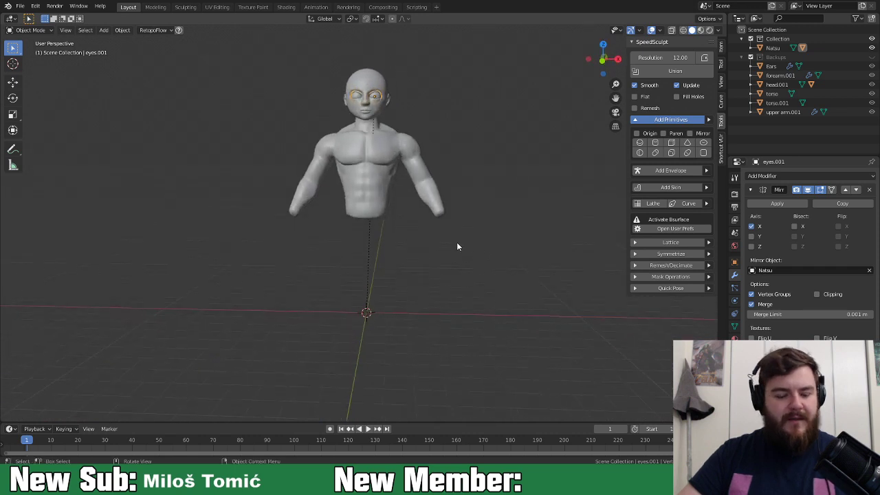
shift+scroll(457, 246, up, 2)
scroll(457, 245, up, 1)
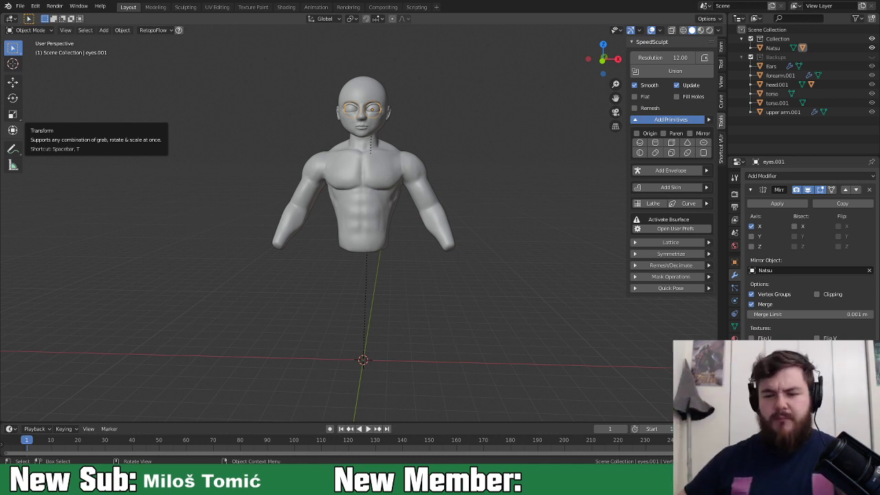
click(376, 197)
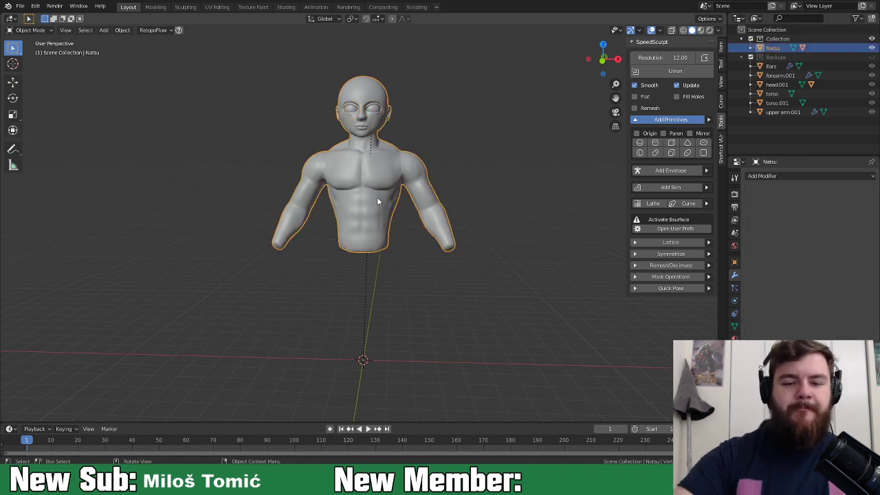
middle_drag(501, 285, 422, 316)
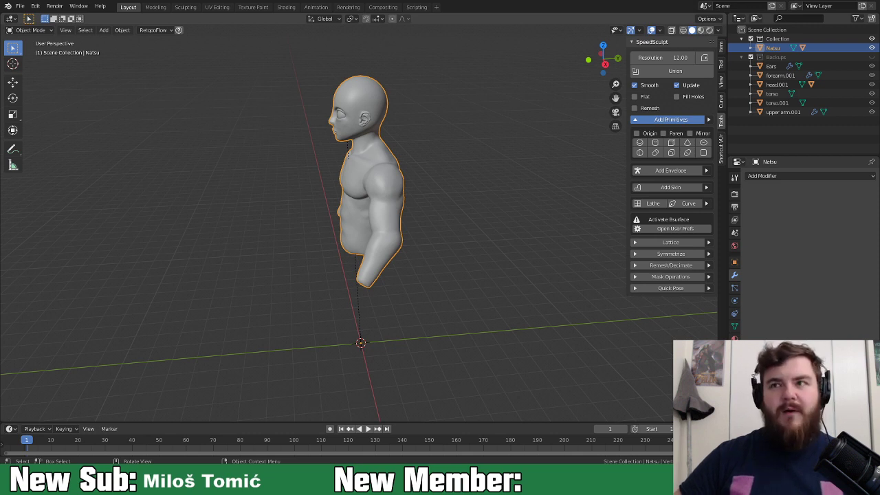
middle_drag(412, 275, 497, 263)
scroll(434, 281, up, 3)
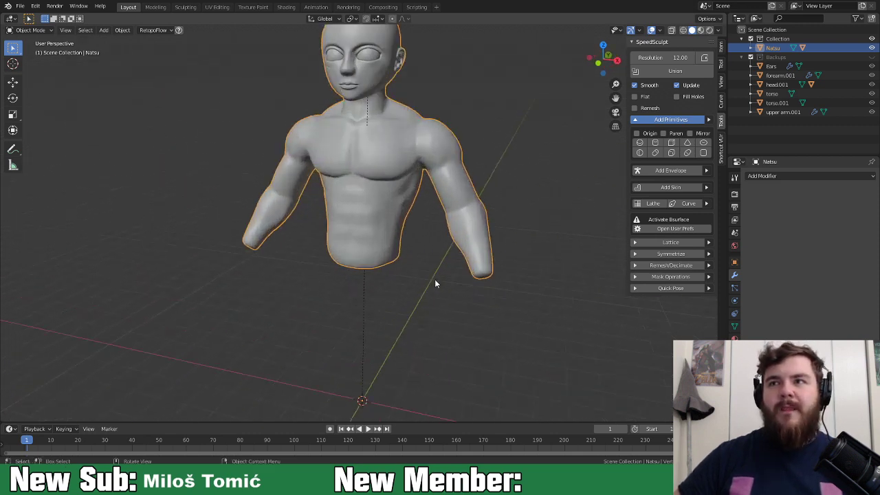
mouse_move(392, 318)
middle_down()
mouse_move(387, 337)
mouse_move(396, 333)
middle_up()
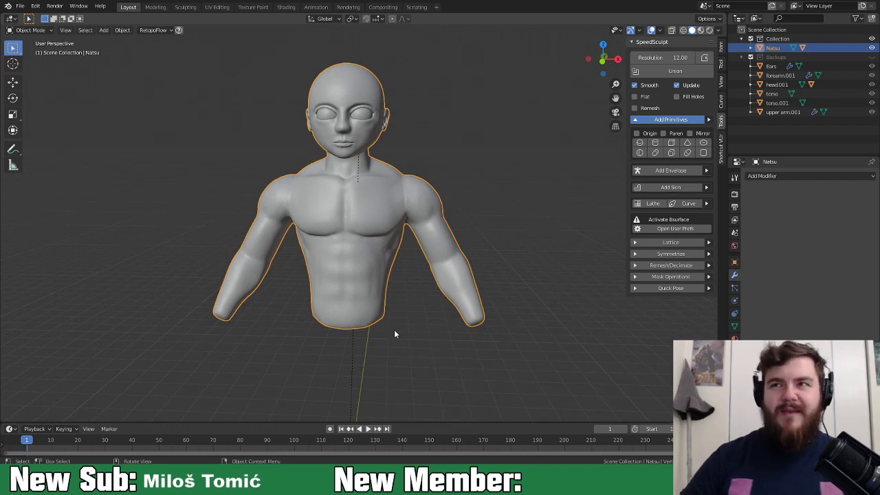
middle_drag(395, 333, 297, 301)
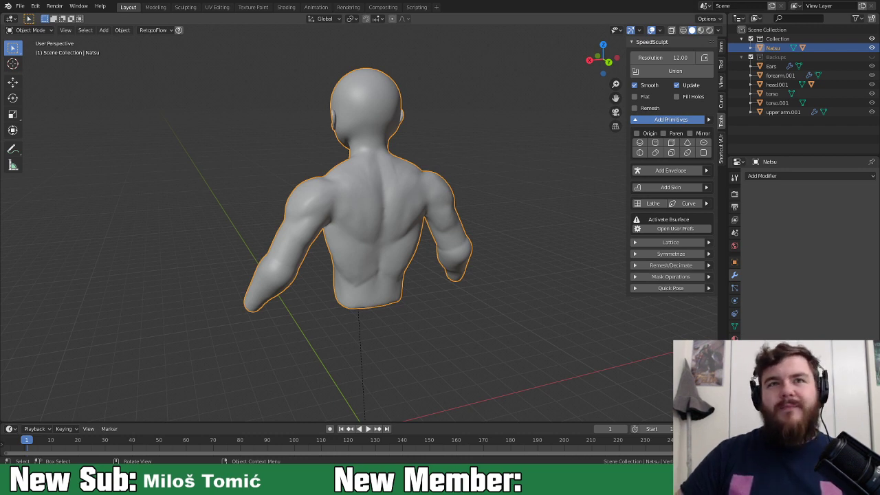
middle_drag(427, 285, 535, 294)
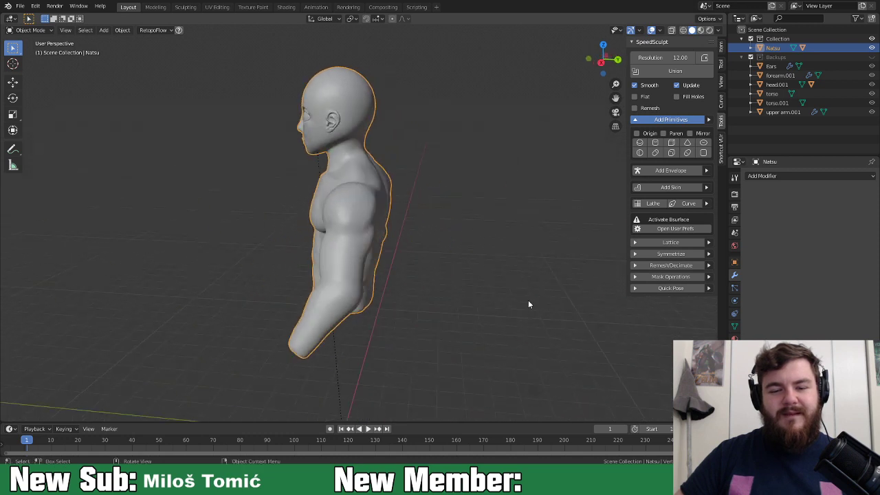
Step: Add a cube primitive at the world origin with the Origin option enabled and raise it about 3.9 m along Z under the torso
scroll(371, 401, up, 2)
shift+middle_drag(357, 304, 378, 210)
key(KP_3)
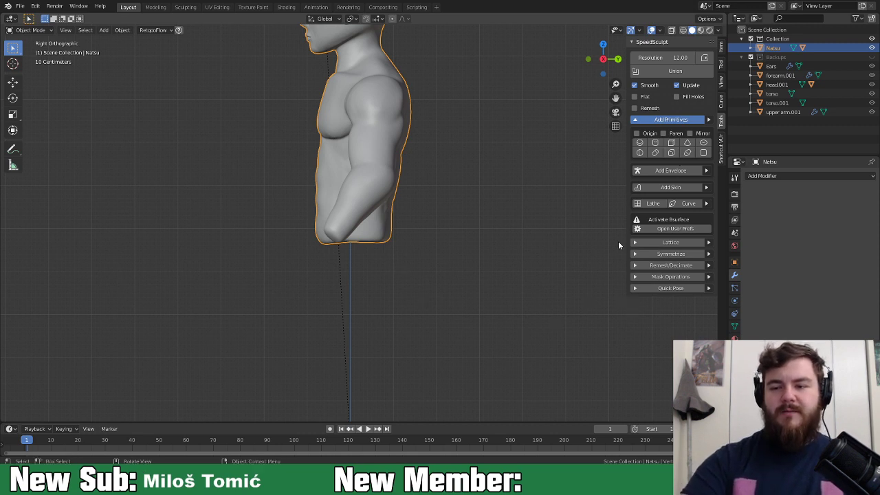
click(635, 133)
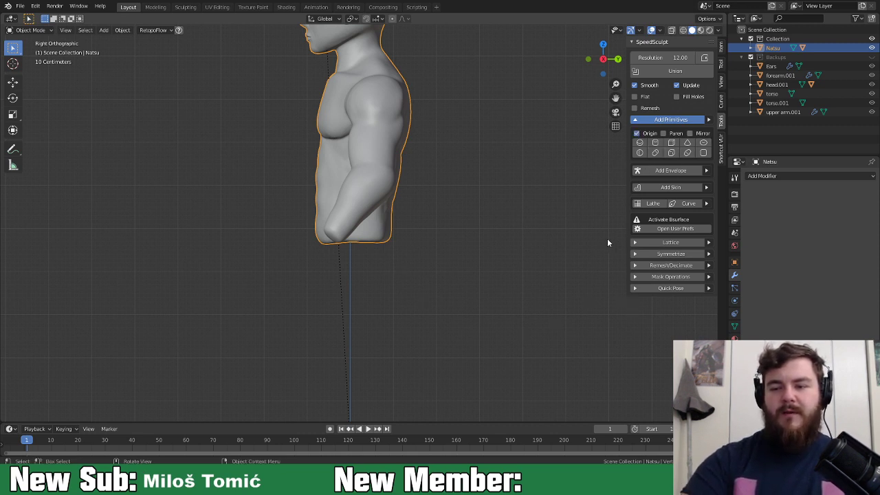
click(670, 142)
middle_drag(623, 190, 492, 308)
key(g)
key(z)
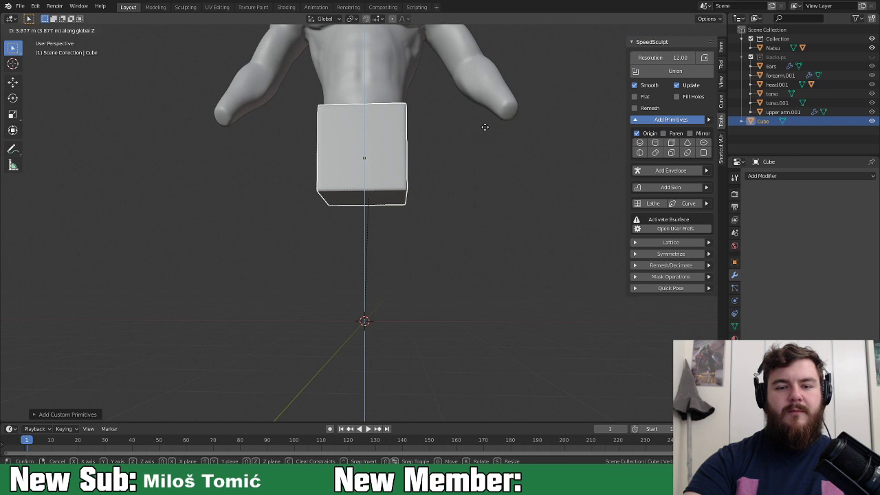
click(487, 138)
Step: Shift the cube slightly backward along Y in the side view to line it up with the waist
key(KP_3)
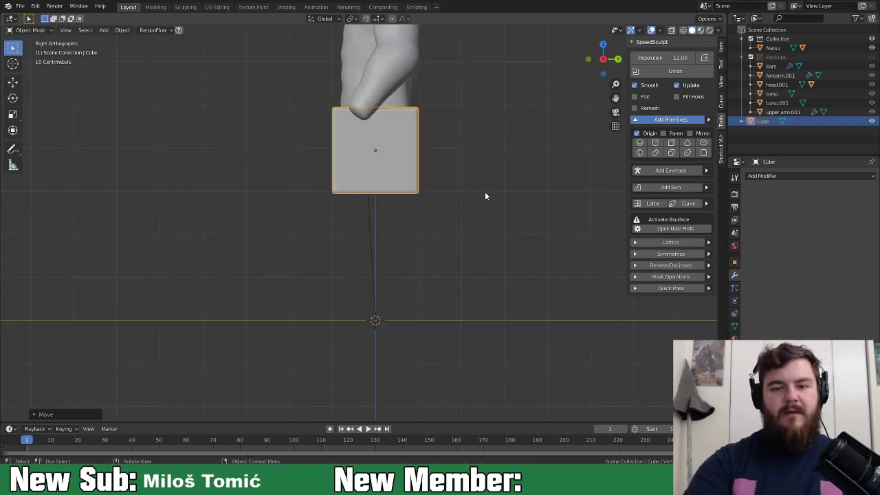
key(g)
key(y)
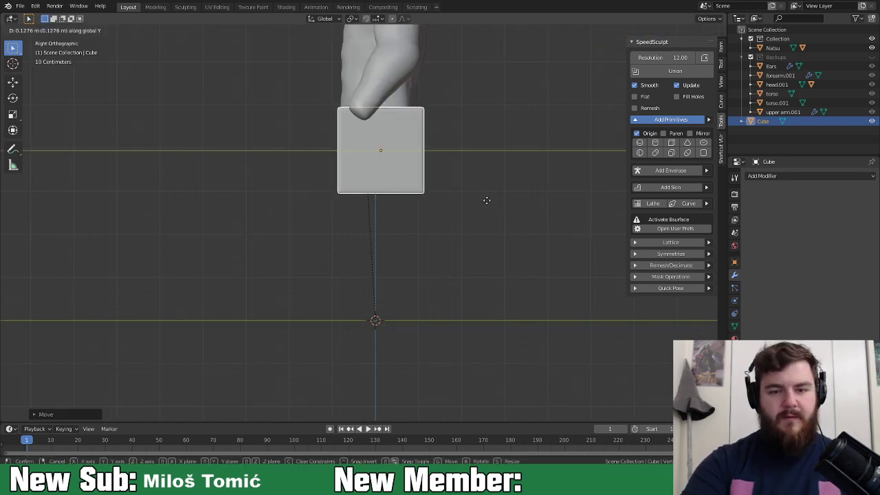
click(491, 207)
middle_drag(490, 209, 538, 259)
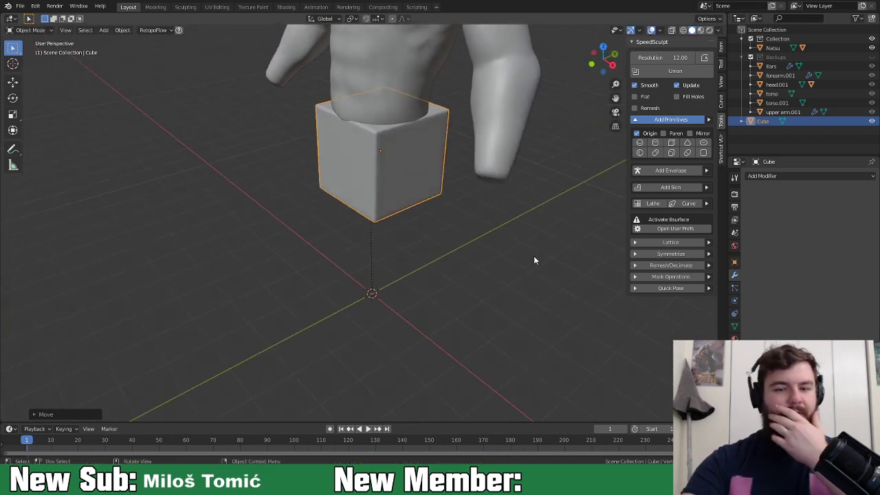
Step: Flatten the pelvis cube along Z to roughly half its height and move it up slightly to overlap the torso's base
key(s)
key(z)
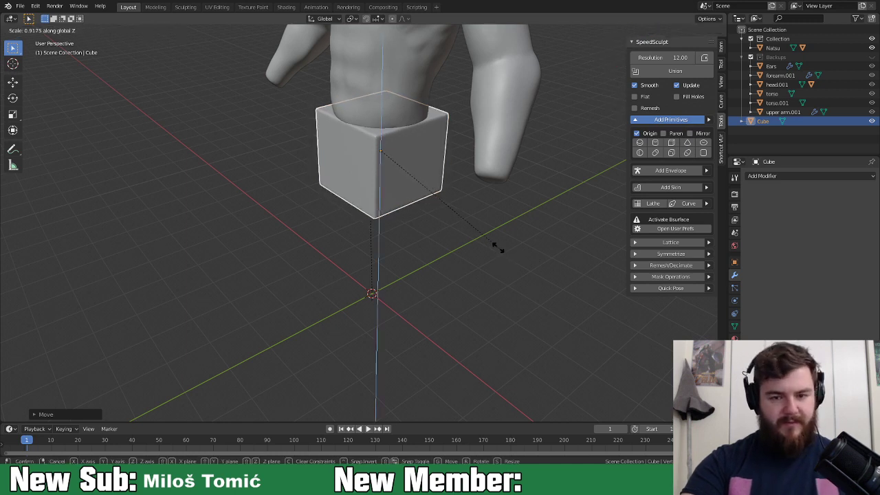
click(455, 193)
key(g)
key(z)
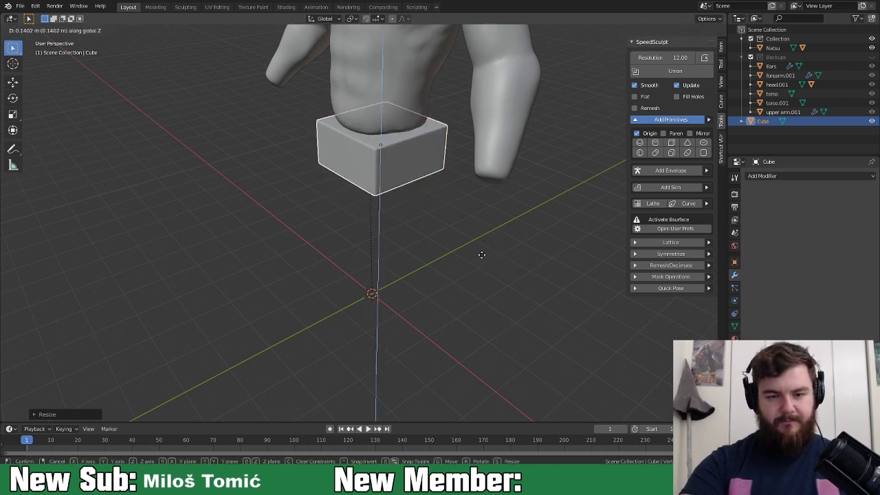
click(482, 251)
middle_drag(483, 250, 503, 249)
Step: Apply the pelvis cube's scale
key(ctrl+a)
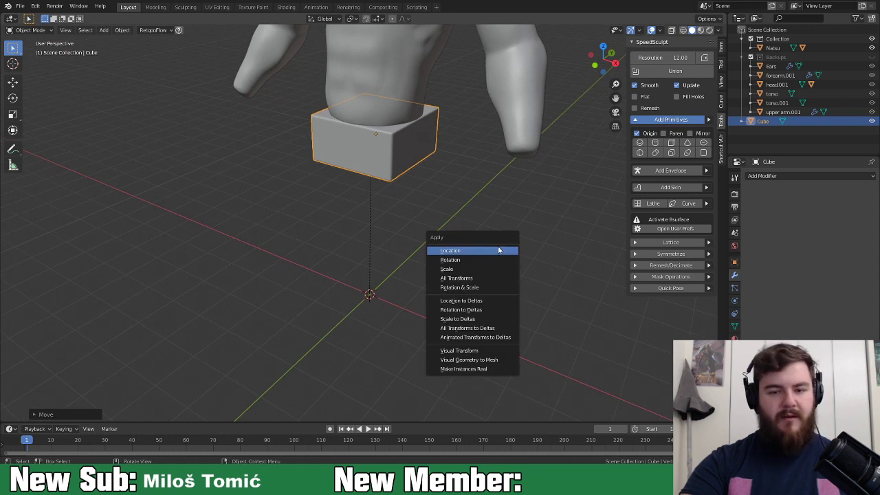
click(485, 272)
middle_drag(484, 283, 517, 231)
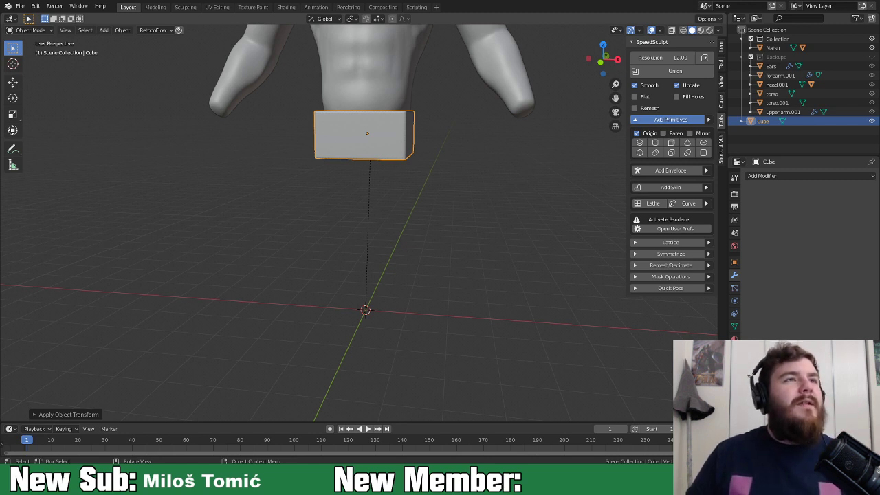
middle_drag(465, 153, 492, 154)
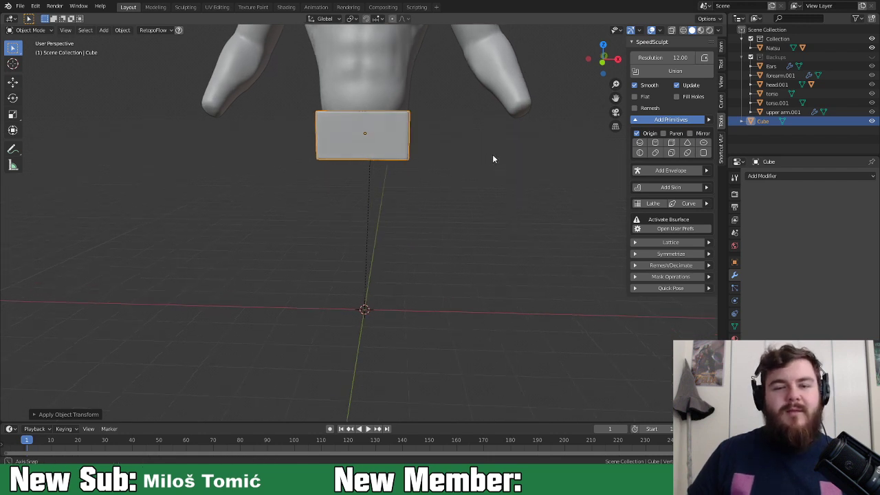
Step: Save the Blender file with the pelvis cube in place under the torso
scroll(492, 153, down, 1)
shift+middle_drag(381, 137, 403, 163)
key(ctrl+s)
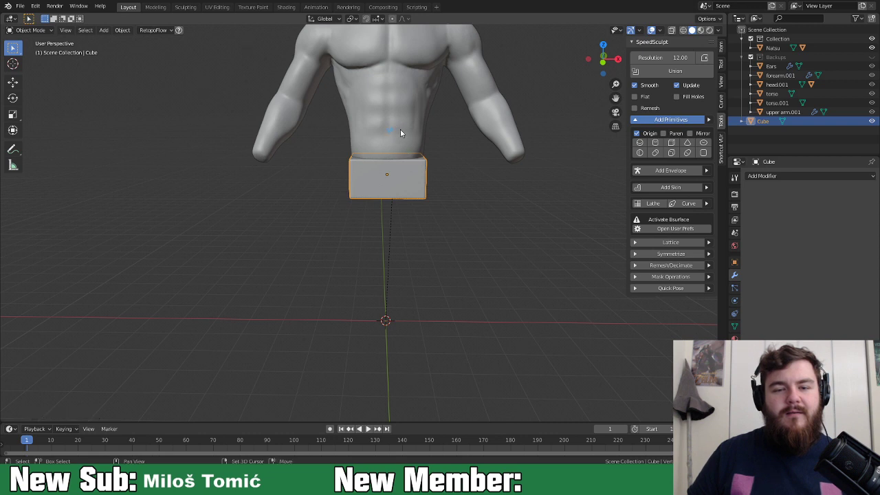
shift+middle_drag(400, 129, 382, 196)
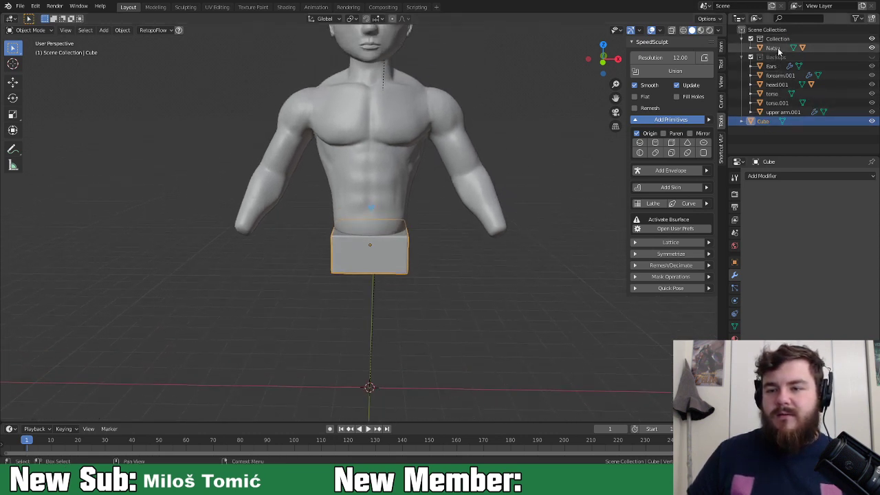
Step: Show the backup objects, select head.001 and lower it along Z over the pelvis cube as a size reference
click(837, 83)
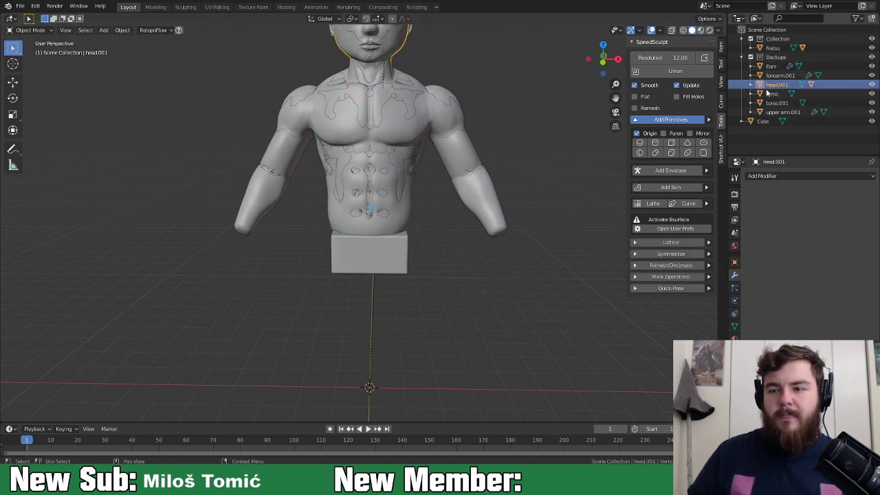
key(g)
key(z)
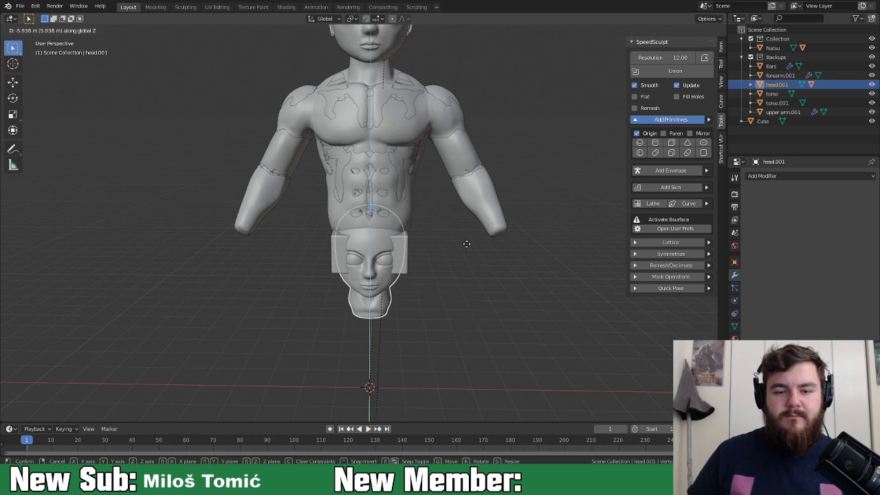
click(465, 231)
key(KP_1)
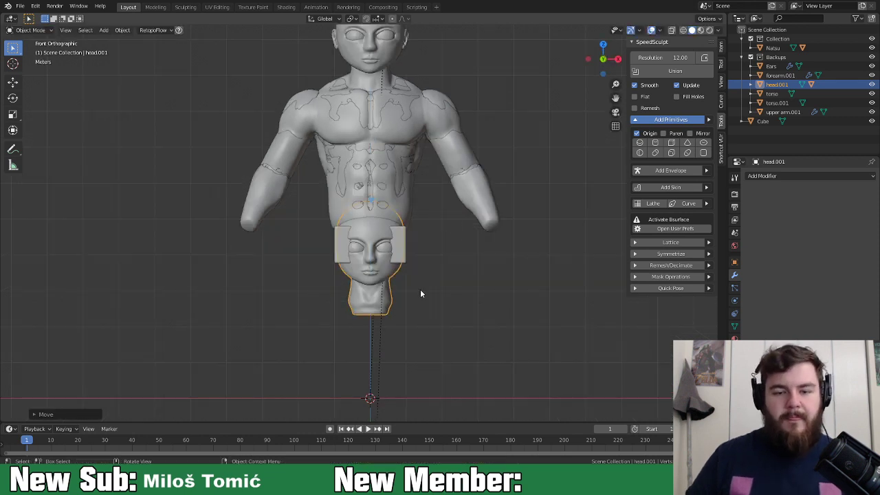
scroll(424, 269, up, 2)
scroll(452, 281, up, 2)
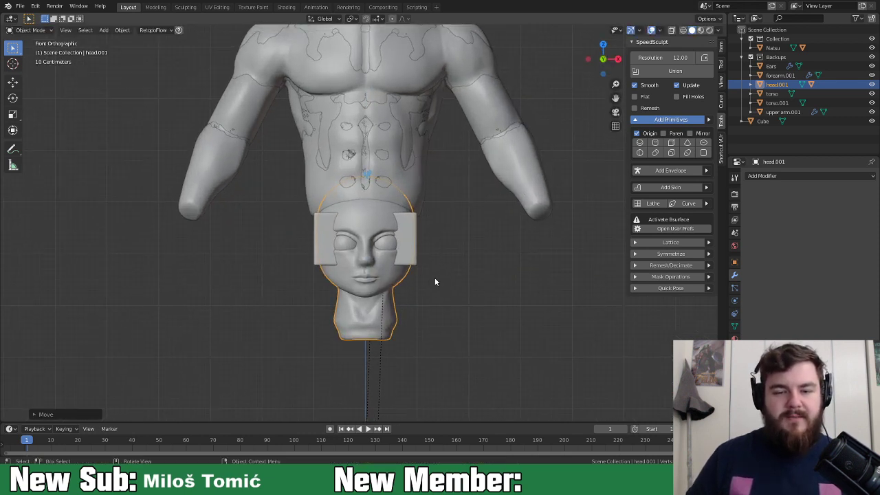
key(g)
key(z)
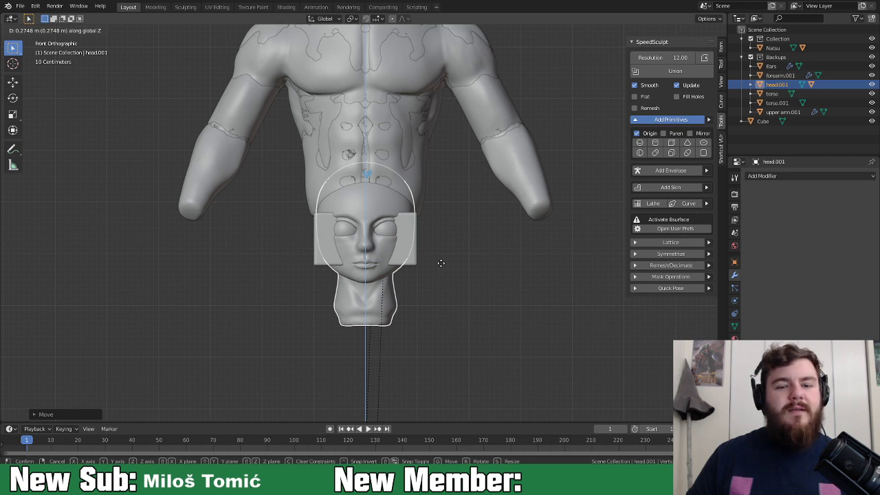
click(440, 263)
Step: Raise head.001 about 5.6 m along Z back onto the character's head
shift+middle_drag(447, 256, 439, 343)
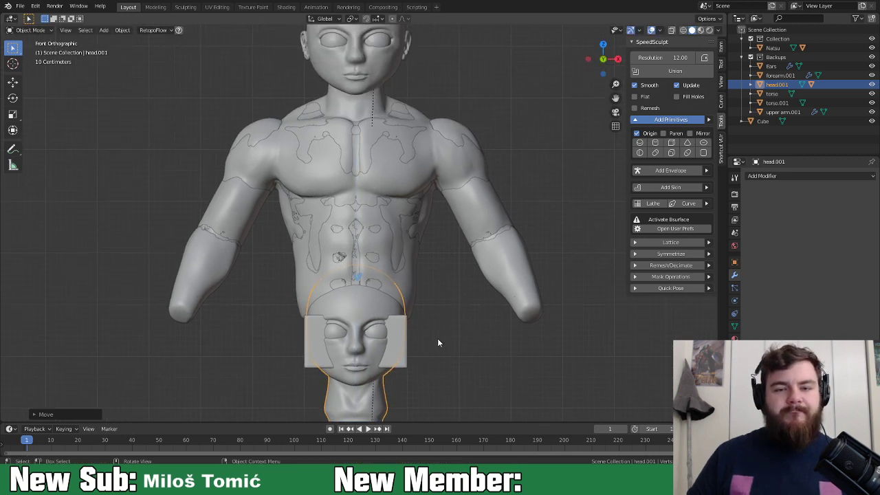
key(g)
key(z)
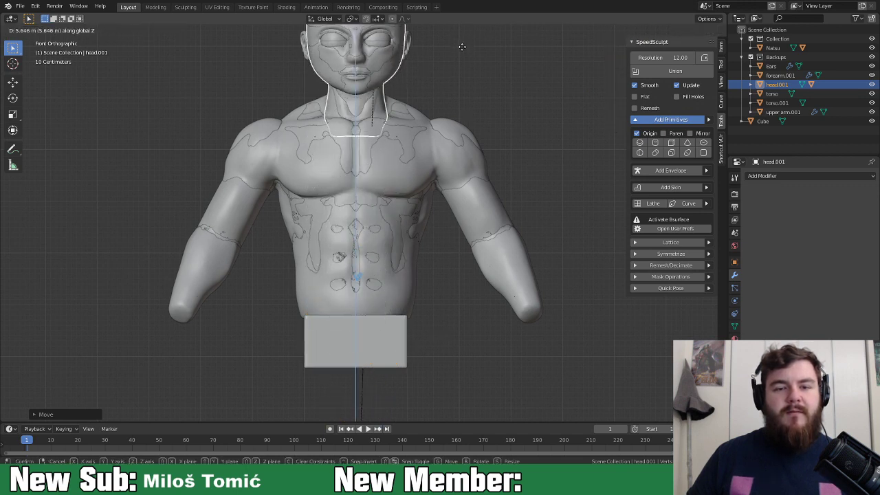
click(461, 46)
Step: Lower head.001 along Z until its top meets the chin, and move it further down over the pelvis cube
key(shift+d)
key(z)
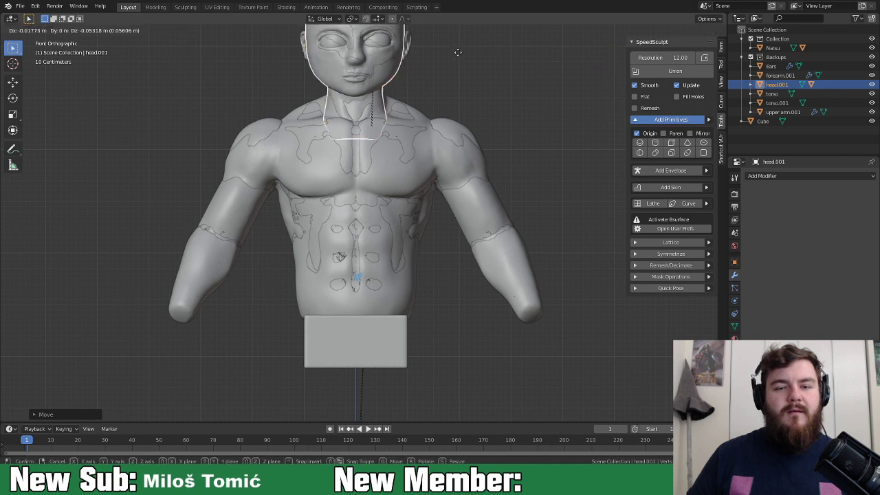
click(446, 169)
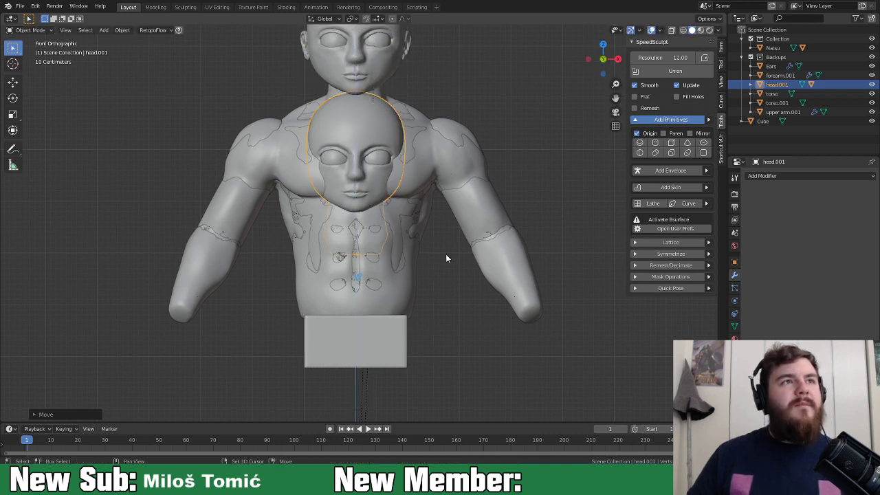
shift+middle_drag(447, 254, 458, 220)
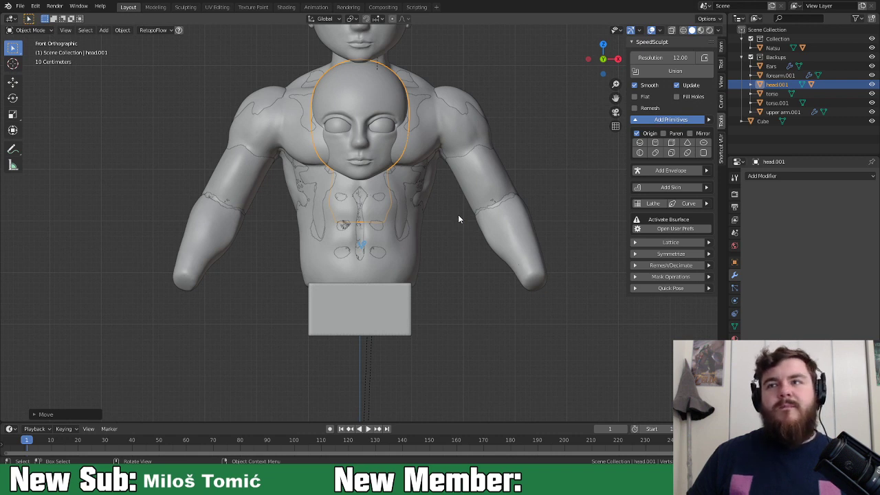
key(g)
key(z)
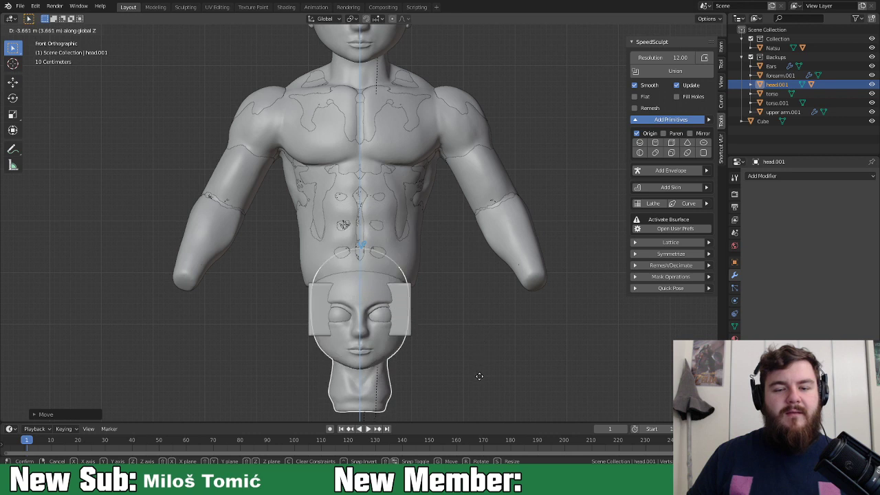
click(477, 367)
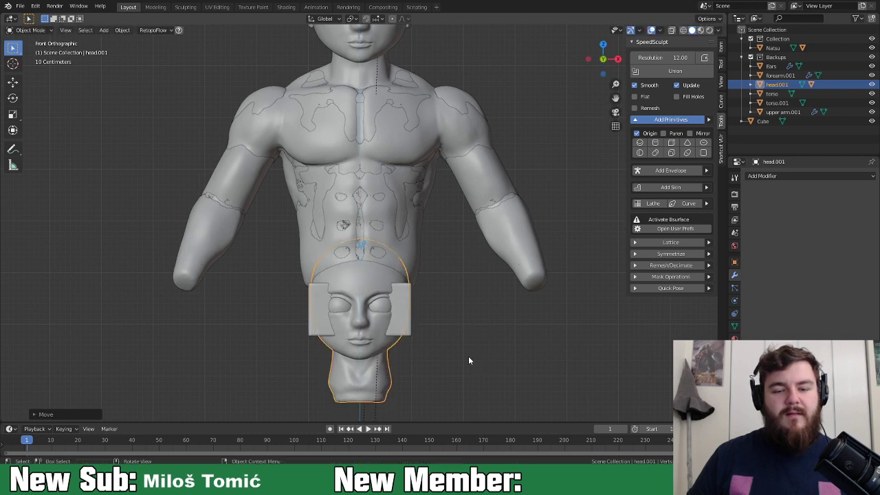
Step: Stretch the pelvis cube along Z toward the reference head's chin and apply its scale
click(399, 314)
key(s)
key(z)
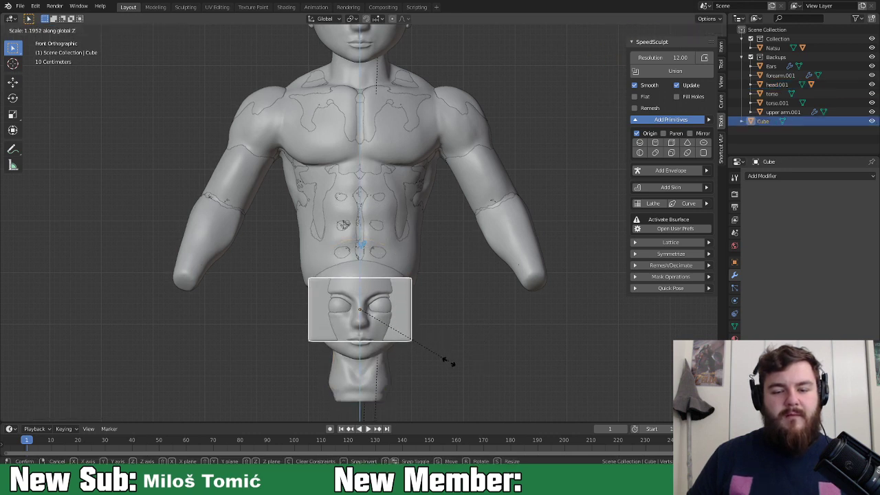
click(452, 385)
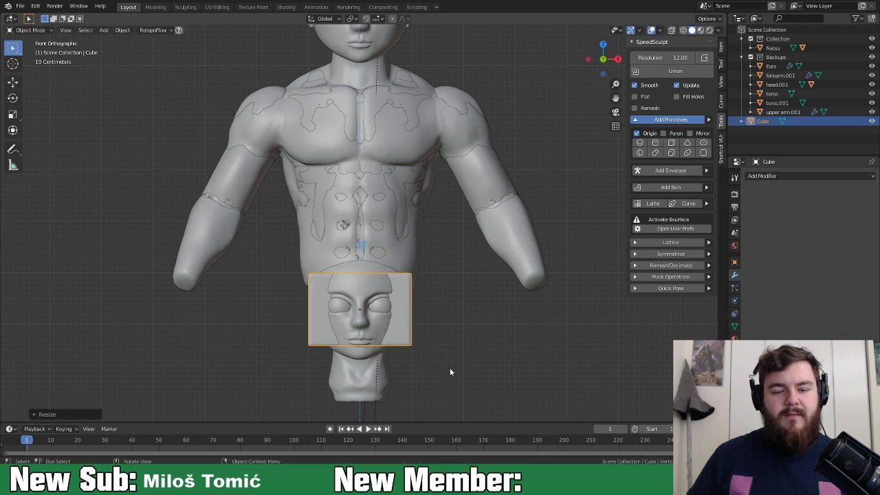
key(ctrl+a)
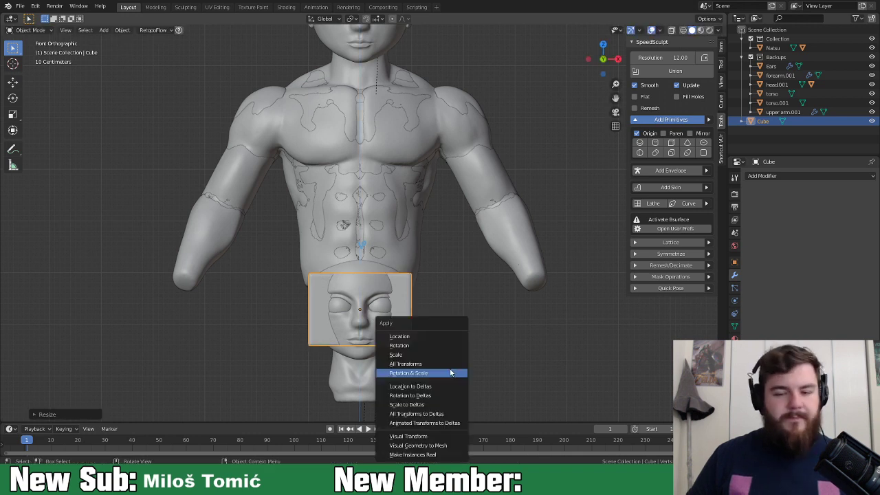
click(449, 354)
Step: Try marking the pelvis base with an annotation line, and undo back through the cube's Z scaling and the lowering of head.001
click(357, 371)
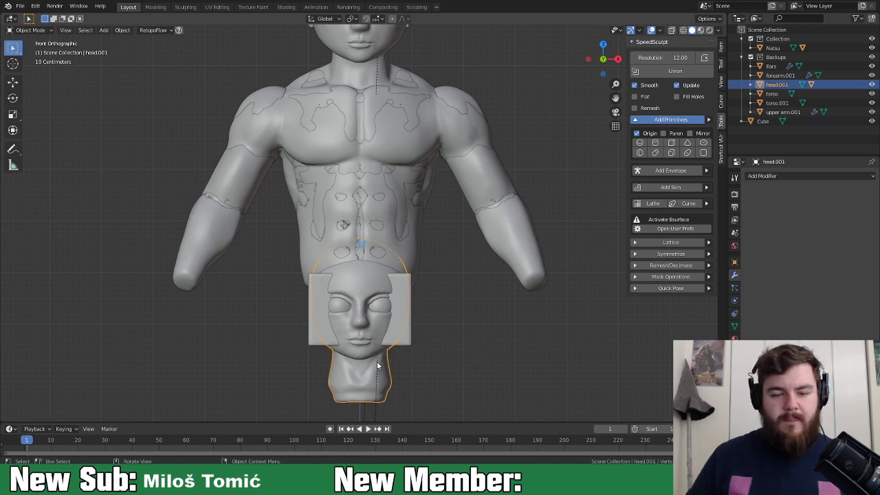
drag(404, 345, 448, 353)
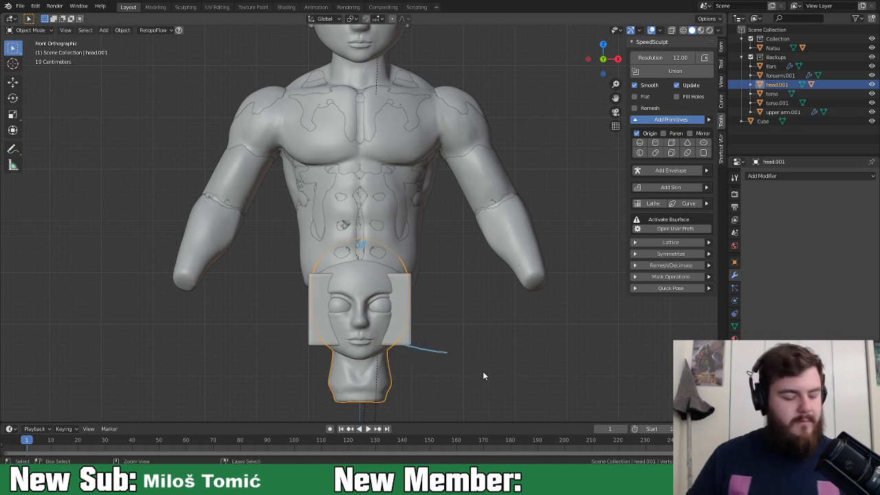
key(ctrl+z)
key(ctrl+z)
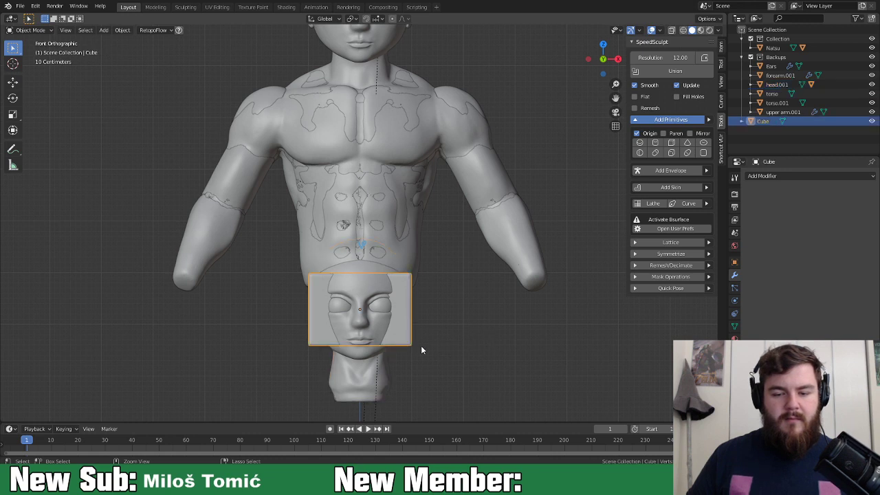
key(ctrl+z)
key(ctrl+z)
key(ctrl+z)
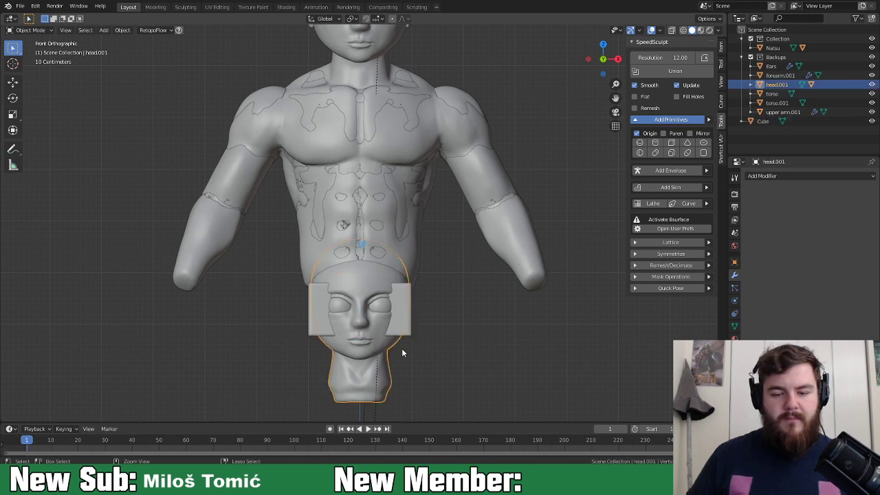
key(ctrl+shift+z)
key(ctrl+shift+z)
key(ctrl+shift+z)
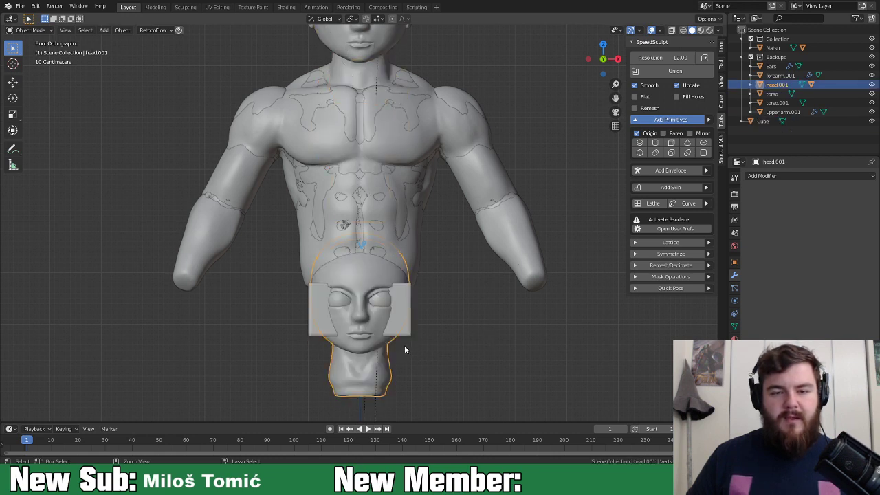
key(ctrl+z)
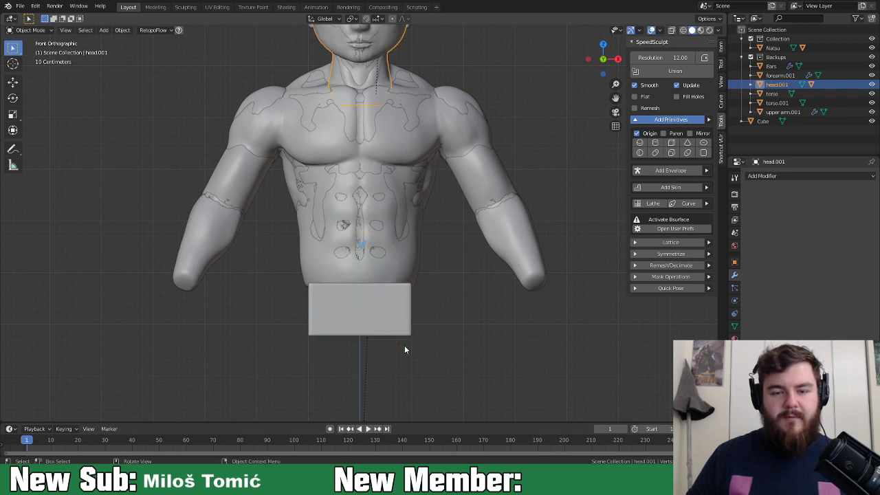
Step: Draw a short annotation line just below the pelvis cube and scale the cube along Z by about 1.3 to reach it
drag(396, 343, 415, 345)
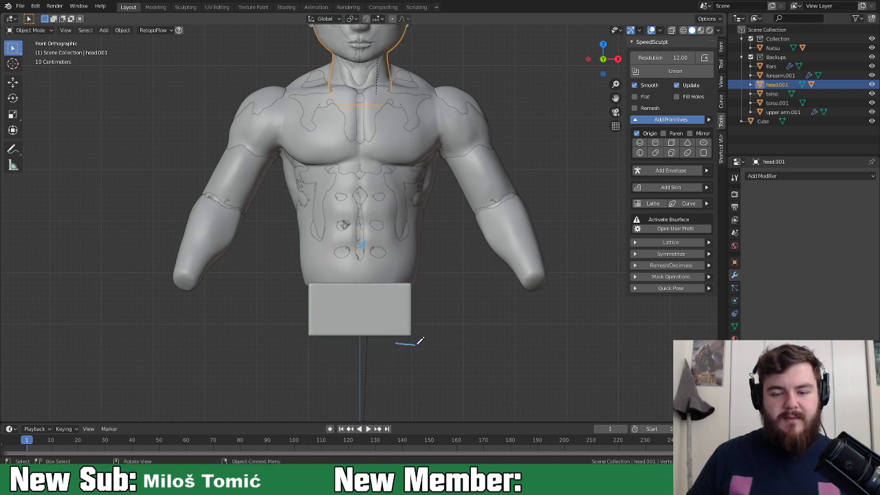
click(369, 326)
key(s)
key(z)
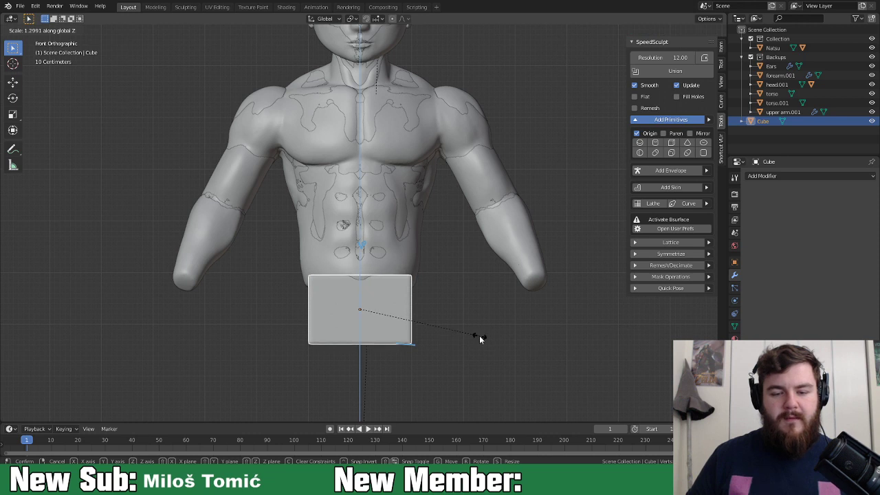
click(479, 335)
Step: Widen the pelvis cube along X to slightly beyond the waist and apply its scale
key(s)
key(x)
click(466, 327)
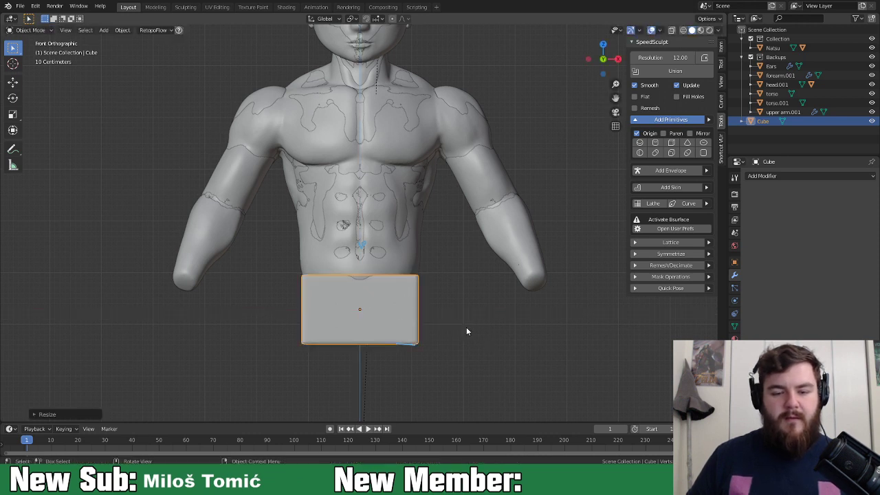
key(ctrl+a)
click(462, 325)
middle_drag(461, 329, 349, 335)
middle_drag(391, 317, 457, 346)
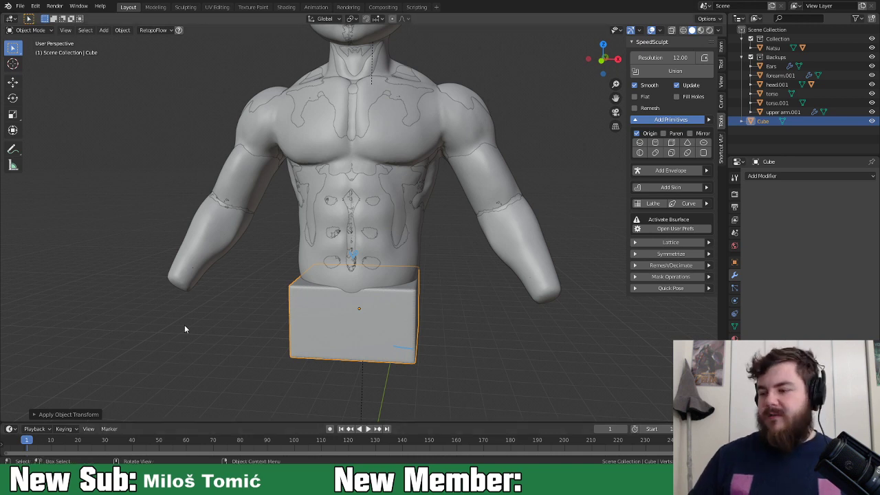
Step: Disable Origin and enable Mirror in the options for adding primitives
click(636, 133)
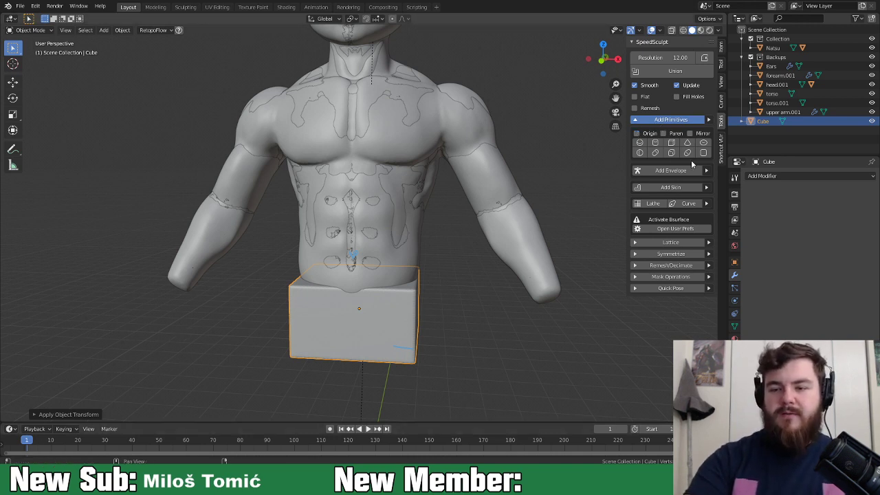
click(690, 133)
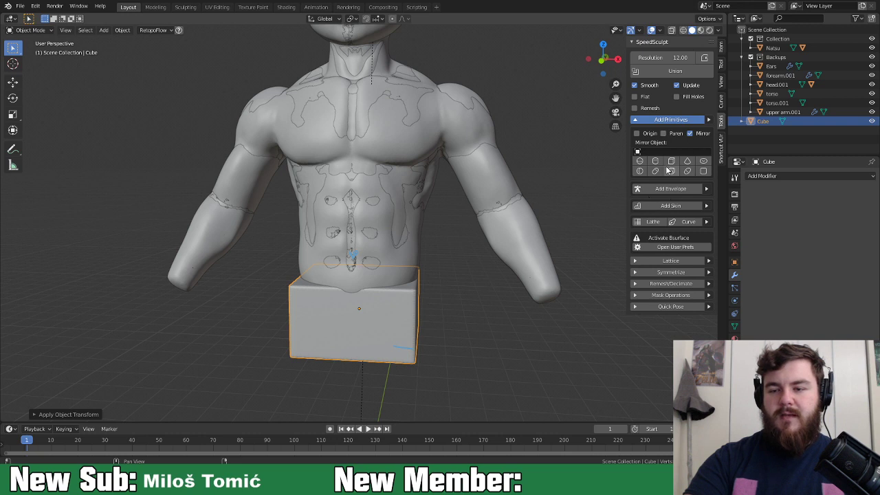
Step: Rename the pelvis cube as Butt and hide the Backups collection
double_click(763, 121)
text(Bu)
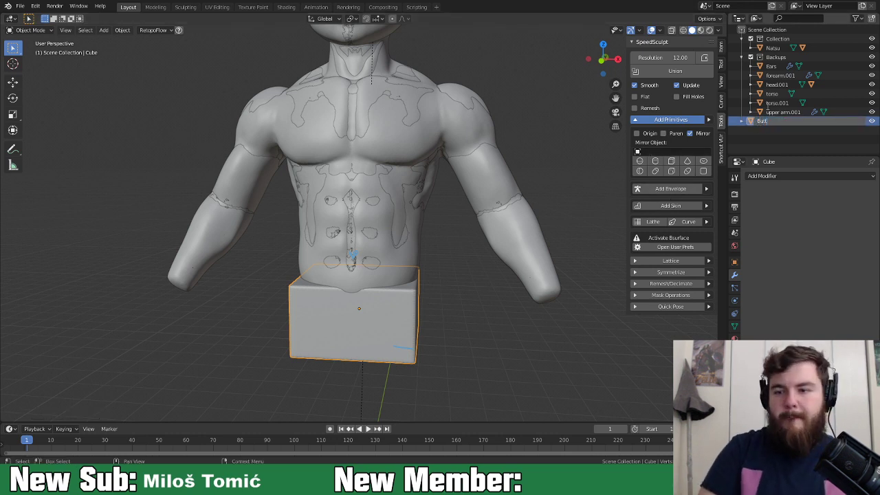
text(tt)
key(Return)
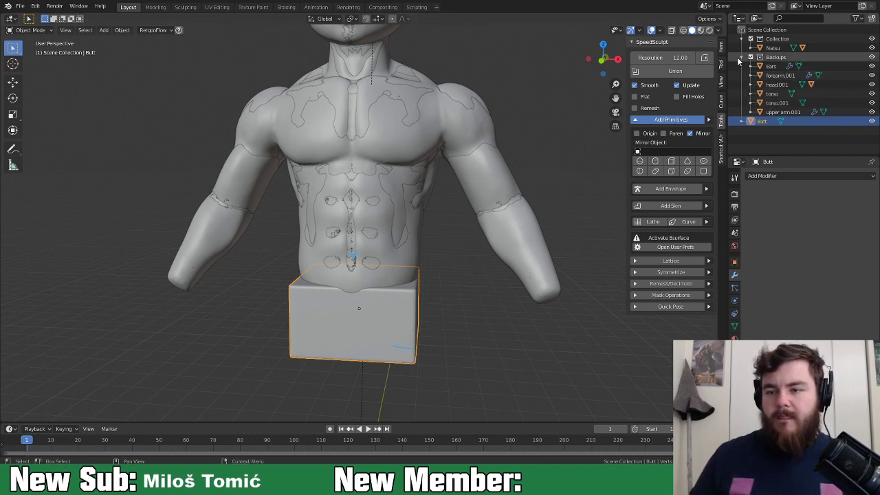
click(870, 57)
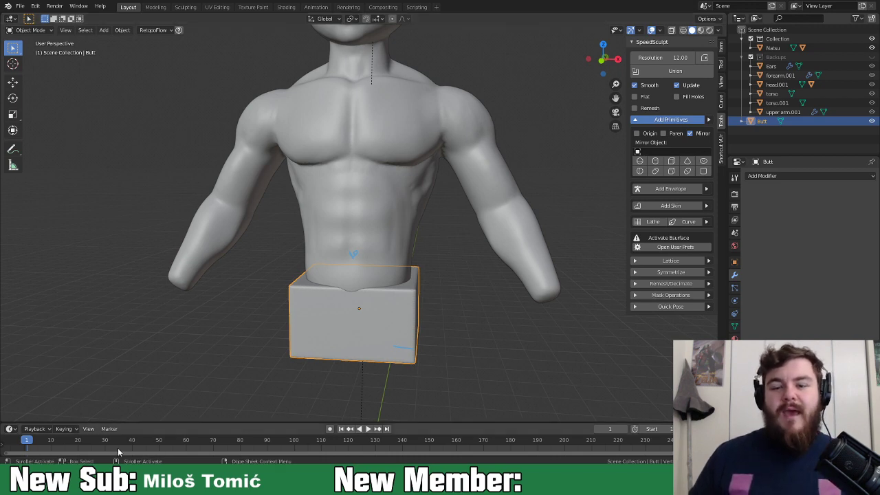
Step: Add a cylinder primitive mirrored across the pelvis cube and place it below the pelvis as an upper leg
middle_drag(385, 371, 332, 235)
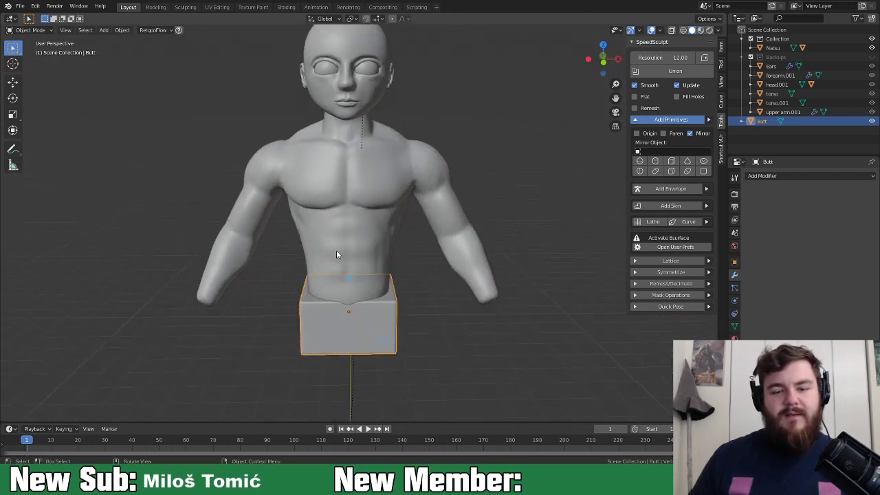
scroll(428, 307, up, 1)
shift+middle_drag(385, 325, 410, 270)
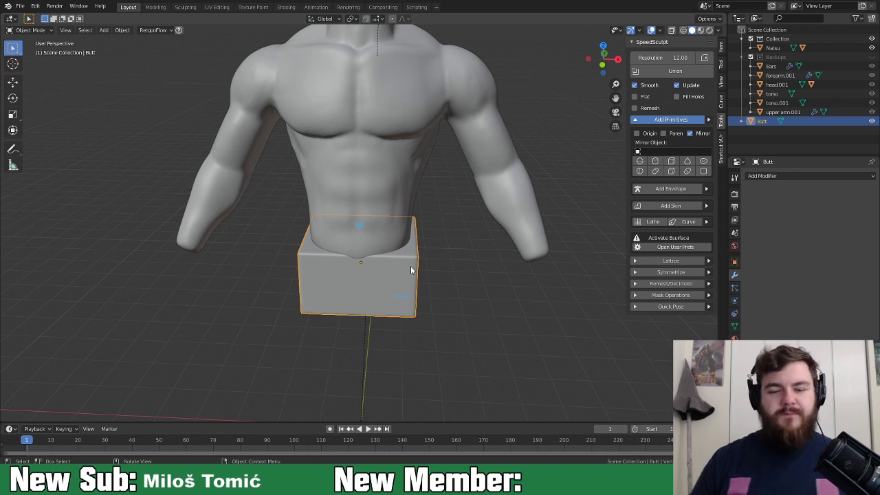
click(639, 171)
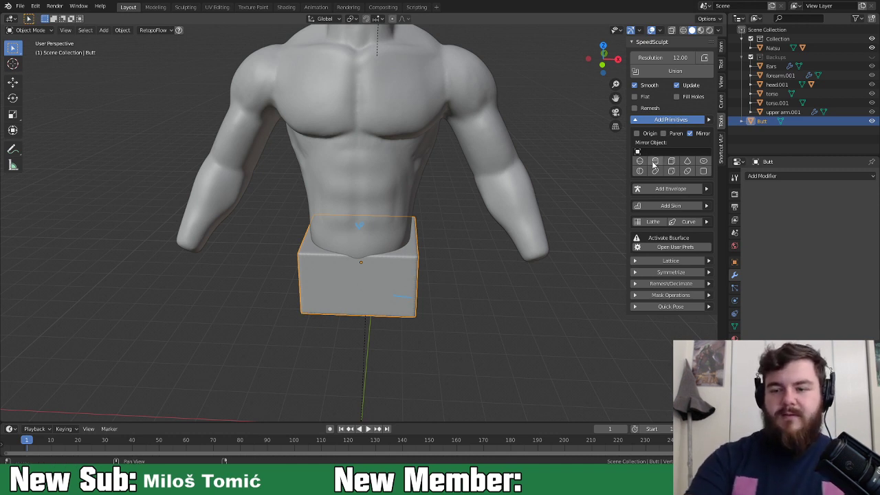
click(399, 324)
Step: In side view, centre the leg cylinder under the pelvis cube and scale it down uniformly to thigh thickness
middle_drag(461, 363, 446, 330)
key(KP_3)
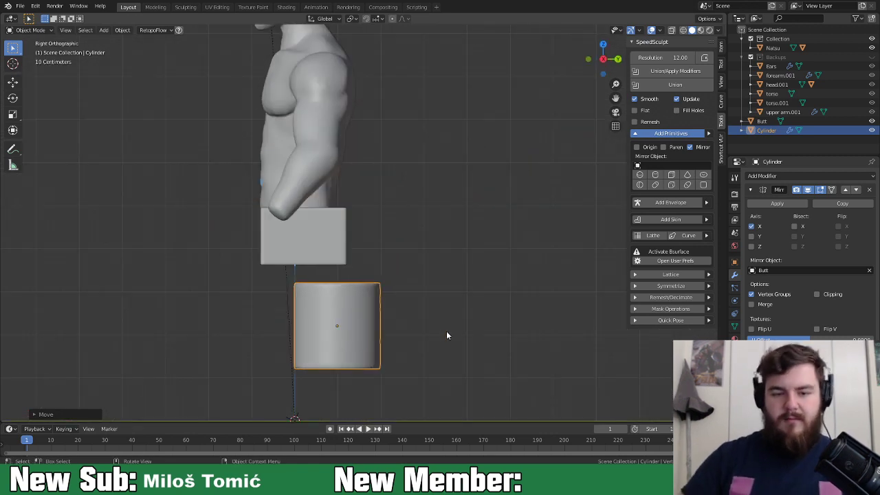
key(g)
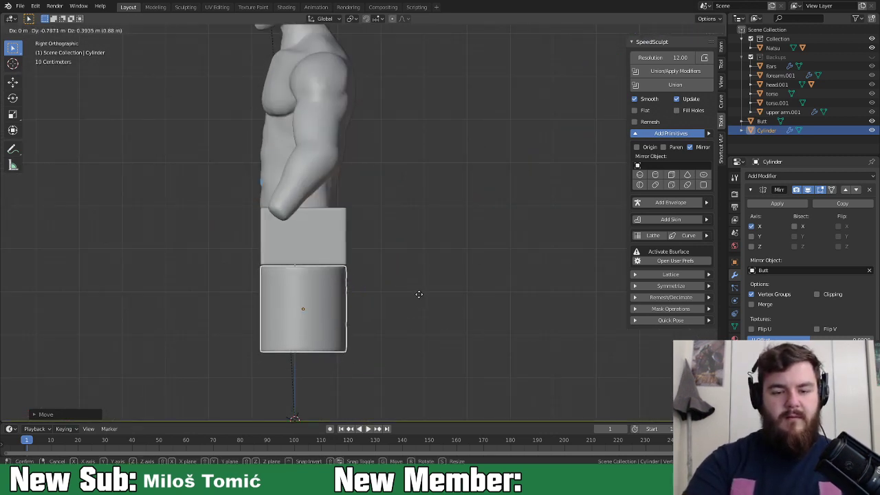
click(417, 294)
key(s)
click(448, 290)
Step: In front view, raise the mirrored leg cylinders along Z and stretch them along Z so they overlap the pelvis
middle_drag(424, 296, 524, 318)
key(KP_1)
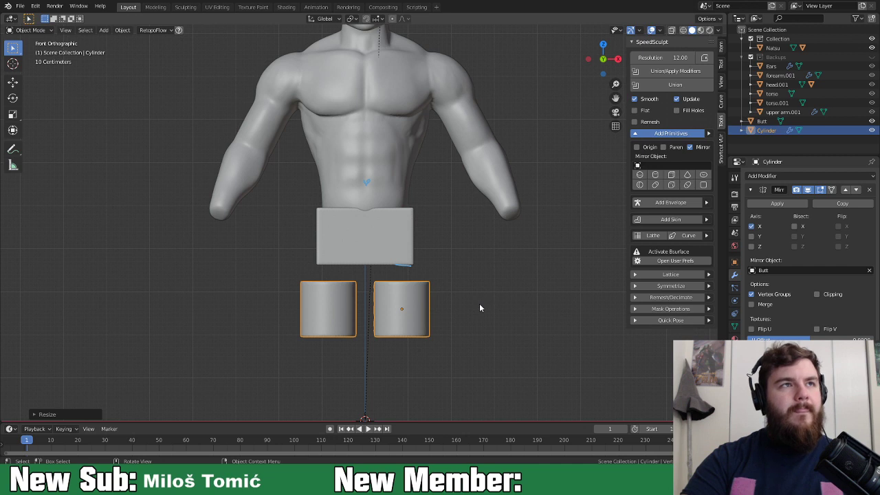
key(g)
key(z)
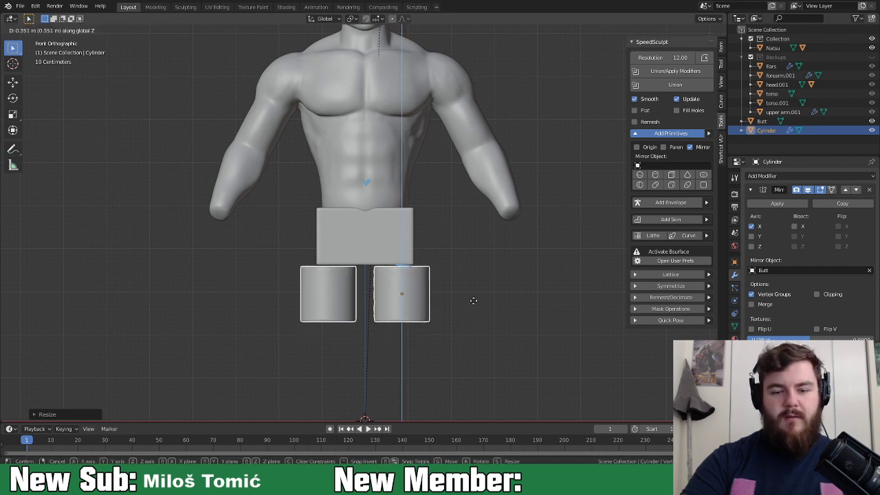
click(473, 292)
key(s)
key(z)
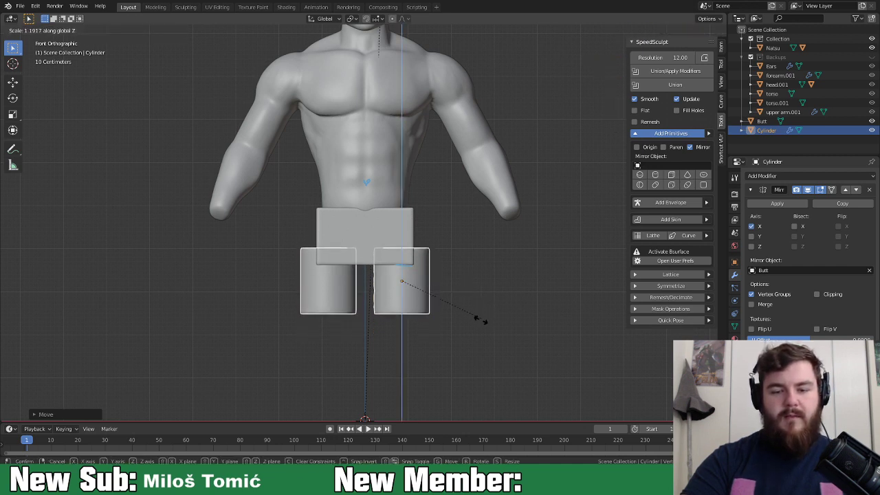
click(486, 353)
Step: Try a slight tilt on the mirrored leg cylinders and rotate them back upright
key(r)
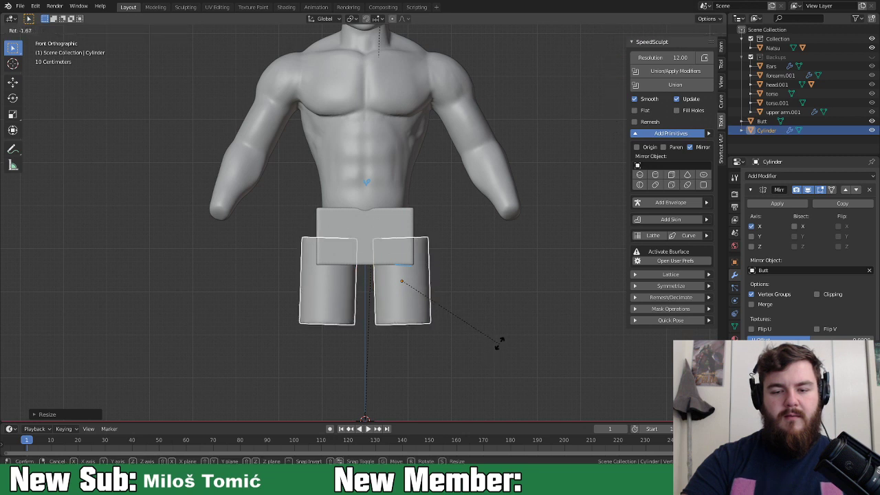
click(493, 339)
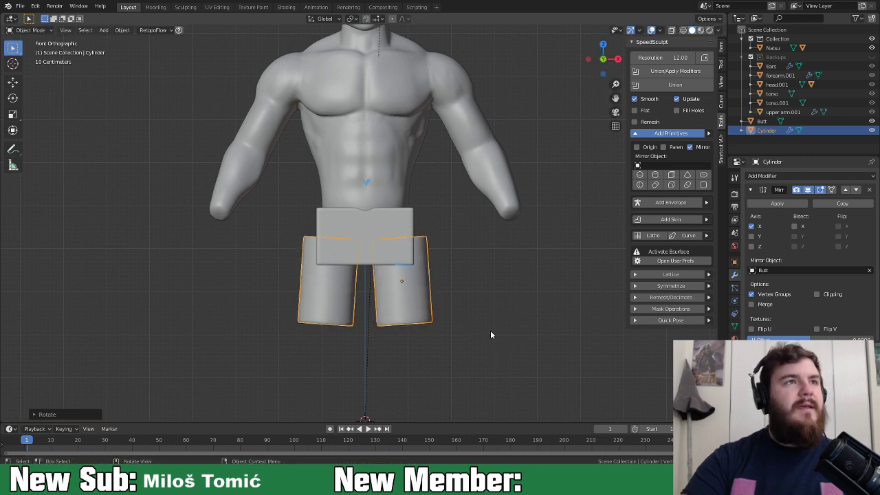
key(r)
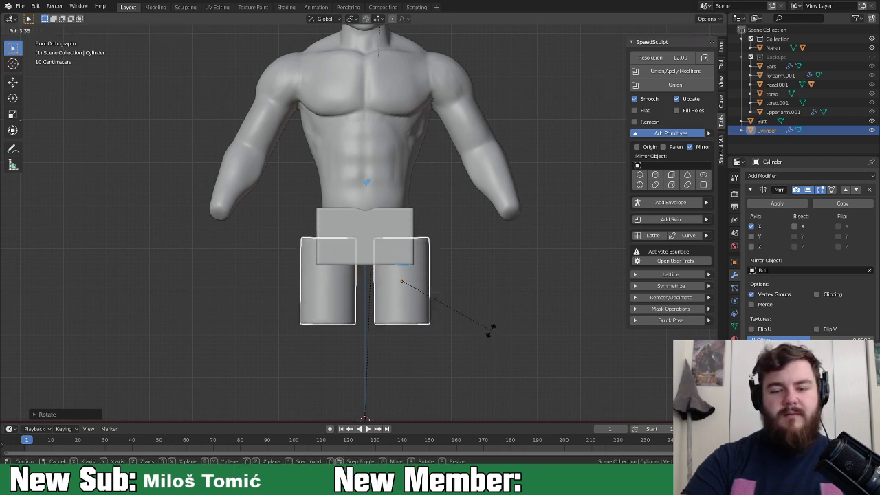
click(491, 329)
Step: Move the leg cylinders closer to the body's centreline and slightly lower along Z
key(g)
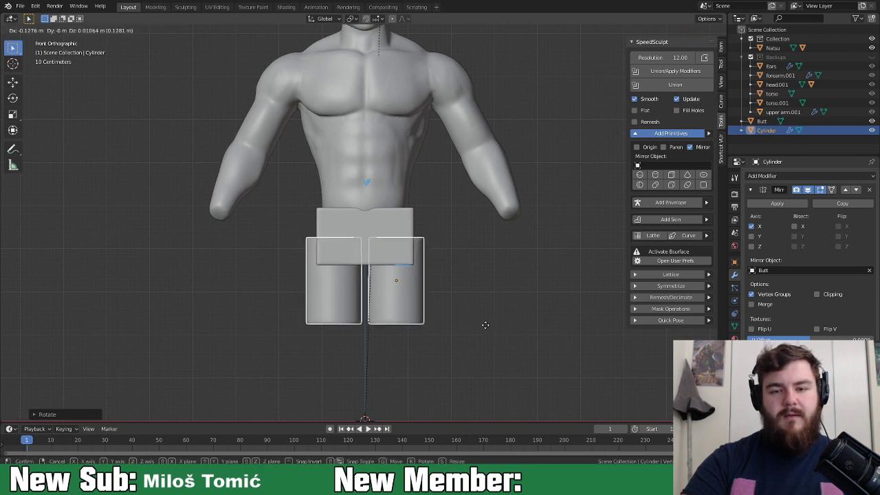
click(487, 324)
key(g)
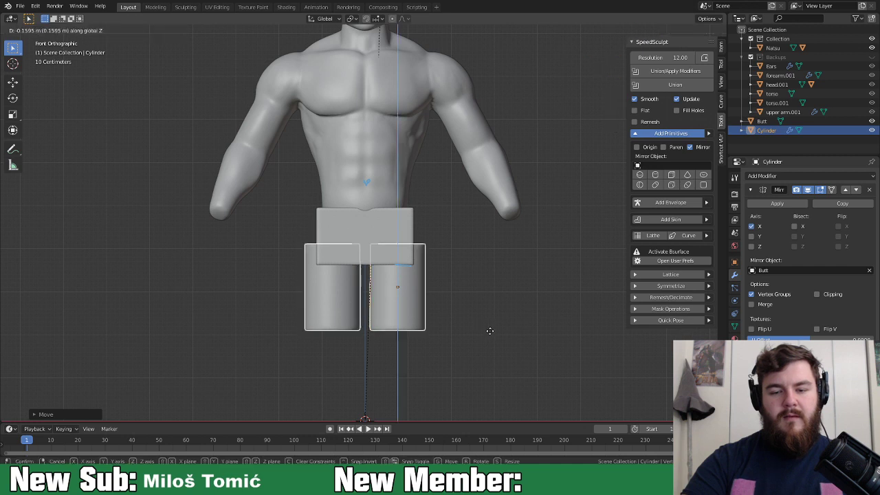
click(490, 334)
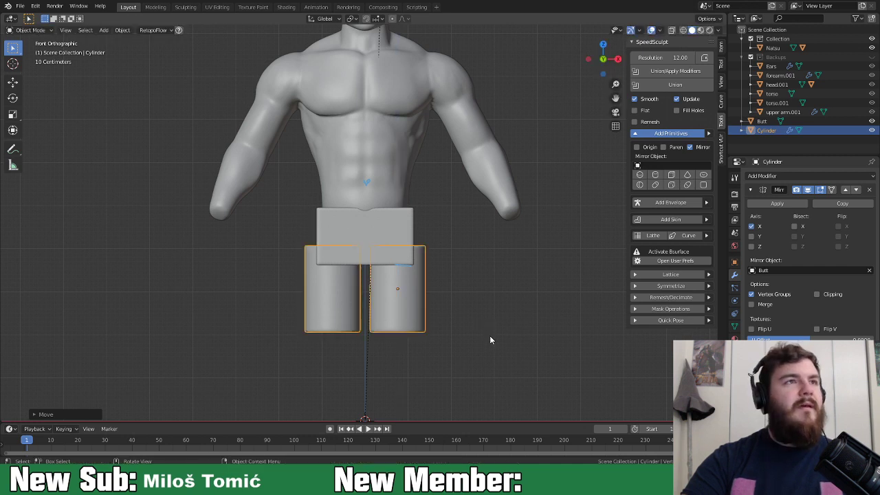
Step: Tilt the leg cylinders slightly outward towards the knees, adjust their position and lengthen them
key(r)
click(495, 339)
key(g)
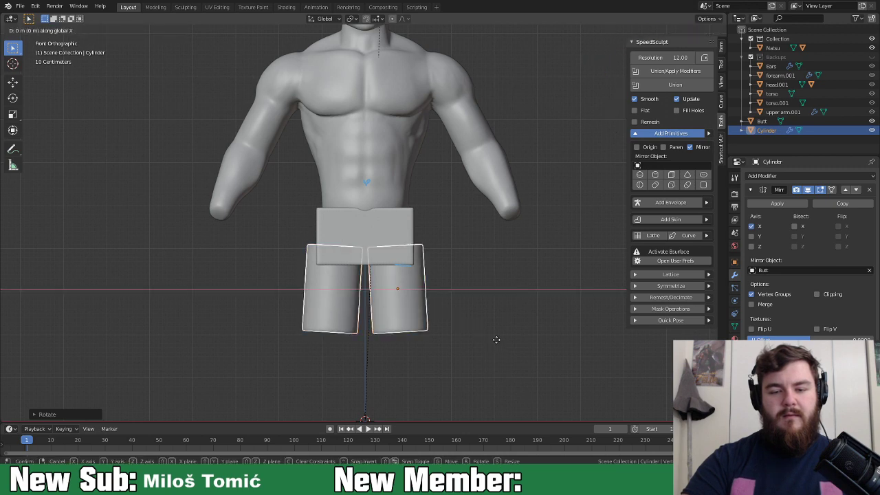
click(497, 338)
mouse_move(498, 338)
middle_down()
mouse_move(518, 350)
mouse_move(566, 335)
mouse_move(499, 344)
mouse_move(487, 322)
mouse_move(492, 369)
mouse_move(497, 359)
mouse_move(473, 350)
mouse_move(497, 357)
mouse_move(513, 337)
middle_up()
key(g)
click(508, 379)
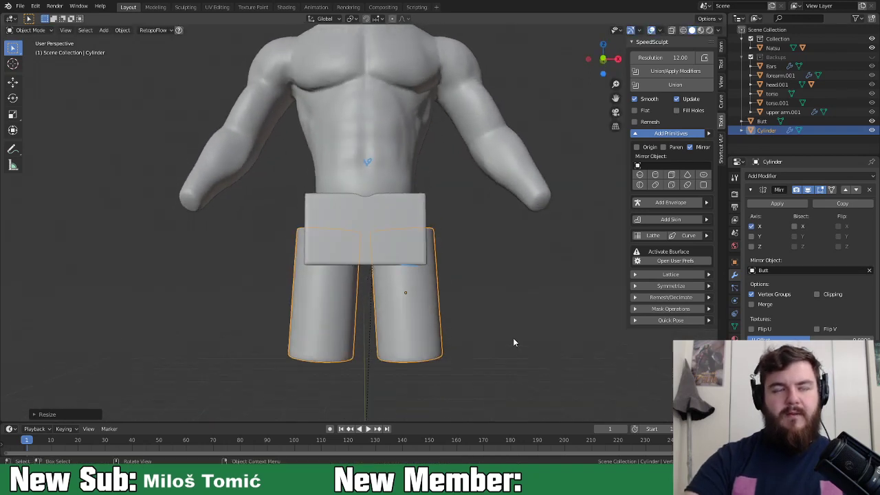
Step: Add a UV sphere and move it up along Z over the character's head as a head-height reference
scroll(424, 280, down, 4)
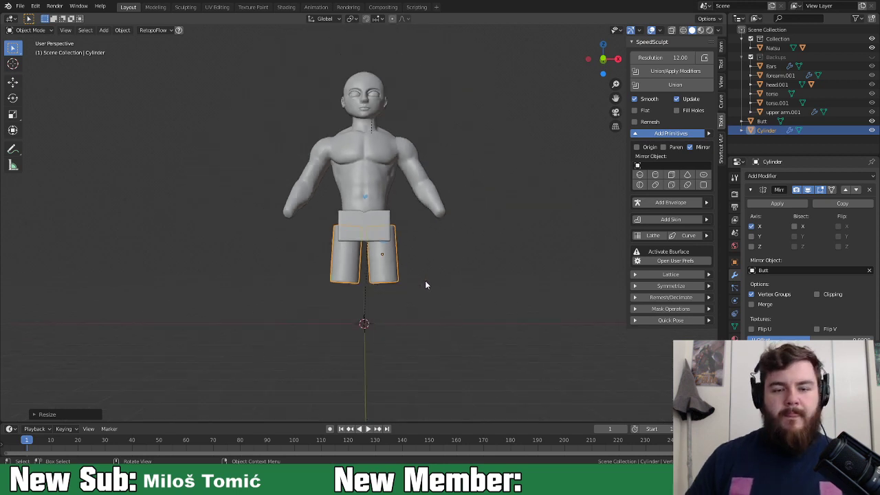
middle_drag(425, 284, 426, 293)
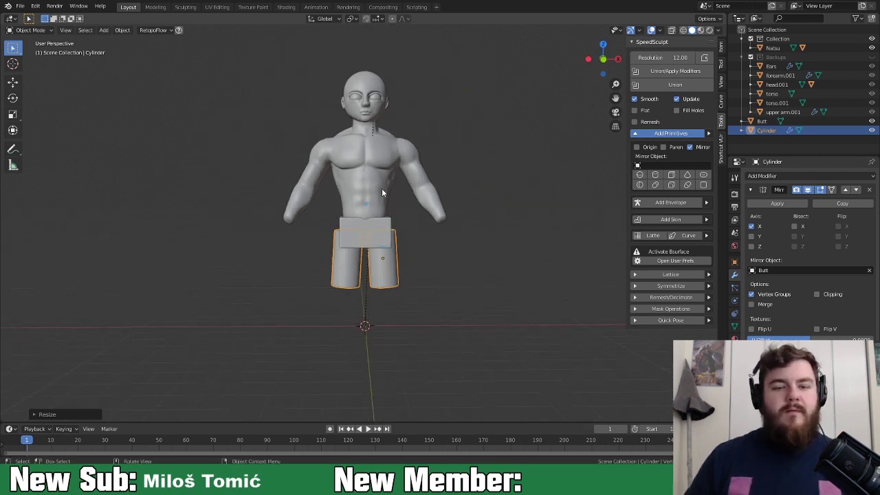
click(375, 110)
middle_drag(438, 135, 413, 165)
key(shift+a)
mouse_move(418, 186)
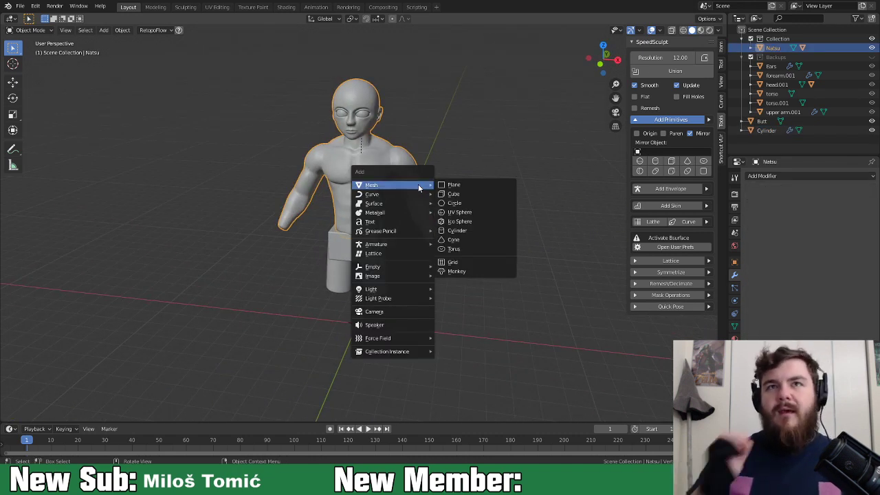
click(472, 212)
key(g)
key(z)
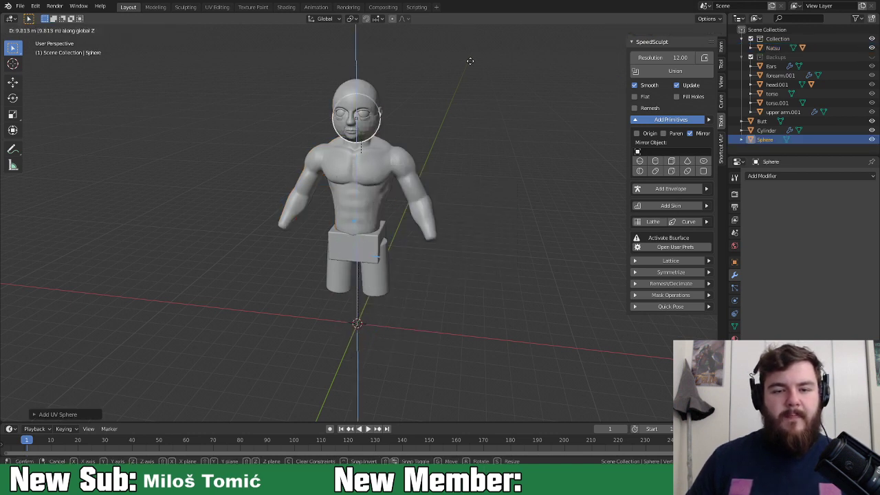
click(470, 55)
middle_drag(471, 55, 426, 194)
key(KP_1)
scroll(448, 186, up, 4)
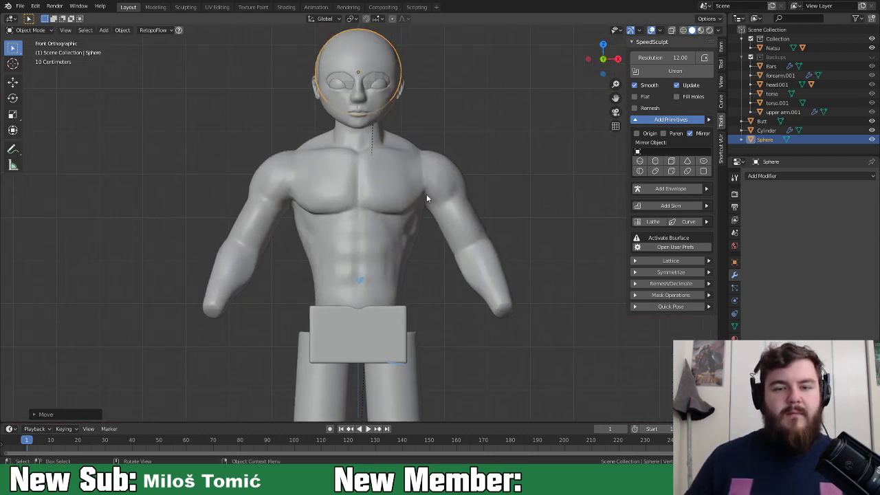
Step: Lower the reference sphere along Z to just below the chin and annotate a straight line at its lower edge
scroll(427, 187, down, 2)
key(g)
key(z)
click(397, 187)
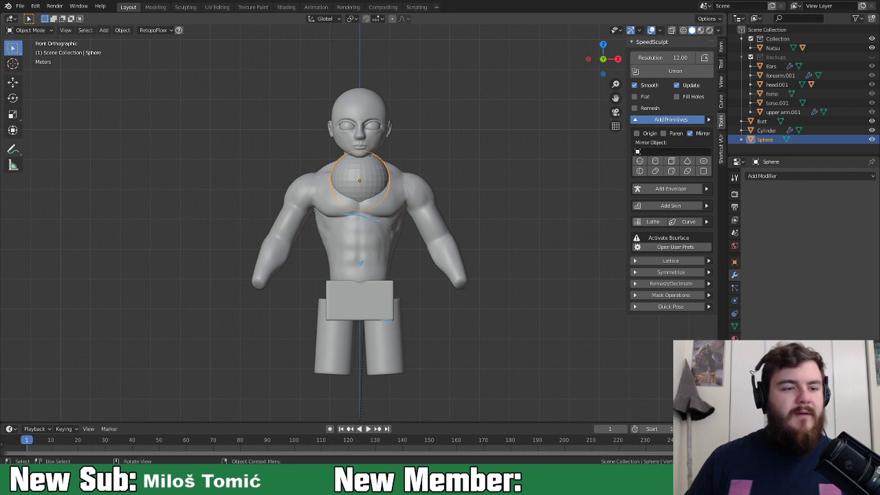
key(ctrl+z)
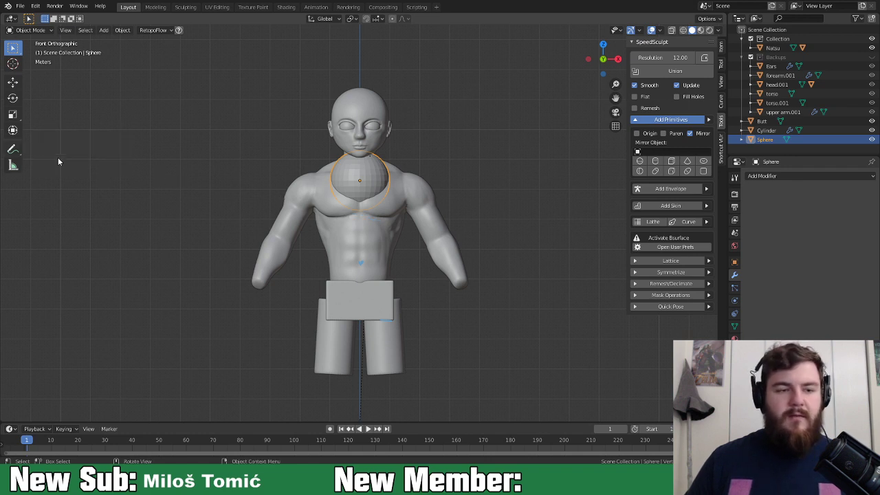
click(11, 150)
drag(16, 149, 90, 169)
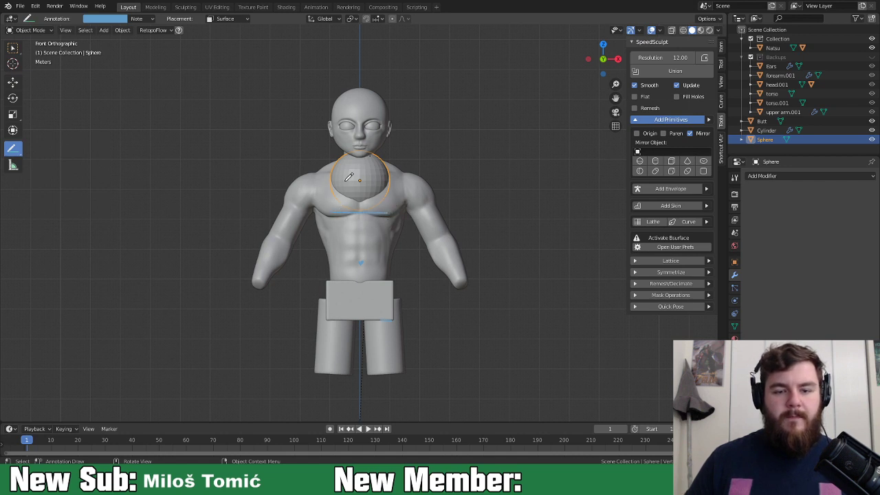
Step: Move the sphere down along Z by about 2 m to sit below the chest line and annotate its lower edge
key(g)
key(z)
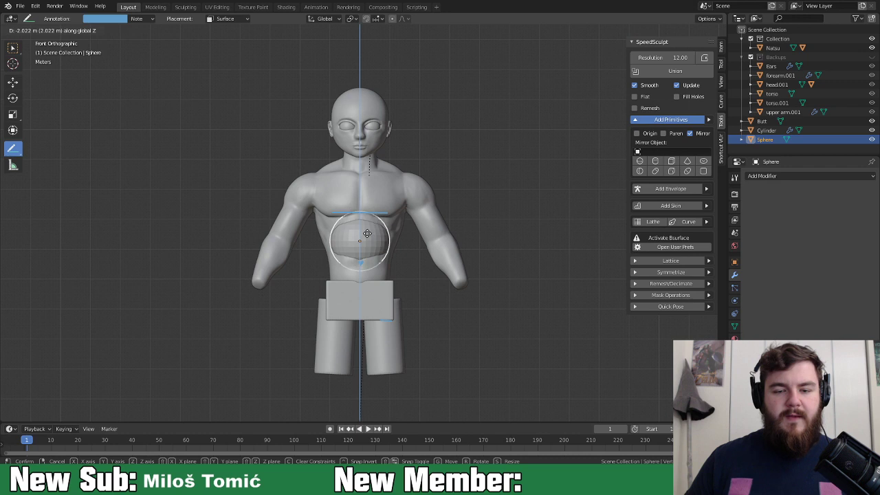
click(367, 235)
drag(347, 270, 386, 271)
Step: Lower the sphere along Z until its top meets the waist line and annotate a line at its lower edge
key(g)
key(z)
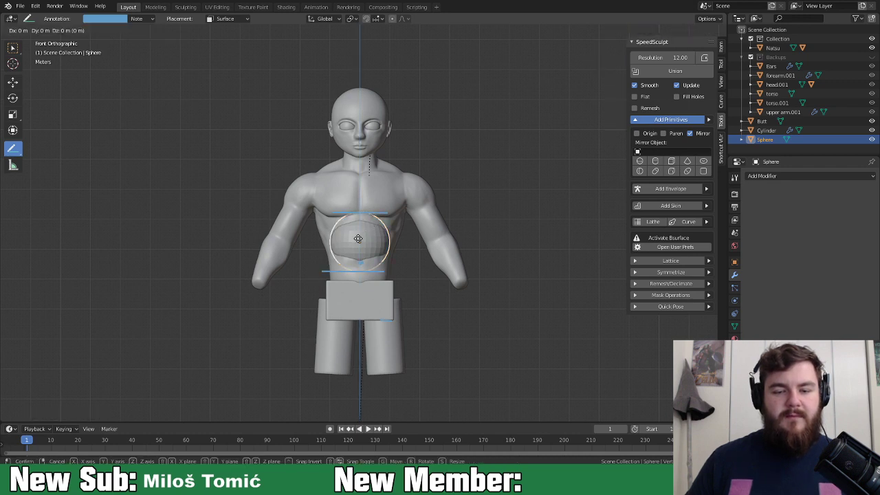
click(359, 294)
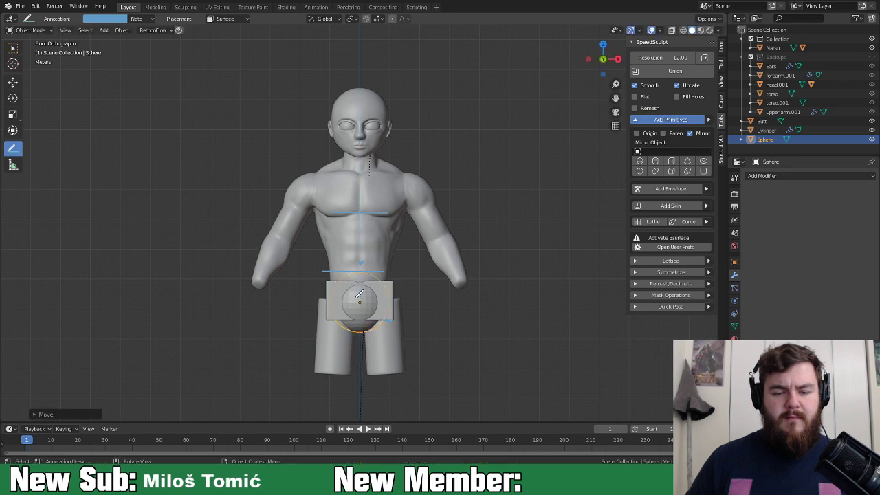
shift+middle_drag(465, 334, 459, 296)
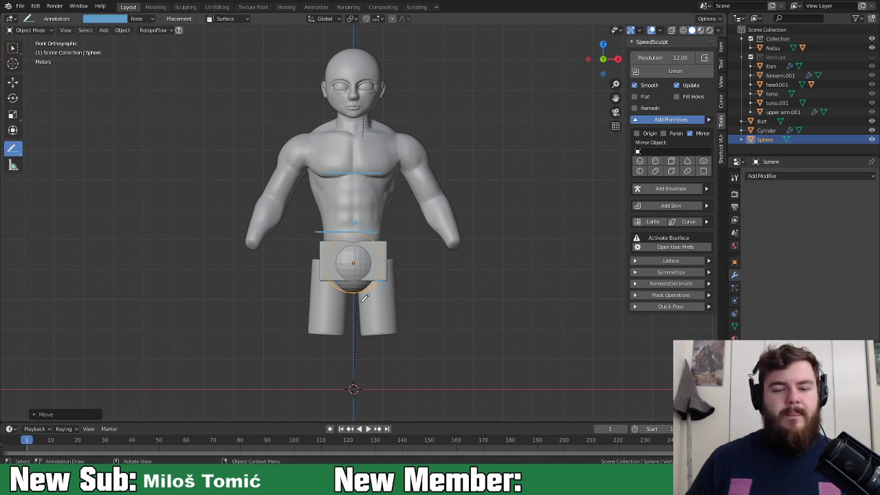
key(g)
key(z)
click(319, 285)
drag(321, 288, 372, 288)
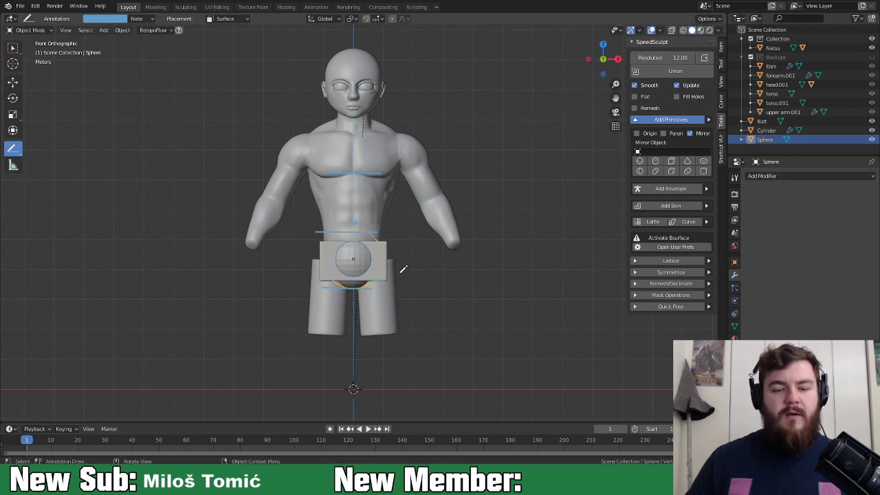
Step: Move the pelvis cube slightly down and scale it along Z by about 1.24 to reach the lowest annotation line
click(386, 251)
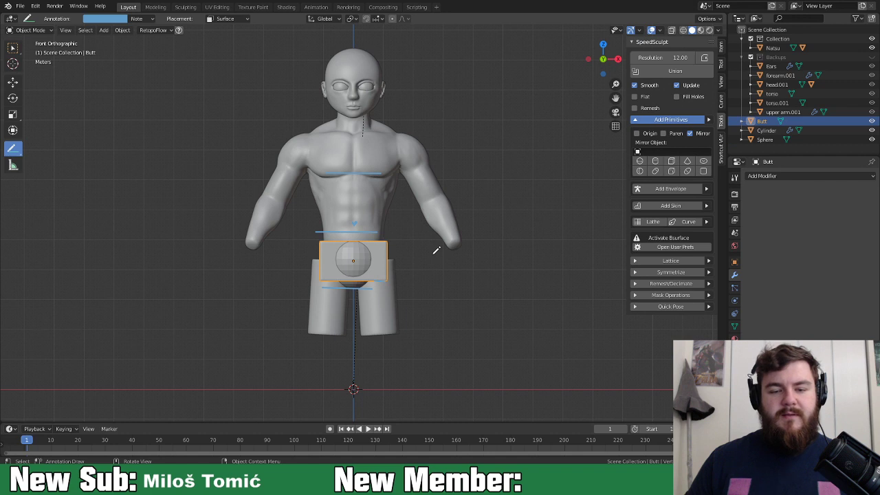
key(g)
key(z)
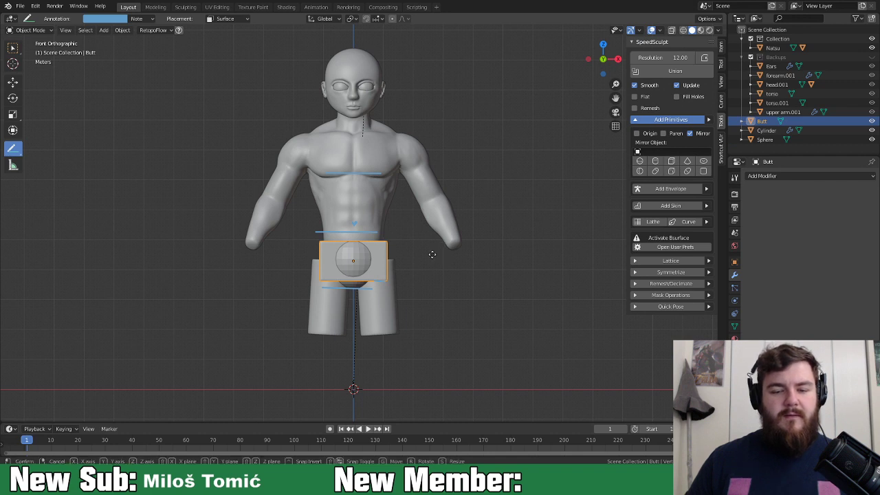
click(432, 255)
key(s)
key(z)
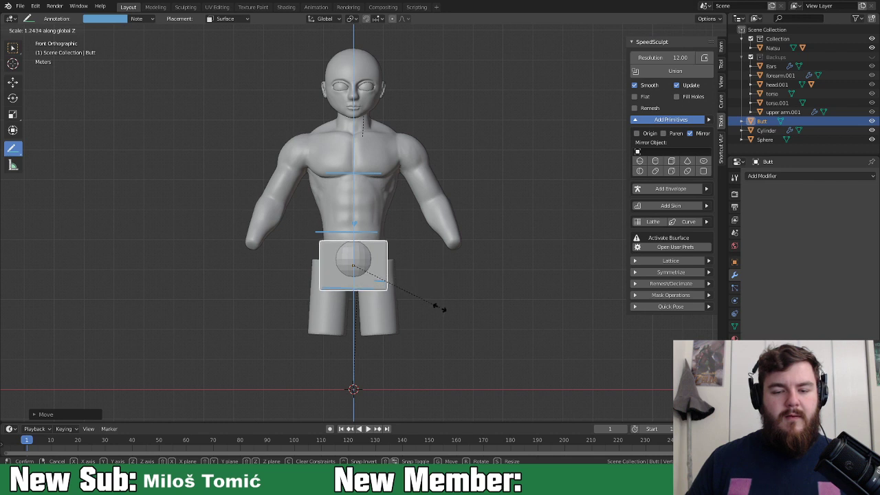
click(440, 312)
Step: Nudge the pelvis cube up along Z by about 0.03 m and scale it slightly along X
key(g)
key(z)
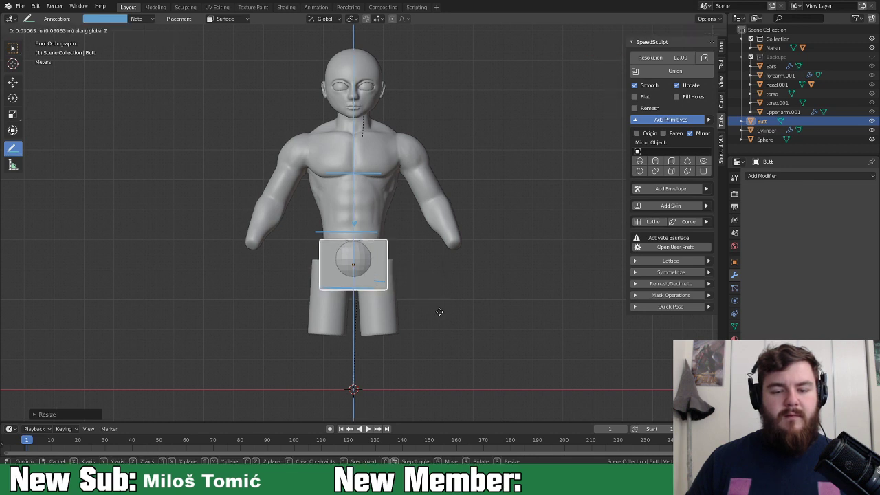
click(439, 310)
key(s)
key(x)
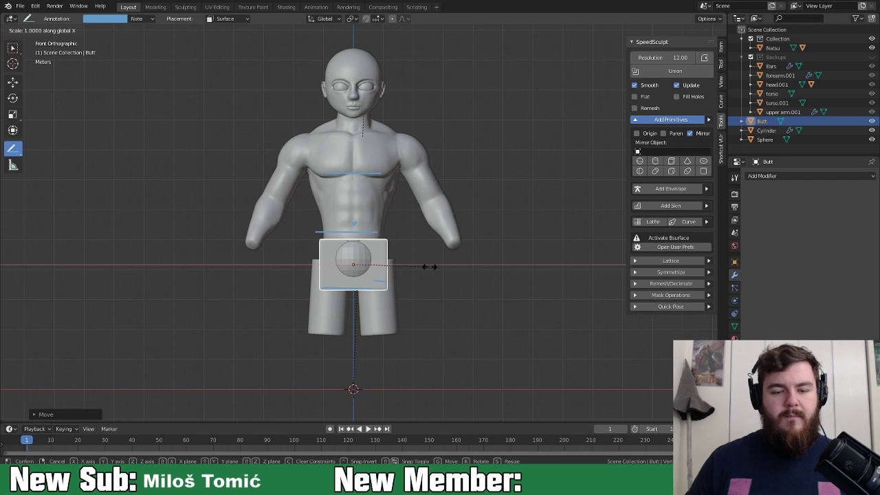
click(432, 261)
mouse_move(419, 273)
middle_down()
mouse_move(263, 257)
mouse_move(224, 273)
mouse_move(481, 275)
mouse_move(380, 280)
mouse_move(269, 257)
mouse_move(414, 274)
middle_up()
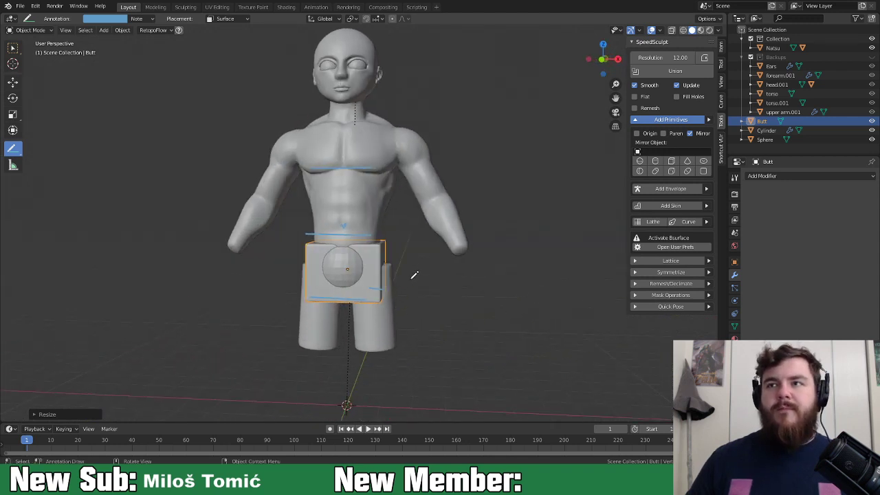
key(KP_1)
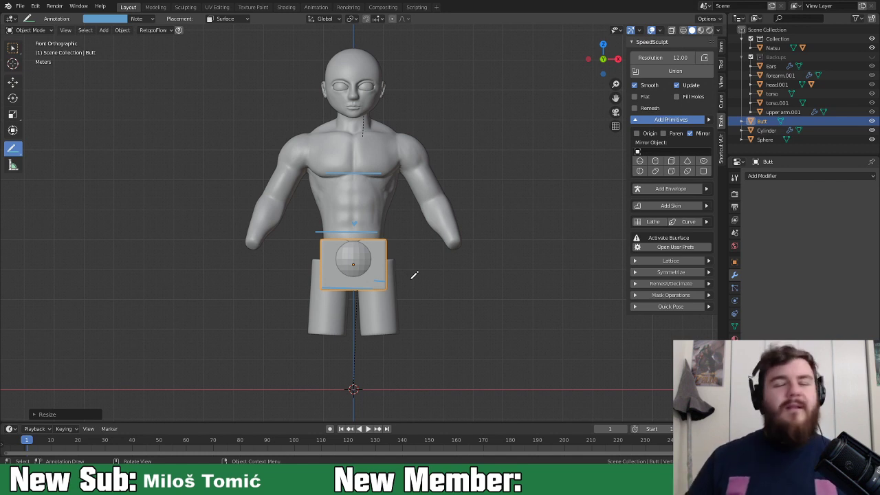
scroll(414, 275, up, 4)
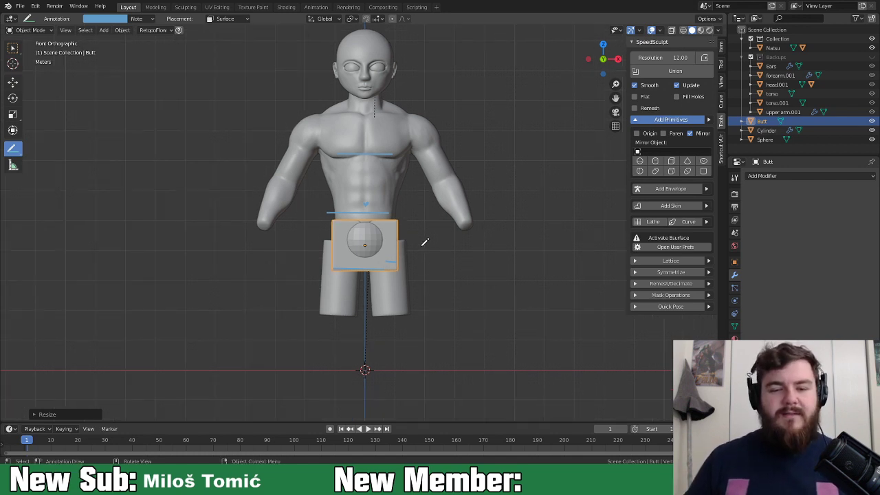
shift+middle_drag(416, 271, 414, 279)
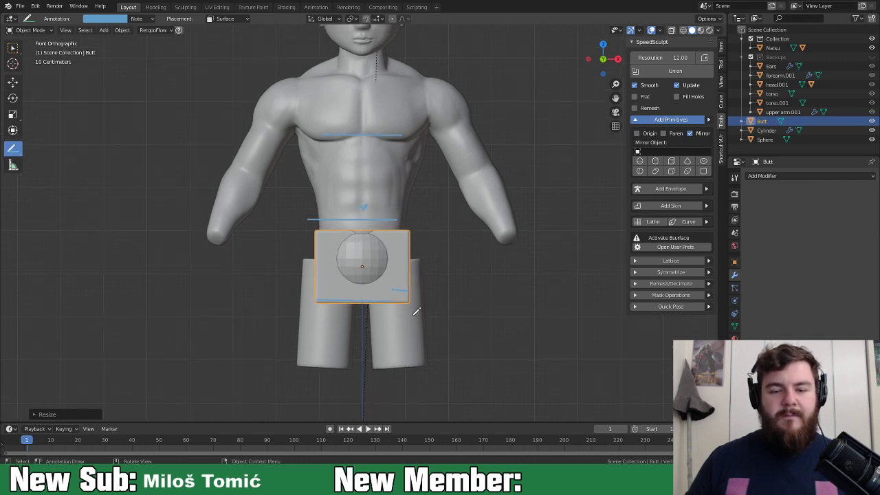
key(g)
key(z)
right_click(400, 289)
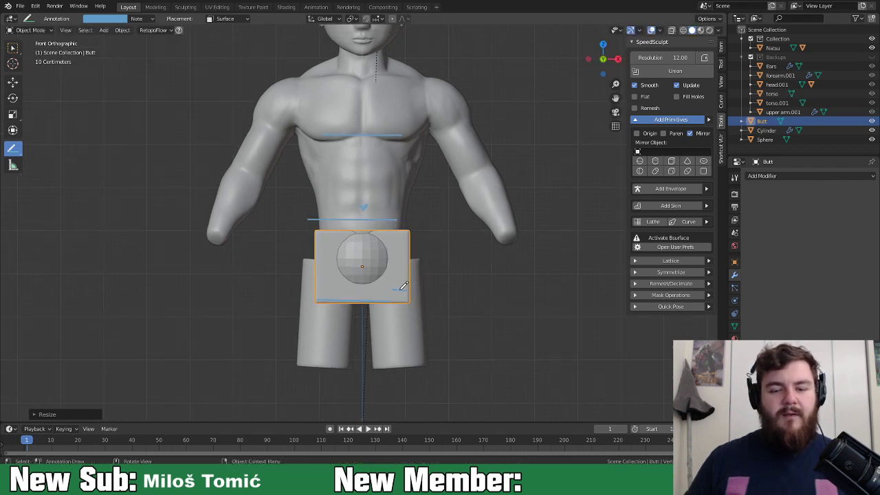
Step: Lower the sphere along Z until its top meets the annotation line at the pelvis cube's lower edge
click(377, 263)
key(g)
key(z)
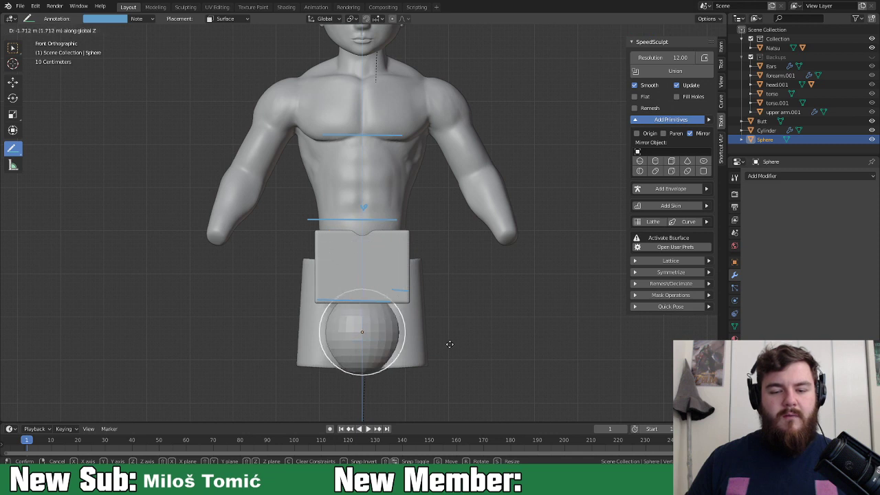
click(452, 351)
scroll(446, 349, down, 1)
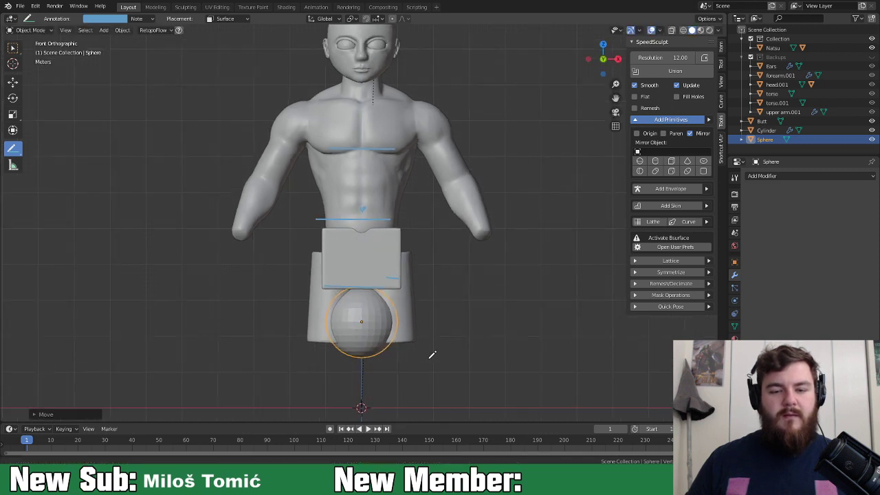
shift+middle_drag(431, 356, 431, 347)
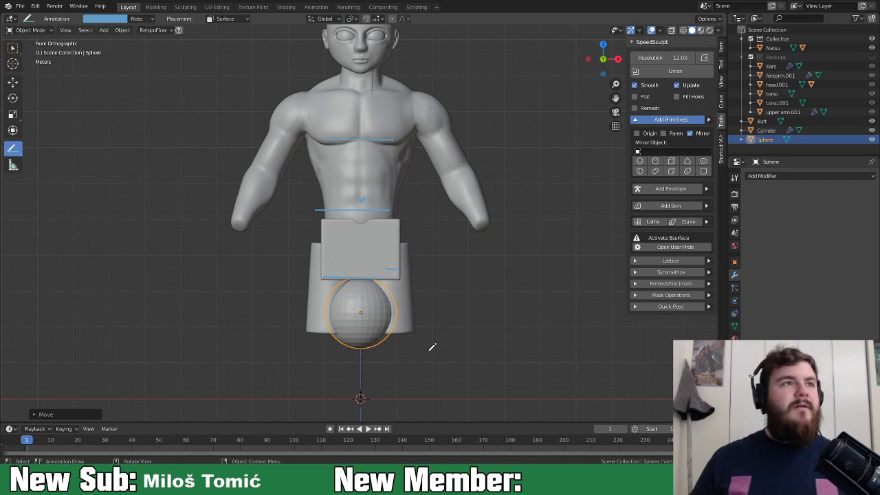
Step: Annotate horizontal lines at the sphere's lower edge and just beneath the character's chin
drag(325, 349, 389, 349)
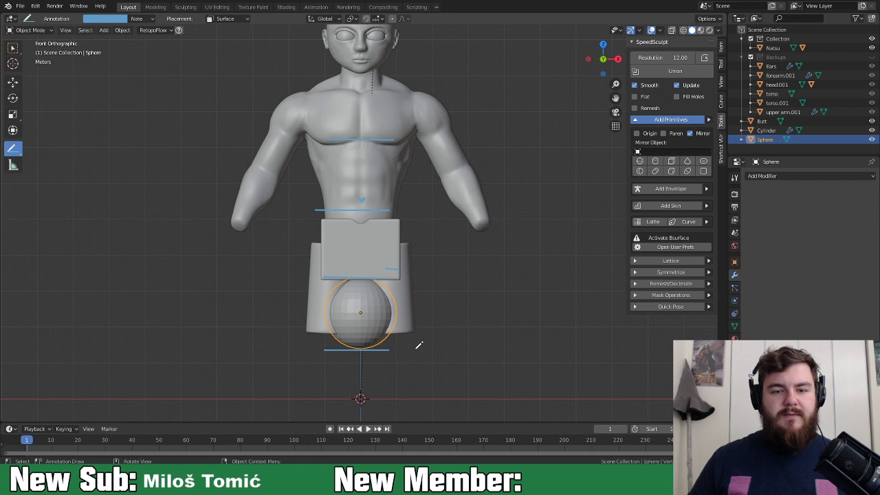
scroll(481, 319, down, 2)
drag(339, 117, 387, 117)
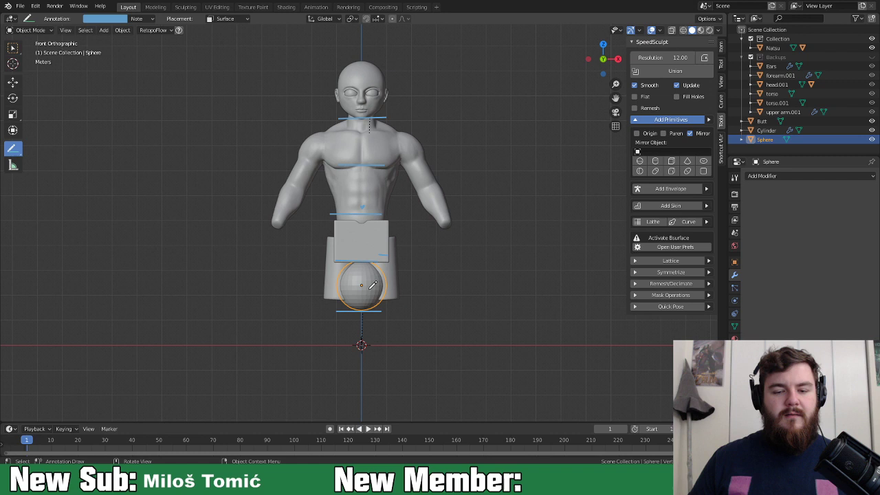
Step: Move the sphere down below the thigh cylinders and annotate a horizontal line at its lower edge
key(g)
click(367, 329)
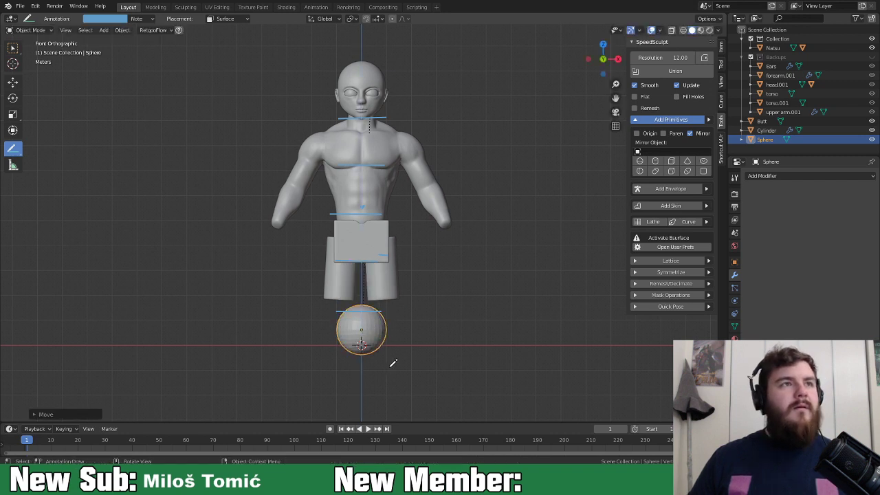
mouse_move(451, 275)
middle_down()
mouse_move(350, 270)
mouse_move(459, 273)
middle_up()
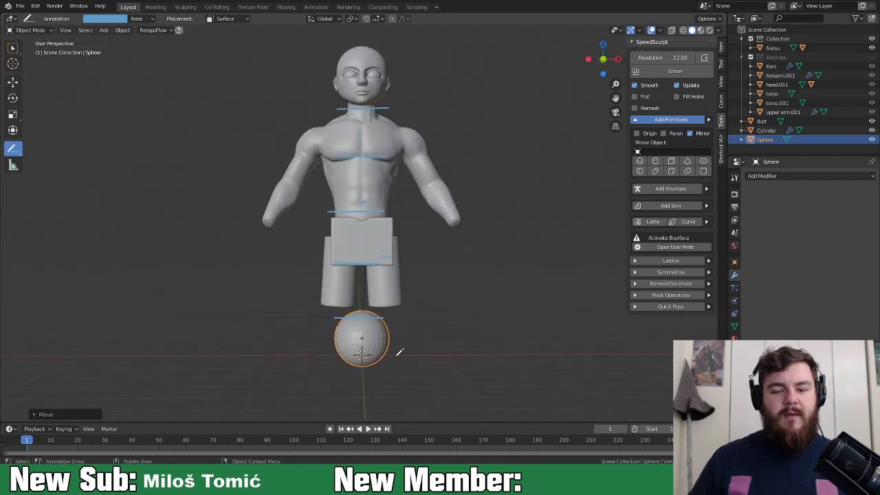
key(KP_1)
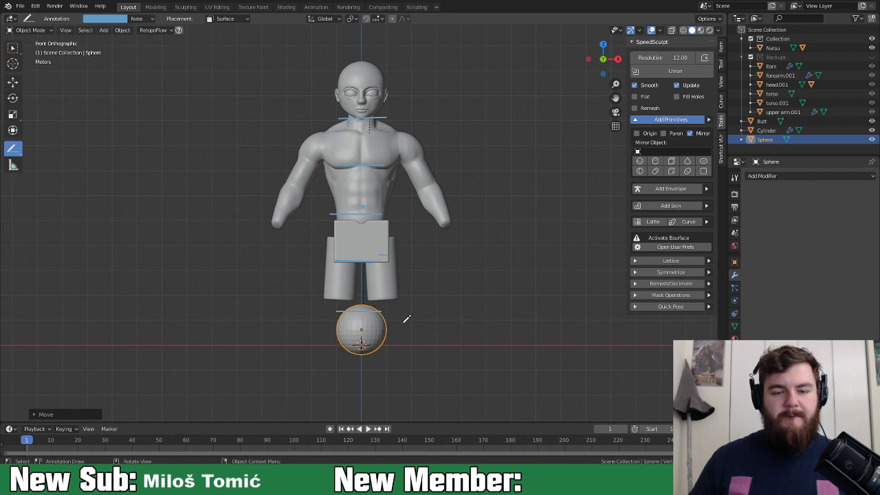
key(g)
key(z)
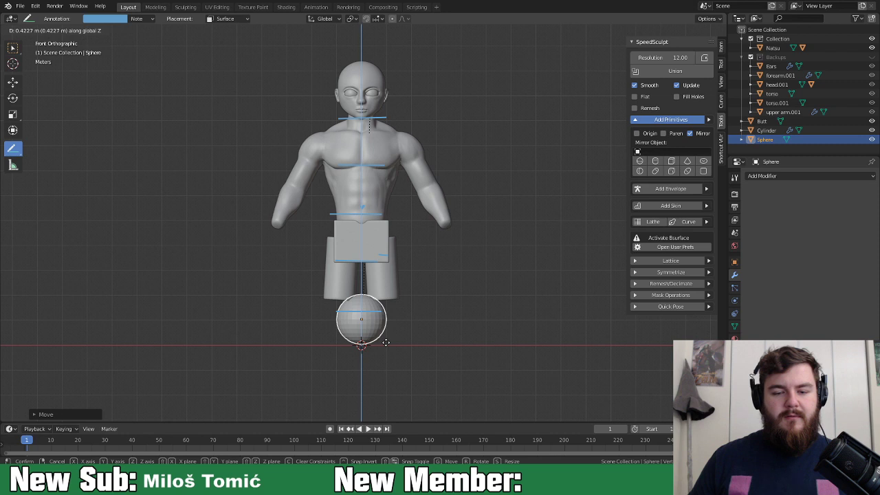
right_click(386, 342)
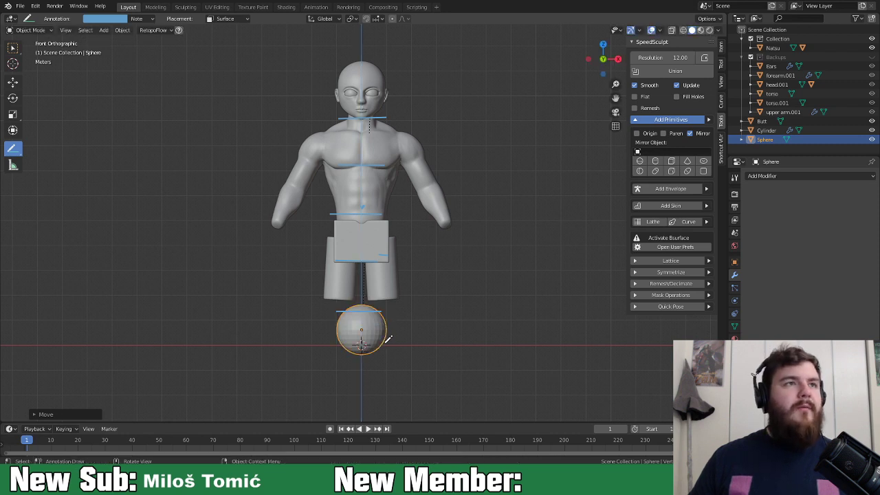
drag(335, 355, 390, 355)
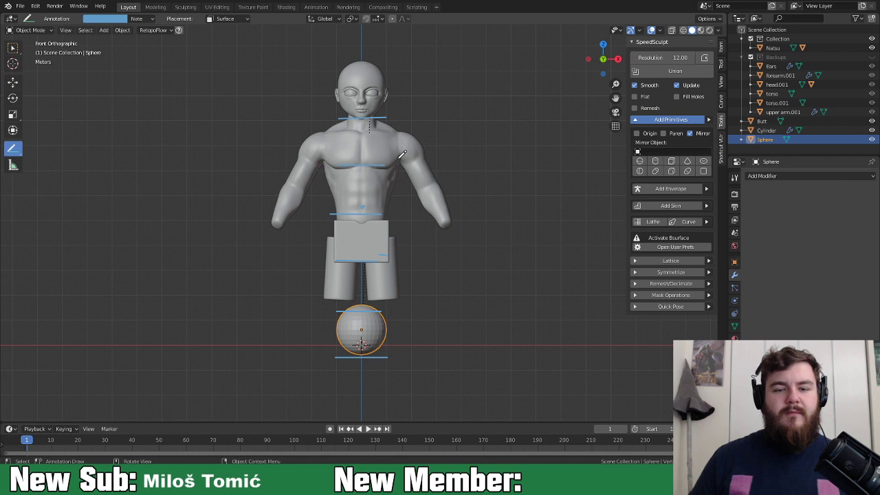
Step: Lower the sphere along Z until it is centred on the lowest annotation line and annotate its lower edge
mouse_move(487, 267)
middle_down()
mouse_move(302, 285)
mouse_move(450, 265)
mouse_move(483, 271)
middle_up()
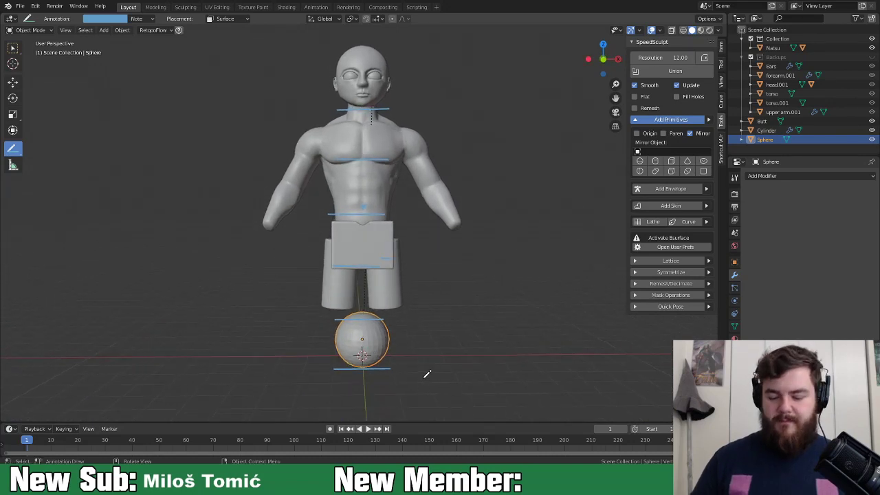
key(KP_1)
shift+middle_drag(427, 374, 442, 298)
key(g)
key(z)
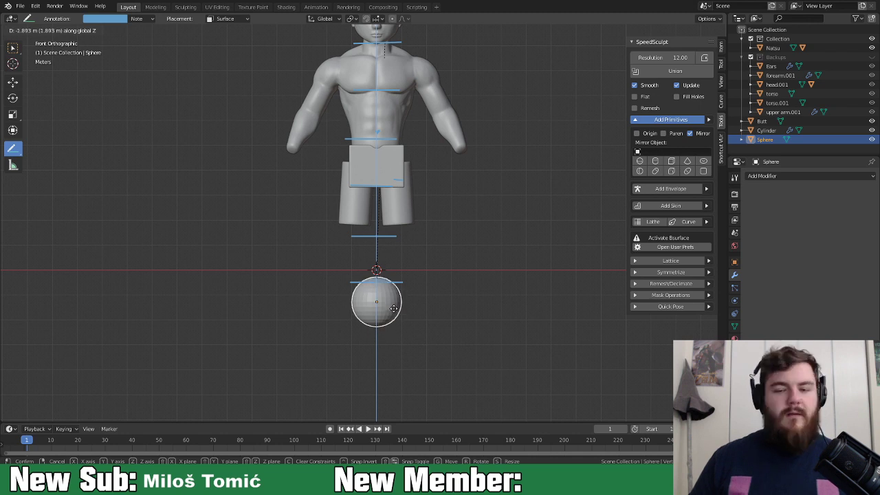
click(395, 292)
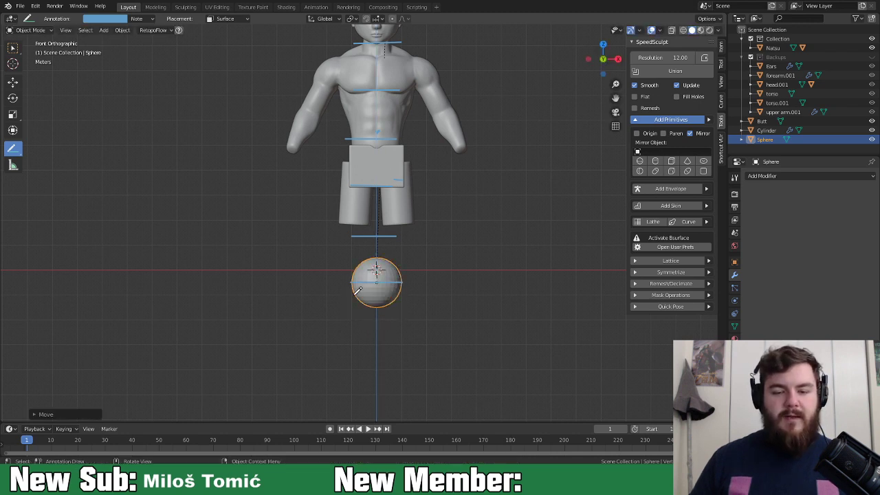
drag(358, 304, 395, 307)
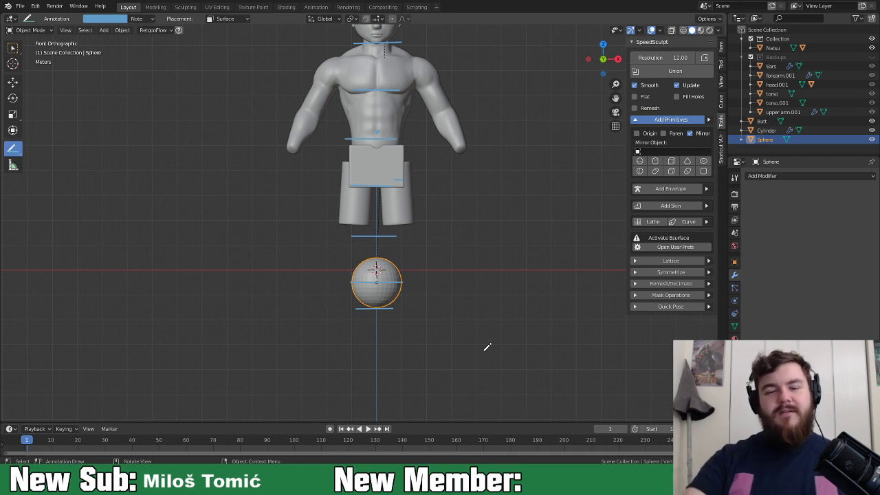
Step: Move the mirrored thigh cylinders down along Z by about 0.13 m and stretch them along Z by about 1.06
click(413, 225)
key(g)
key(z)
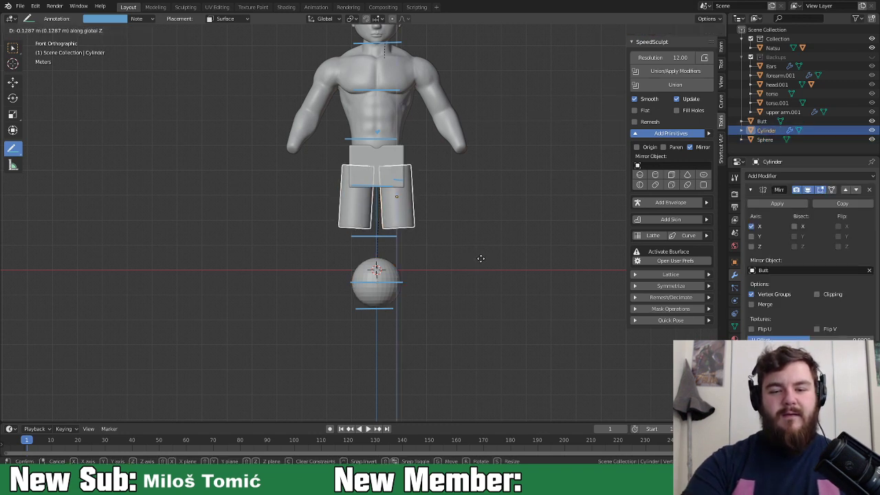
click(483, 257)
key(s)
key(z)
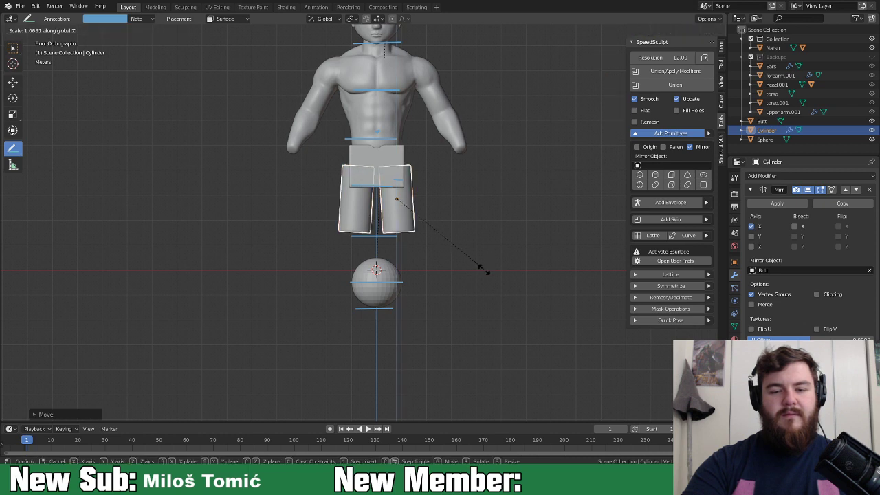
click(486, 265)
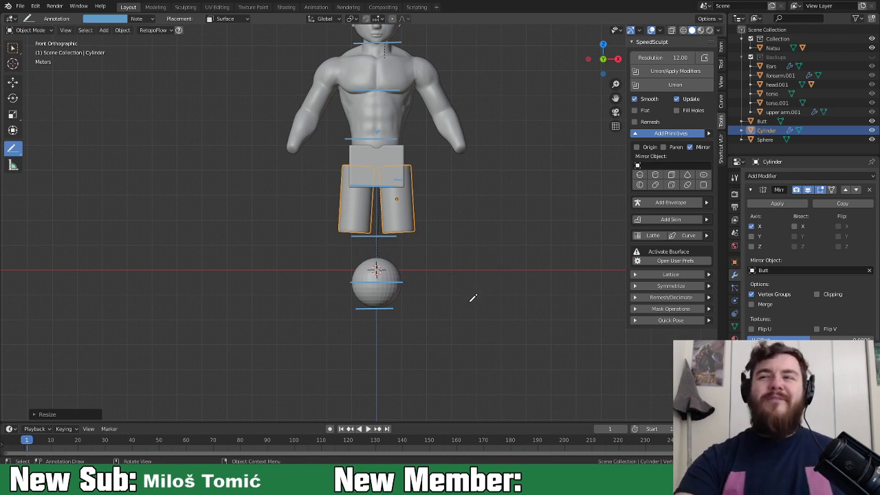
Step: Scale the thigh cylinders up uniformly by about 1.09 and shorten them along Z to end near the annotation line below them
middle_drag(481, 296, 437, 297)
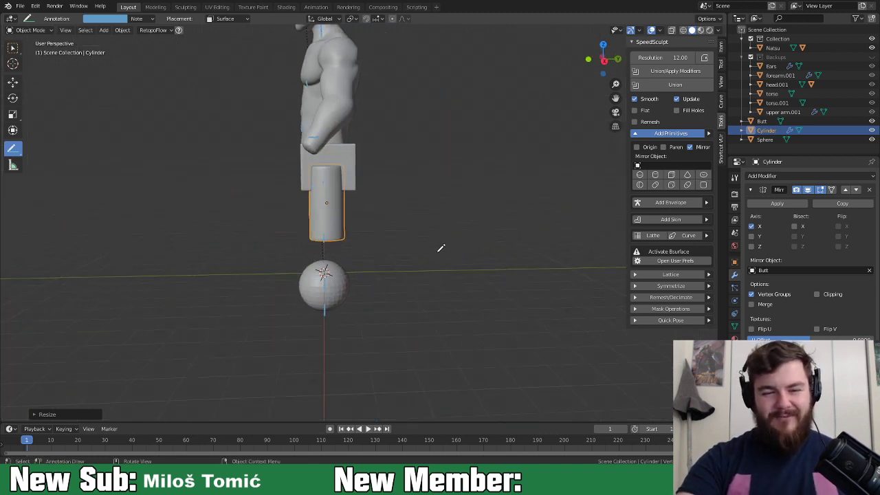
key(s)
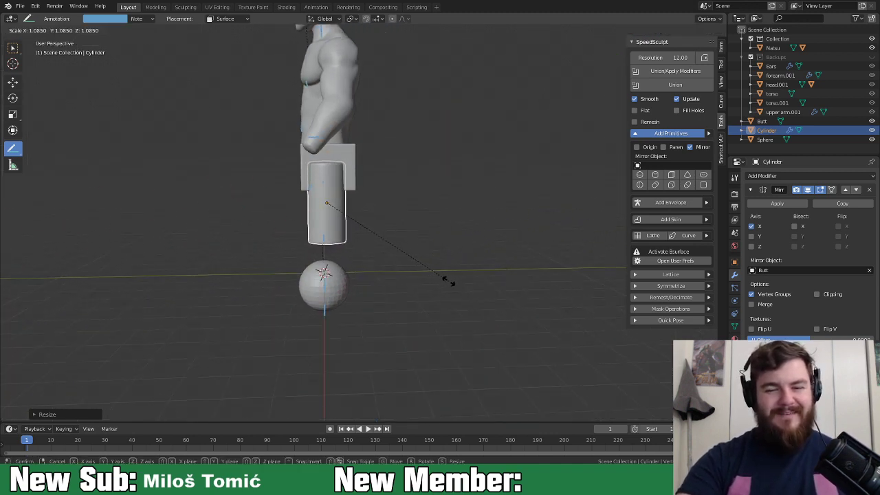
click(454, 281)
middle_drag(460, 282, 557, 282)
key(s)
key(z)
click(546, 267)
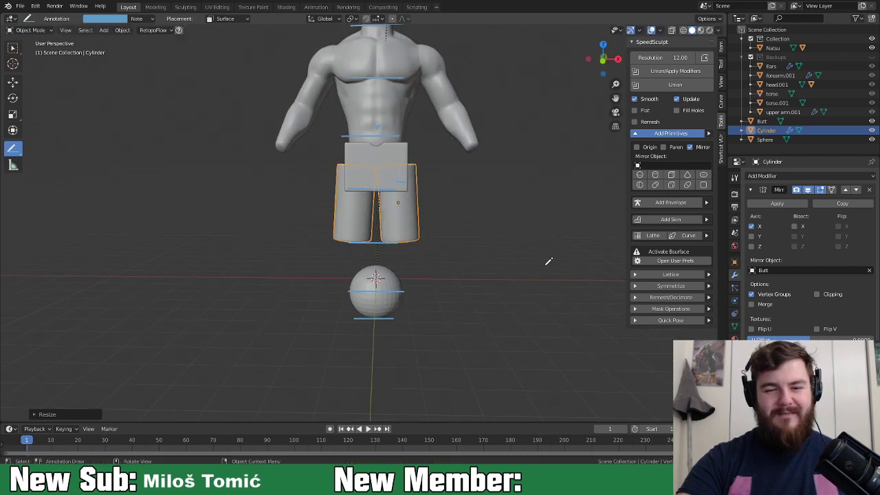
middle_drag(552, 257, 552, 259)
key(KP_1)
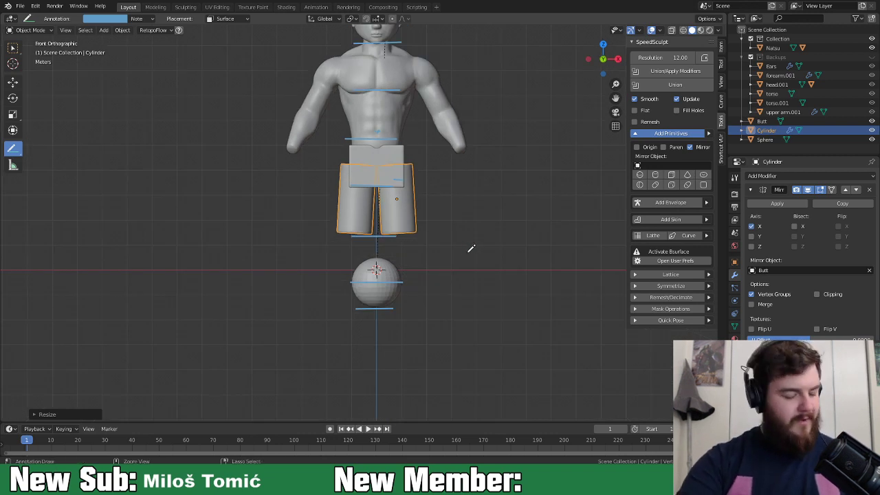
Step: Save the file and apply the scale of the thigh cylinders and the pelvis cube
key(ctrl+s)
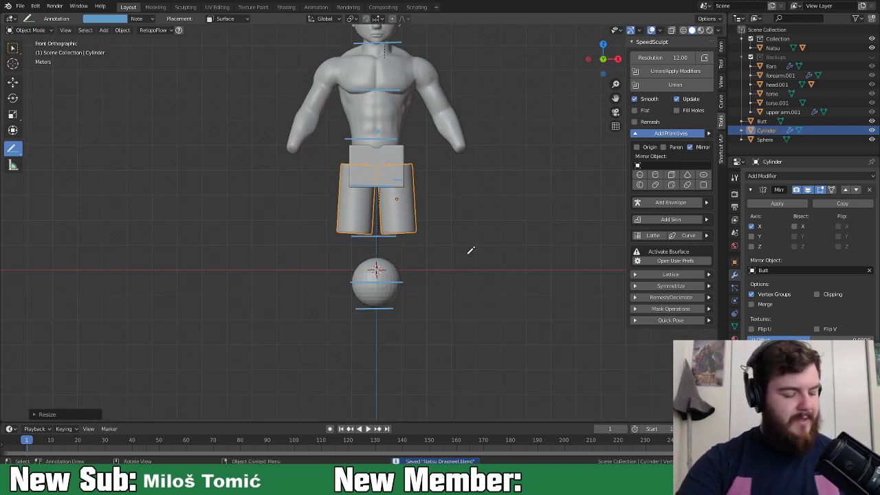
key(ctrl+a)
click(453, 255)
middle_drag(509, 203, 476, 245)
click(402, 174)
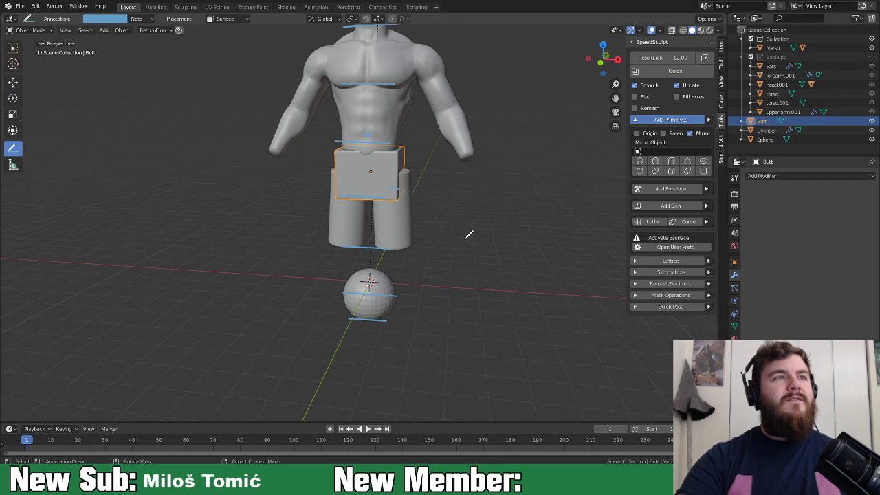
middle_drag(470, 238, 477, 241)
key(ctrl+a)
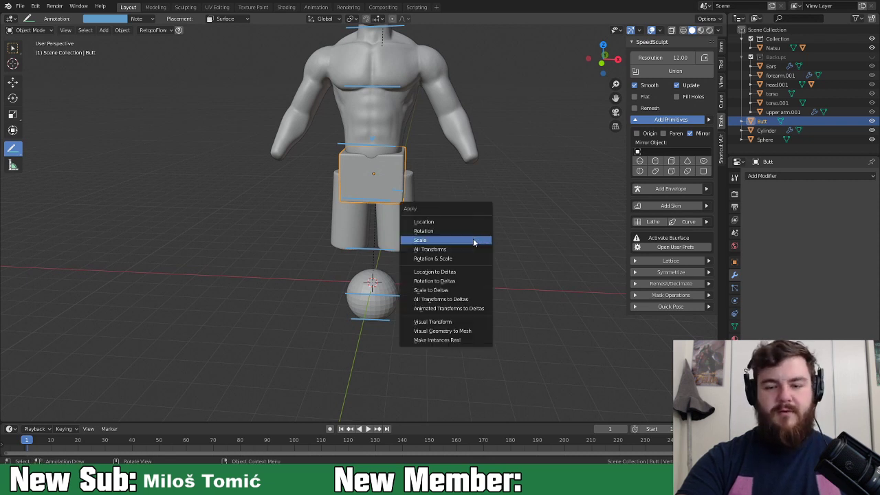
click(472, 238)
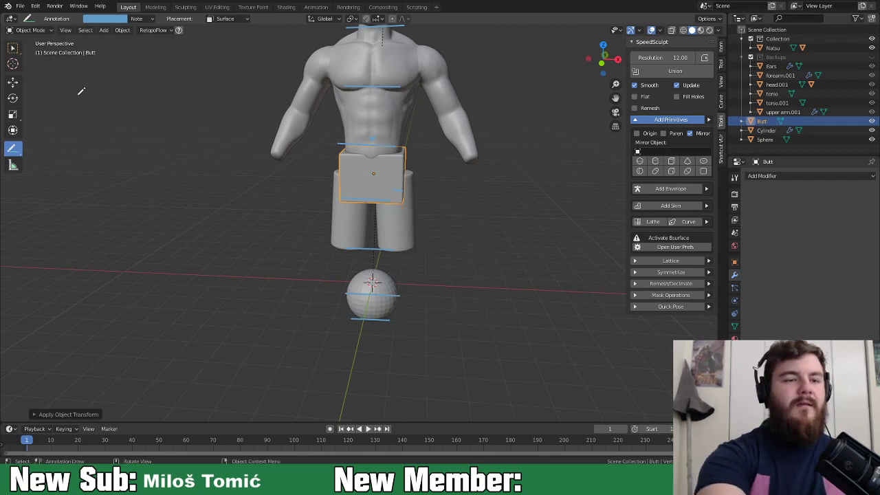
Step: Switch the pelvis cube to Sculpt Mode and enable Dyntopo for it
key(ctrl+Tab)
click(451, 275)
mouse_move(478, 257)
middle_down()
mouse_move(497, 256)
mouse_move(494, 236)
middle_up()
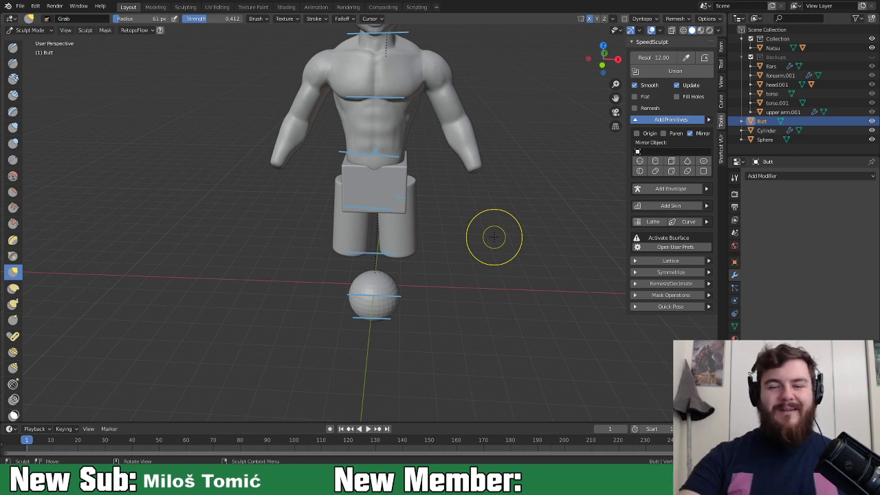
middle_drag(510, 275, 514, 234)
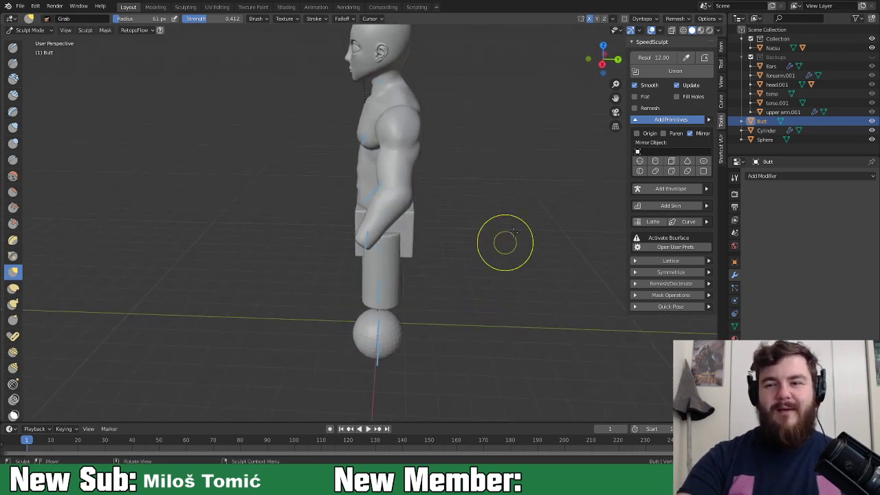
click(624, 19)
click(643, 19)
click(661, 104)
Step: Puff out the side edge of the pelvis cube with the Inflate/Deflate brush
middle_drag(436, 285, 555, 200)
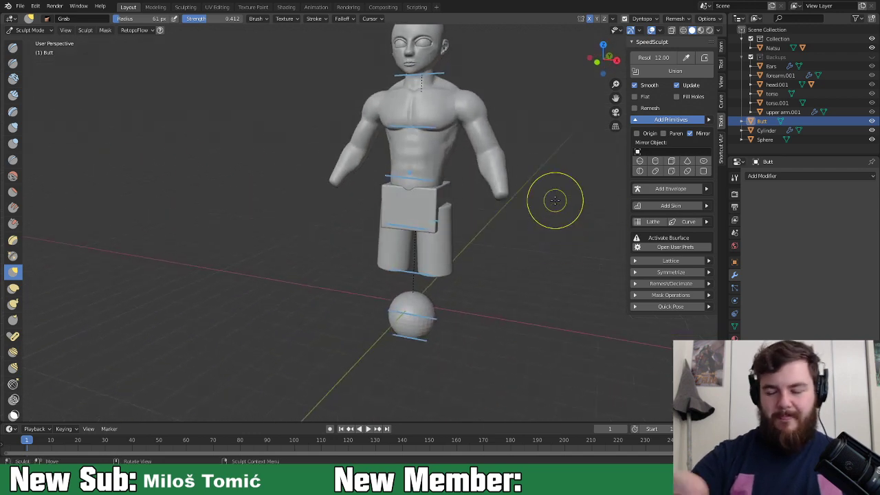
scroll(524, 180, up, 3)
shift+middle_drag(530, 248, 412, 248)
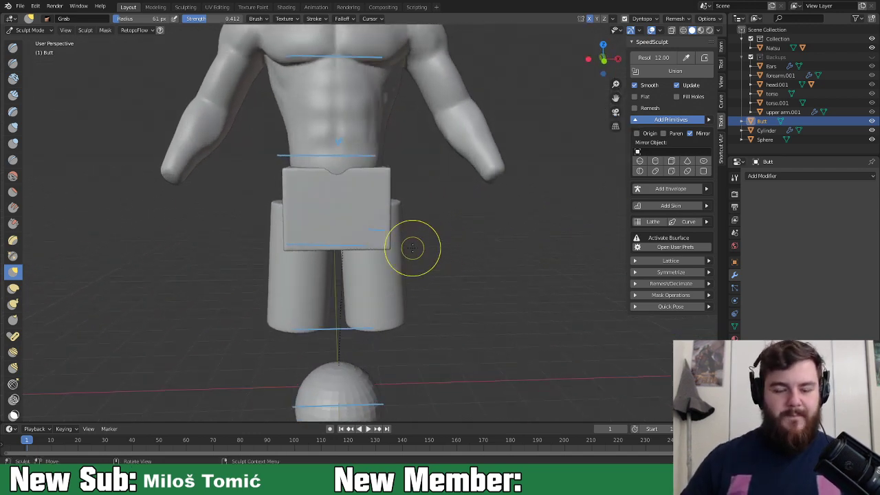
key(i)
mouse_move(387, 198)
mouse_down()
mouse_move(339, 204)
mouse_move(417, 206)
mouse_up()
mouse_move(416, 206)
middle_down()
mouse_move(354, 234)
mouse_move(334, 230)
mouse_move(383, 224)
mouse_move(374, 206)
middle_up()
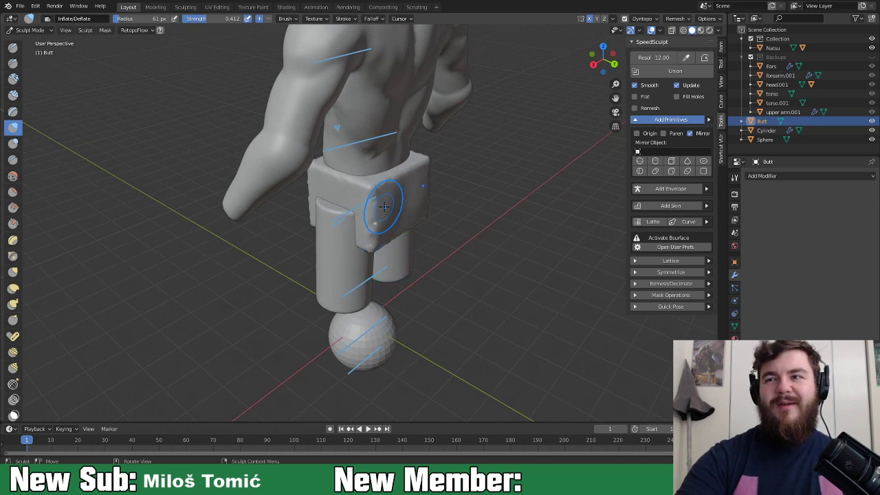
Step: Puff out and soften the remaining edges and corners of the pelvis block with the Inflate/Deflate brush at 61 px radius
middle_drag(380, 194, 391, 177)
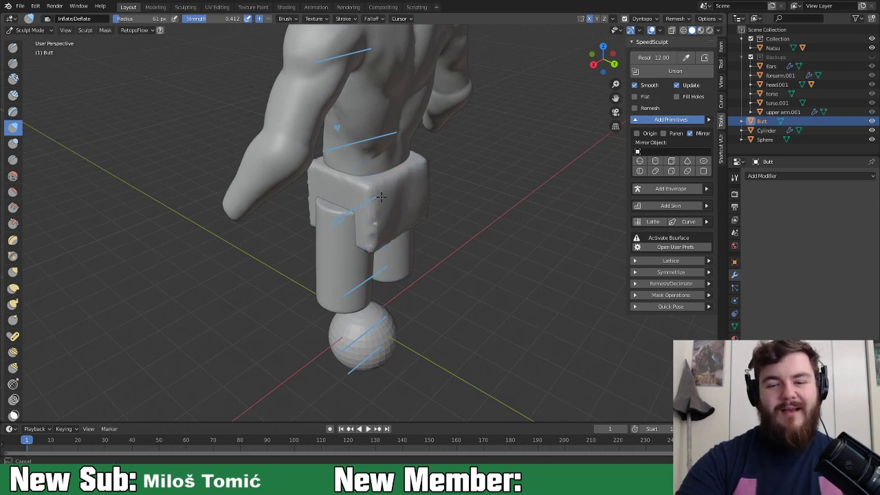
mouse_move(367, 220)
middle_down()
mouse_move(350, 178)
mouse_move(381, 182)
mouse_move(371, 206)
middle_up()
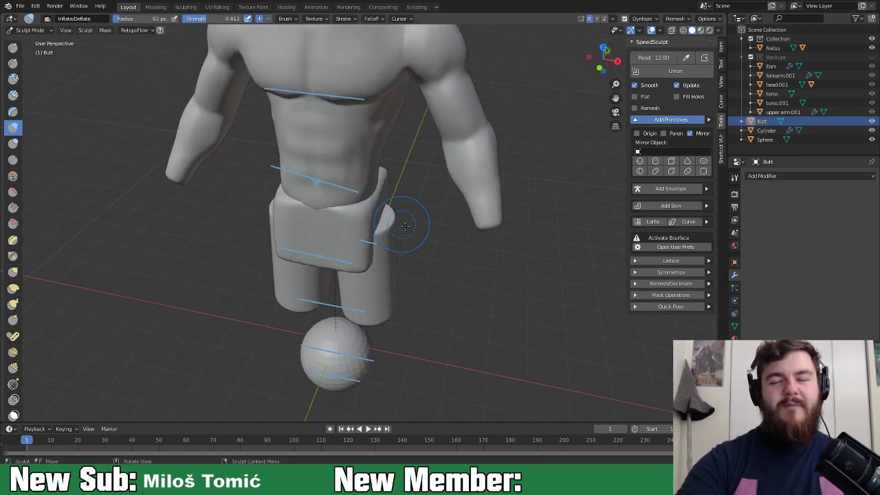
mouse_move(405, 251)
middle_down()
mouse_move(363, 245)
mouse_move(371, 262)
mouse_move(330, 245)
middle_up()
drag(353, 165, 366, 220)
mouse_move(424, 206)
middle_down()
mouse_move(403, 243)
mouse_move(385, 206)
mouse_move(393, 186)
mouse_move(357, 222)
middle_up()
mouse_move(357, 222)
mouse_down()
mouse_move(352, 210)
mouse_move(354, 254)
mouse_up()
drag(405, 201, 388, 274)
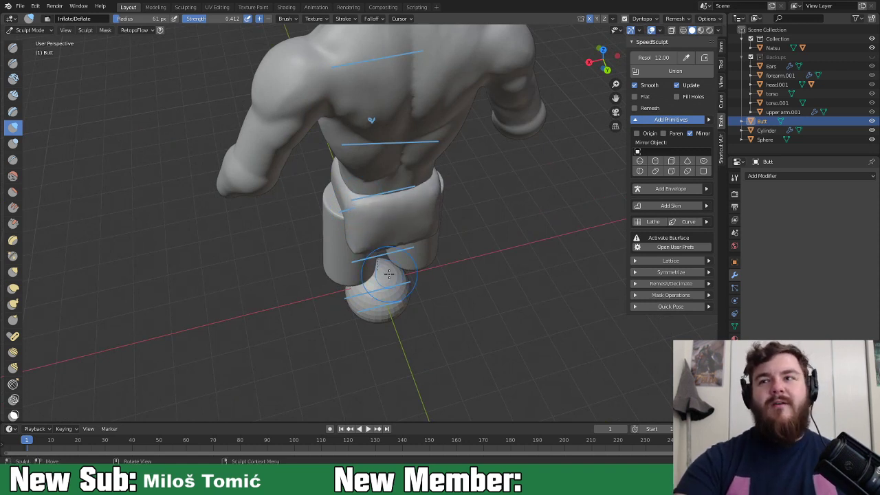
Step: Reshape the lower rear corners of the pelvis with the Grab brush at a radius of 108 px
middle_drag(389, 274, 487, 188)
key(g)
key(f)
click(459, 209)
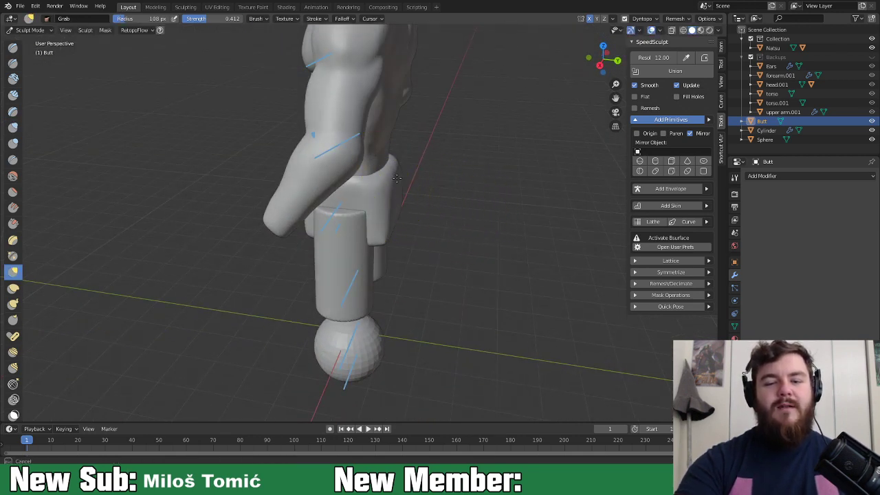
mouse_move(398, 204)
middle_down()
mouse_move(399, 226)
mouse_move(472, 193)
mouse_move(350, 236)
middle_up()
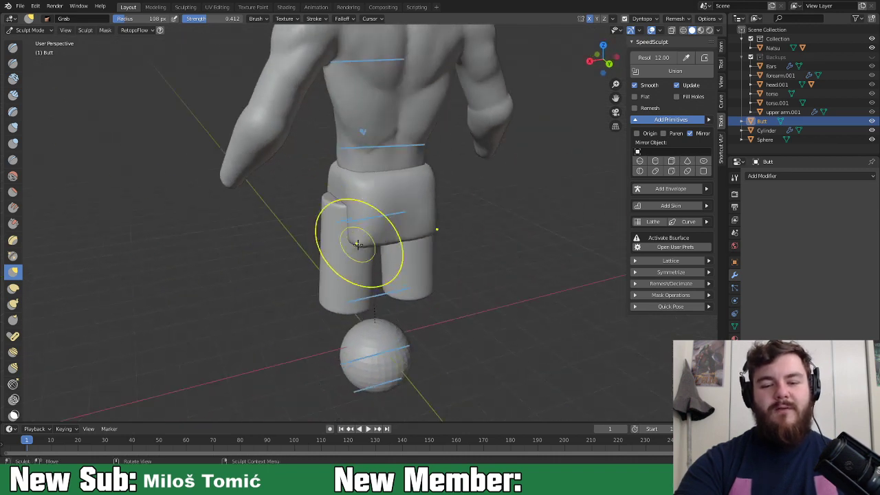
drag(367, 238, 345, 208)
mouse_move(345, 208)
middle_down()
mouse_move(415, 231)
mouse_move(417, 253)
mouse_move(392, 231)
middle_up()
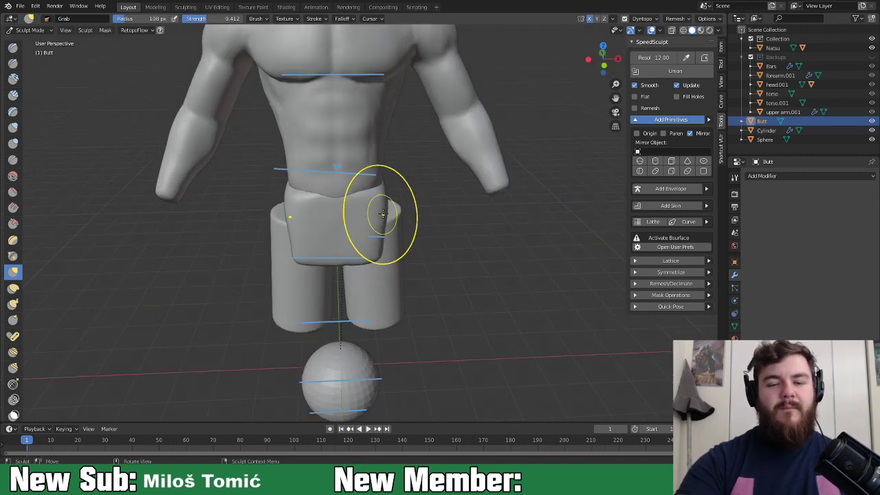
Step: Round the pelvis's side edges and taper its lower front toward the crotch with the Grab brush
mouse_move(373, 226)
middle_down()
mouse_move(377, 209)
mouse_move(389, 228)
mouse_move(384, 247)
mouse_move(388, 236)
middle_up()
drag(388, 235, 400, 226)
mouse_move(389, 231)
mouse_down()
mouse_move(398, 225)
mouse_move(391, 229)
mouse_up()
mouse_move(390, 231)
middle_down()
mouse_move(408, 225)
mouse_move(380, 223)
middle_up()
drag(379, 206, 387, 200)
drag(384, 197, 386, 195)
mouse_move(386, 195)
middle_down()
mouse_move(398, 246)
mouse_move(366, 233)
mouse_move(363, 206)
mouse_move(449, 189)
mouse_move(435, 208)
middle_up()
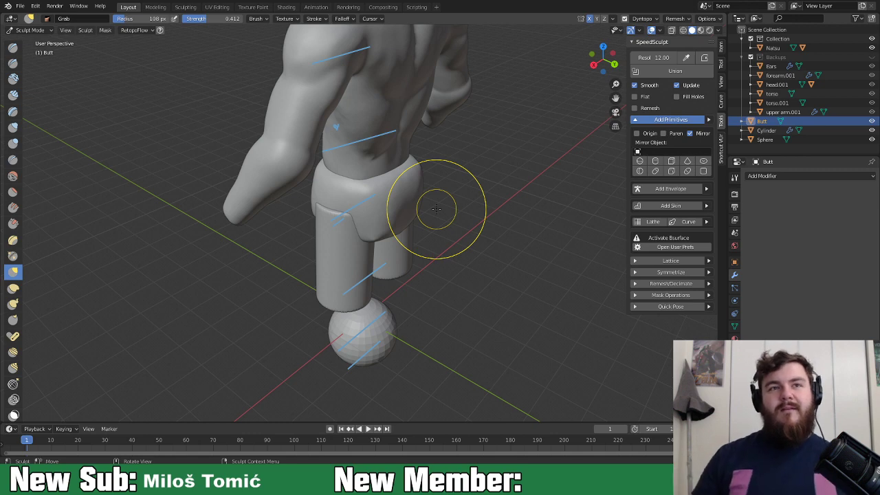
mouse_move(402, 232)
middle_down()
mouse_move(460, 198)
mouse_move(406, 175)
mouse_move(425, 234)
mouse_move(402, 237)
mouse_move(412, 226)
mouse_move(323, 197)
mouse_move(343, 220)
mouse_move(304, 204)
middle_up()
mouse_move(305, 204)
mouse_down()
mouse_move(314, 172)
mouse_move(313, 220)
mouse_up()
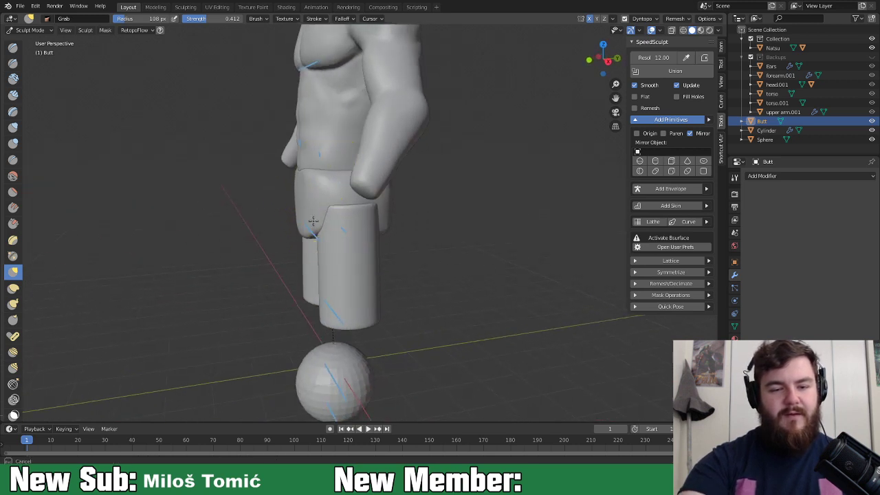
mouse_move(347, 186)
middle_down()
mouse_move(383, 169)
mouse_move(399, 202)
mouse_move(416, 204)
middle_up()
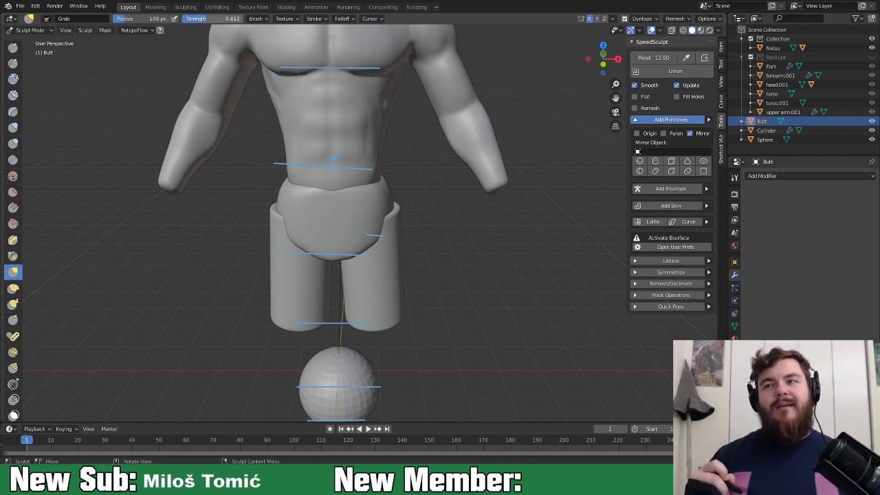
Step: Check the pelvis shape from several angles and nudge its lower edge upward with the Grab brush
mouse_move(412, 200)
middle_down()
mouse_move(424, 207)
mouse_move(344, 226)
mouse_move(350, 206)
mouse_move(357, 248)
middle_up()
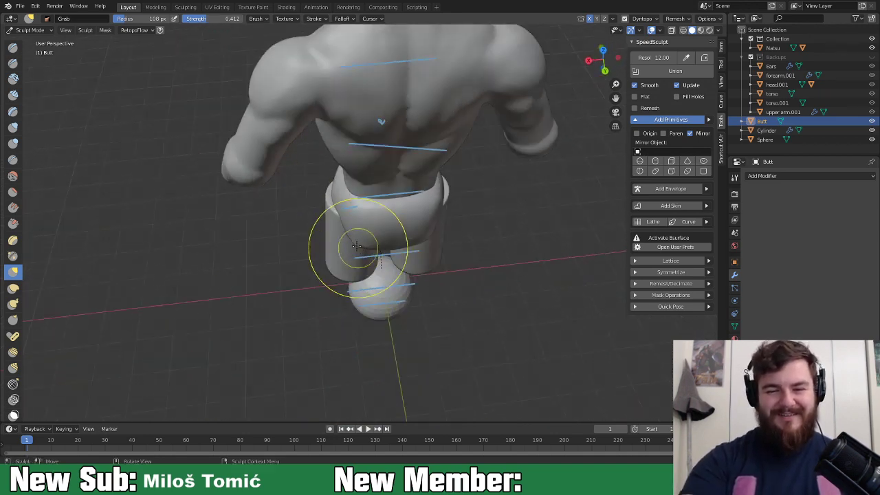
mouse_move(389, 281)
middle_down()
mouse_move(434, 251)
mouse_move(403, 245)
mouse_move(430, 200)
middle_up()
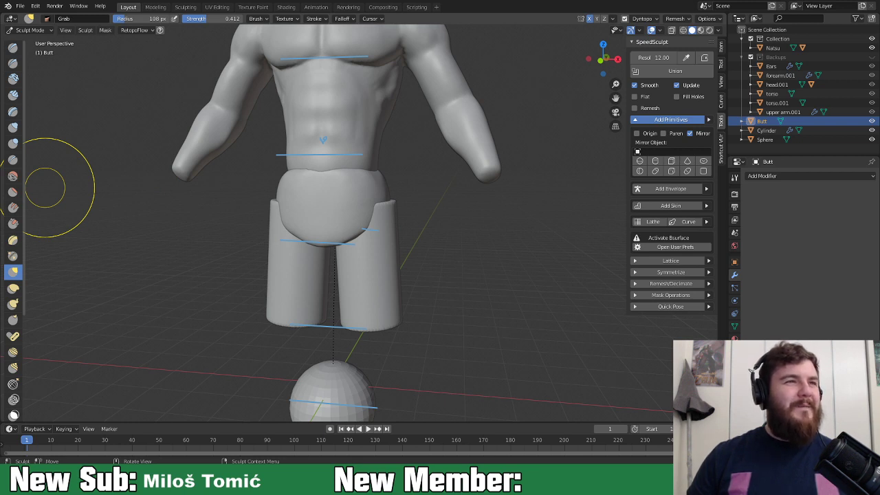
mouse_move(400, 312)
middle_down()
mouse_move(424, 279)
mouse_move(403, 280)
mouse_move(393, 259)
mouse_move(350, 233)
mouse_move(363, 259)
mouse_move(320, 258)
middle_up()
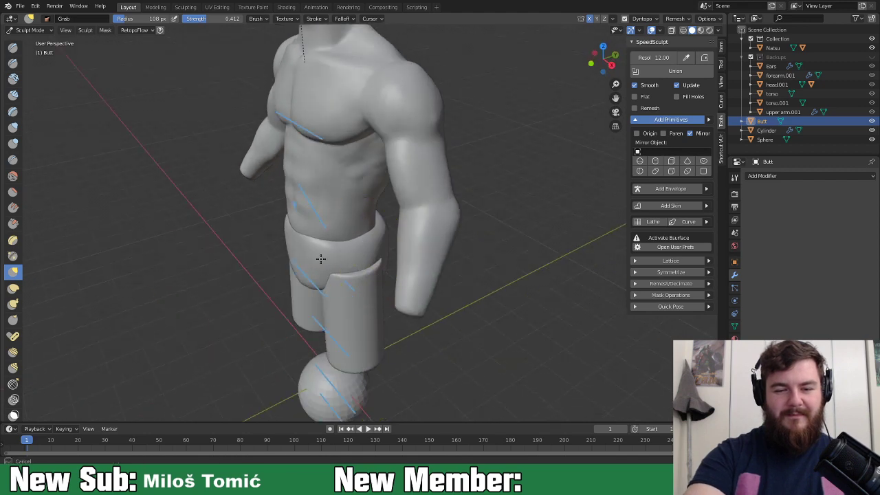
middle_drag(371, 272, 316, 231)
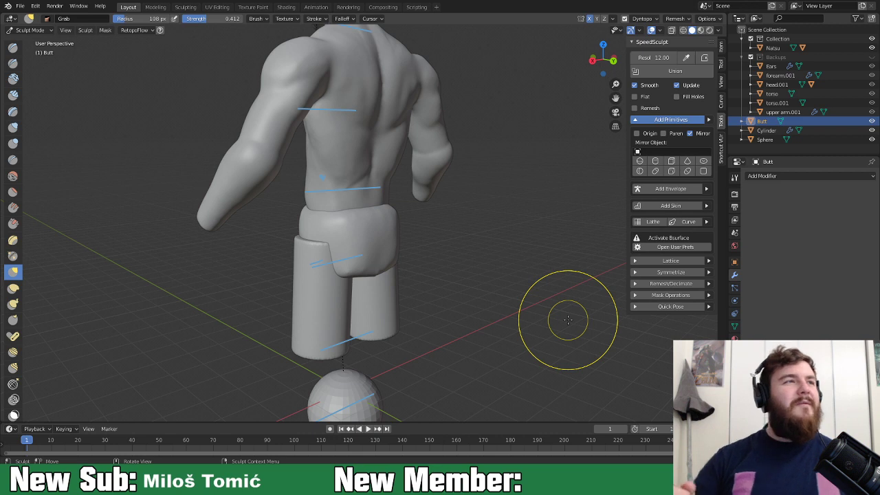
middle_drag(436, 267, 371, 277)
drag(372, 270, 374, 261)
middle_drag(358, 261, 438, 294)
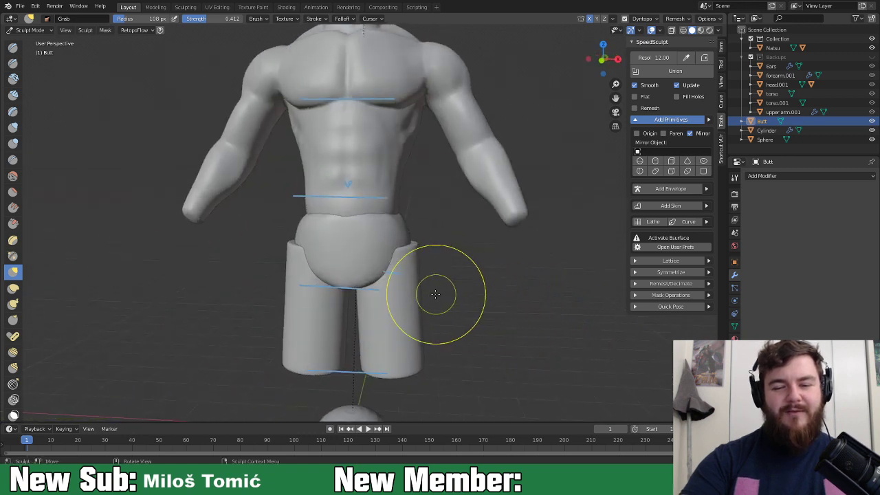
Step: Return to Object Mode and merge the mirrored thigh cylinders with the pelvis using SpeedSculpt's boolean union
click(28, 29)
click(29, 38)
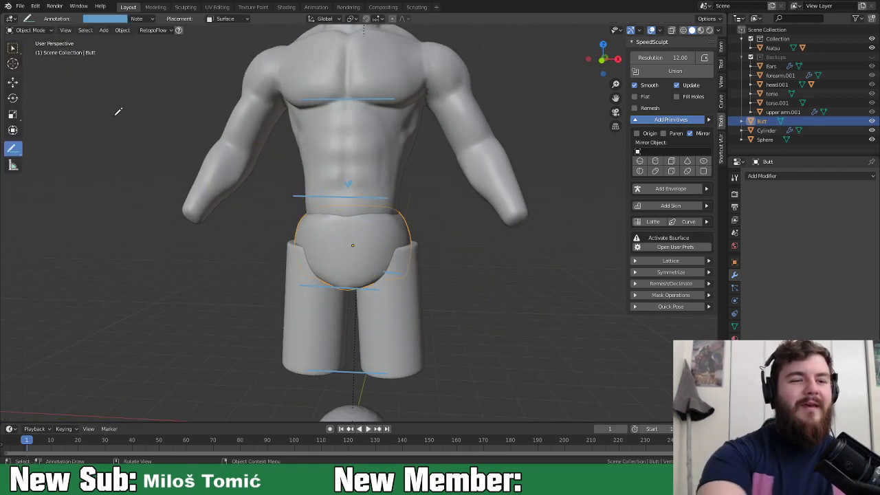
click(403, 305)
middle_drag(457, 328, 465, 329)
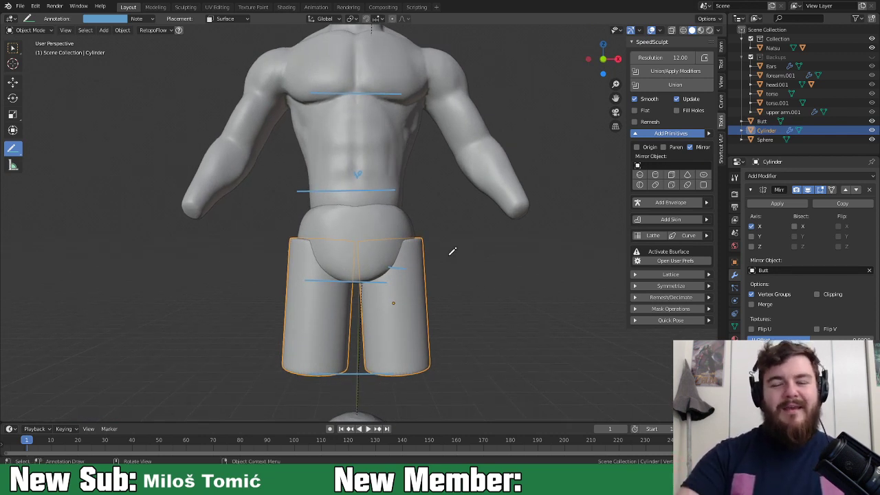
shift+click(398, 237)
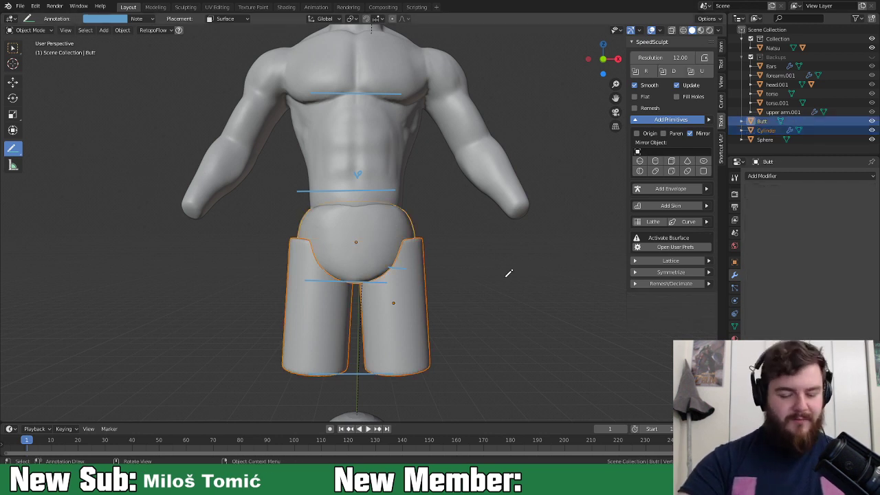
click(701, 73)
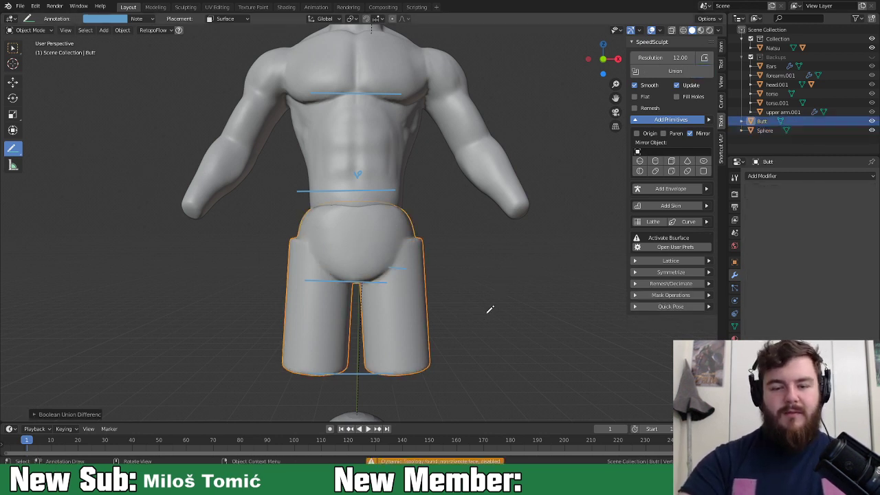
mouse_move(460, 300)
middle_down()
mouse_move(436, 308)
mouse_move(567, 279)
mouse_move(475, 303)
mouse_move(428, 298)
mouse_move(467, 291)
mouse_move(461, 281)
mouse_move(456, 289)
middle_up()
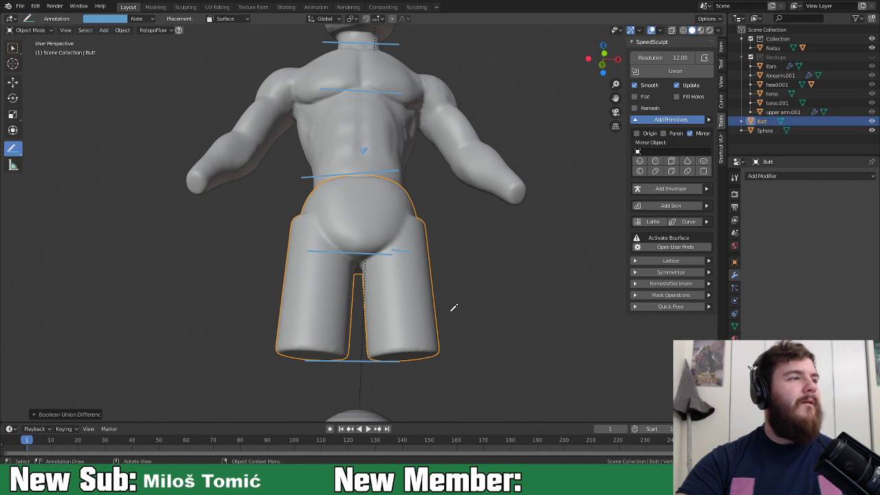
middle_drag(453, 302, 448, 326)
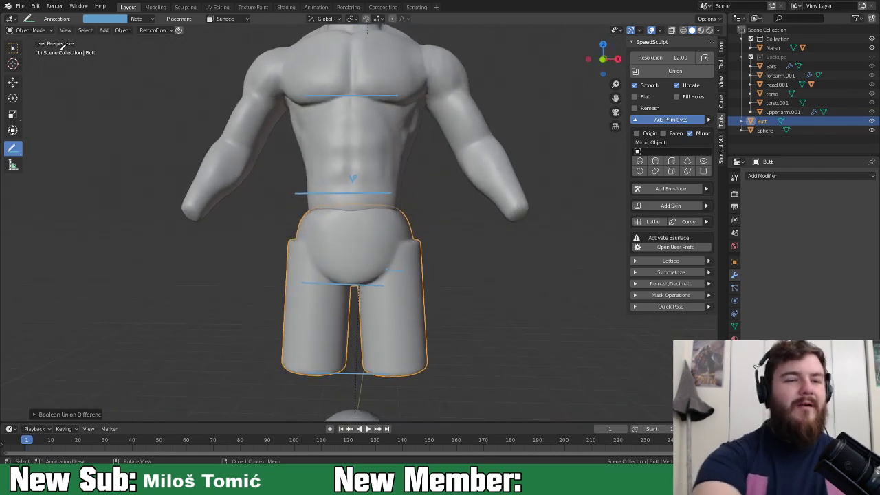
Step: Put the merged pelvis and thighs in Sculpt Mode, enable Dyntopo and set the Clay Strips brush radius to 54 px
click(31, 29)
click(35, 61)
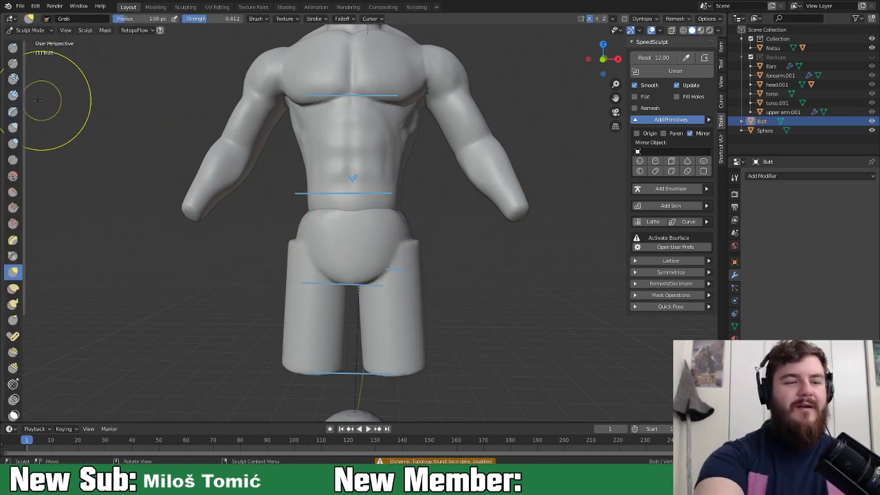
click(13, 95)
click(625, 18)
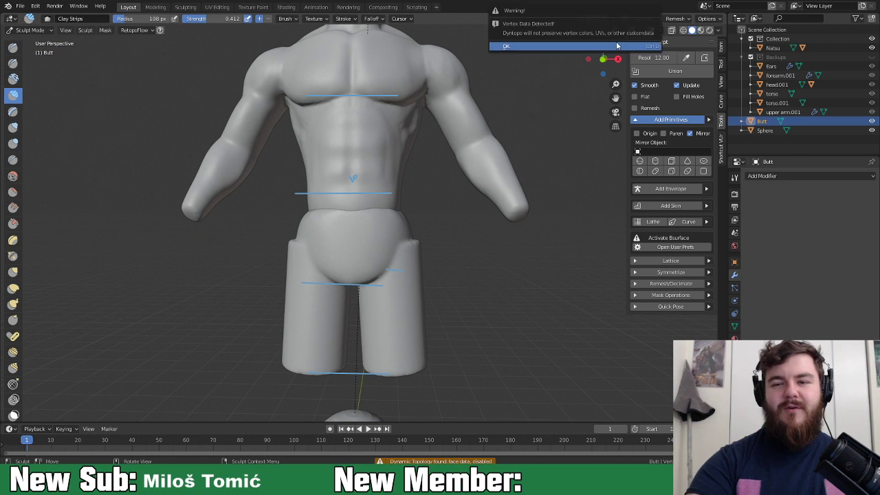
click(616, 46)
key(f)
click(429, 308)
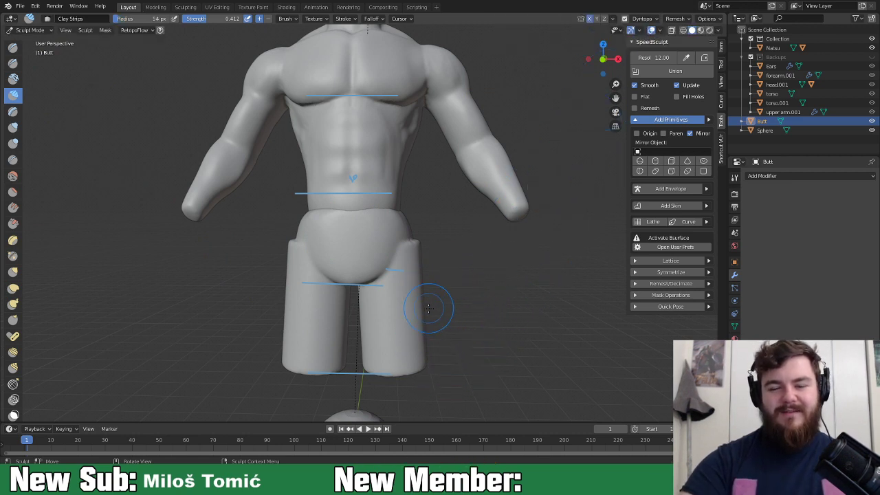
Step: Fill and blend the seams between the pelvis and thighs at the hips with the Clay Strips brush
middle_drag(429, 308, 373, 255)
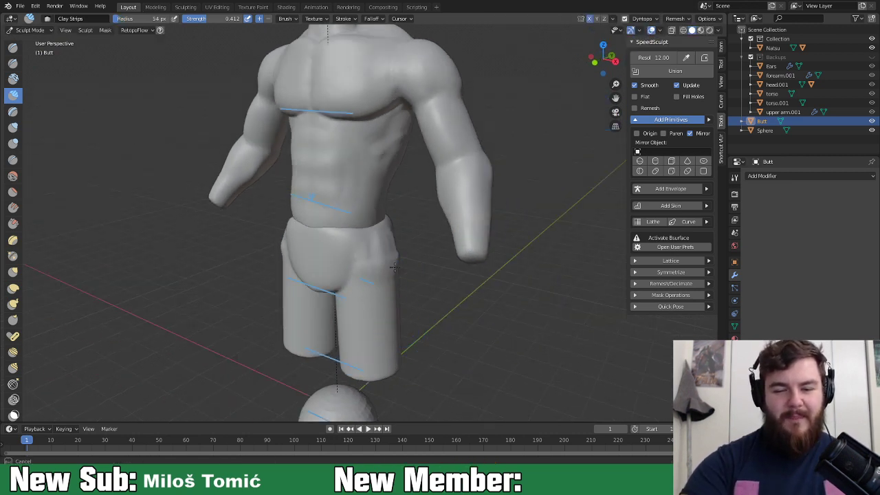
middle_drag(363, 275, 364, 240)
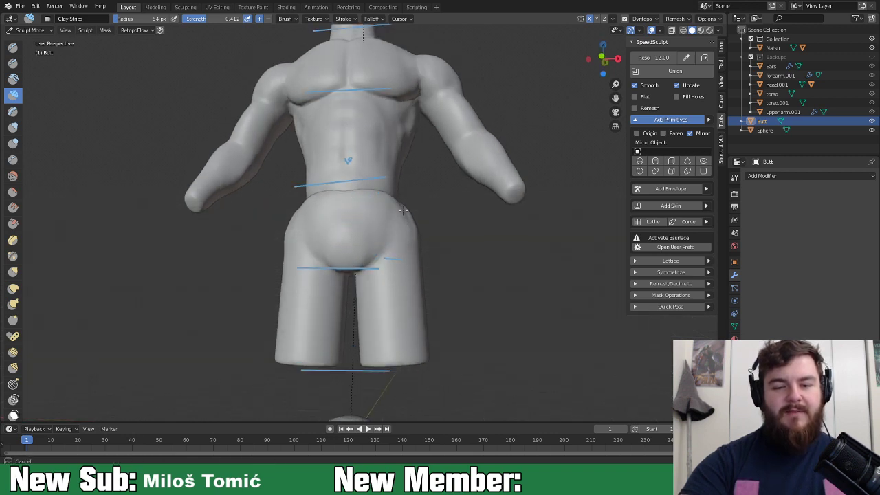
middle_drag(401, 196, 402, 265)
Step: Reshape the hips and the outer and inner thigh contours with the Grab brush at 142 px radius
key(g)
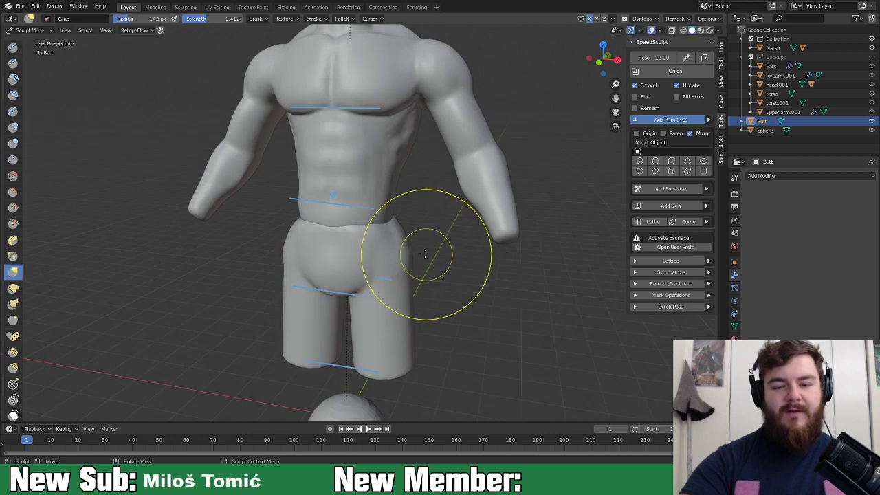
mouse_move(402, 266)
middle_down()
mouse_move(451, 249)
mouse_move(424, 255)
middle_up()
drag(406, 233, 403, 232)
middle_drag(412, 319, 418, 304)
drag(420, 327, 417, 328)
middle_drag(413, 330, 423, 346)
mouse_move(367, 354)
mouse_down()
mouse_move(369, 362)
mouse_move(378, 324)
mouse_up()
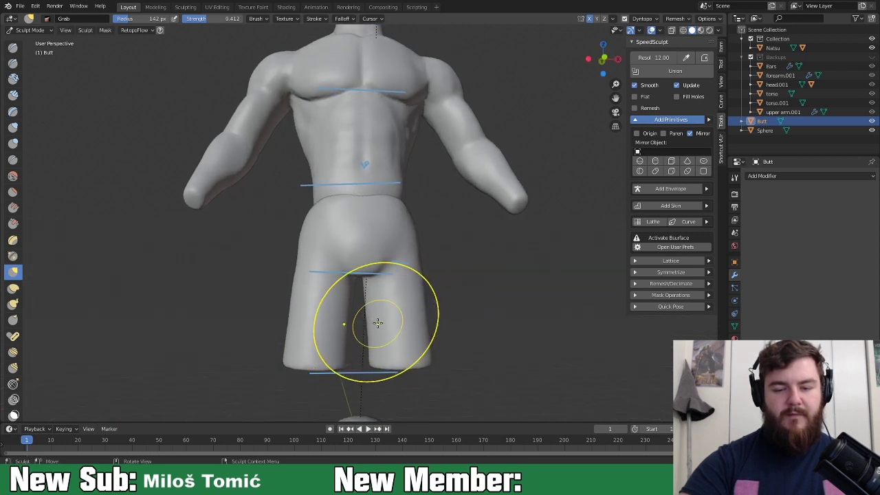
Step: Refine the inner thighs, the backs of the thighs and the buttocks with the Grab brush at 92 px radius
key(f)
click(364, 323)
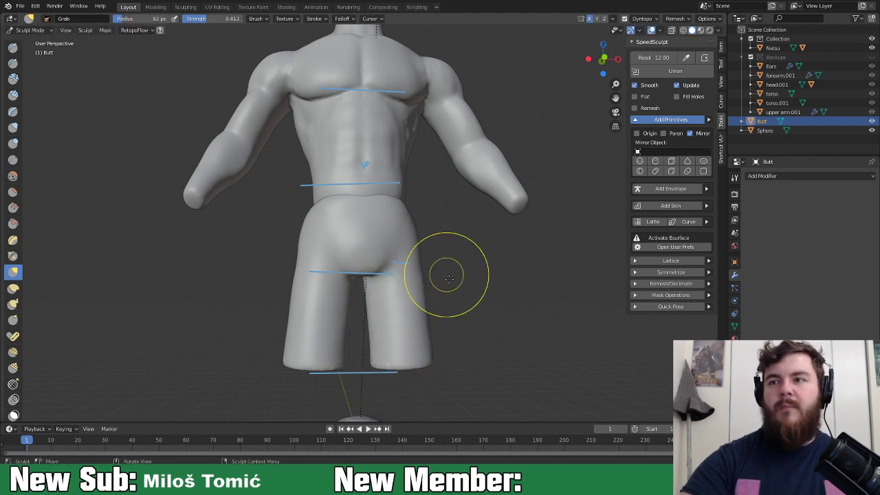
middle_drag(440, 280, 398, 312)
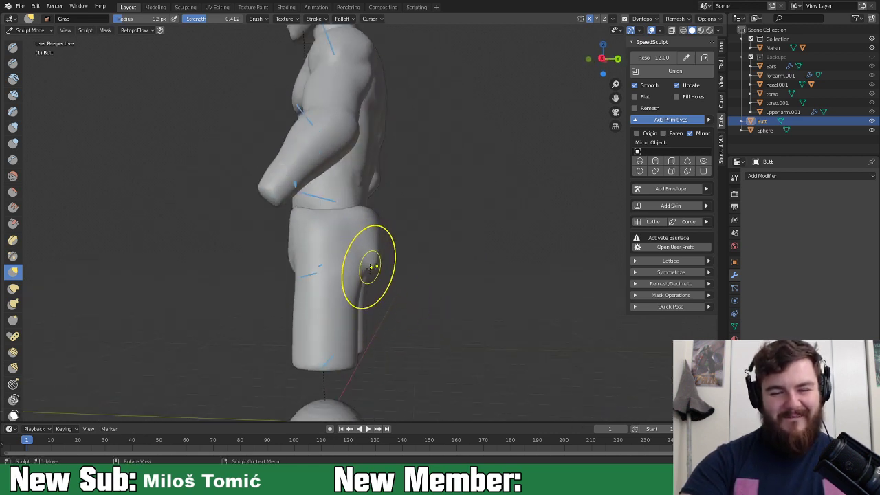
drag(359, 313, 374, 321)
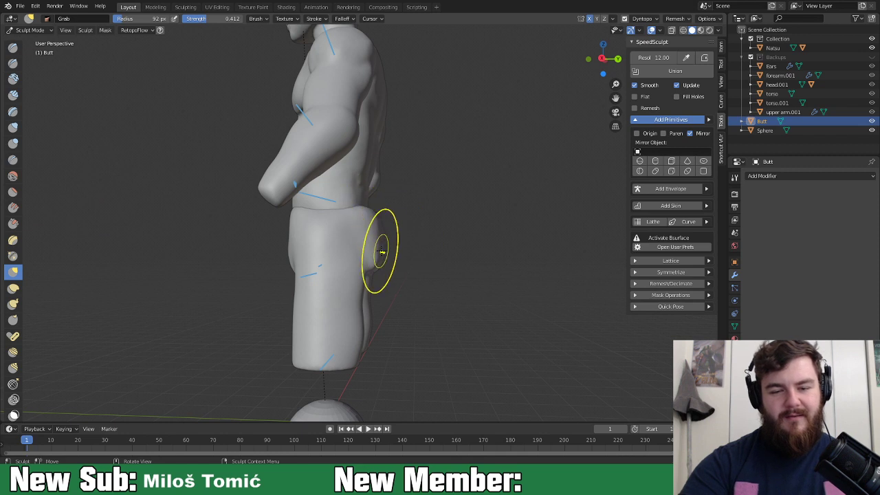
mouse_move(392, 248)
middle_down()
mouse_move(324, 261)
mouse_move(343, 216)
mouse_move(460, 224)
mouse_move(405, 227)
mouse_move(465, 217)
mouse_move(453, 224)
middle_up()
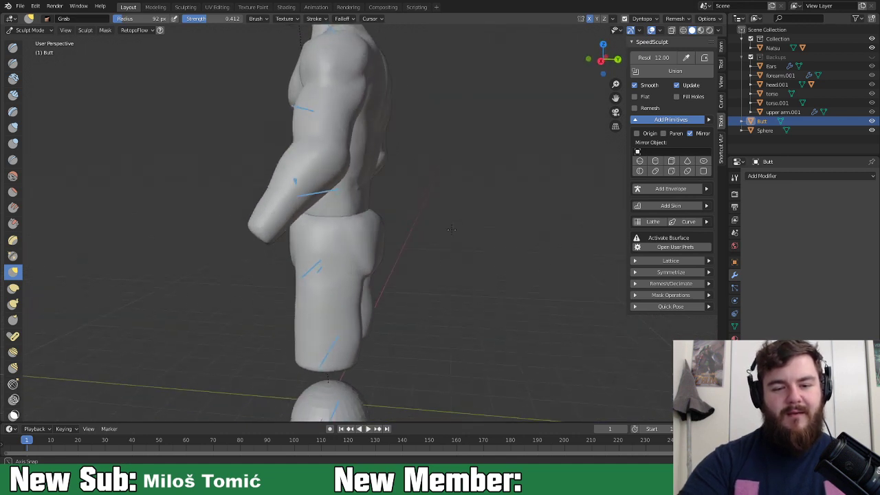
Step: Build up the backs of the thighs below the buttocks with the Clay Strips brush at 68 px radius
click(12, 94)
key(f)
click(369, 261)
middle_drag(370, 261, 347, 229)
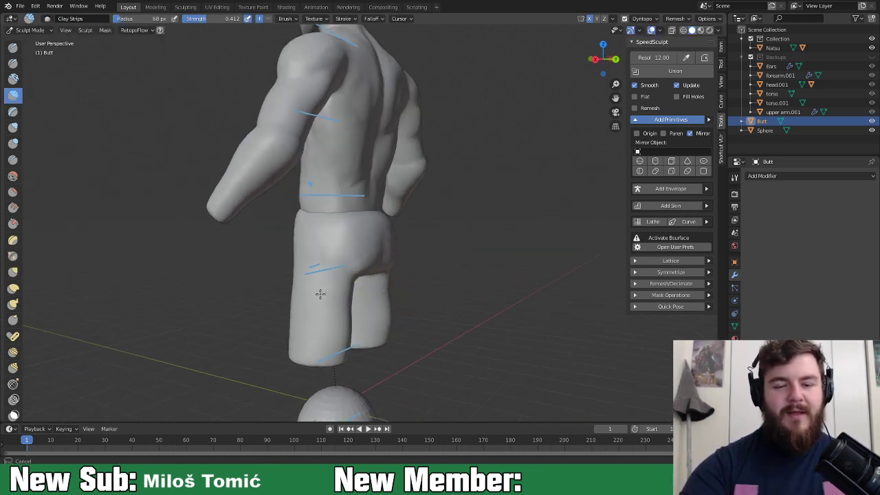
mouse_move(339, 283)
middle_down()
mouse_move(310, 268)
mouse_move(301, 301)
mouse_move(335, 295)
middle_up()
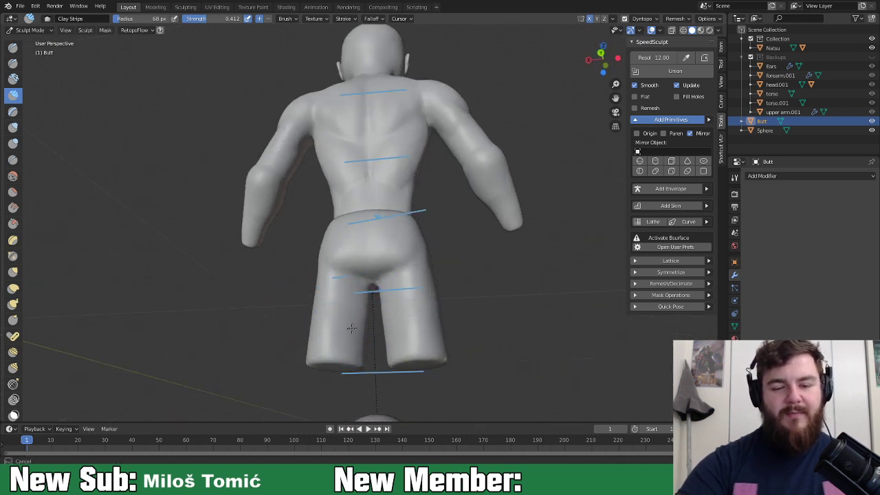
mouse_move(360, 299)
mouse_down()
mouse_move(339, 314)
mouse_move(347, 331)
mouse_up()
mouse_move(365, 283)
mouse_down()
mouse_move(353, 325)
mouse_move(330, 350)
mouse_up()
middle_drag(330, 350, 349, 255)
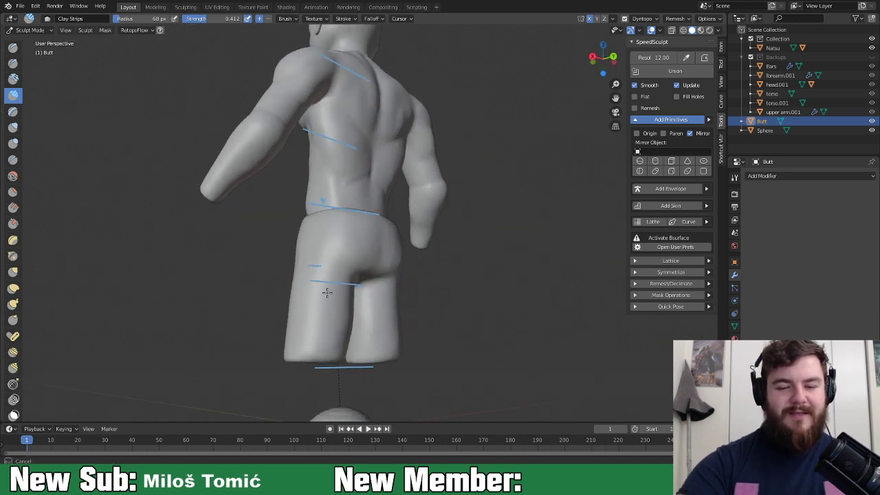
middle_drag(382, 298, 373, 265)
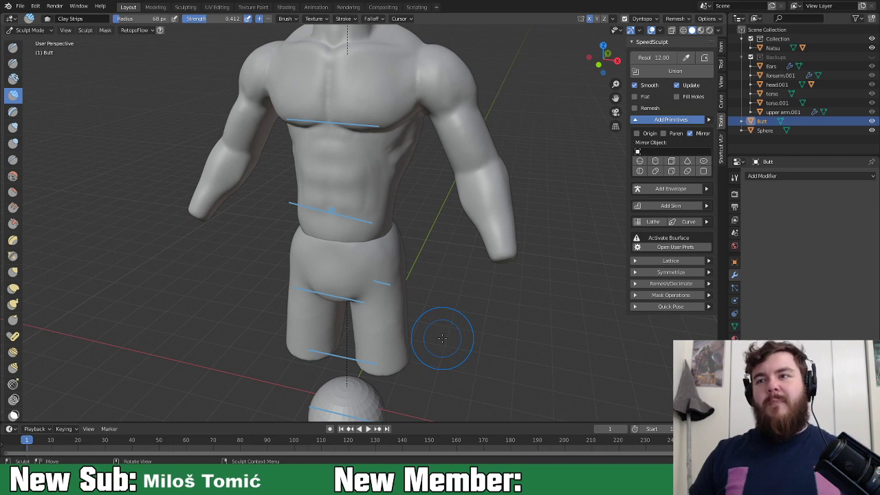
Step: Reshape the buttocks, backs of the upper thighs and outer hips with the Grab brush at 111 px radius
mouse_move(504, 298)
middle_down()
mouse_move(446, 278)
mouse_move(488, 278)
middle_up()
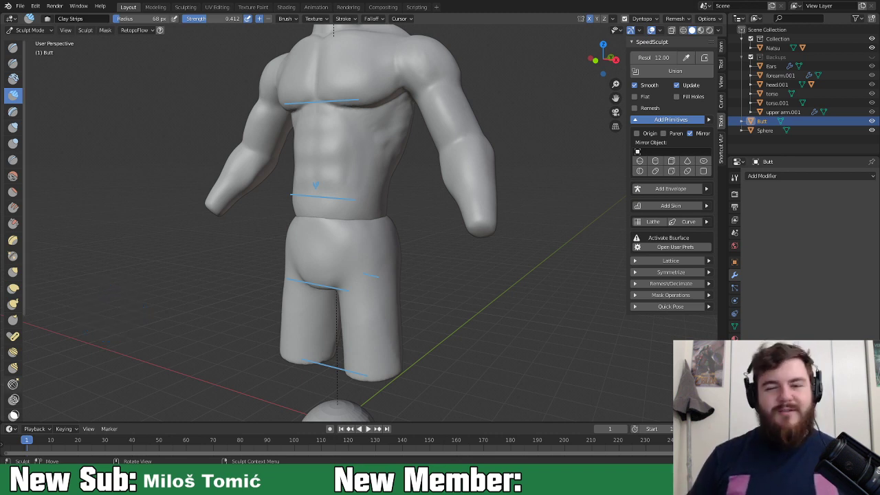
alt+middle_drag(412, 304, 508, 283)
scroll(477, 298, up, 3)
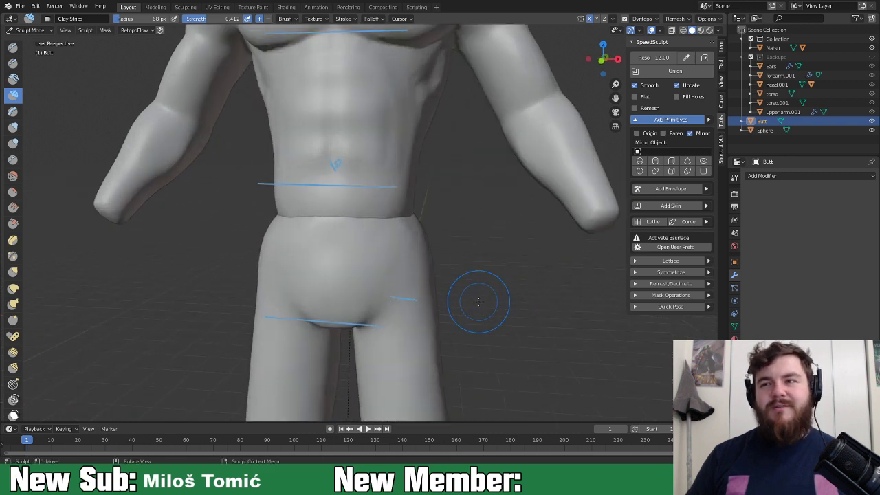
scroll(447, 275, up, 1)
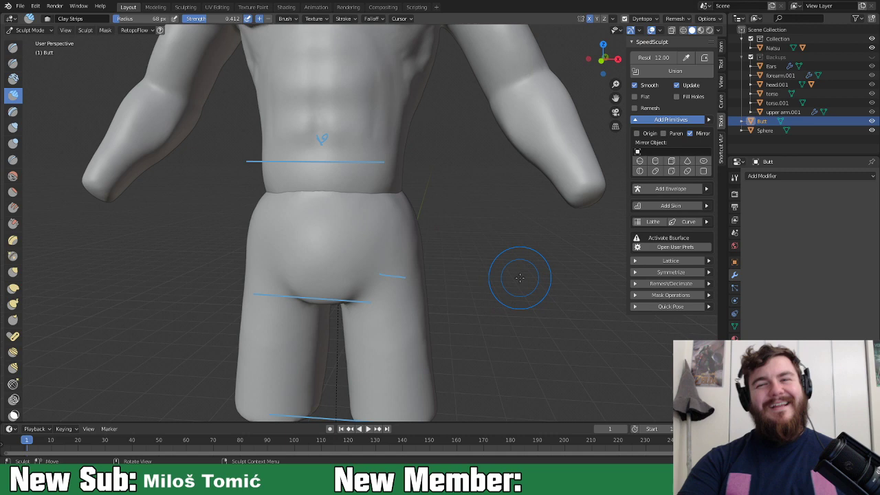
mouse_move(517, 263)
middle_down()
mouse_move(439, 296)
mouse_move(392, 268)
mouse_move(432, 289)
mouse_move(454, 277)
mouse_move(489, 297)
mouse_move(431, 280)
middle_up()
key(g)
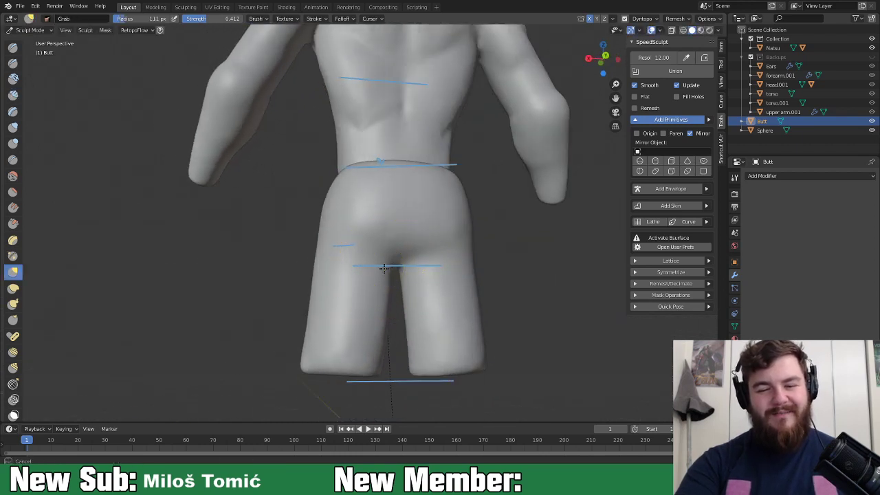
mouse_move(379, 312)
middle_down()
mouse_move(562, 330)
mouse_move(549, 226)
mouse_move(468, 299)
mouse_move(418, 275)
mouse_move(422, 259)
mouse_move(460, 274)
mouse_move(440, 261)
middle_up()
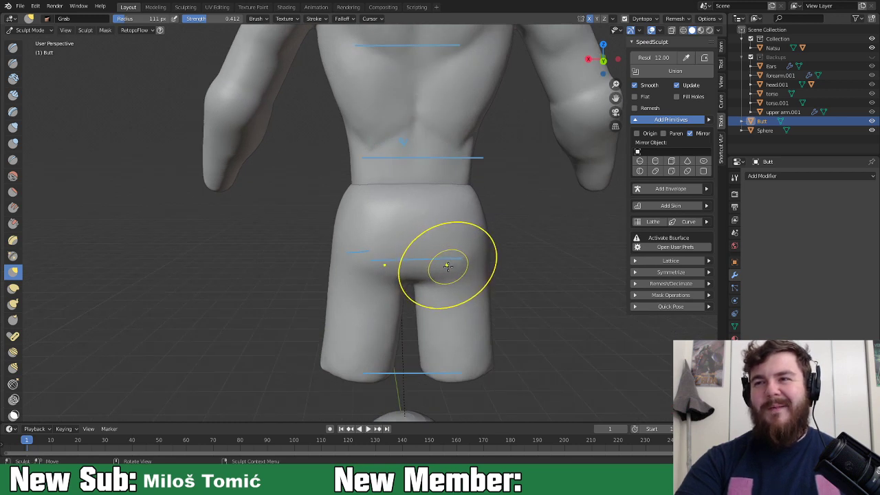
middle_drag(433, 225, 454, 226)
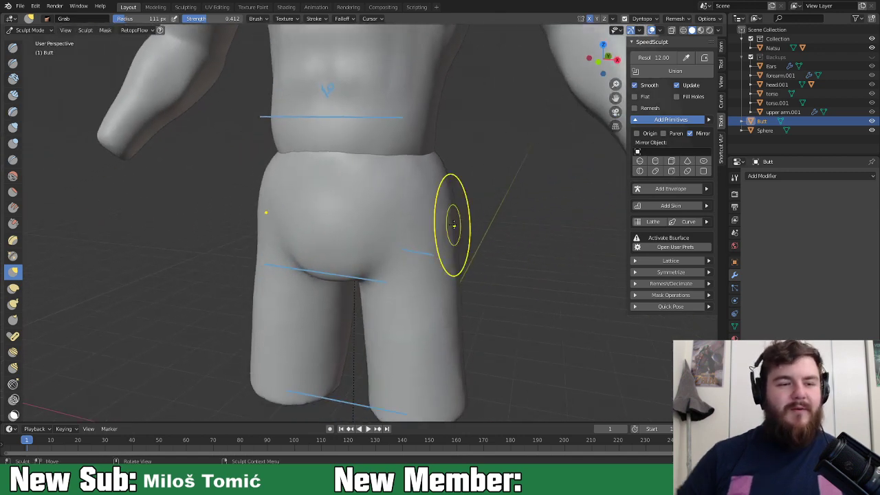
Step: Rough in the groin lines and lower-abdomen forms on the front of the pelvis with the Clay Strips brush at 84 px radius
click(13, 95)
middle_drag(364, 228, 390, 135)
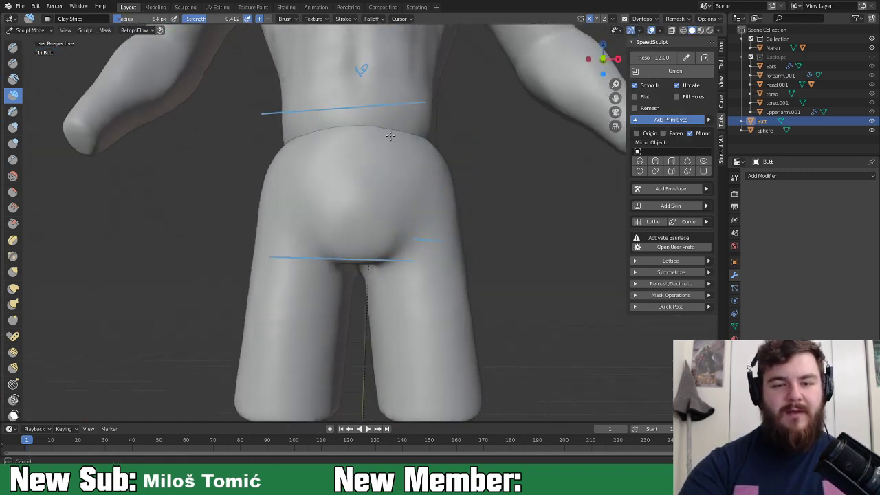
drag(377, 211, 393, 154)
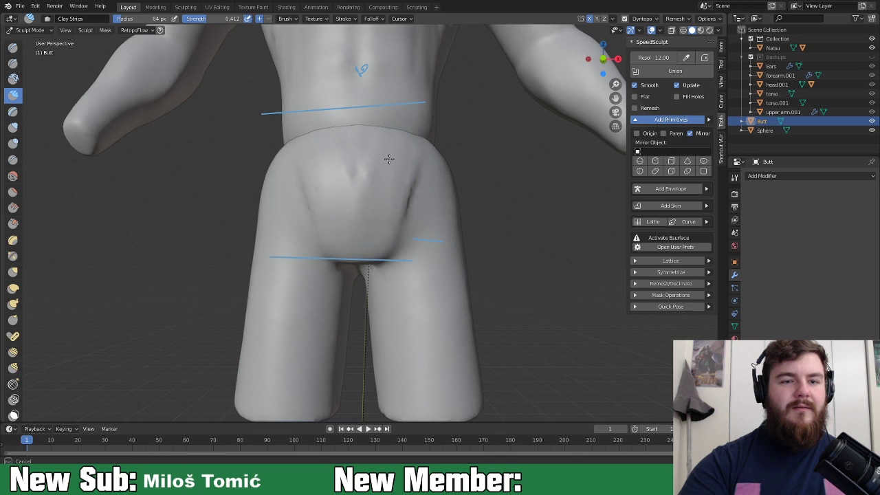
Step: Adjust the front of the pelvis and raise the crotch with the Grab brush at 269 px radius
mouse_move(362, 135)
middle_down()
mouse_move(369, 183)
mouse_move(343, 181)
mouse_move(329, 192)
middle_up()
key(g)
click(356, 233)
mouse_move(256, 209)
mouse_down()
mouse_move(275, 201)
mouse_move(282, 208)
mouse_up()
middle_drag(281, 209, 411, 157)
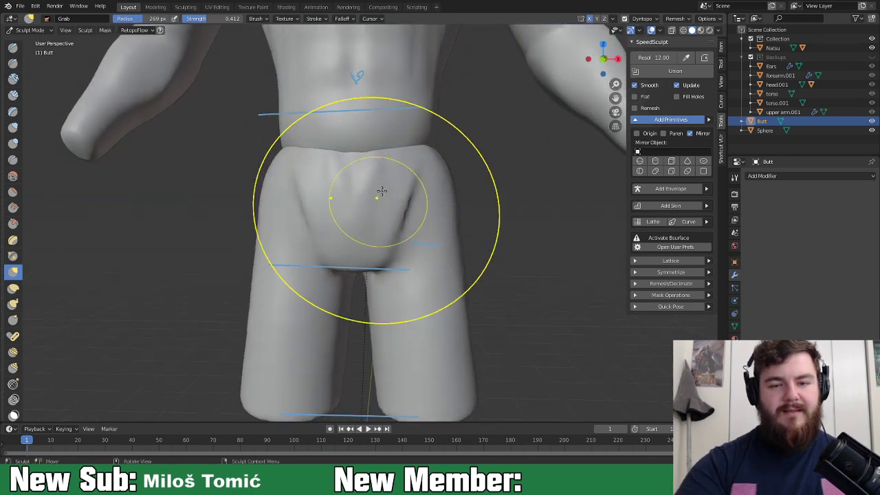
middle_drag(387, 226, 398, 226)
mouse_move(399, 158)
middle_down()
mouse_move(412, 165)
mouse_move(385, 172)
mouse_move(420, 197)
middle_up()
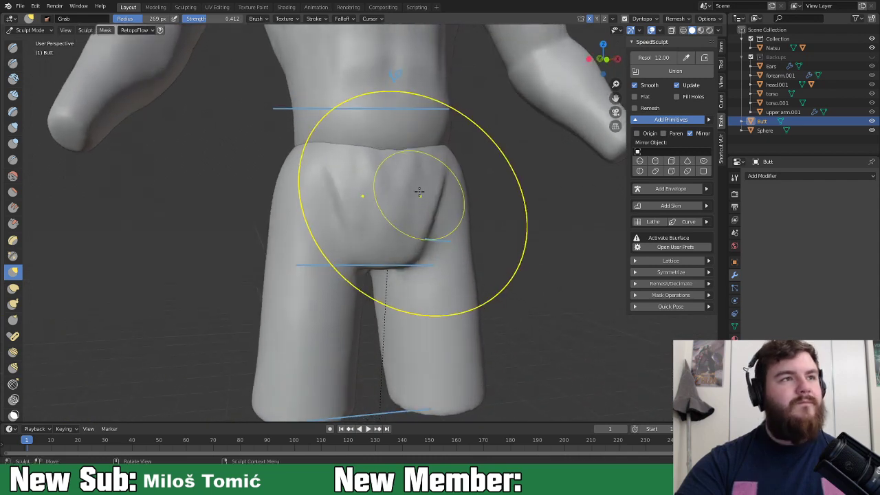
drag(402, 251, 401, 225)
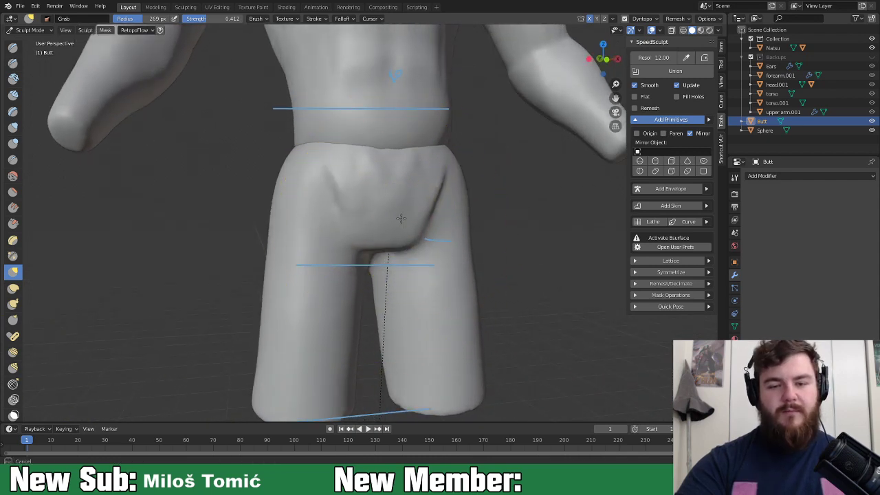
Step: Refine the crotch and the tops of the inner thighs with the Grab brush at 136 px radius
mouse_move(402, 228)
middle_down()
mouse_move(397, 202)
mouse_move(370, 261)
mouse_move(382, 265)
mouse_move(364, 259)
mouse_move(440, 265)
mouse_move(401, 261)
mouse_move(356, 237)
mouse_move(409, 261)
mouse_move(420, 255)
mouse_move(378, 264)
mouse_move(369, 234)
middle_up()
key(f)
click(323, 237)
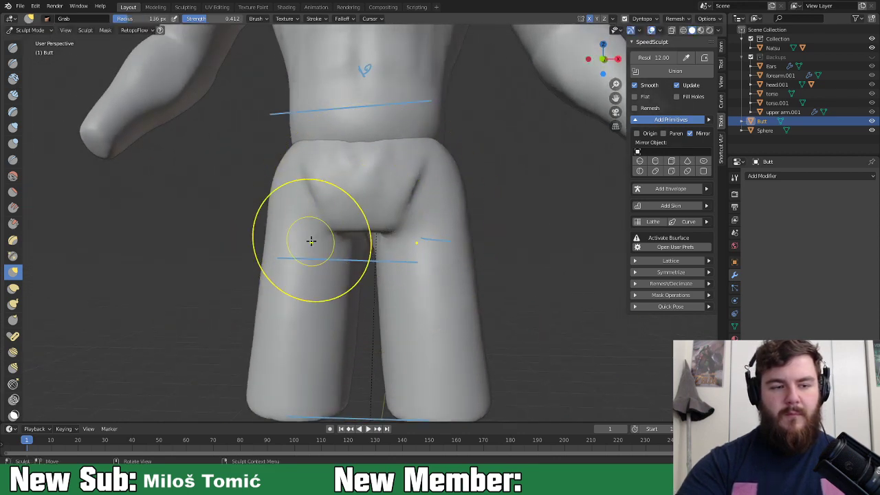
Step: Rework the crotch with the Clay Strips brush at 50 px radius and smooth the lower abdomen and groin grooves
click(12, 94)
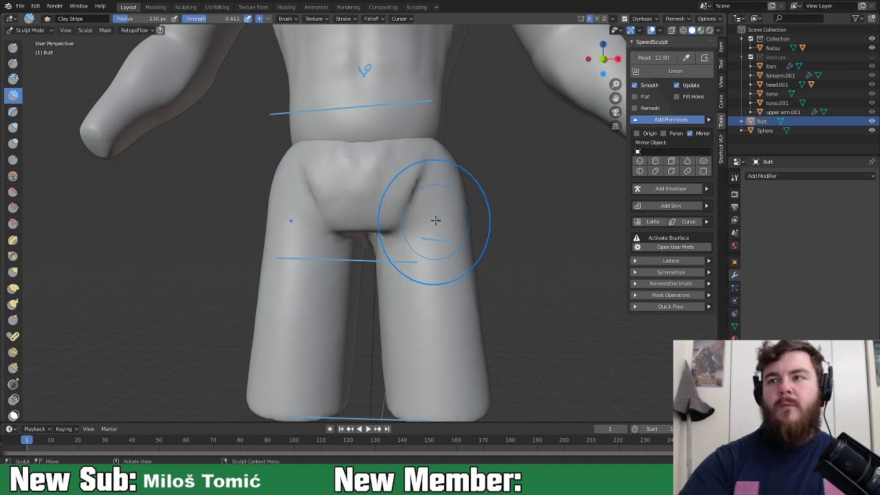
key(f)
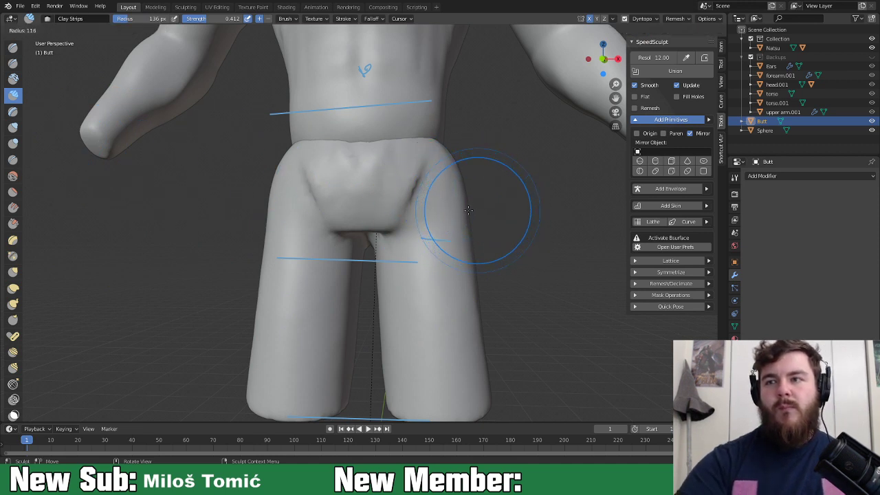
click(474, 207)
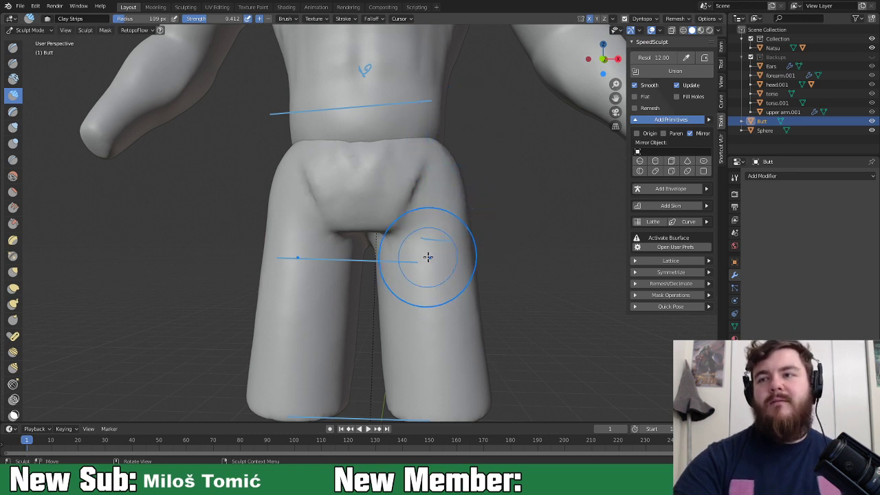
mouse_move(419, 261)
middle_down()
mouse_move(421, 216)
mouse_move(371, 202)
middle_up()
key(f)
click(367, 215)
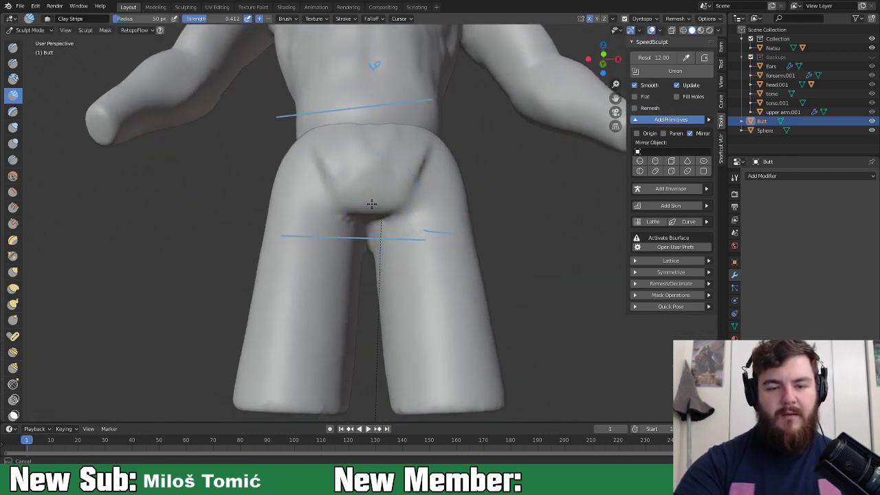
mouse_move(385, 212)
middle_down()
mouse_move(387, 186)
mouse_move(384, 199)
middle_up()
mouse_move(388, 198)
mouse_down()
mouse_move(413, 150)
mouse_move(381, 122)
mouse_up()
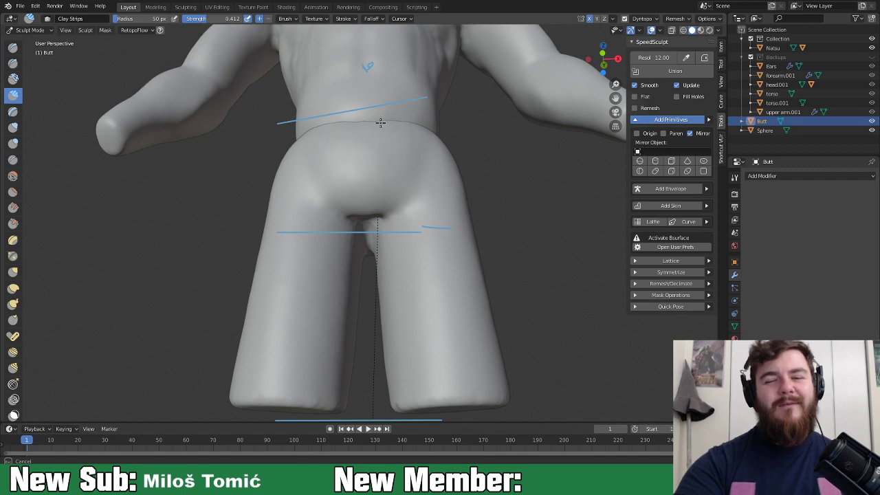
Step: Adjust the pelvis front and the crotch contour with the Grab brush at 122 px radius
mouse_move(401, 180)
middle_down()
mouse_move(416, 236)
mouse_move(491, 216)
mouse_move(417, 218)
middle_up()
key(g)
key(f)
click(449, 217)
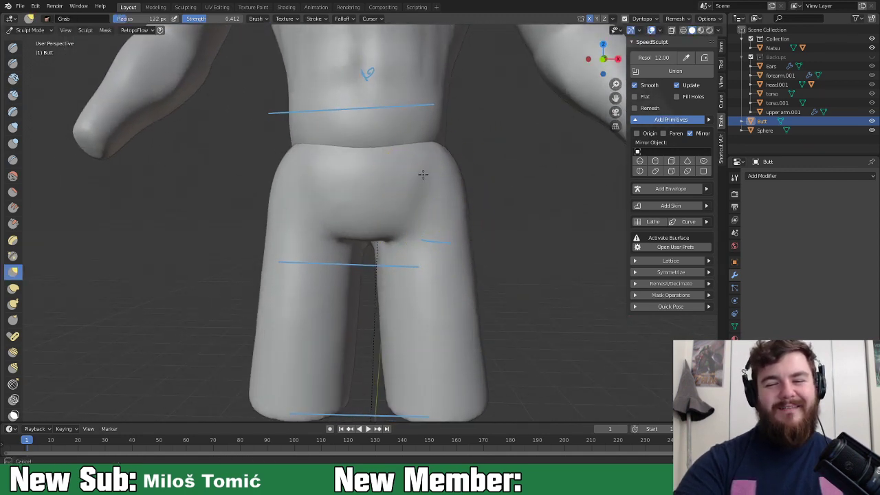
drag(411, 208, 401, 227)
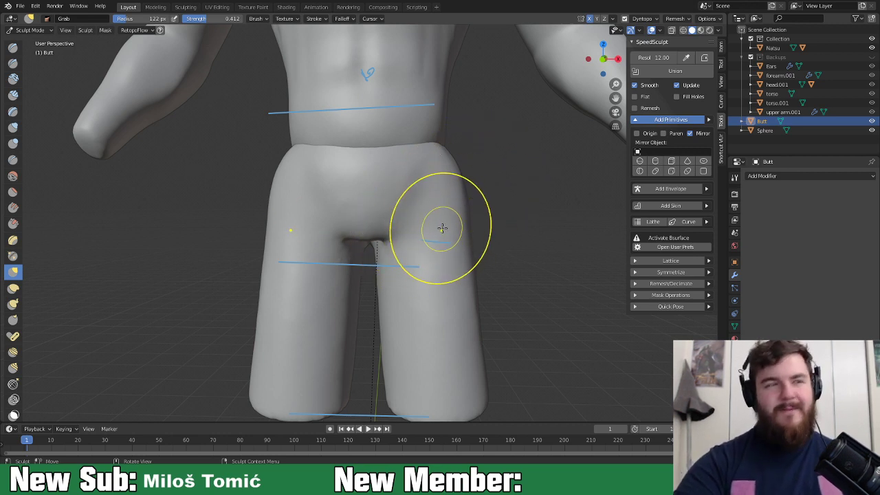
Step: Carve the diagonal groin creases from the hips down to the crotch with the Crease brush at 57 px radius
middle_drag(440, 230, 447, 202)
key(shift+c)
key(f)
click(402, 221)
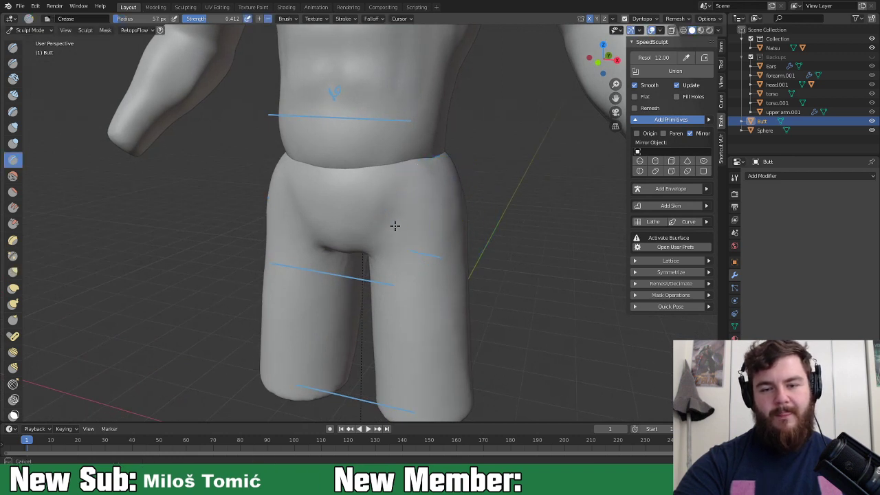
mouse_move(400, 216)
middle_down()
mouse_move(428, 208)
mouse_move(384, 214)
mouse_move(427, 213)
mouse_move(438, 187)
middle_up()
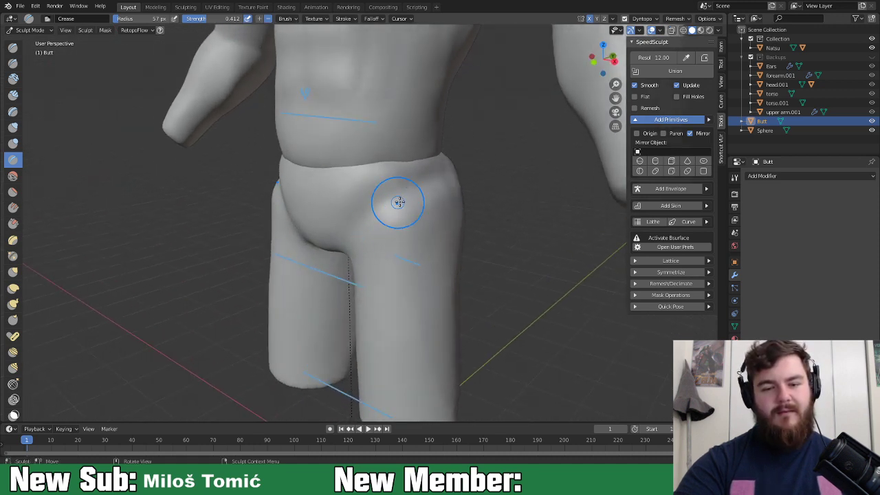
middle_drag(398, 202, 393, 205)
middle_drag(495, 194, 402, 226)
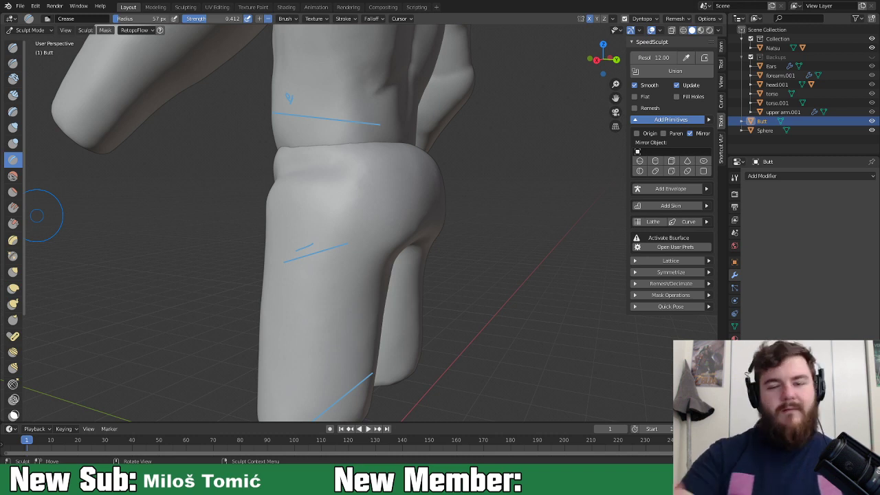
mouse_move(442, 197)
middle_down()
mouse_move(511, 208)
mouse_move(486, 201)
middle_up()
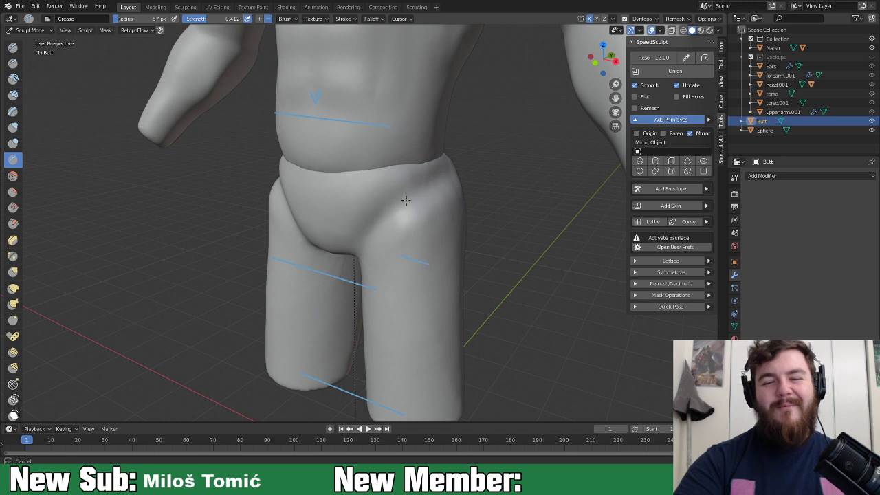
drag(382, 230, 374, 242)
middle_drag(412, 196, 460, 195)
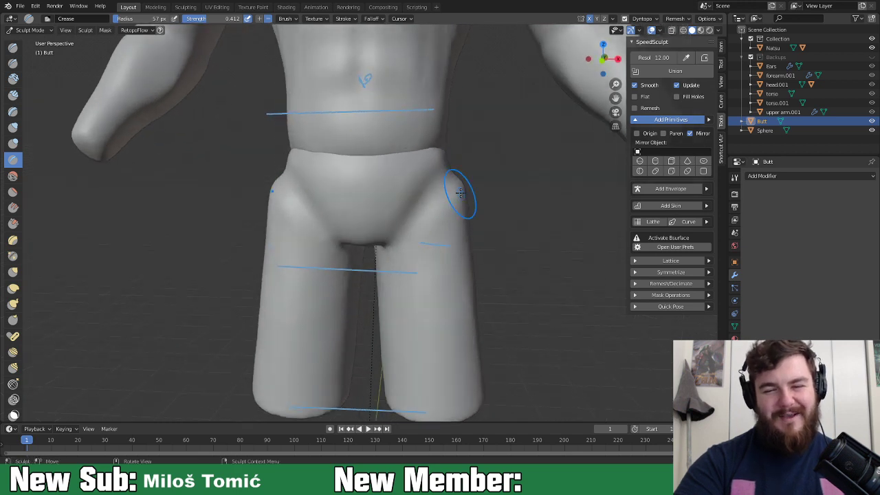
Step: Reshape the outer hips, hip bones and upper thighs with the Grab brush at 150 px radius
key(g)
key(f)
click(481, 221)
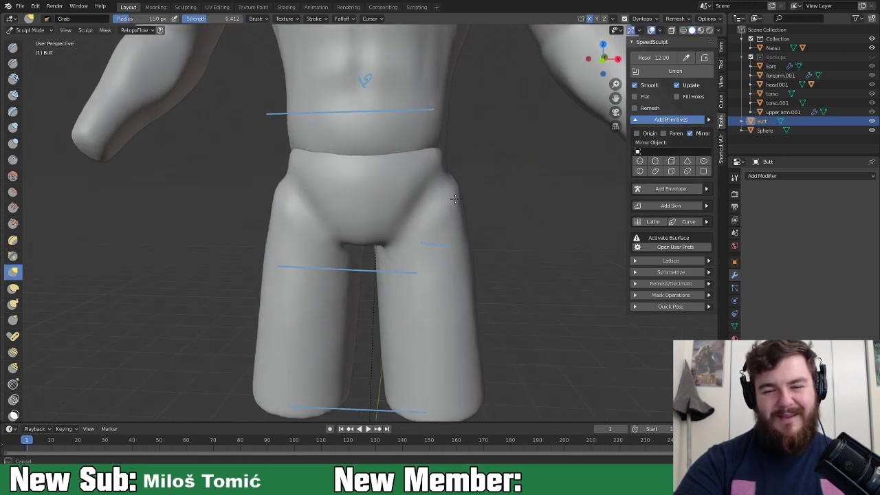
middle_drag(465, 226, 406, 239)
drag(407, 238, 431, 202)
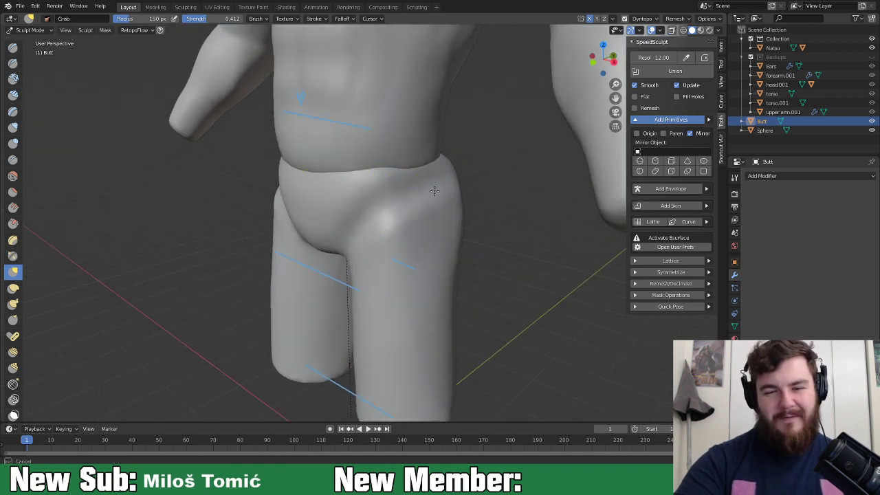
mouse_move(449, 199)
middle_down()
mouse_move(489, 242)
mouse_move(521, 245)
mouse_move(448, 226)
mouse_move(428, 242)
mouse_move(520, 240)
middle_up()
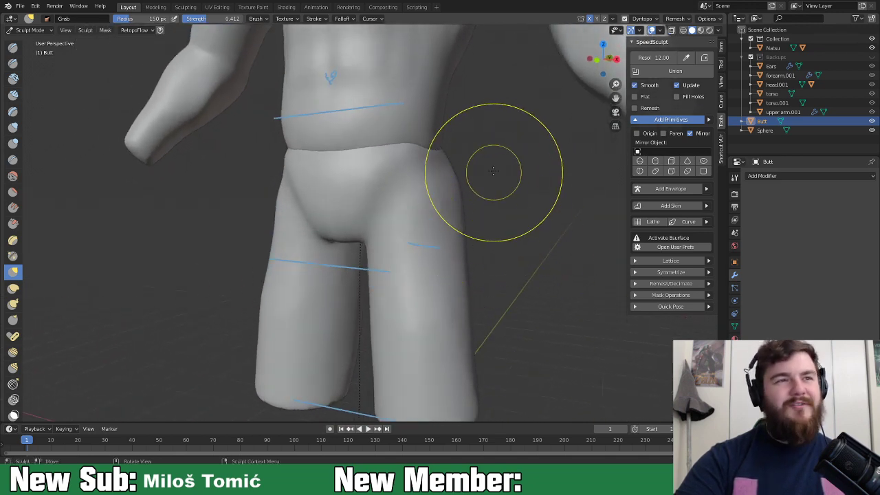
mouse_move(495, 202)
middle_down()
mouse_move(529, 188)
mouse_move(454, 242)
mouse_move(461, 171)
middle_up()
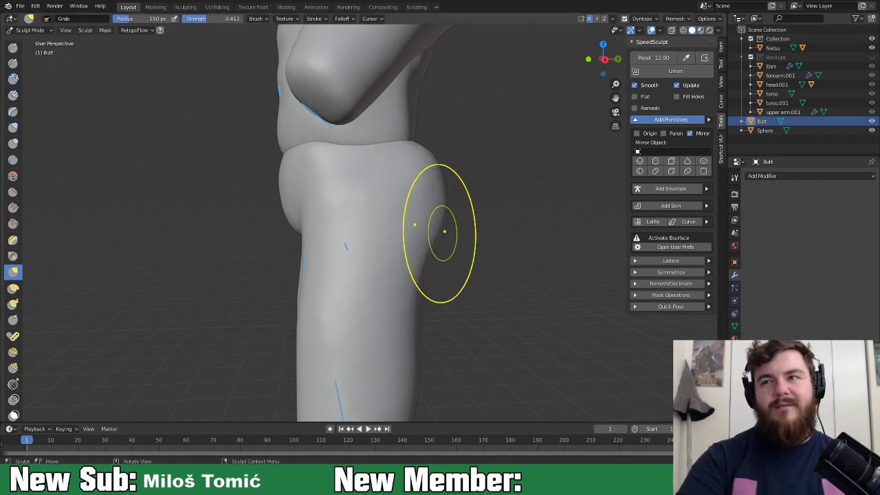
Step: Carve the cleft between the buttocks and the folds beneath them with the Crease brush at 59 px radius
key(f)
click(489, 245)
mouse_move(489, 245)
middle_down()
mouse_move(391, 237)
mouse_move(431, 248)
mouse_move(424, 254)
middle_up()
key(shift+c)
key(bracketleft)
key(bracketleft)
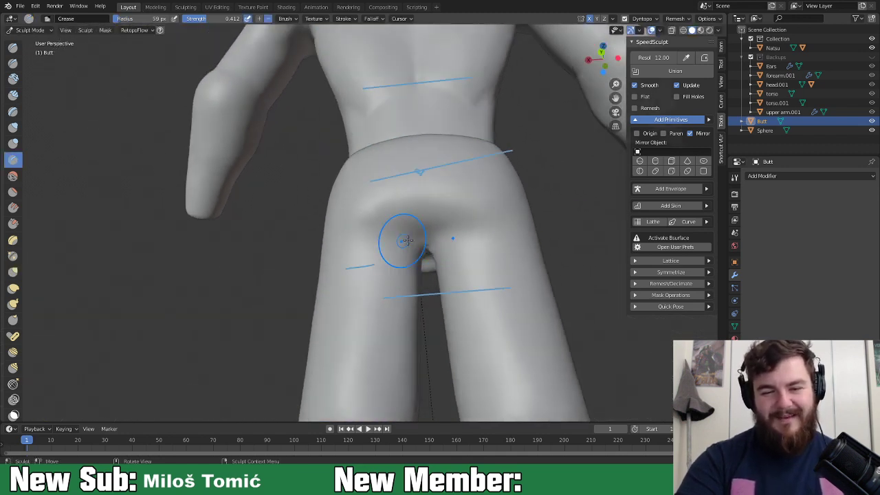
mouse_move(421, 195)
middle_down()
mouse_move(439, 200)
mouse_move(441, 231)
mouse_move(447, 218)
mouse_move(436, 228)
middle_up()
mouse_move(440, 195)
middle_down()
mouse_move(437, 208)
mouse_move(431, 186)
middle_up()
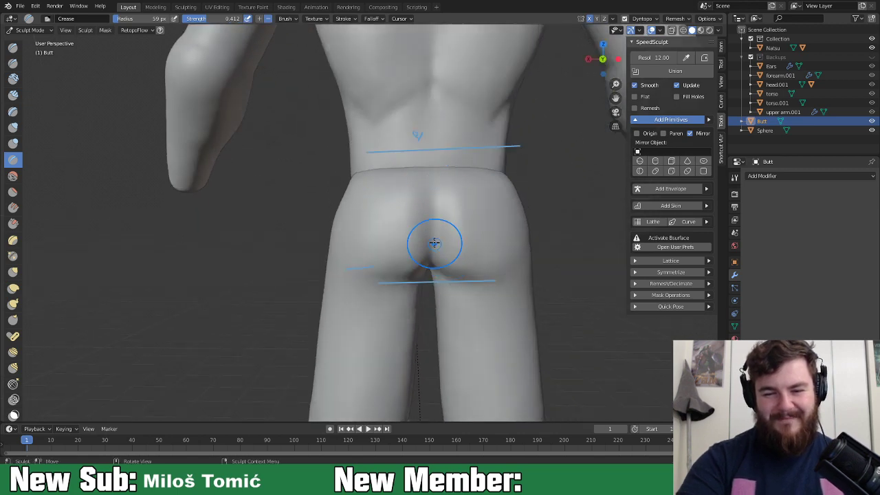
Step: Flatten and refine the side profile of the buttocks and hips with the Grab brush at 175 px radius
middle_drag(450, 237, 546, 239)
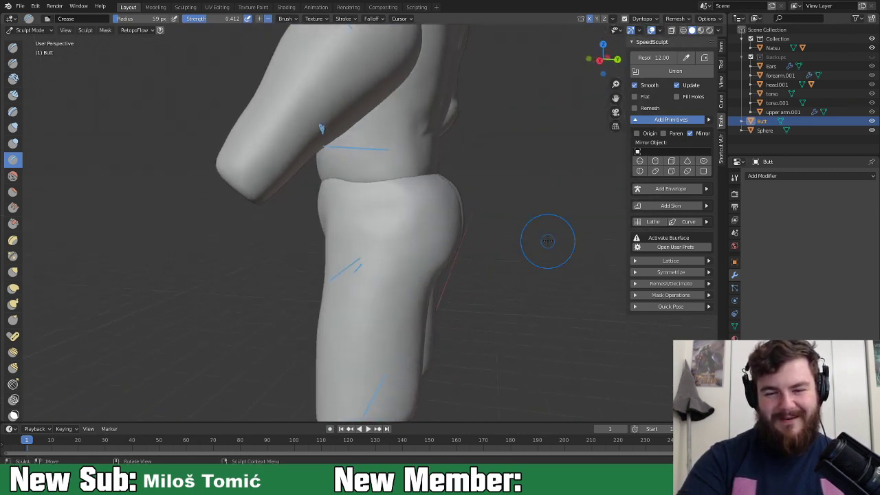
key(g)
key(f)
click(579, 217)
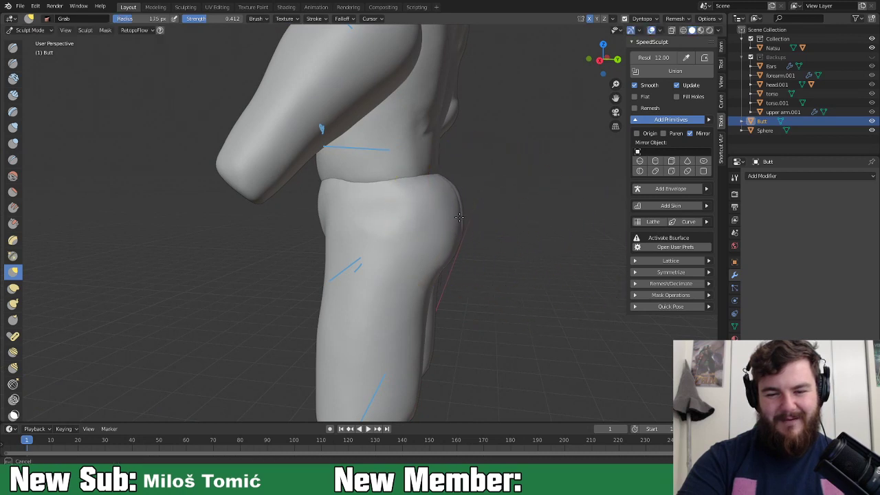
mouse_move(442, 232)
middle_down()
mouse_move(398, 227)
mouse_move(488, 220)
middle_up()
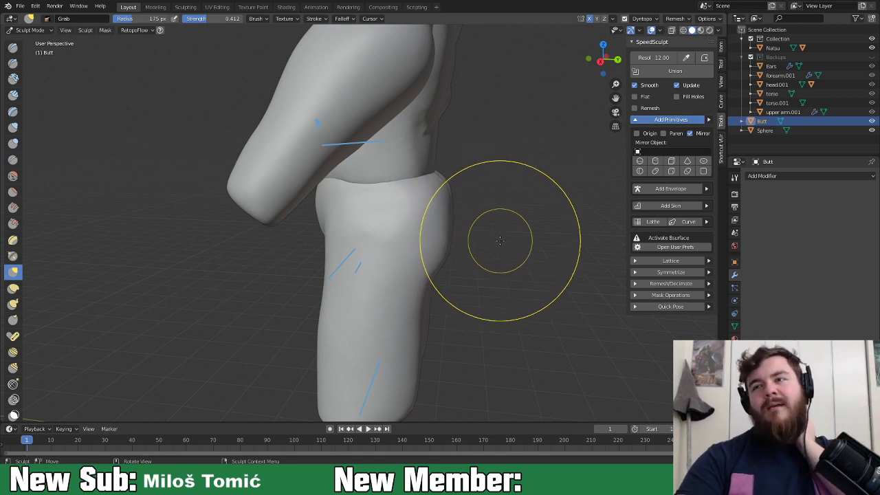
mouse_move(455, 216)
middle_down()
mouse_move(373, 190)
mouse_move(491, 177)
mouse_move(467, 206)
middle_up()
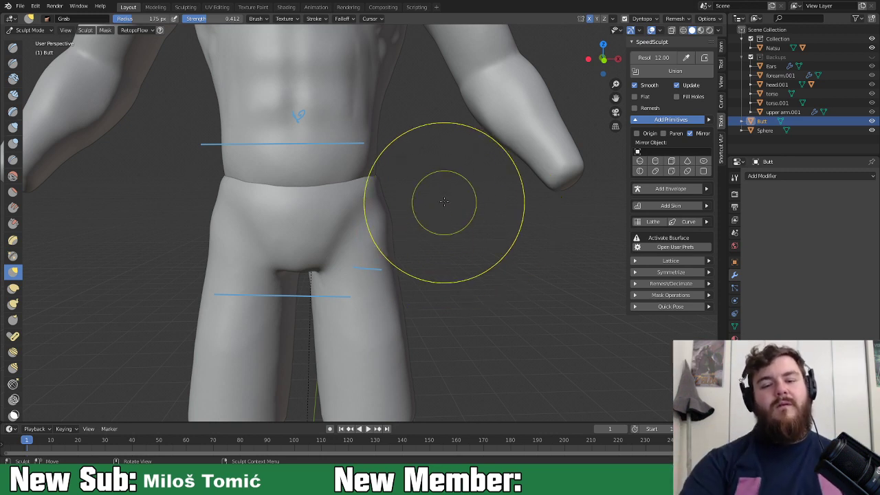
mouse_move(463, 232)
middle_down()
mouse_move(434, 264)
mouse_move(403, 240)
mouse_move(428, 250)
mouse_move(437, 269)
middle_up()
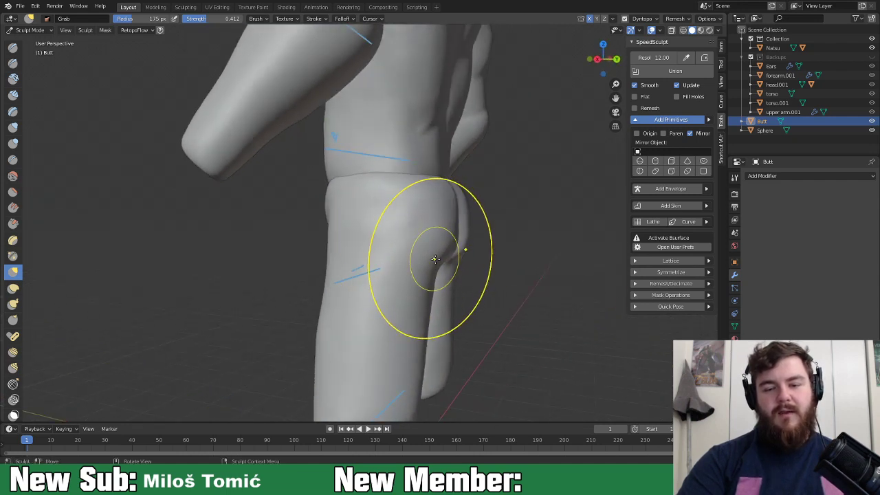
Step: Refine the outer hips and the outer edges of the buttocks from behind with the Grab brush at 175 px radius
mouse_move(442, 231)
middle_down()
mouse_move(419, 237)
mouse_move(447, 205)
middle_up()
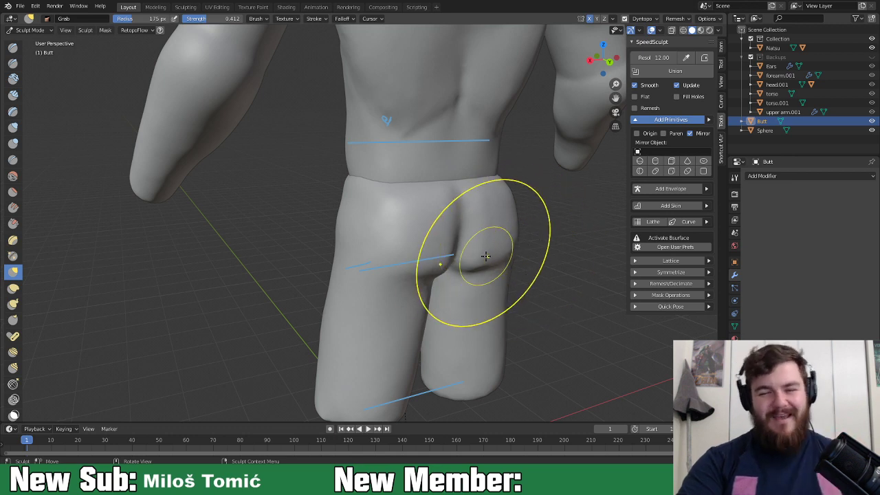
middle_drag(448, 256, 436, 226)
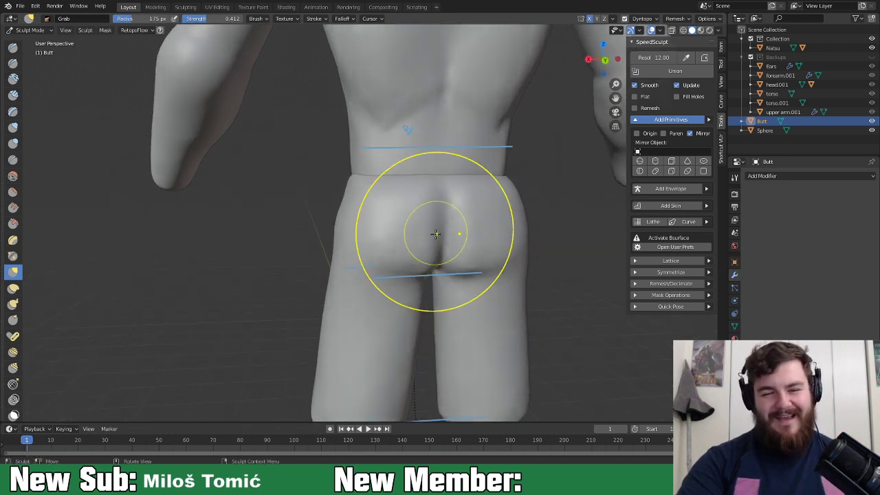
mouse_move(355, 232)
mouse_down()
mouse_move(341, 223)
mouse_move(330, 261)
mouse_up()
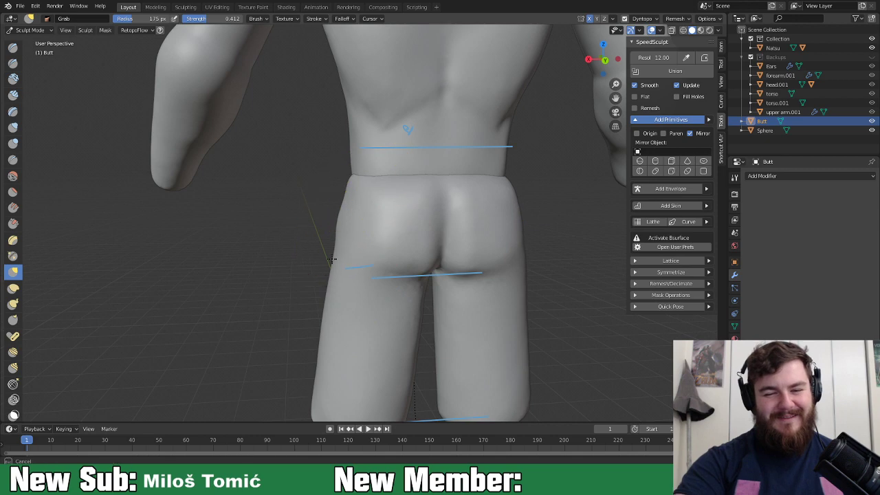
mouse_move(345, 204)
middle_down()
mouse_move(436, 208)
mouse_move(436, 197)
mouse_move(420, 232)
mouse_move(401, 243)
middle_up()
Step: Adjust the inner thighs and the crotch gap beneath the buttocks with the Grab brush, reducing its radius to 99 px
middle_drag(418, 279, 424, 291)
drag(421, 366, 420, 370)
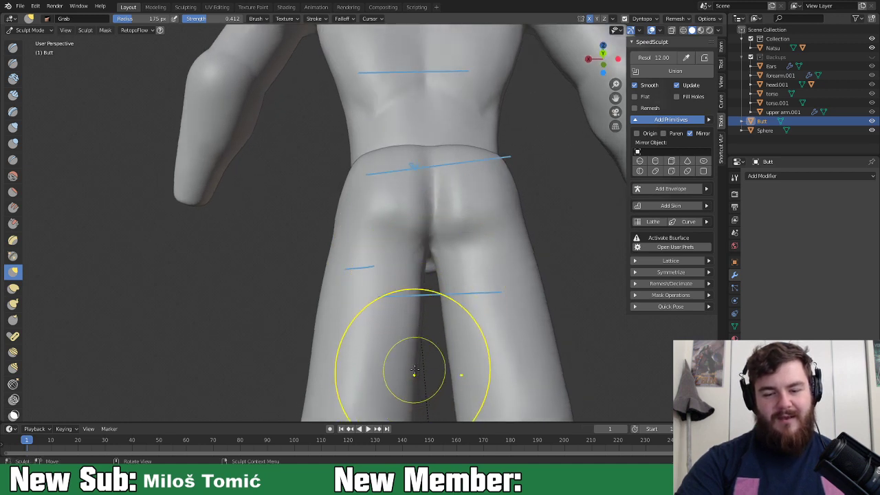
drag(423, 286, 424, 261)
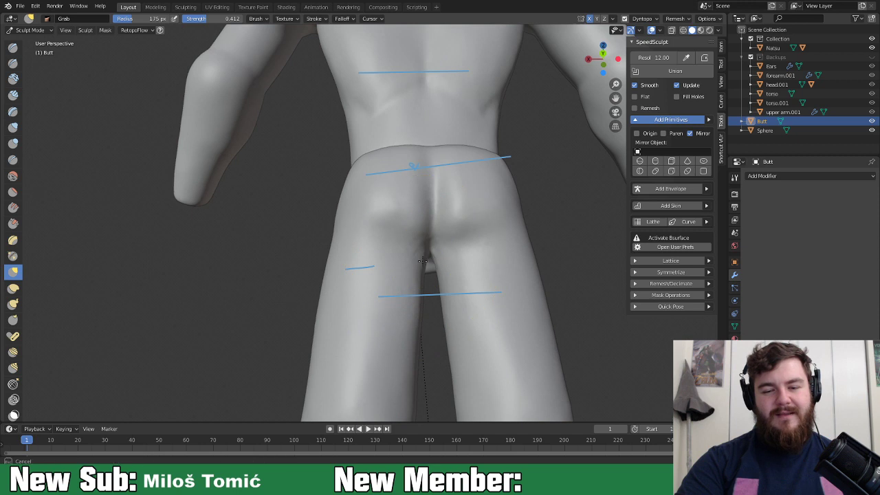
mouse_move(425, 271)
middle_down()
mouse_move(408, 255)
mouse_move(403, 261)
mouse_move(428, 261)
middle_up()
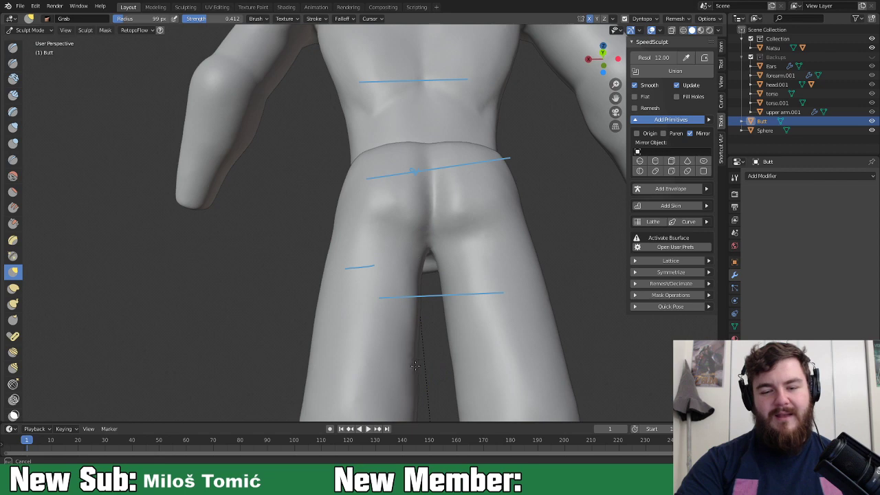
mouse_move(409, 385)
middle_down()
mouse_move(387, 337)
mouse_move(364, 320)
mouse_move(400, 239)
mouse_move(385, 316)
mouse_move(422, 319)
mouse_move(436, 290)
middle_up()
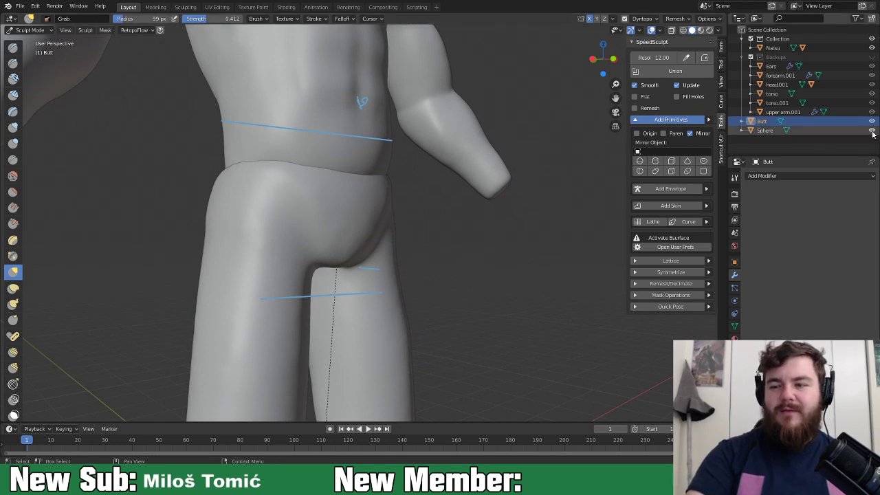
Step: Hide the Sphere object and reshape the inner thighs from the front with the Grab brush at 204 px and 144 px radius
mouse_move(533, 285)
middle_down()
mouse_move(455, 330)
mouse_move(371, 226)
mouse_move(353, 180)
mouse_move(346, 206)
mouse_move(365, 204)
mouse_move(360, 226)
middle_up()
key(f)
click(408, 266)
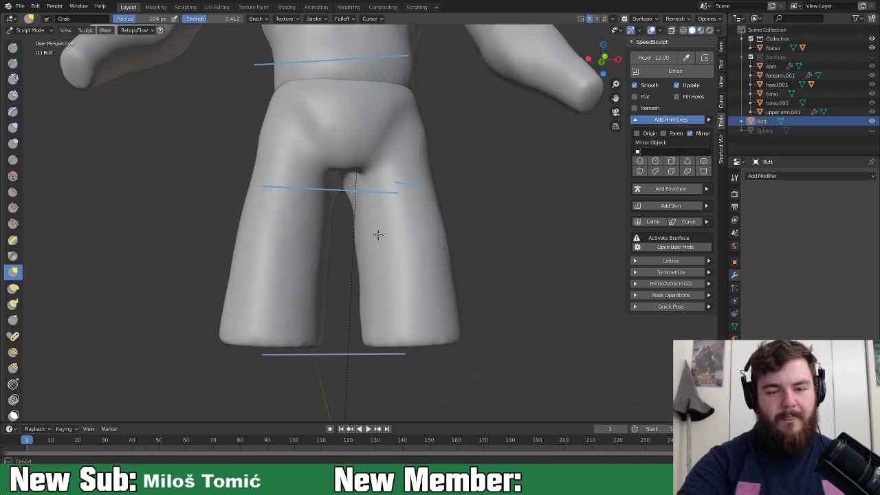
key(f)
click(357, 232)
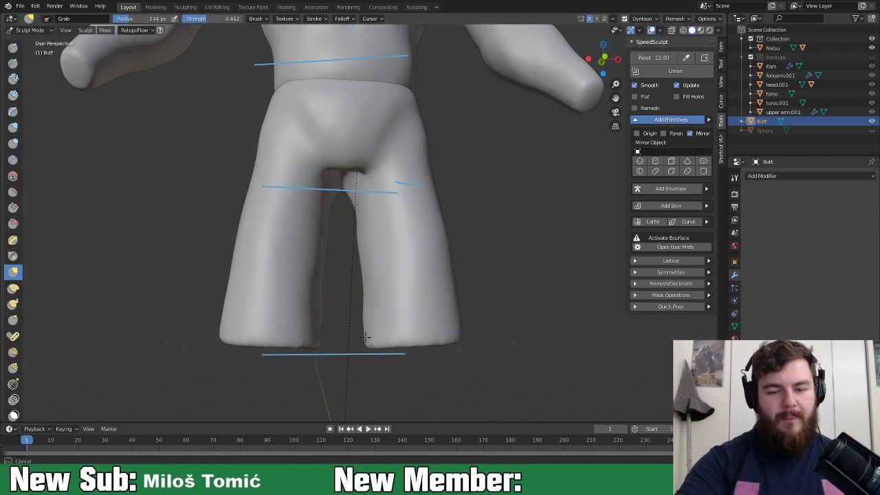
mouse_move(399, 291)
middle_down()
mouse_move(419, 248)
mouse_move(291, 245)
middle_up()
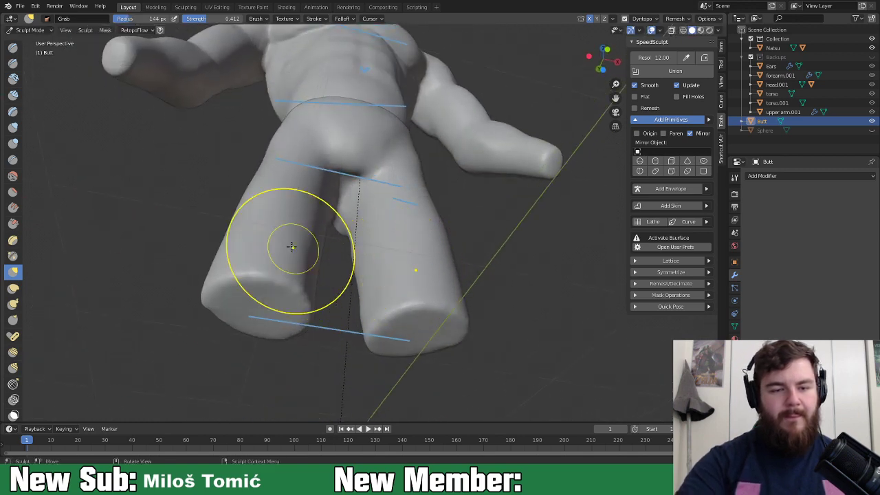
Step: Build up the underside of the crotch between the legs with the Clay Strips brush at 42 px radius
click(12, 94)
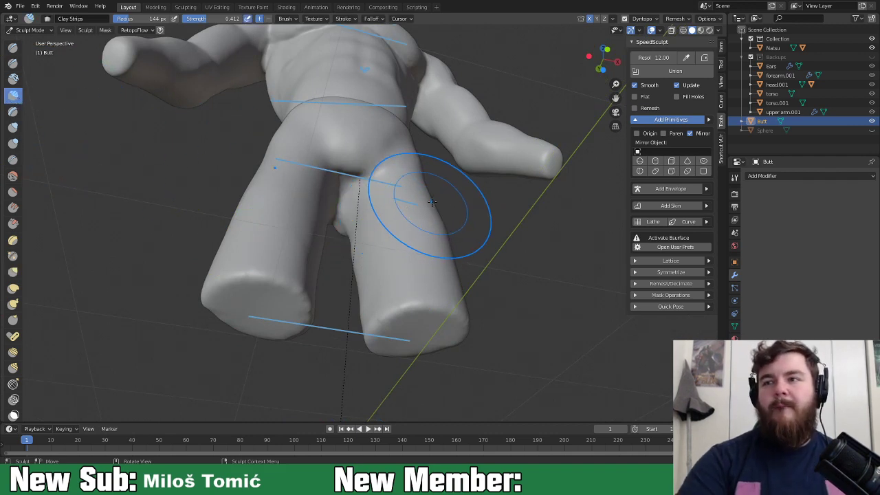
key(f)
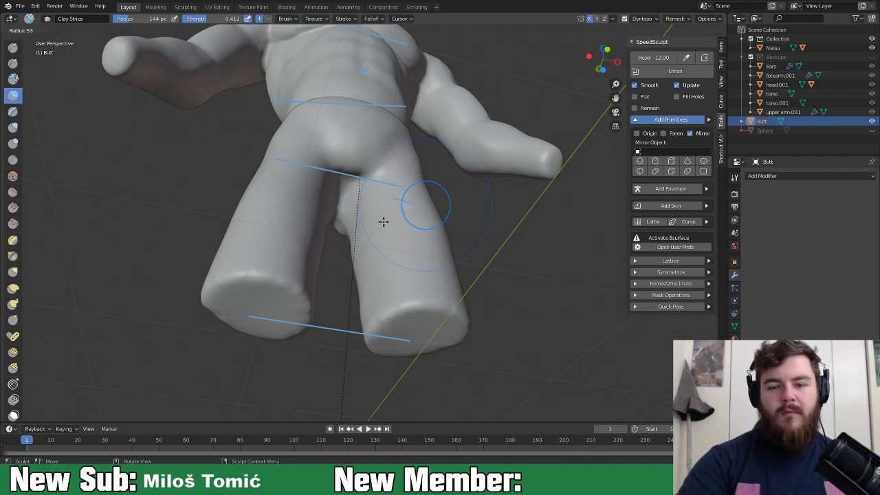
click(385, 221)
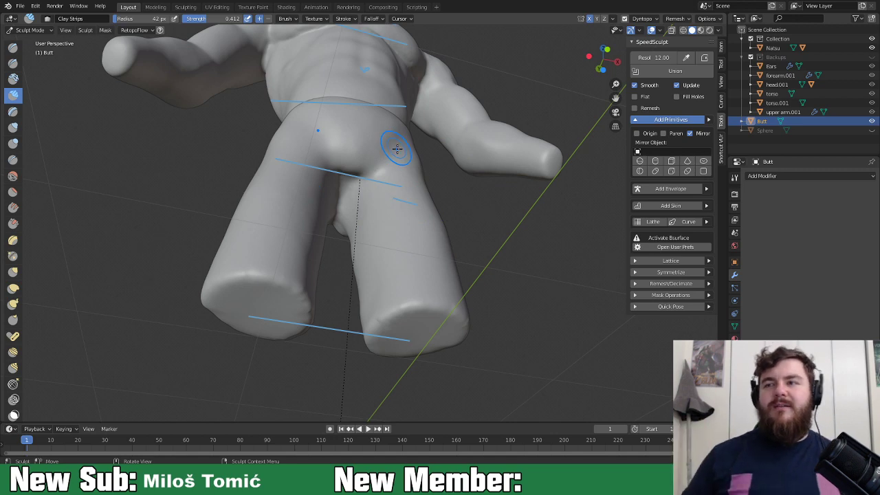
scroll(394, 181, up, 5)
middle_drag(413, 186, 439, 174)
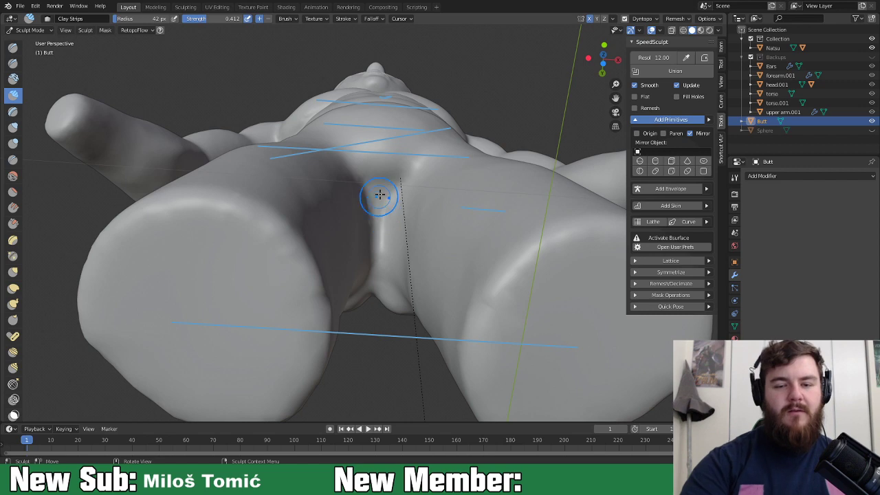
middle_drag(375, 272, 386, 189)
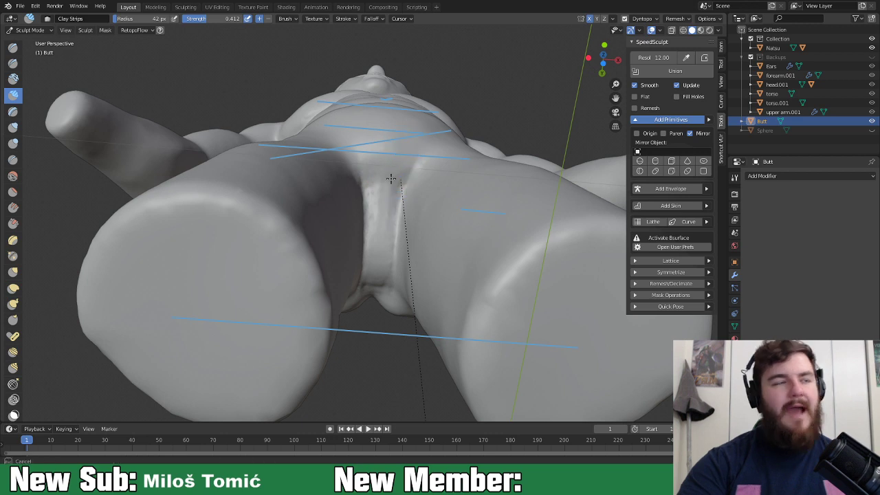
middle_drag(391, 196, 397, 206)
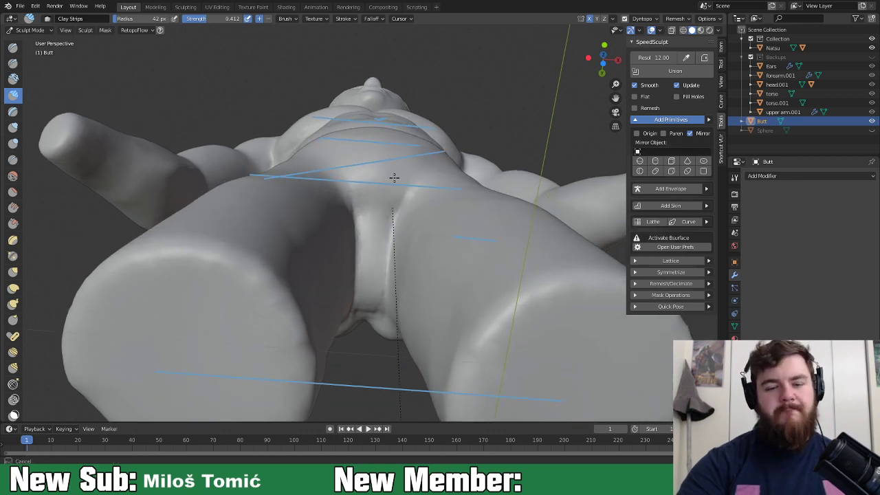
middle_drag(392, 229, 389, 210)
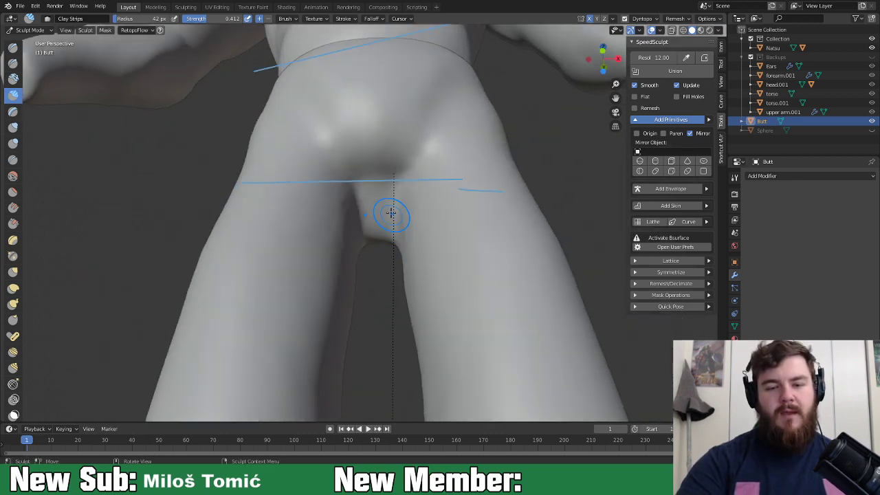
Step: Fill out and smooth the front of the crotch and its transition into the groin with Clay Strips at 42 px radius
mouse_move(455, 194)
middle_down()
mouse_move(402, 184)
mouse_move(398, 114)
mouse_move(364, 128)
mouse_move(405, 124)
middle_up()
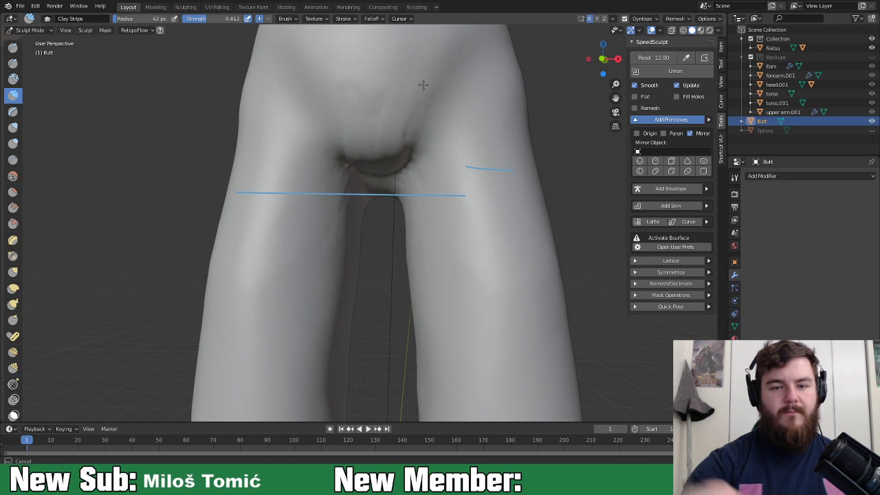
middle_drag(470, 96, 407, 158)
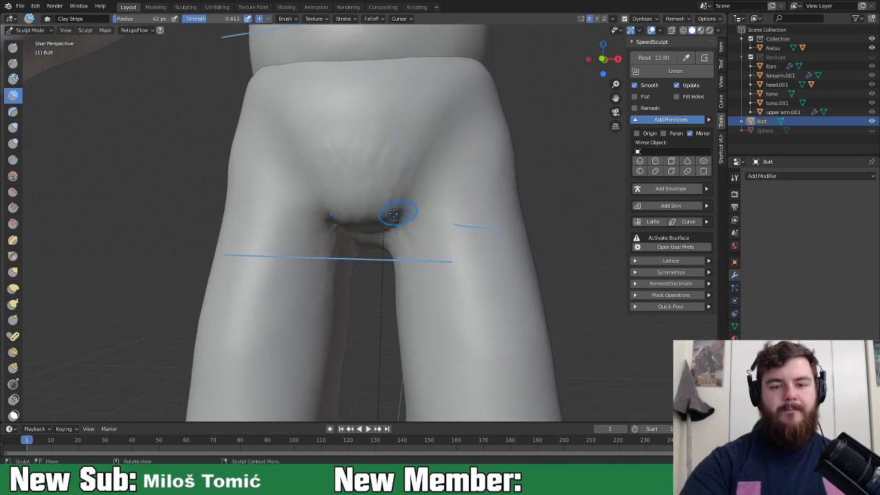
mouse_move(446, 163)
middle_down()
mouse_move(412, 175)
mouse_move(415, 182)
mouse_move(377, 180)
mouse_move(422, 196)
mouse_move(438, 181)
mouse_move(491, 196)
mouse_move(490, 187)
middle_up()
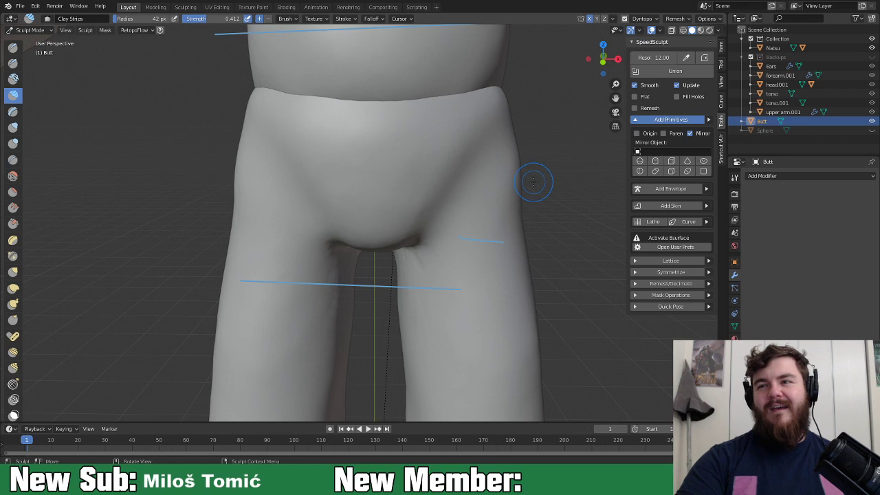
mouse_move(530, 185)
middle_down()
mouse_move(509, 210)
mouse_move(493, 159)
middle_up()
scroll(440, 220, down, 5)
middle_drag(428, 240, 481, 244)
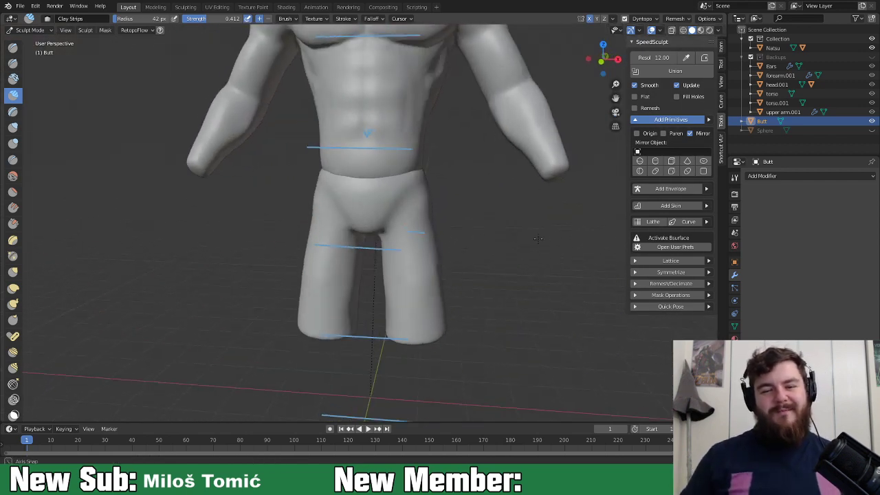
Step: Adjust the outer contours of the hips and thighs from the front with the Grab brush at 111 px radius
scroll(491, 249, up, 2)
key(g)
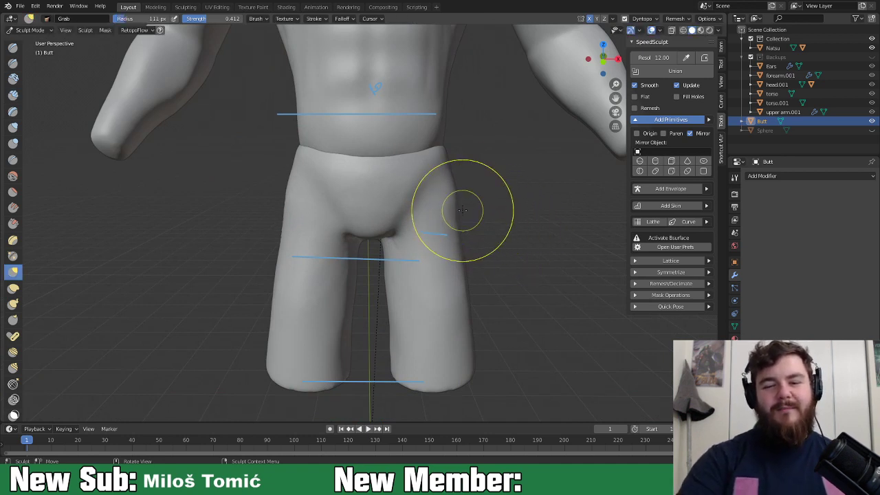
mouse_move(471, 239)
middle_down()
mouse_move(460, 206)
mouse_move(472, 186)
middle_up()
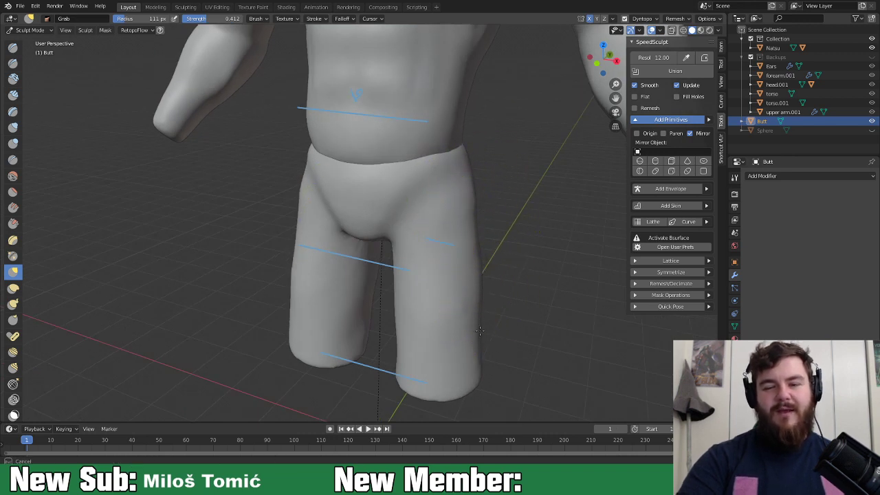
mouse_move(471, 295)
middle_down()
mouse_move(481, 281)
mouse_move(523, 271)
mouse_move(488, 261)
mouse_move(505, 253)
mouse_move(397, 235)
mouse_move(460, 237)
mouse_move(404, 194)
middle_up()
Step: Sharpen the cleft between the buttocks and the folds beneath them with the Crease brush at 42 px radius
key(shift+c)
key(f)
click(435, 236)
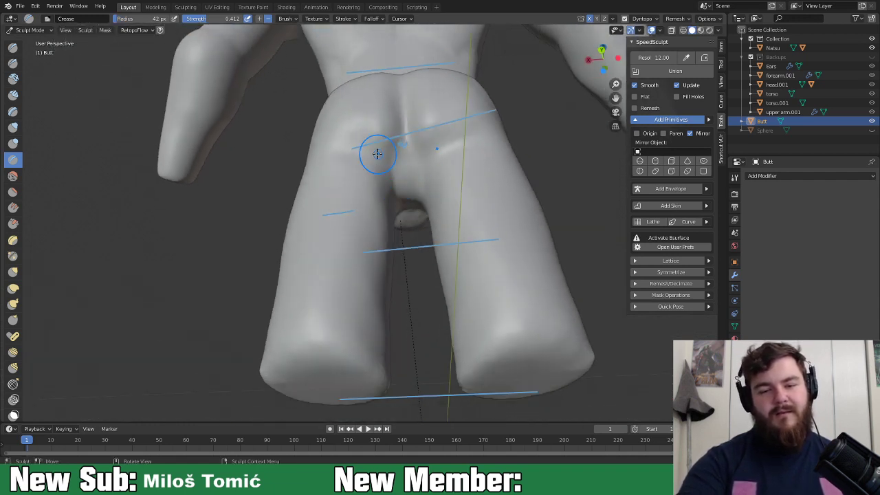
mouse_move(382, 153)
middle_down()
mouse_move(404, 182)
mouse_move(389, 177)
mouse_move(434, 166)
mouse_move(421, 172)
middle_up()
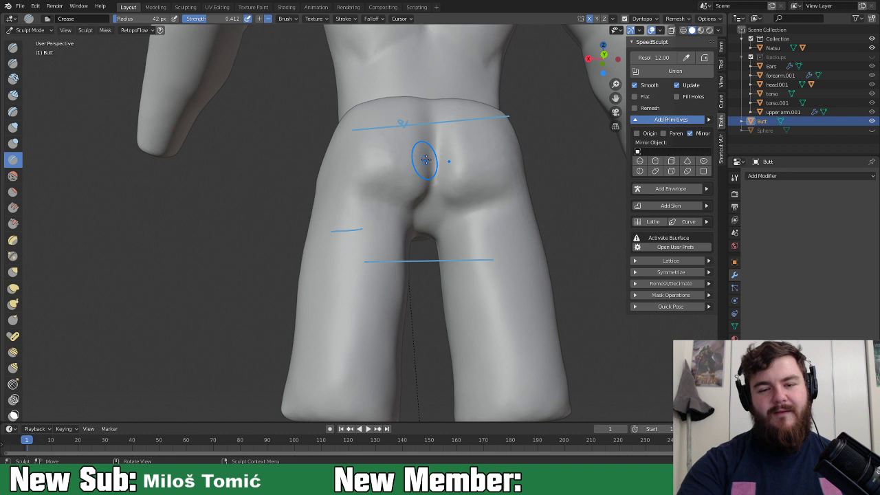
middle_drag(417, 158, 422, 172)
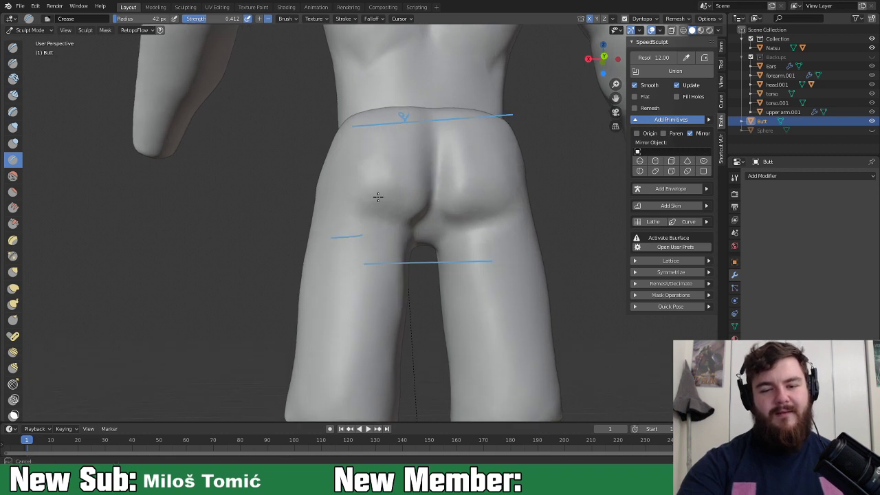
mouse_move(420, 278)
middle_down()
mouse_move(455, 255)
mouse_move(547, 272)
middle_up()
Step: Reshape the hips and the volume of the buttocks with the Grab brush at 138 px and 210 px radius
key(g)
key(f)
click(579, 183)
middle_drag(536, 189, 501, 197)
drag(506, 174, 498, 173)
middle_drag(491, 204, 435, 225)
key(f)
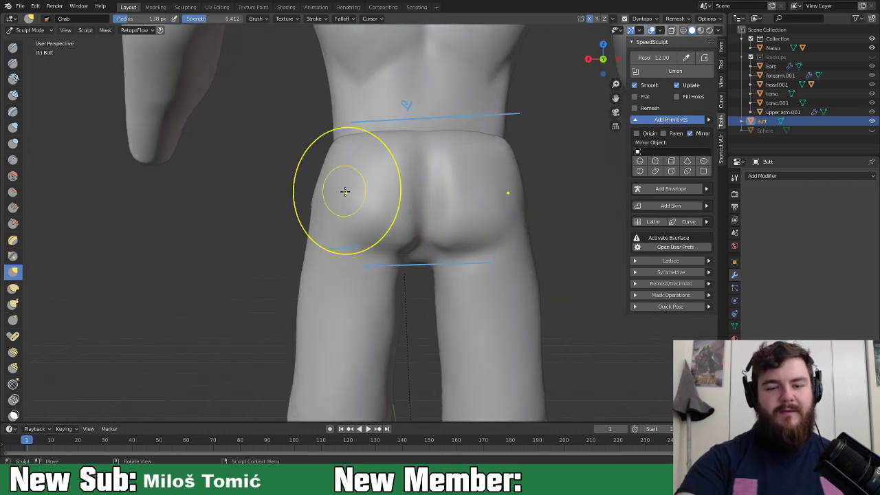
click(353, 186)
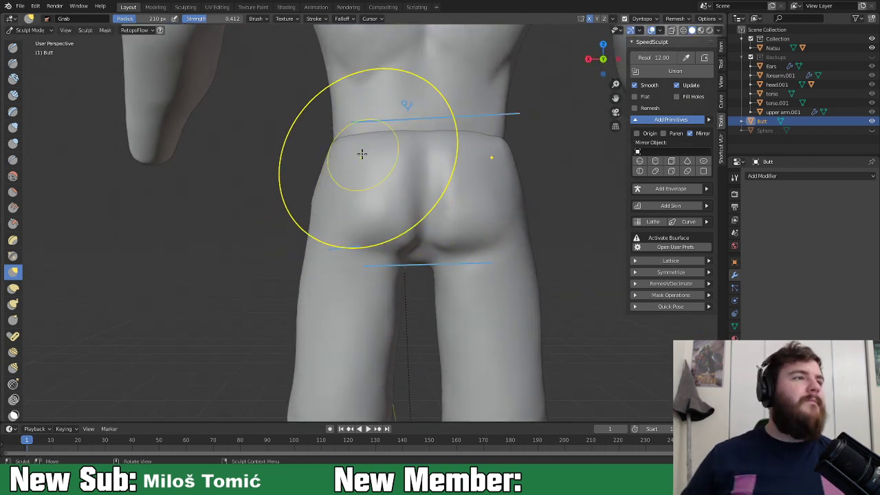
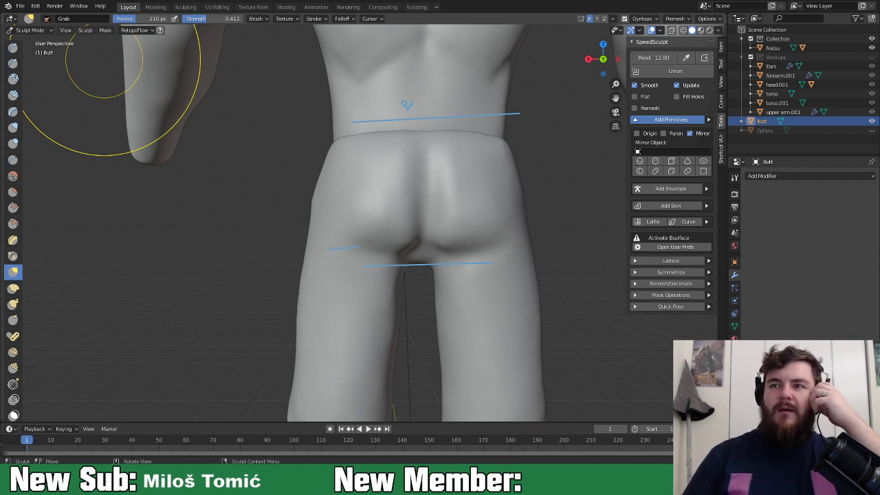
Step: Shape the upper inner thighs and the gap below the buttocks from behind with the Grab brush at 93 px radius
mouse_move(526, 234)
middle_down()
mouse_move(550, 219)
mouse_move(508, 237)
middle_up()
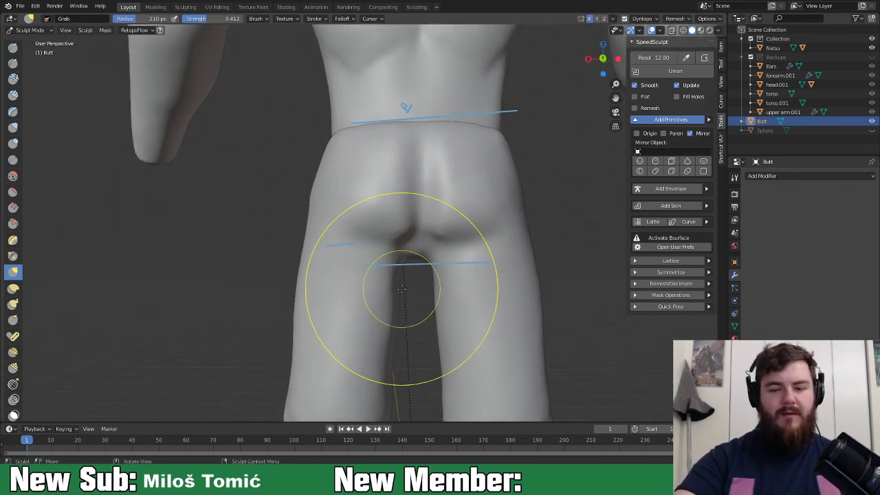
key(f)
click(378, 319)
middle_drag(401, 295, 387, 280)
key(f)
click(415, 272)
key(f)
click(363, 266)
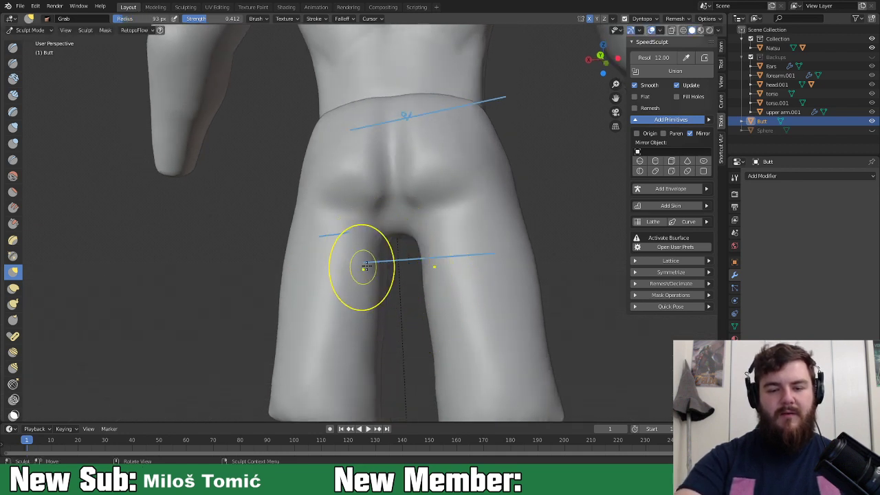
drag(384, 249, 390, 249)
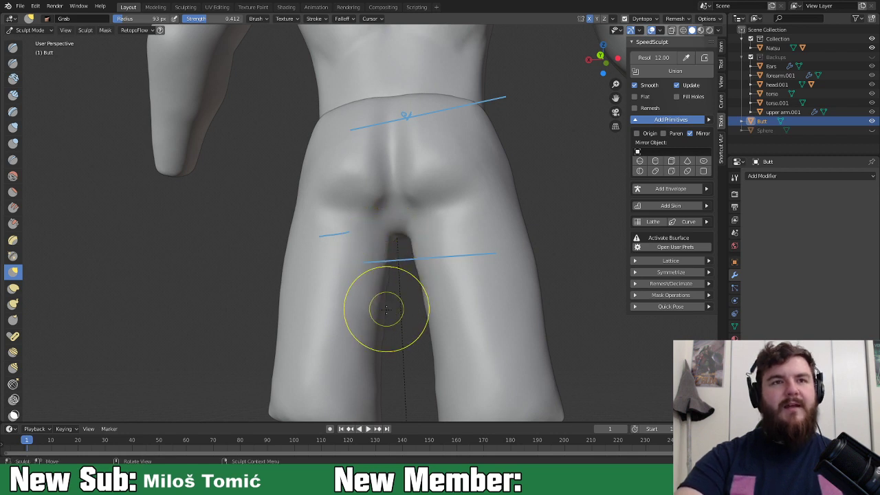
drag(383, 331, 366, 235)
middle_drag(376, 254, 370, 235)
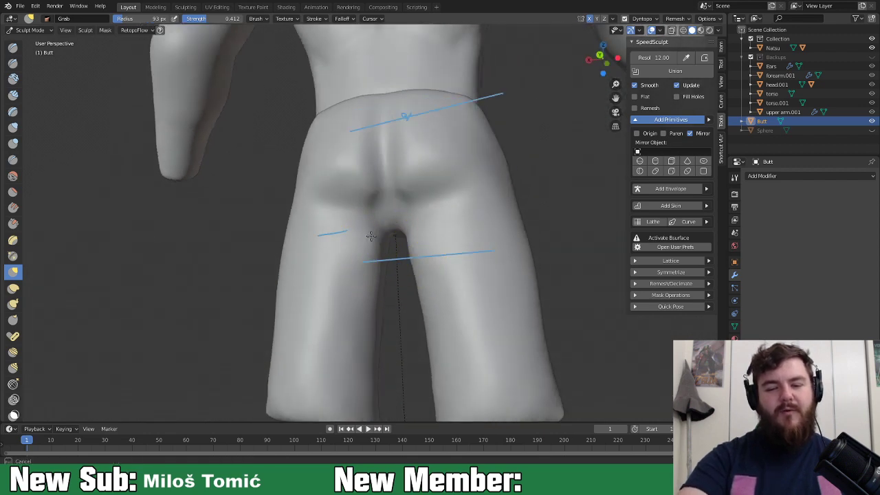
middle_drag(367, 330, 411, 296)
Step: Build up the backs of the thighs and the area beneath the buttocks with the Clay Strips brush at 61 px radius
click(14, 95)
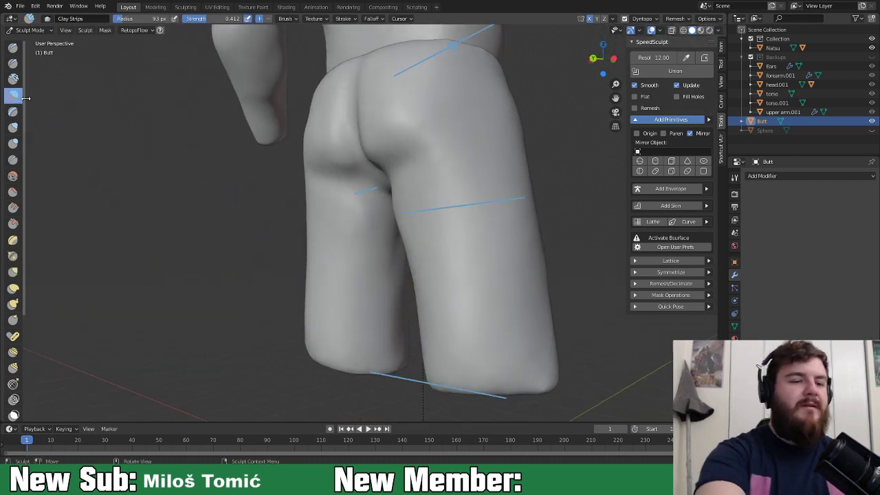
key(f)
click(353, 237)
key(f)
click(362, 218)
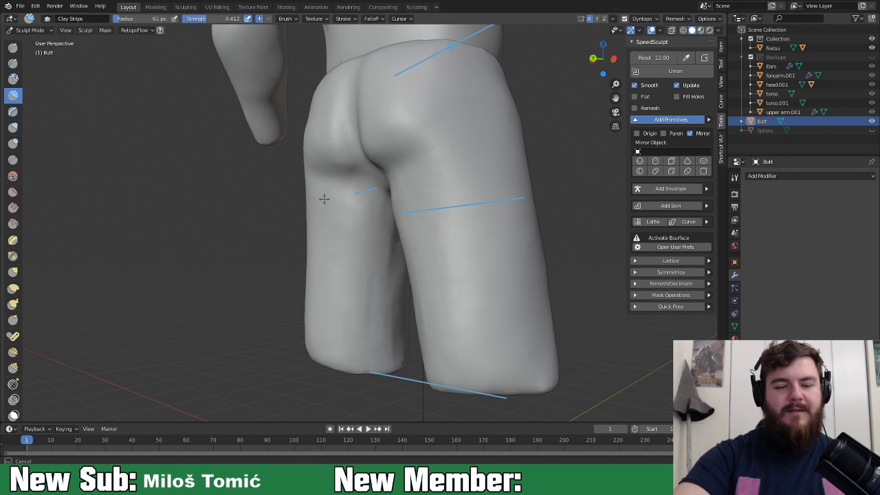
middle_drag(369, 261, 392, 246)
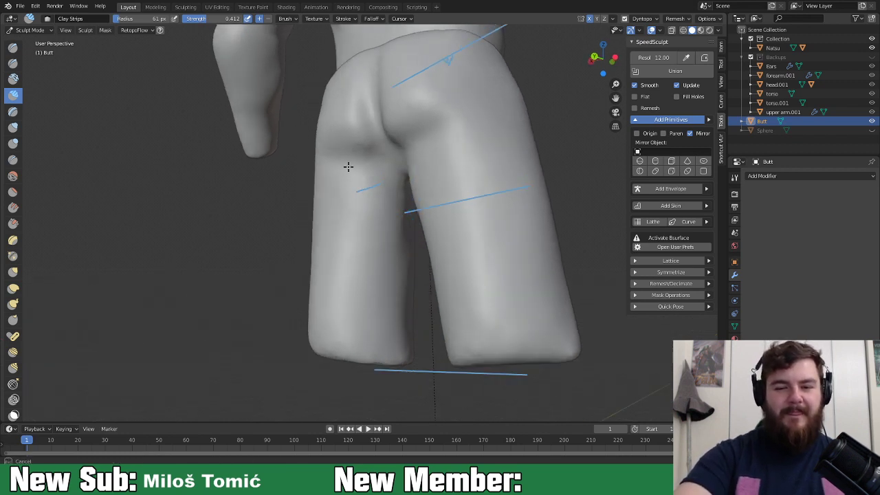
middle_drag(428, 281, 285, 294)
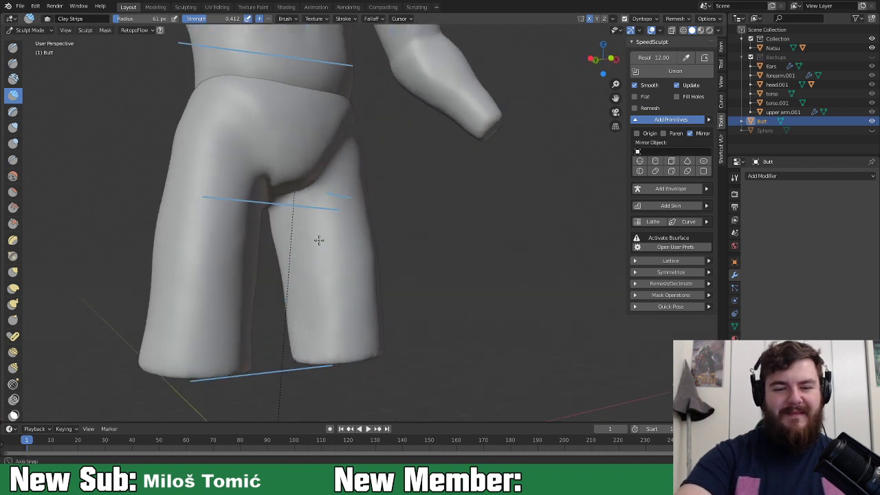
Step: Add volume along the inner thighs from the front with the Clay Strips brush
middle_drag(319, 239, 297, 227)
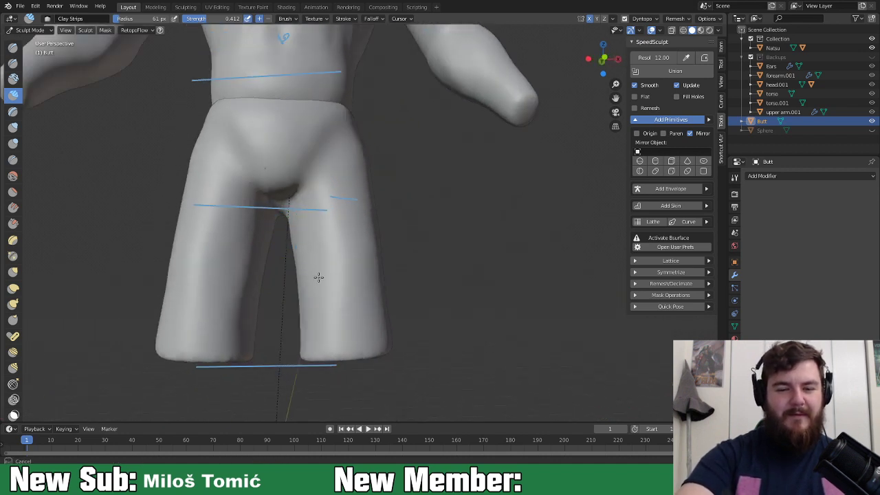
drag(306, 343, 305, 214)
drag(307, 309, 306, 258)
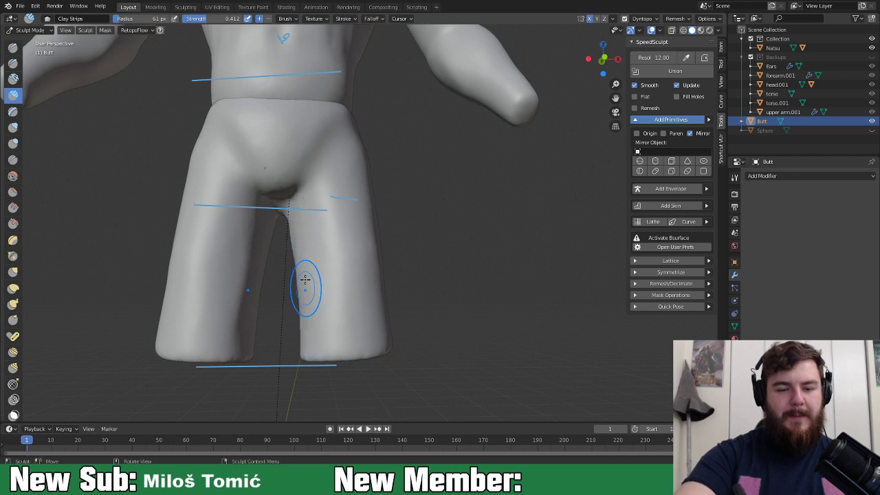
middle_drag(307, 300, 316, 294)
mouse_move(306, 241)
mouse_down()
mouse_move(307, 265)
mouse_move(293, 206)
mouse_up()
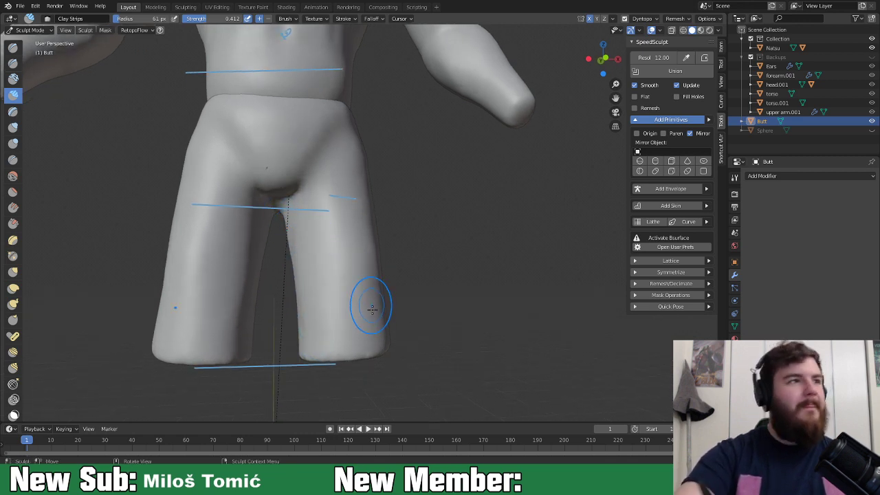
mouse_move(406, 277)
middle_down()
mouse_move(339, 269)
mouse_move(427, 257)
mouse_move(392, 272)
mouse_move(556, 241)
mouse_move(484, 289)
middle_up()
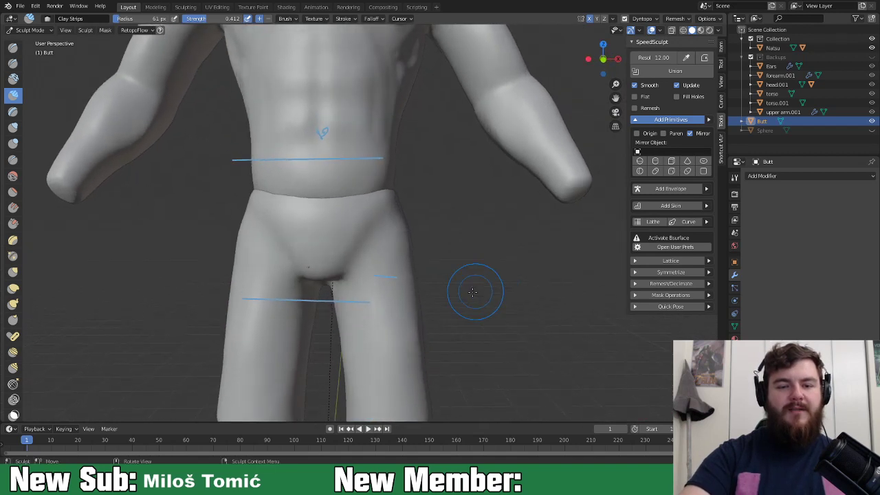
Step: Return to Object Mode, duplicate the Butt object in place and move the copy into the Backups collection
click(30, 30)
click(31, 38)
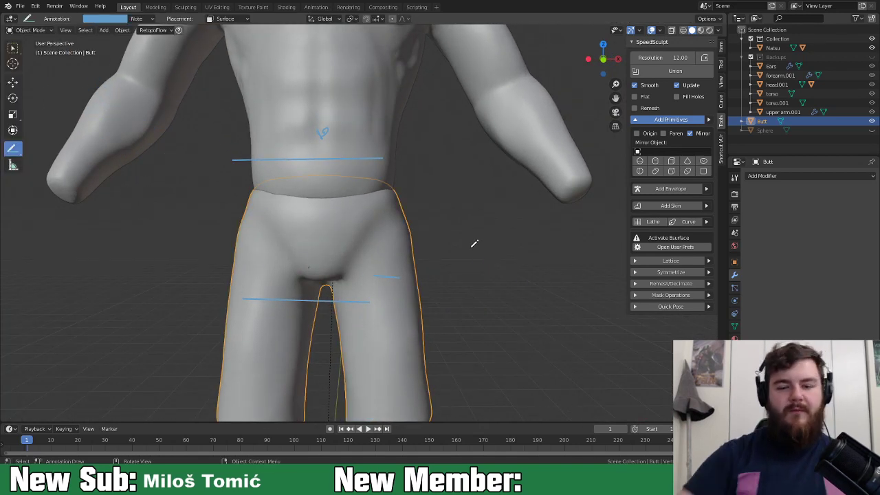
scroll(331, 256, down, 4)
shift+middle_drag(384, 277, 400, 292)
shift+click(380, 208)
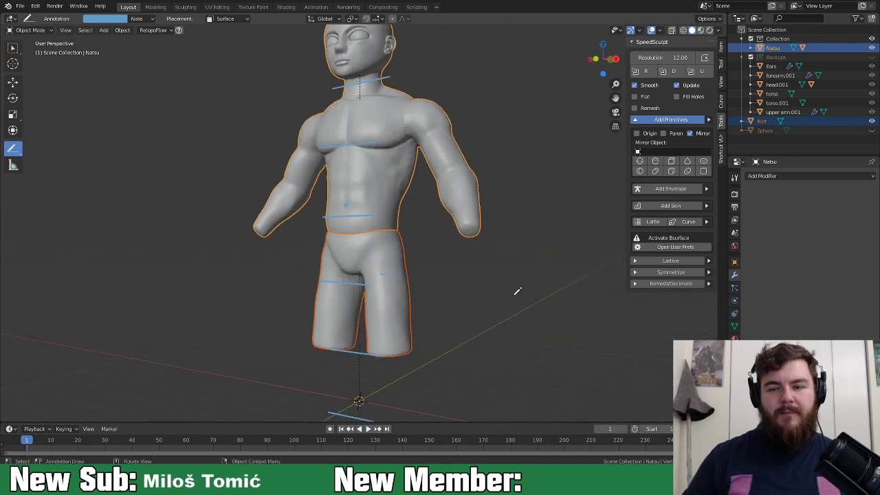
click(410, 286)
key(shift+d)
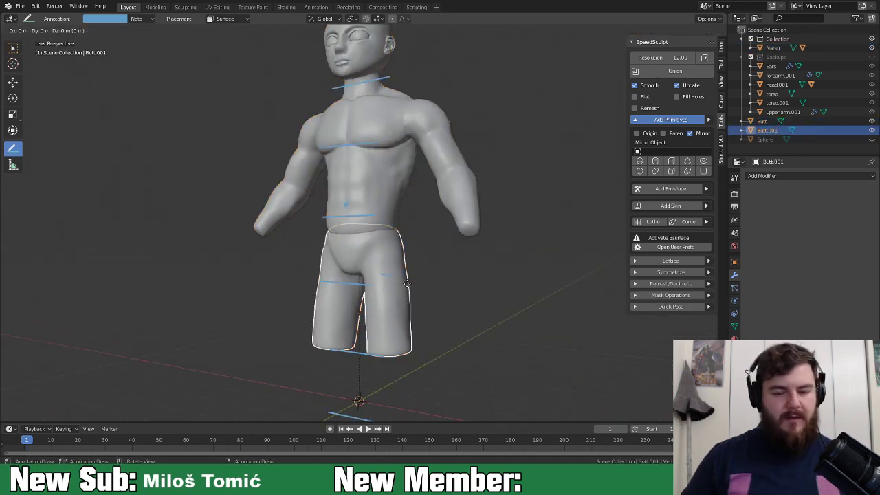
right_click(434, 275)
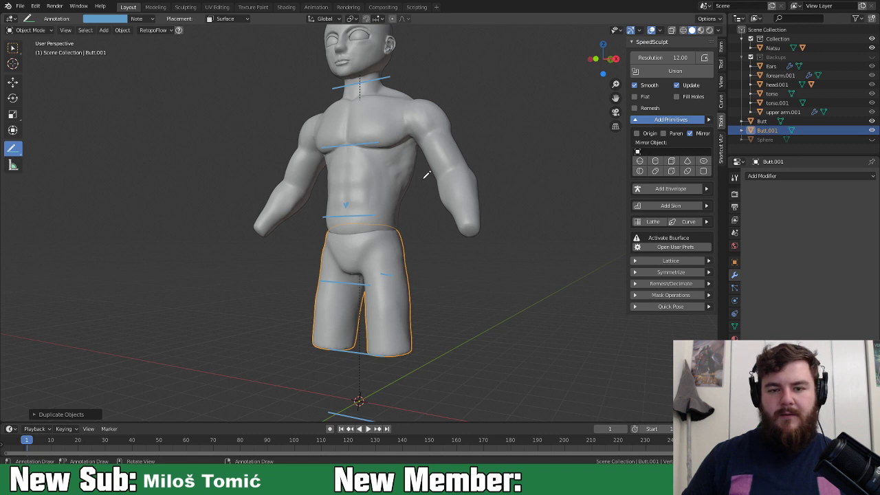
drag(755, 131, 774, 57)
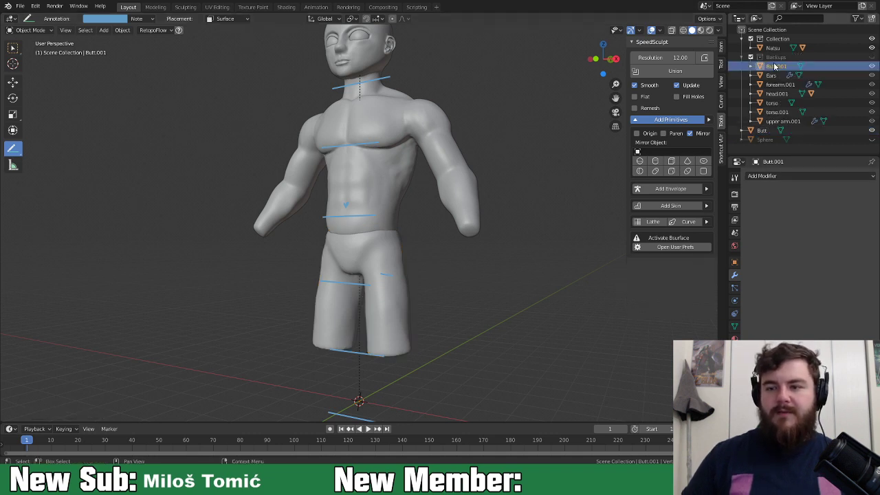
Step: Duplicate the Natsu body without its eyes in place and move the copy into the Backups collection
click(378, 262)
click(400, 176)
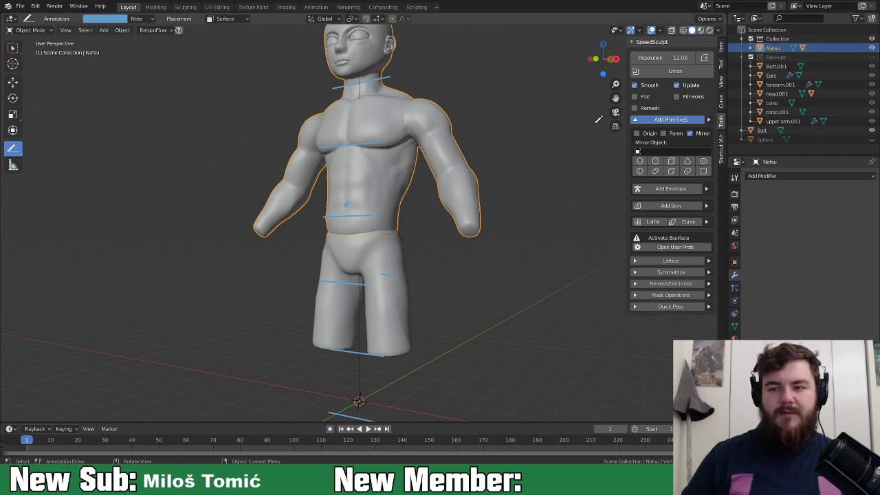
click(751, 47)
ctrl+click(769, 66)
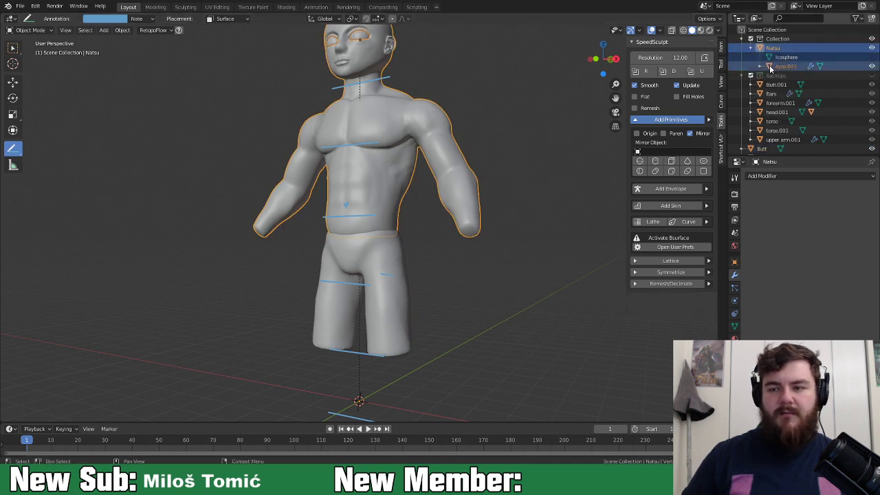
click(769, 66)
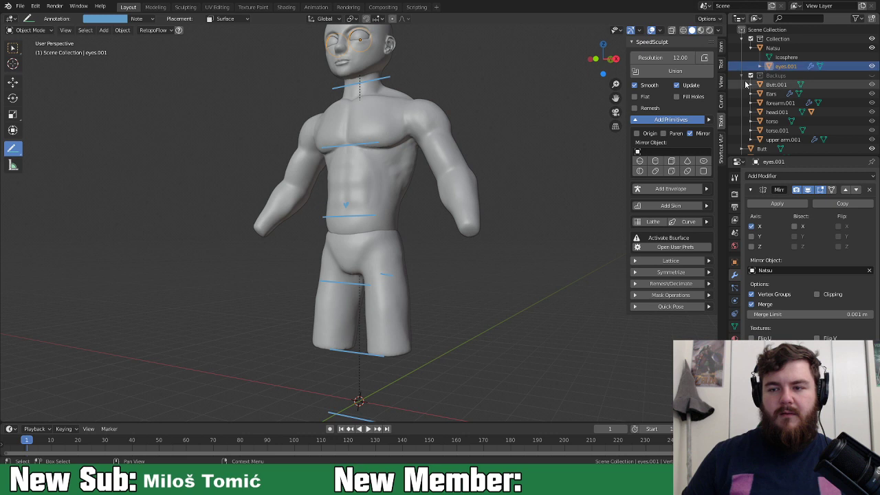
click(767, 48)
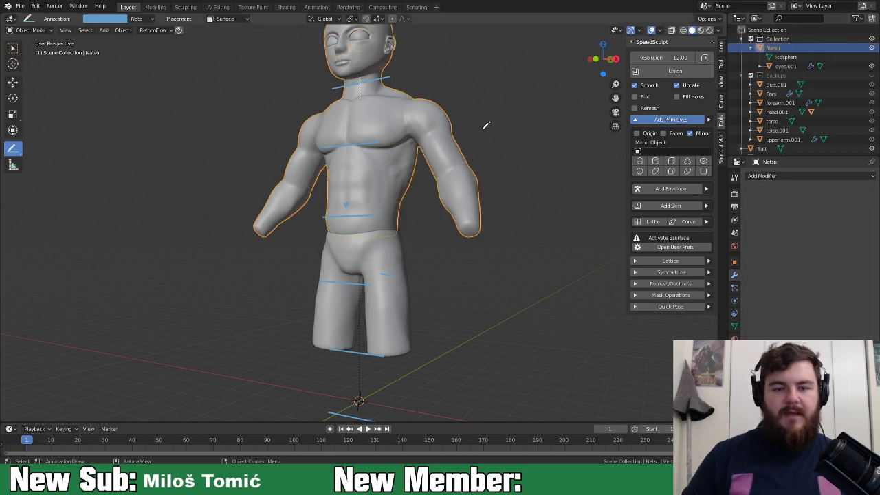
key(shift+d)
right_click(485, 129)
drag(762, 77, 768, 88)
Step: Merge the pelvis and legs into the Natsu body with a Boolean modifier set to Union with the Butt object, and apply it
middle_drag(481, 214, 498, 217)
click(396, 292)
shift+click(384, 177)
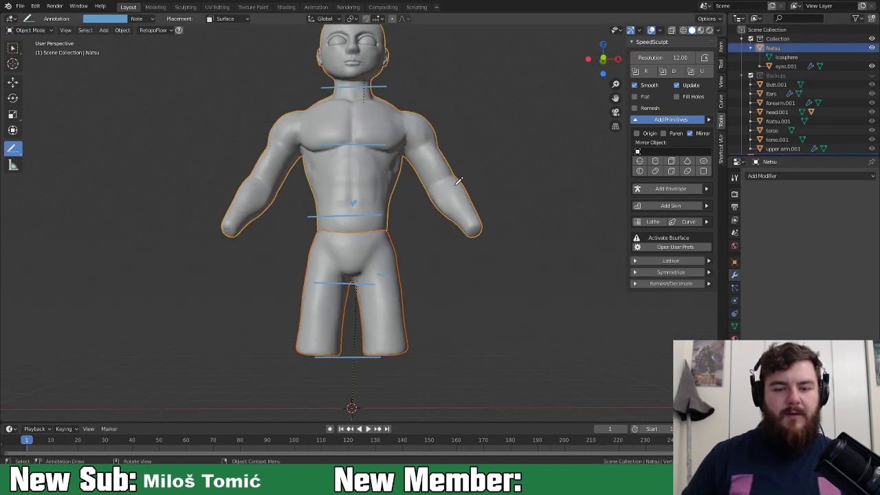
click(374, 182)
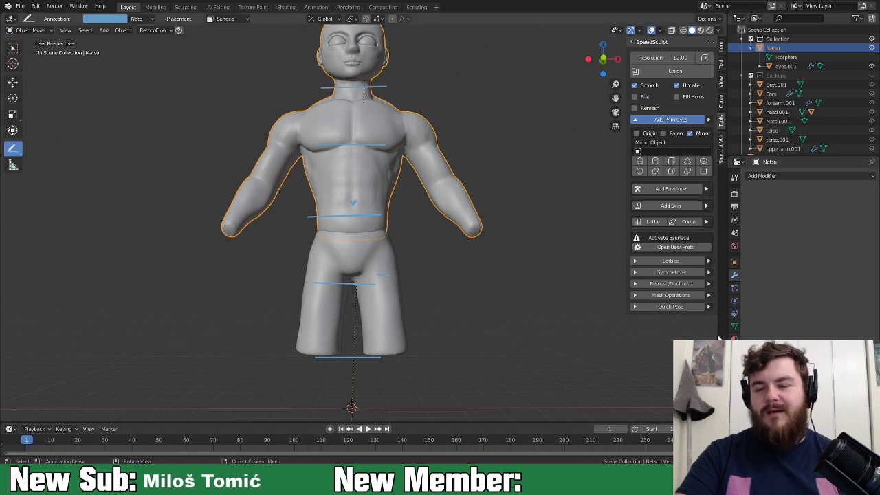
click(763, 176)
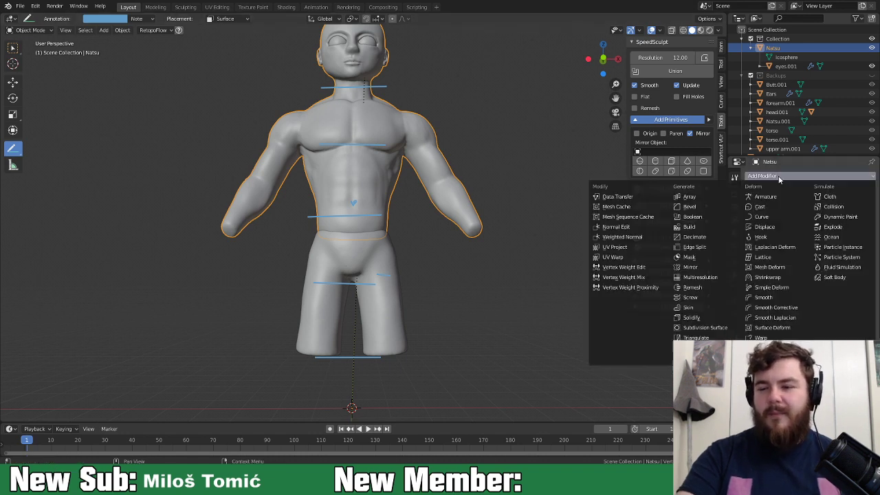
click(692, 216)
click(799, 227)
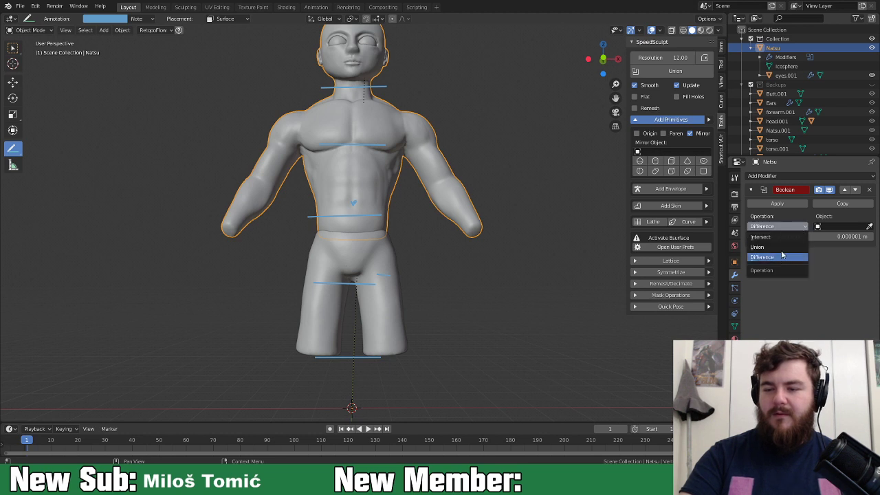
click(757, 246)
click(842, 226)
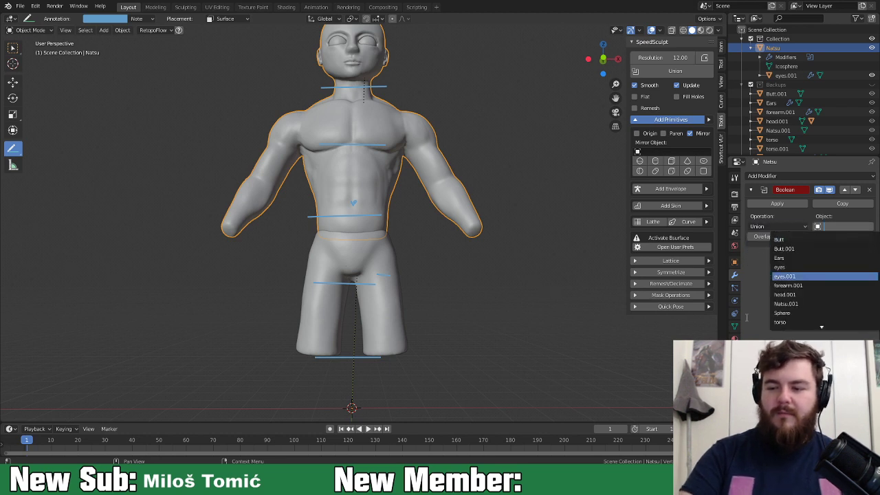
key(Return)
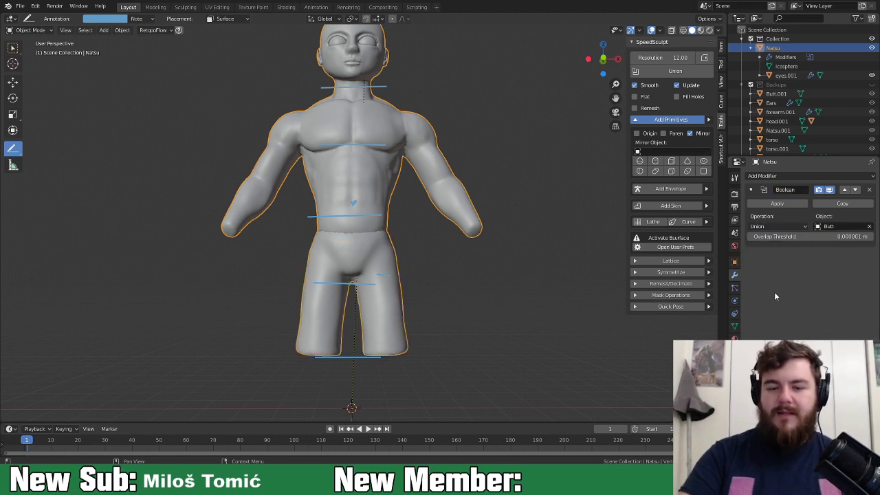
click(776, 203)
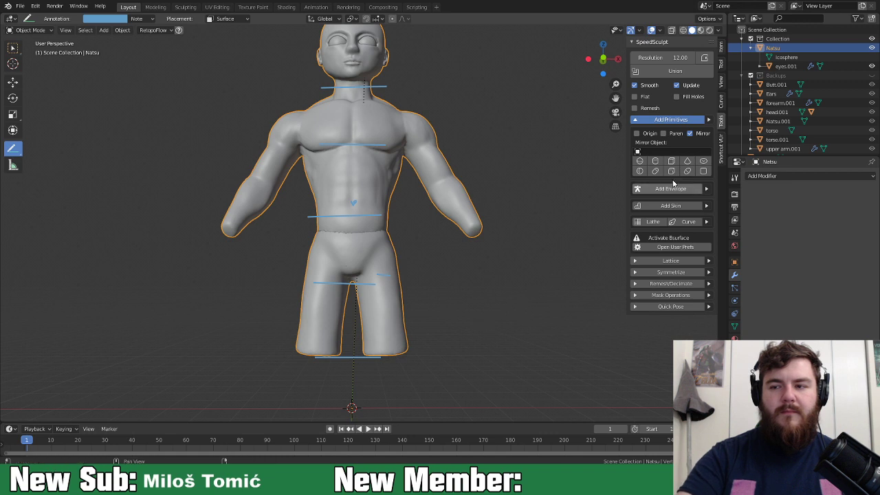
Step: Delete the leftover Butt object, then unhide and delete the Sphere object
click(741, 75)
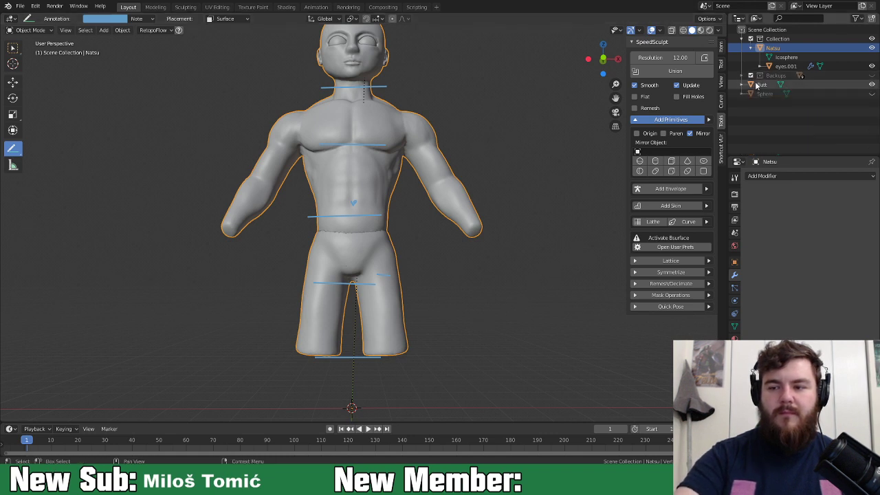
click(761, 85)
key(x)
click(556, 319)
click(764, 85)
key(x)
click(580, 223)
key(alt+h)
key(x)
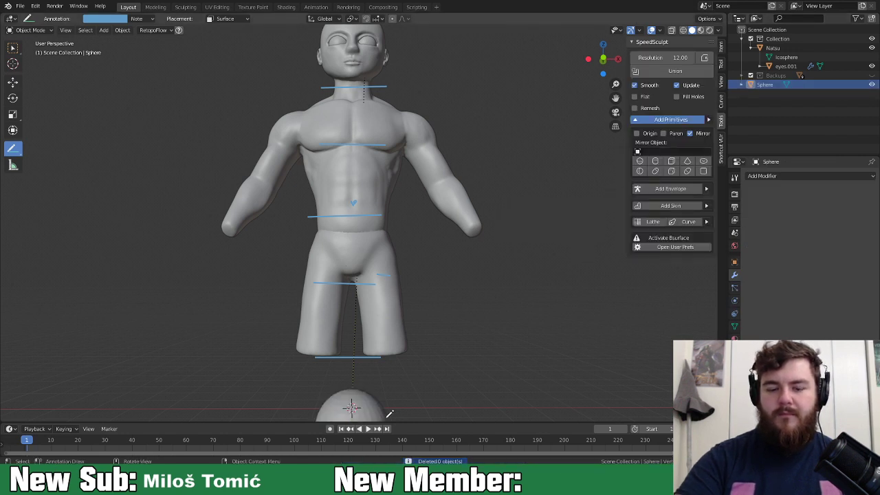
key(x)
click(467, 363)
Step: Put the merged Natsu body into Sculpt Mode and enable Dyntopo
middle_drag(534, 295, 477, 285)
click(403, 233)
middle_drag(419, 266, 498, 257)
key(ctrl+Tab)
click(486, 283)
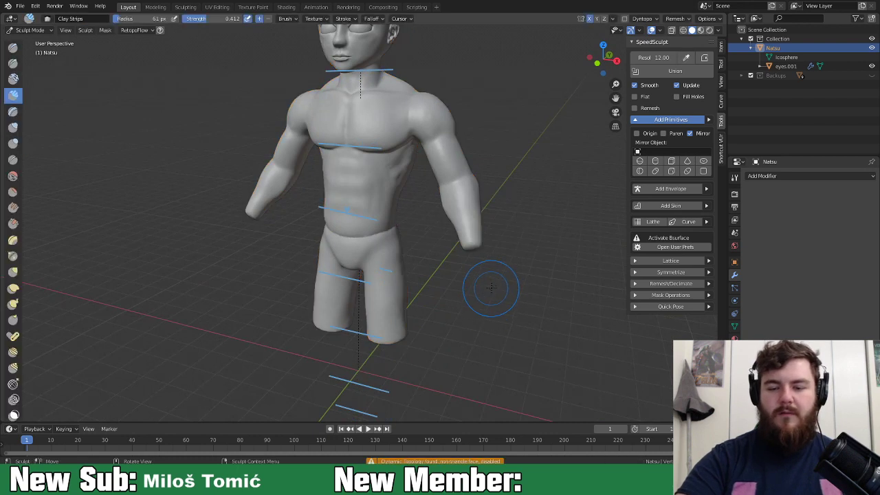
click(625, 19)
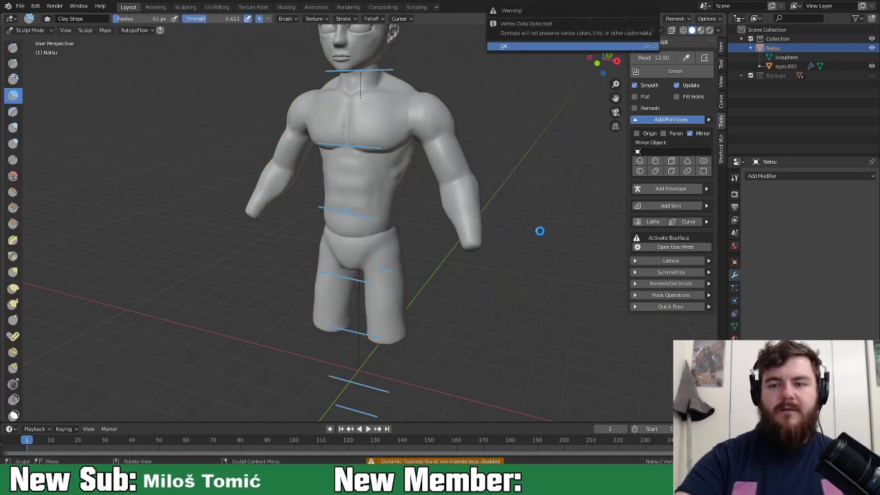
Step: Blend the jagged waist seam between torso and pelvis with the Clay Strips brush at 46 px radius and smoothing strokes
middle_drag(570, 206, 470, 210)
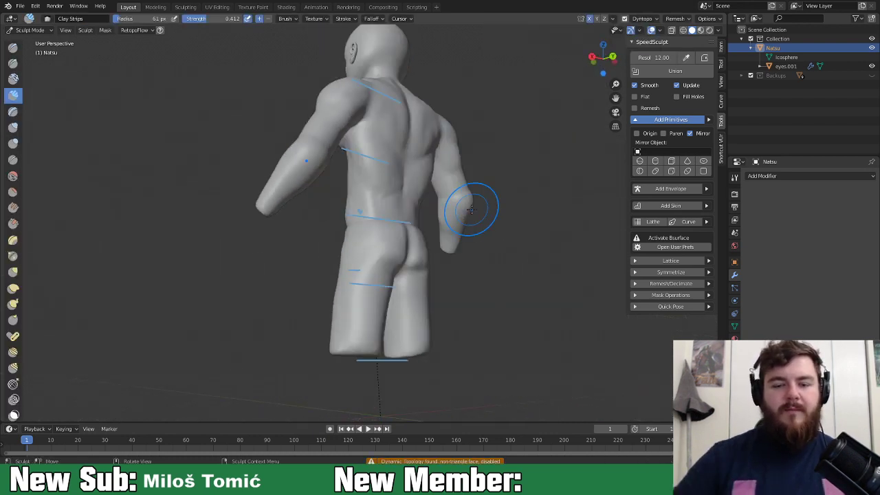
scroll(447, 293, up, 3)
mouse_move(447, 293)
middle_down()
mouse_move(406, 279)
mouse_move(409, 308)
mouse_move(428, 310)
middle_up()
scroll(406, 314, up, 2)
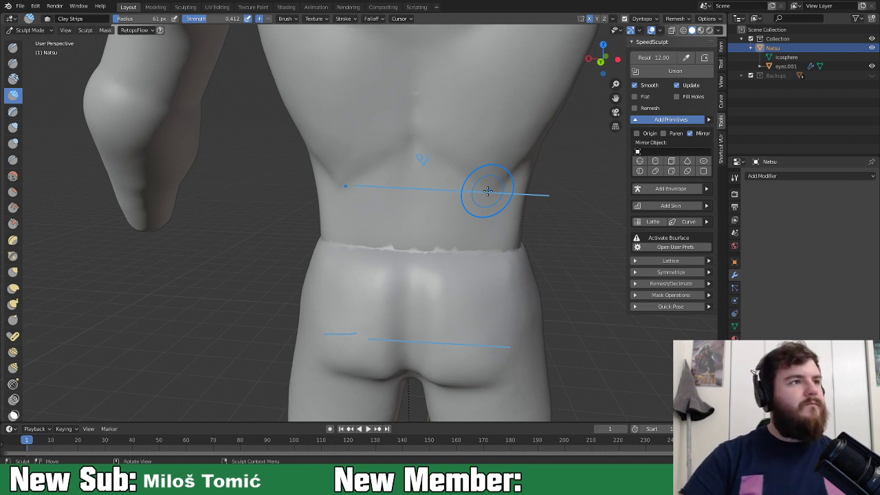
mouse_move(387, 261)
middle_down()
mouse_move(404, 206)
mouse_move(402, 235)
middle_up()
key(f)
click(386, 191)
mouse_move(404, 201)
middle_down()
mouse_move(432, 220)
mouse_move(413, 206)
middle_up()
mouse_move(356, 219)
middle_down()
mouse_move(408, 232)
mouse_move(391, 220)
mouse_move(378, 243)
mouse_move(386, 229)
mouse_move(355, 222)
middle_up()
middle_drag(291, 210, 297, 261)
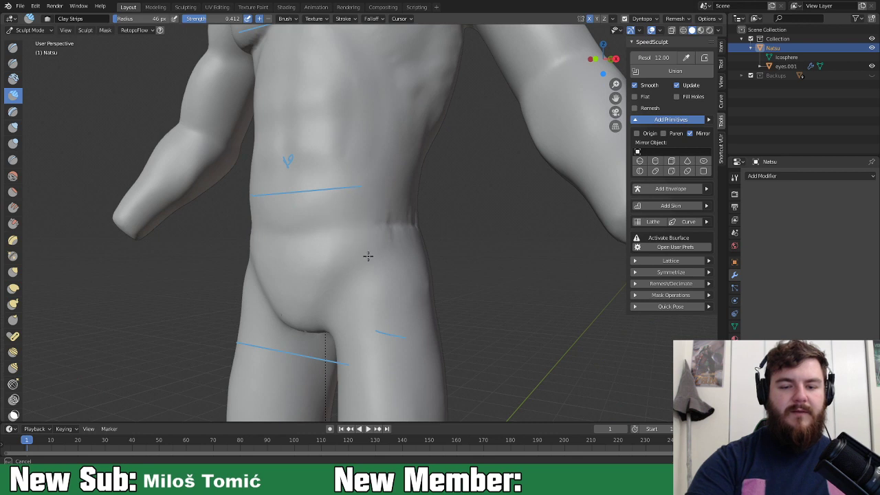
middle_drag(390, 220, 327, 234)
shift+drag(397, 204, 421, 235)
Step: Build up the lower back muscles on both sides of the spine with the Clay Strips brush
mouse_move(465, 224)
middle_down()
mouse_move(431, 226)
mouse_move(469, 225)
middle_up()
mouse_move(439, 195)
mouse_down()
mouse_move(417, 190)
mouse_move(420, 130)
mouse_move(417, 187)
mouse_up()
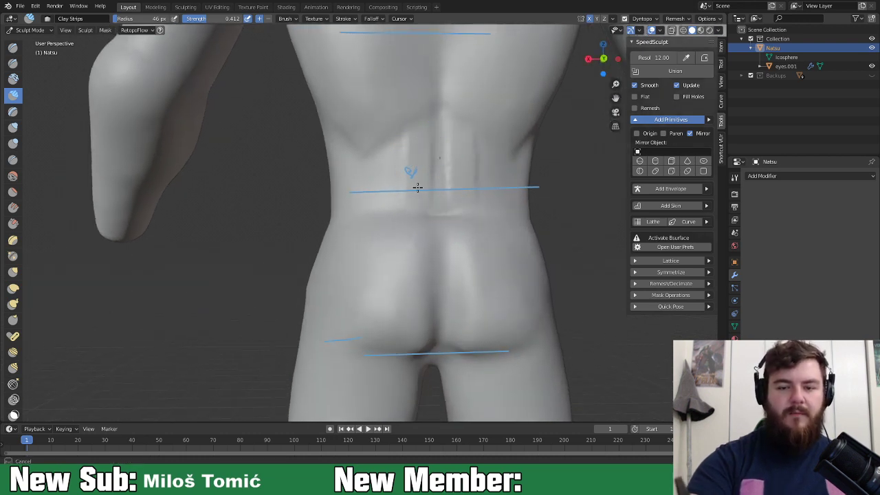
mouse_move(383, 152)
mouse_down()
mouse_move(406, 147)
mouse_move(397, 169)
mouse_move(391, 157)
mouse_up()
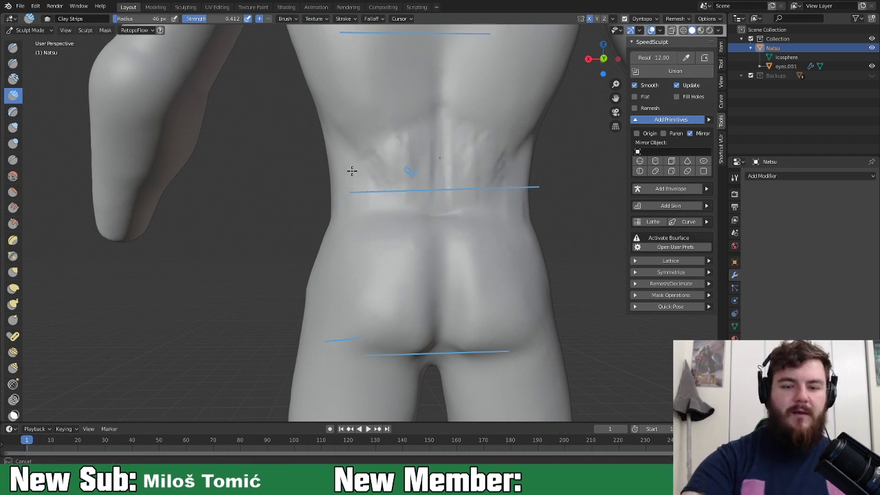
Step: Build up the buttocks from the waist around their outer edges and along the cleft with the Clay Strips brush
drag(352, 205, 350, 264)
mouse_move(352, 210)
mouse_down()
mouse_move(351, 309)
mouse_move(386, 328)
mouse_up()
drag(428, 228, 432, 324)
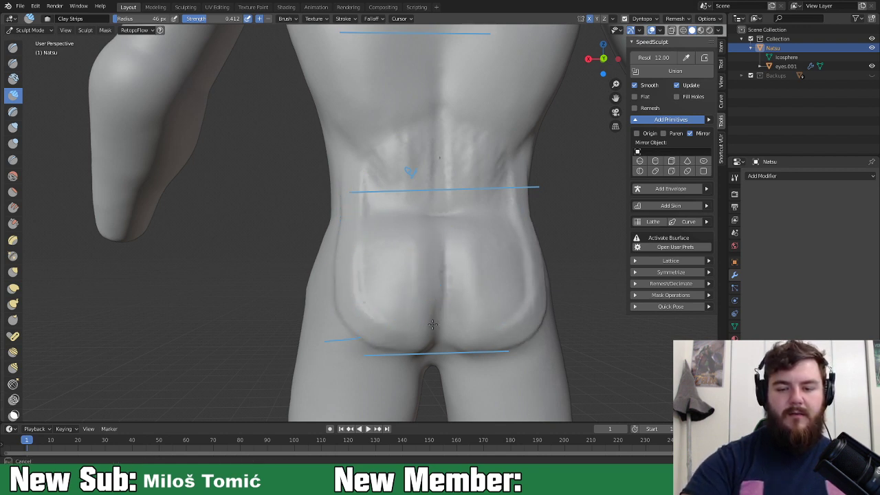
drag(433, 256, 431, 335)
mouse_move(415, 262)
mouse_down()
mouse_move(398, 245)
mouse_move(373, 241)
mouse_move(381, 257)
mouse_move(385, 215)
mouse_move(421, 223)
mouse_move(429, 262)
mouse_up()
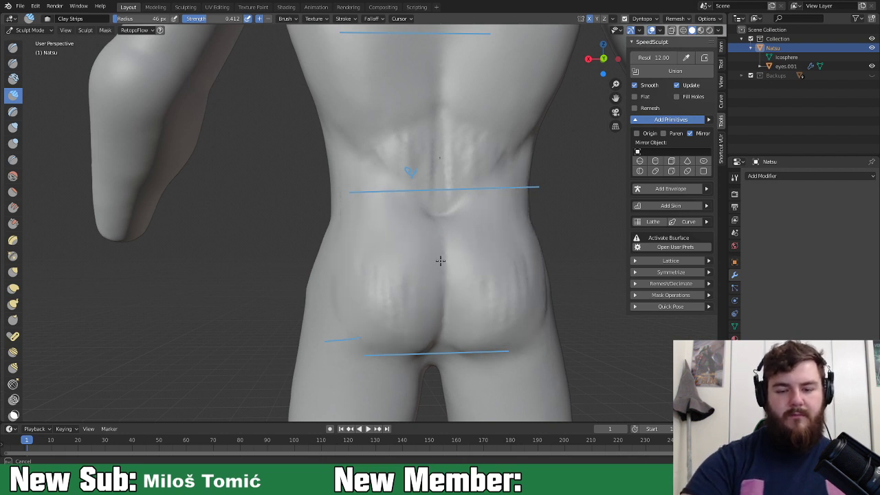
Step: Pull the lower edge of the buttocks downward with the Grab brush, enlarging its radius to 158 px
mouse_move(343, 274)
middle_down()
mouse_move(493, 236)
mouse_move(549, 237)
mouse_move(488, 247)
mouse_move(482, 258)
mouse_move(432, 245)
mouse_move(431, 136)
middle_up()
key(g)
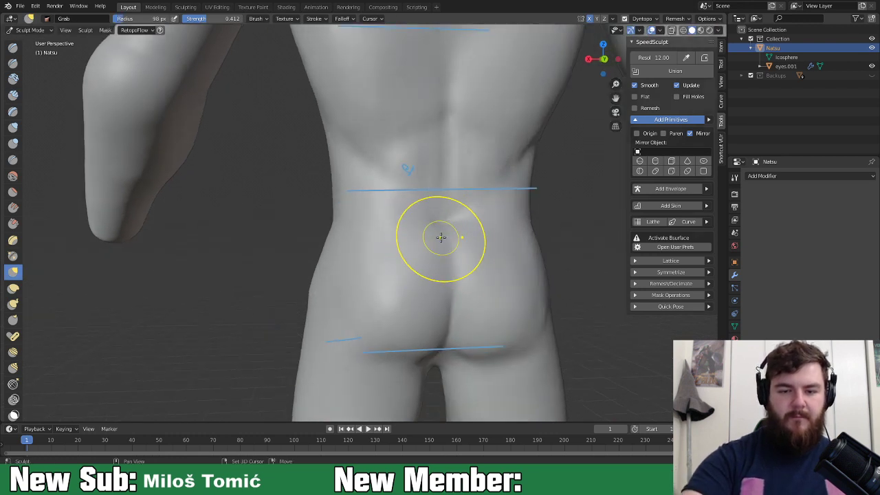
mouse_move(448, 263)
middle_down()
mouse_move(501, 287)
mouse_move(501, 308)
middle_up()
drag(491, 314, 489, 317)
key(f)
click(520, 320)
drag(493, 282, 491, 292)
mouse_move(492, 292)
mouse_down()
mouse_move(487, 315)
mouse_move(490, 306)
mouse_up()
mouse_move(491, 275)
middle_down()
mouse_move(516, 301)
mouse_move(485, 295)
middle_up()
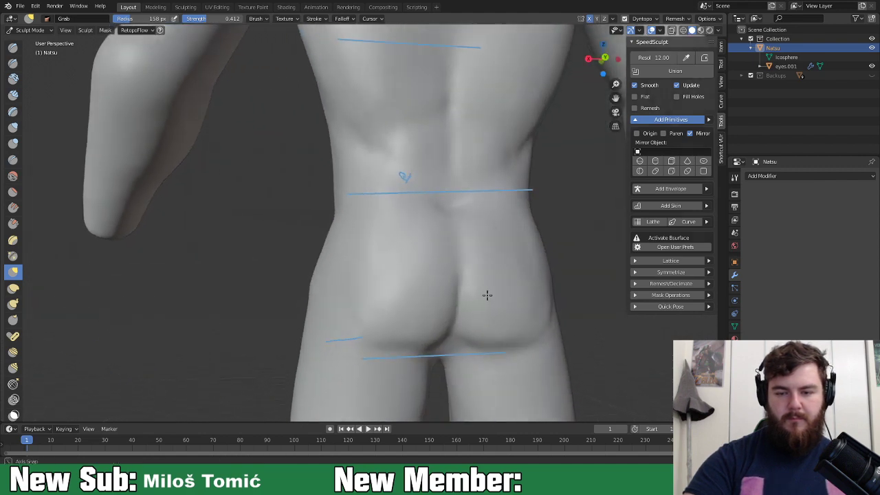
Step: Deepen the cleft between the buttocks with the Crease brush at 37 px radius
key(shift+c)
key(f)
click(456, 291)
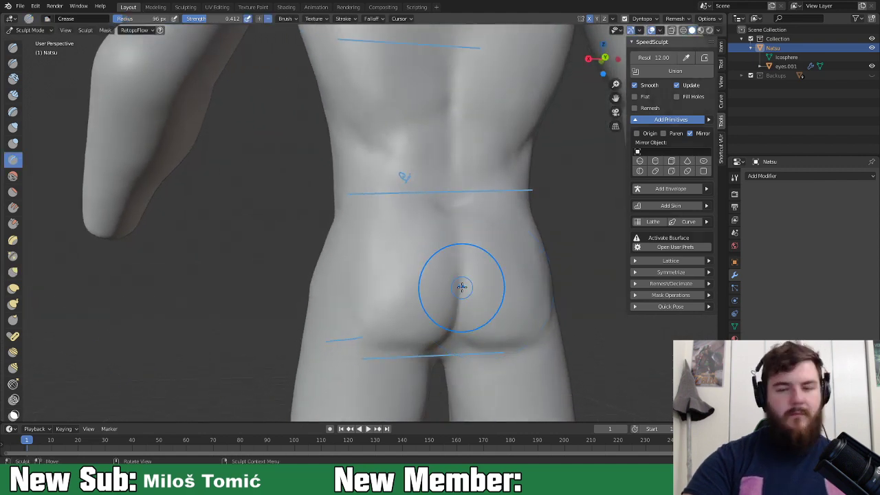
middle_drag(461, 284, 447, 285)
key(f)
click(430, 258)
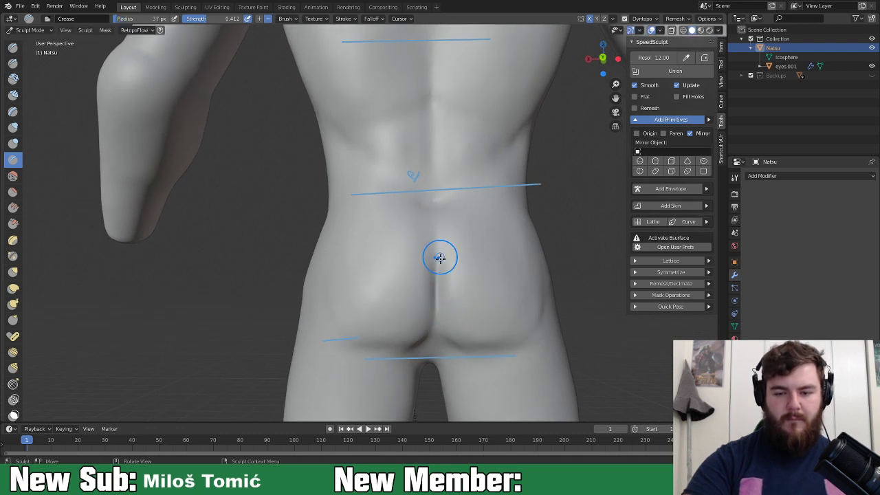
middle_drag(437, 338, 439, 276)
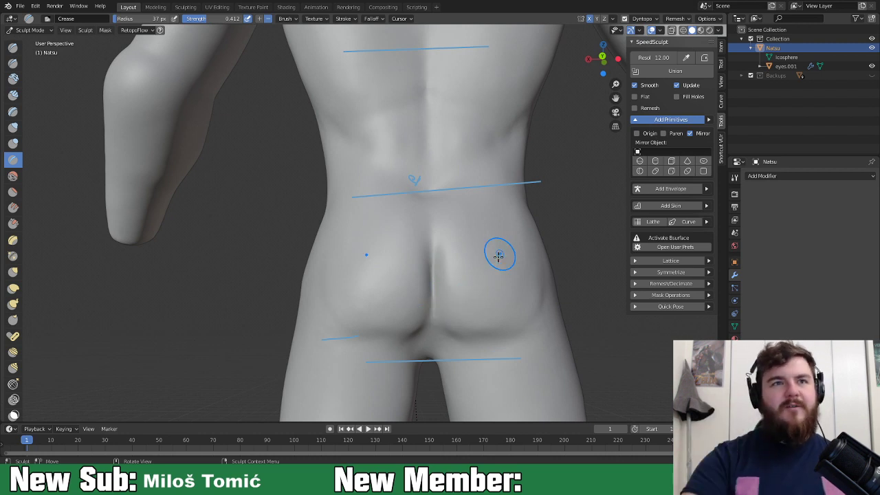
mouse_move(459, 319)
middle_down()
mouse_move(439, 276)
mouse_move(444, 235)
mouse_move(448, 302)
middle_up()
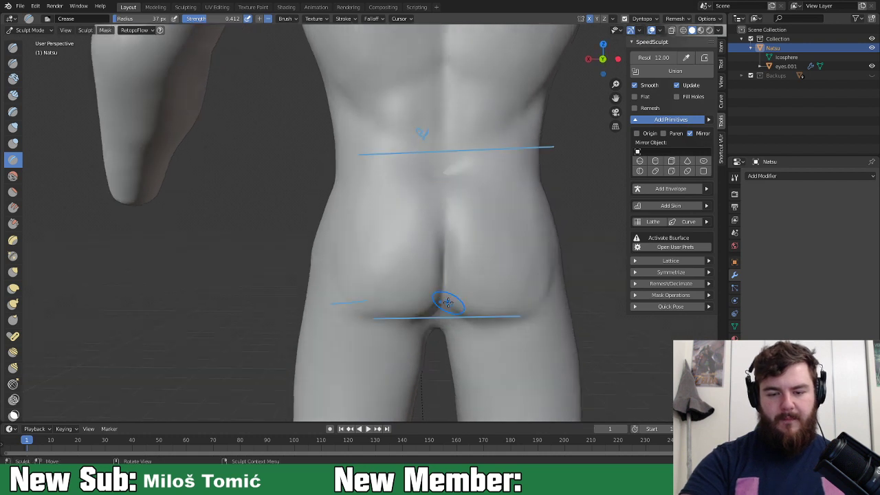
Step: Lower and widen the buttocks' bottom edge in the straight back view with the Grab brush at 121 px radius
key(ctrl+KP_1)
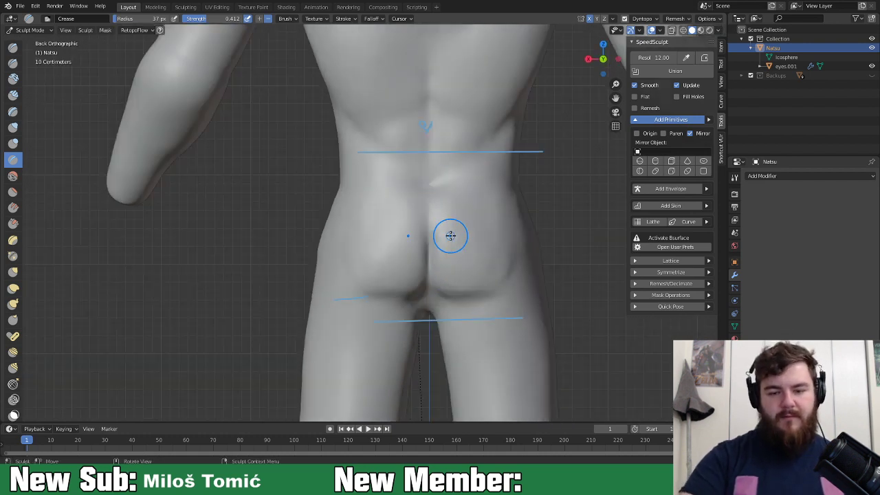
key(g)
key(f)
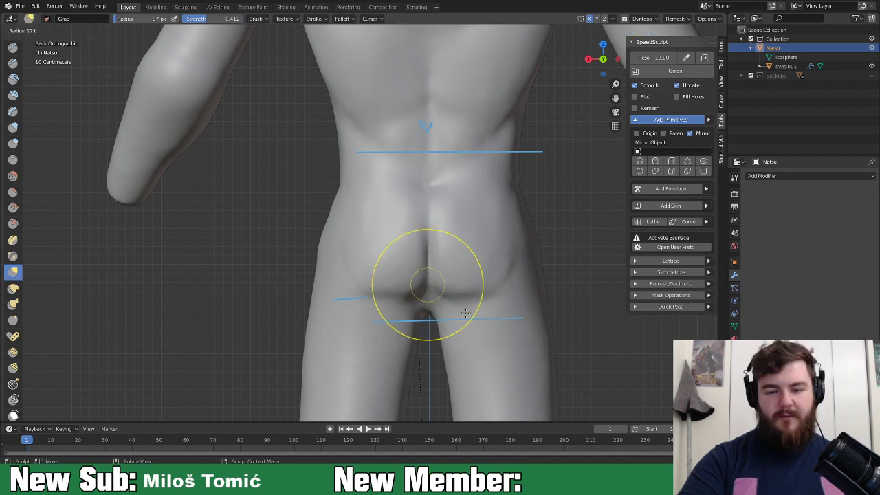
click(465, 312)
drag(410, 289, 410, 305)
drag(411, 294, 407, 303)
drag(356, 290, 337, 232)
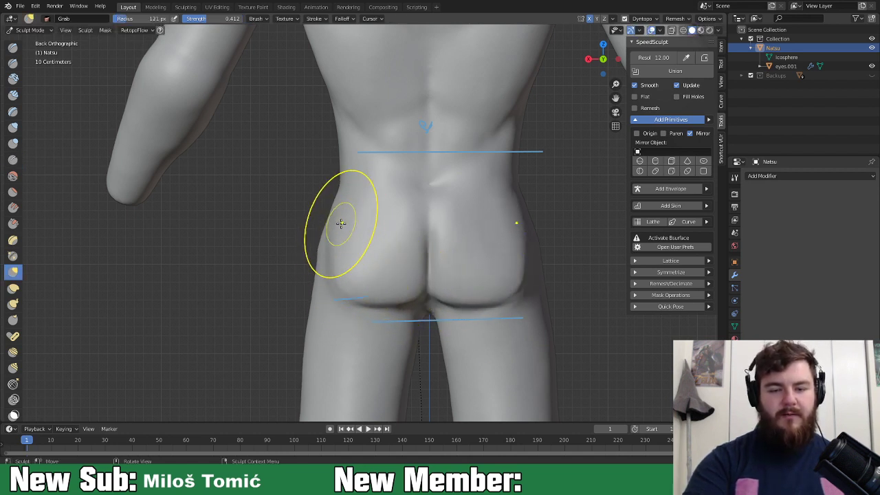
drag(403, 306, 420, 297)
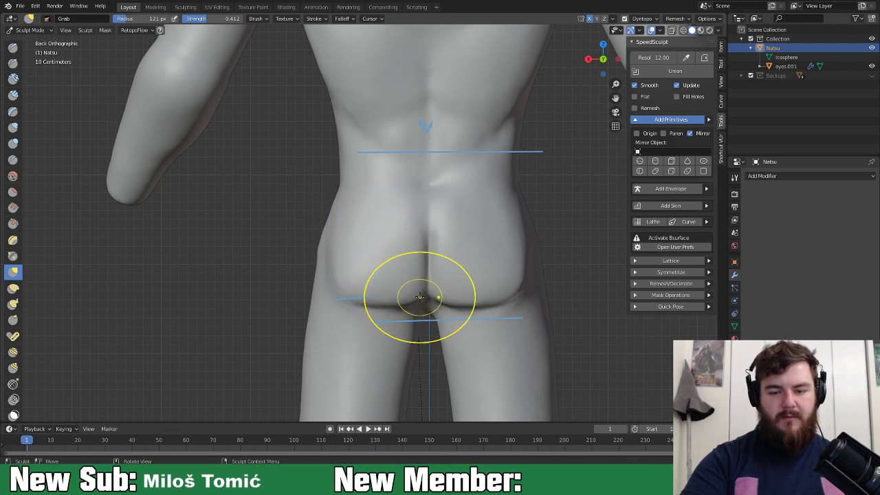
middle_drag(406, 294, 505, 297)
Step: Reshape the profile of the buttocks and the back of the upper thigh in the right side view with the Grab brush
key(KP_3)
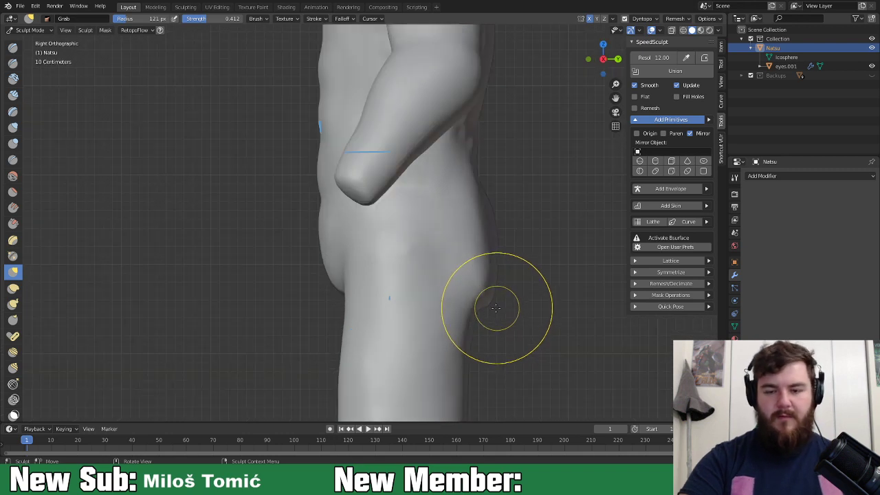
drag(500, 234, 500, 218)
drag(500, 217, 496, 220)
drag(478, 316, 460, 337)
drag(472, 180, 472, 181)
drag(463, 255, 459, 252)
mouse_move(465, 249)
middle_down()
mouse_move(420, 259)
mouse_move(393, 278)
mouse_move(380, 274)
middle_up()
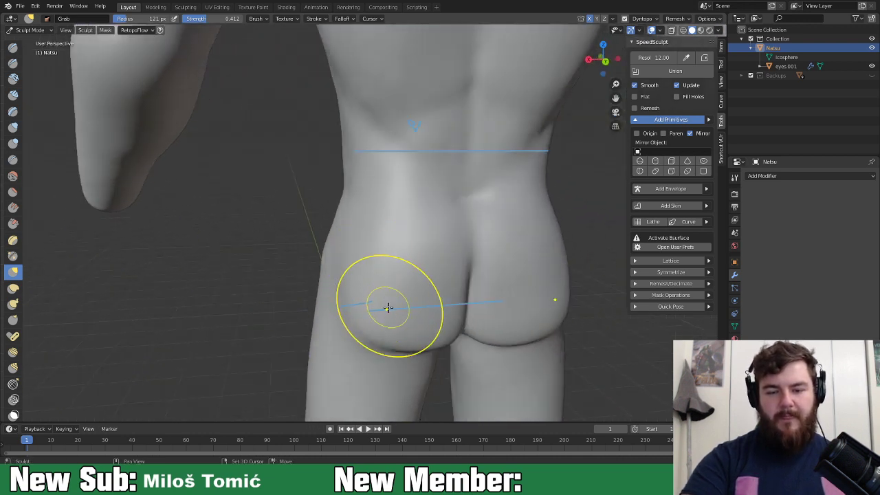
Step: Pull the outer sides of the buttocks slightly outward and down with the Grab brush
shift+middle_drag(386, 307, 396, 259)
drag(358, 237, 351, 240)
drag(351, 245, 351, 249)
mouse_move(461, 284)
middle_down()
mouse_move(451, 285)
mouse_move(452, 269)
middle_up()
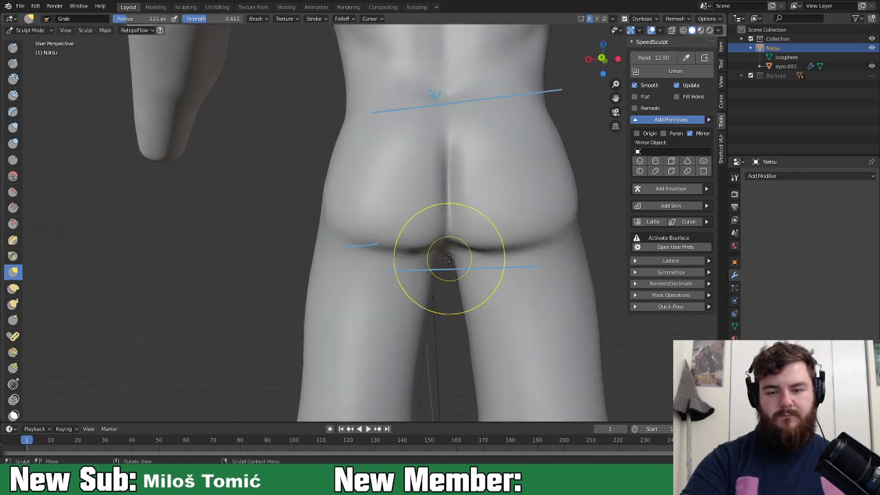
Step: Sharpen the lower end of the cleft with the Crease brush at 42 px radius
key(shift+c)
key(f)
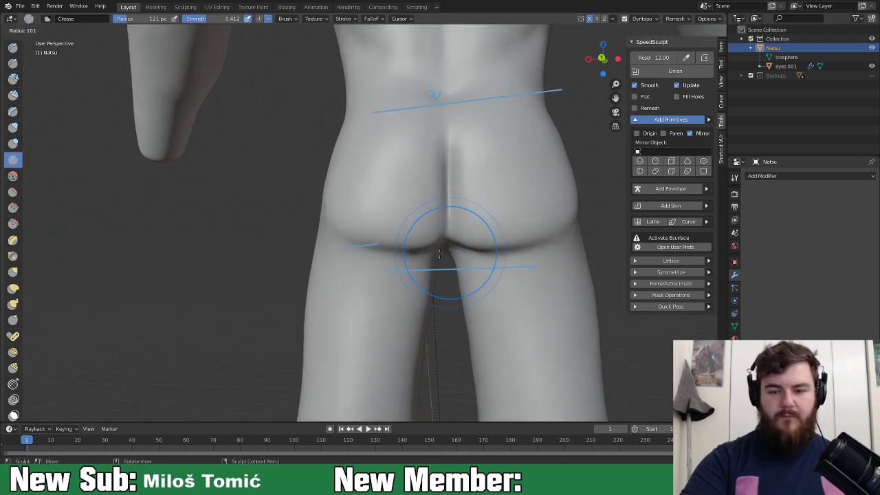
click(414, 260)
middle_drag(451, 206, 446, 192)
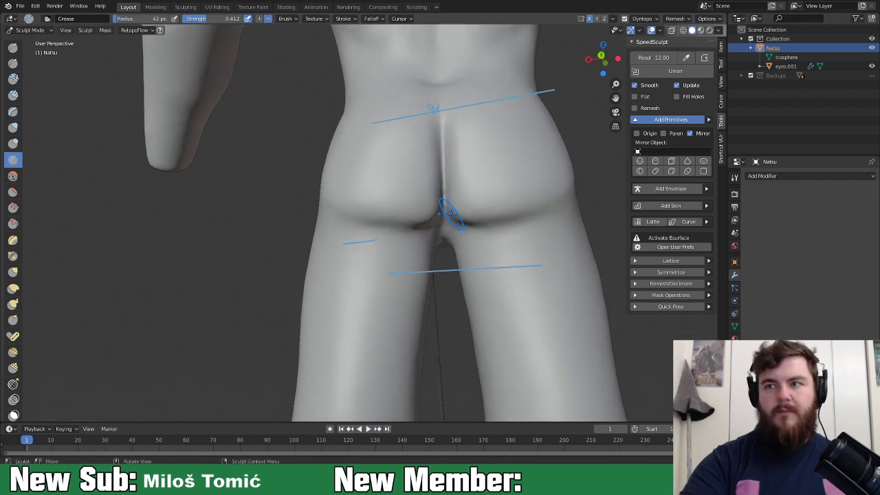
middle_drag(472, 228, 558, 229)
Step: Refine the buttocks' rear profile, outer sides and inner lower edge with the Grab brush at 140 px radius
key(g)
key(f)
click(597, 198)
middle_drag(506, 195, 516, 208)
mouse_move(516, 209)
mouse_down()
mouse_move(493, 154)
mouse_move(504, 168)
mouse_up()
middle_drag(504, 168, 490, 255)
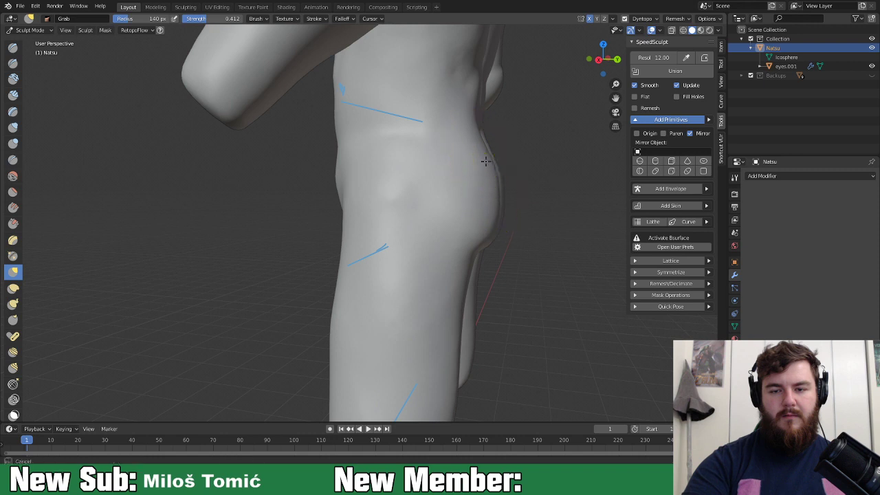
middle_drag(516, 208, 474, 219)
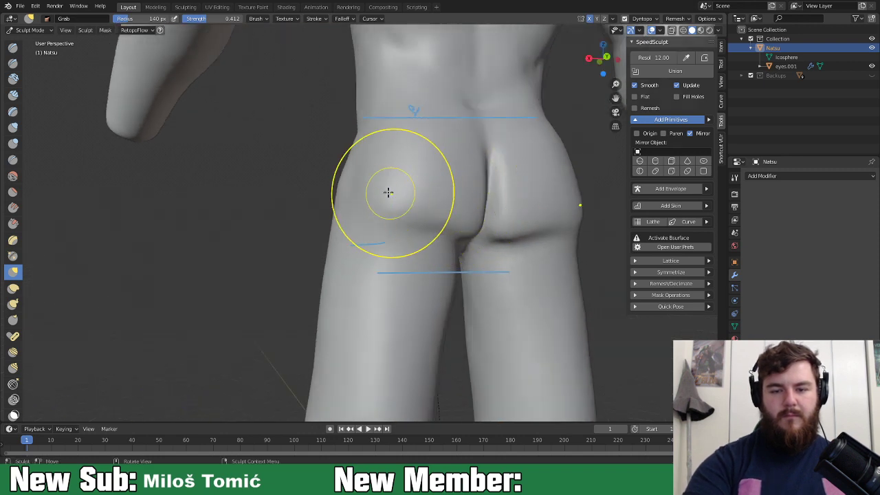
mouse_move(387, 197)
middle_down()
mouse_move(452, 222)
mouse_move(382, 186)
mouse_move(370, 160)
middle_up()
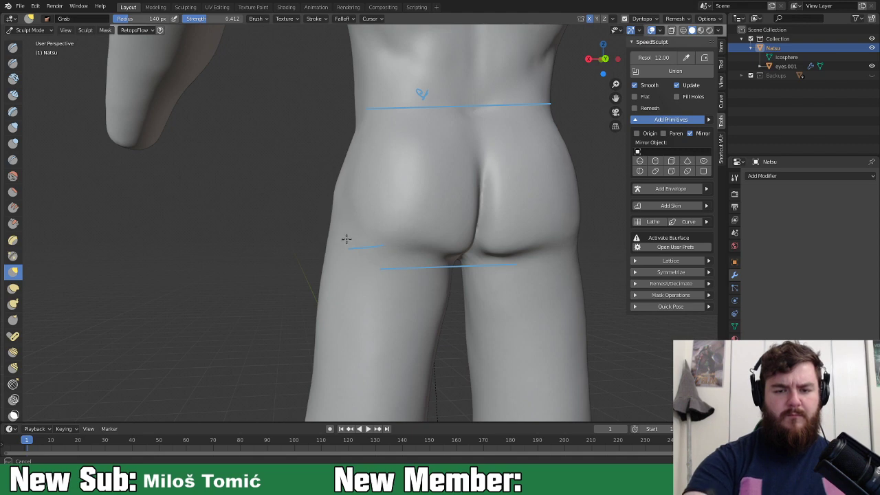
mouse_move(468, 218)
middle_down()
mouse_move(574, 217)
mouse_move(582, 200)
mouse_move(493, 221)
mouse_move(441, 252)
middle_up()
drag(438, 250, 450, 235)
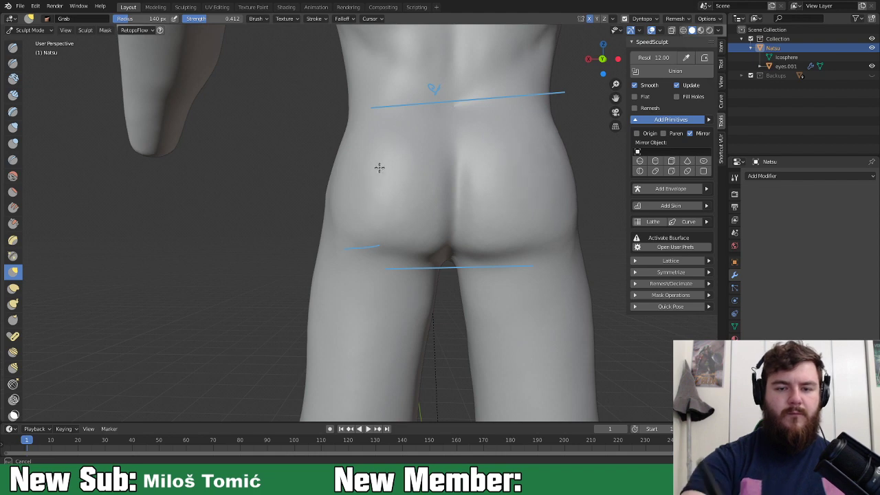
mouse_move(432, 197)
middle_down()
mouse_move(574, 189)
mouse_move(507, 147)
mouse_move(495, 183)
middle_up()
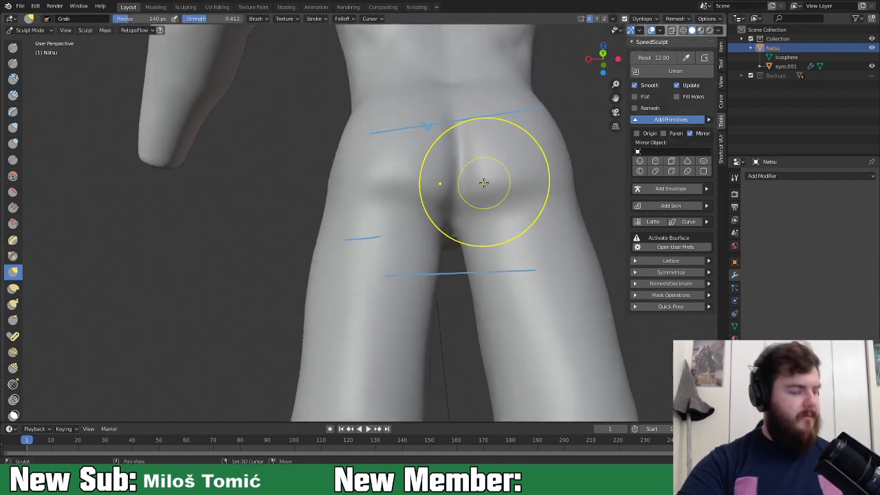
Step: Redefine the cleft from the tailbone down to the crotch with the Crease brush at 43 px radius
key(shift+c)
key(f)
click(440, 200)
middle_drag(440, 200, 454, 201)
drag(451, 140, 451, 143)
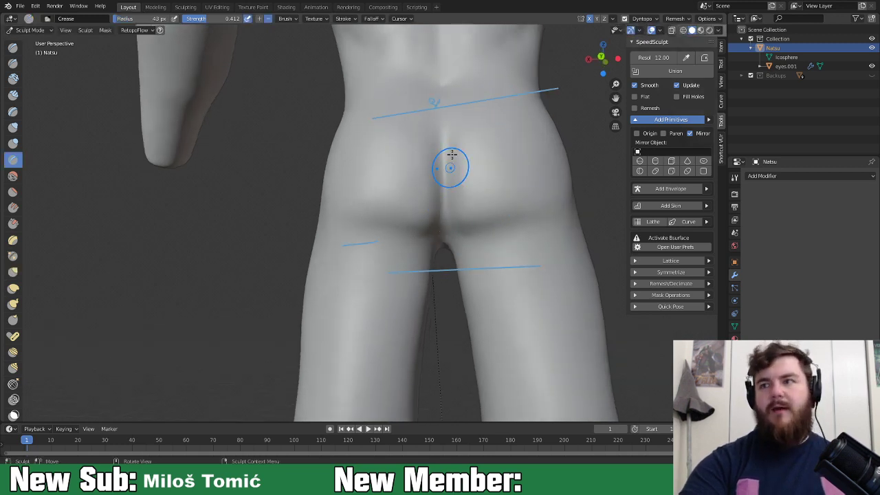
drag(454, 227, 452, 236)
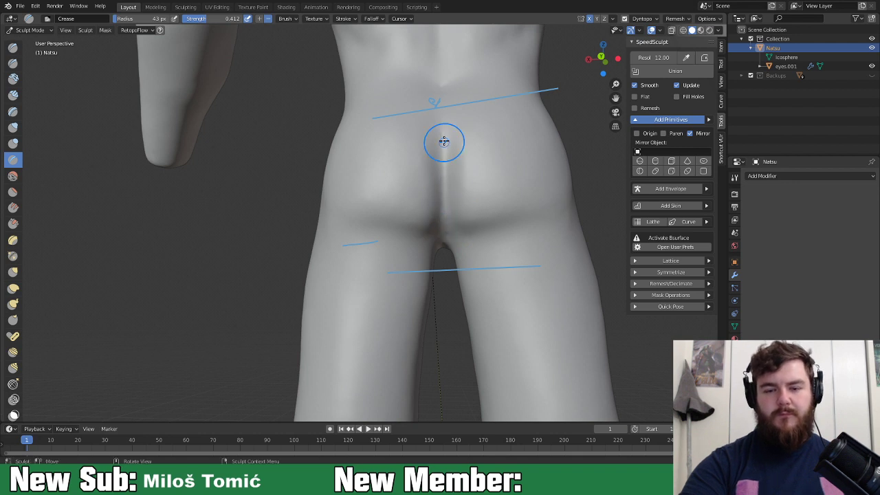
Step: Carve the folds between the buttocks and upper thighs outward from the crotch with the Crease brush
mouse_move(435, 233)
mouse_down()
mouse_move(390, 229)
mouse_move(402, 233)
mouse_up()
mouse_move(480, 256)
middle_down()
mouse_move(563, 267)
mouse_move(520, 261)
mouse_move(489, 220)
mouse_move(518, 220)
mouse_move(497, 220)
middle_up()
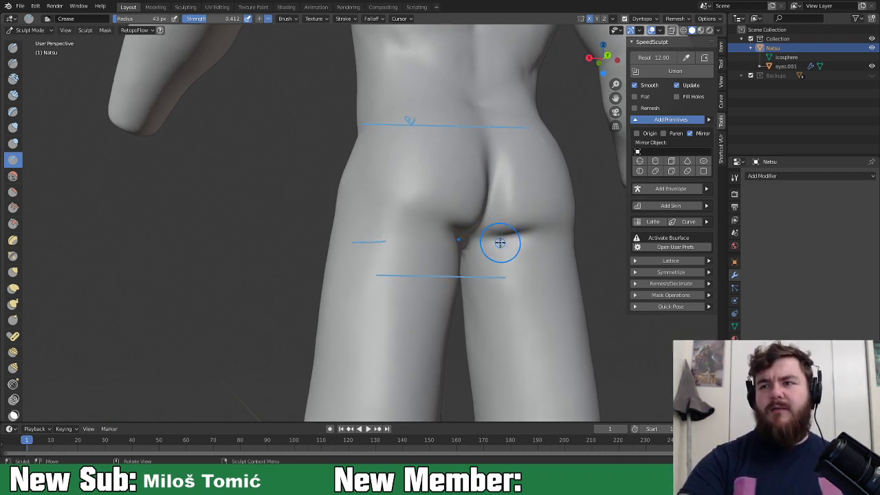
middle_drag(453, 245, 448, 247)
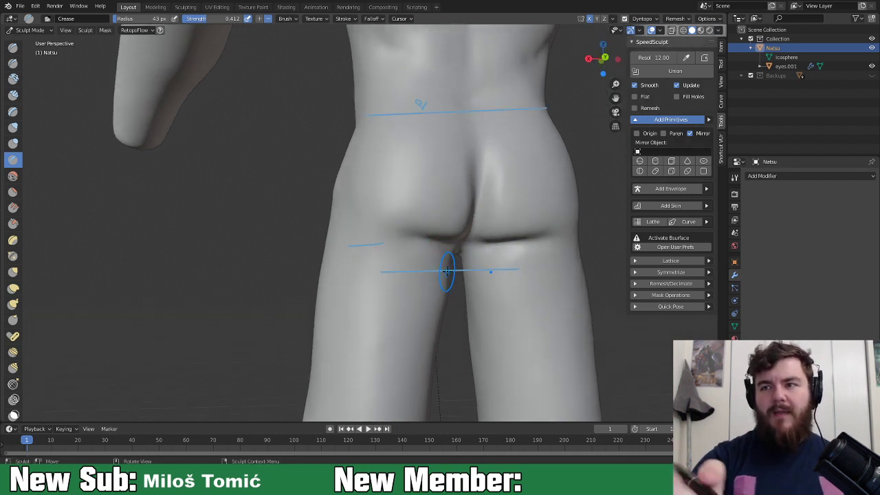
middle_drag(469, 275, 380, 231)
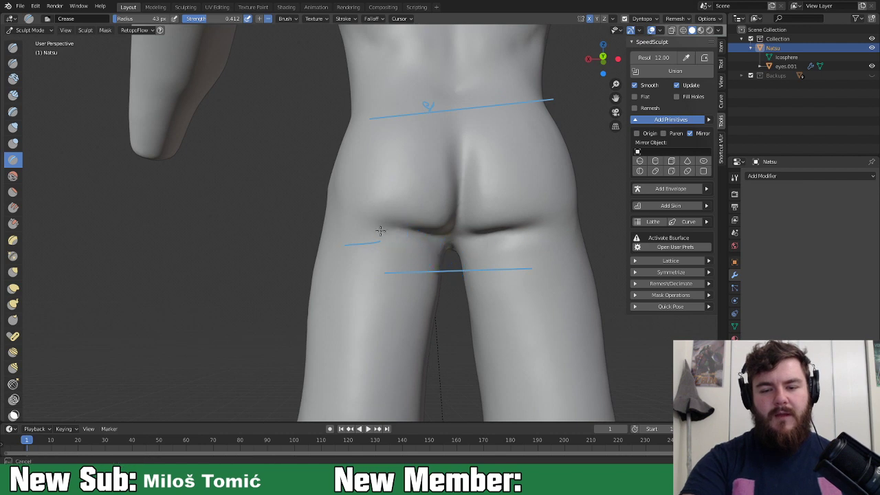
drag(370, 225, 367, 225)
drag(407, 228, 378, 223)
mouse_move(444, 239)
mouse_down()
mouse_move(444, 252)
mouse_move(384, 230)
mouse_up()
mouse_move(464, 245)
middle_down()
mouse_move(456, 201)
mouse_move(463, 211)
mouse_move(456, 242)
middle_up()
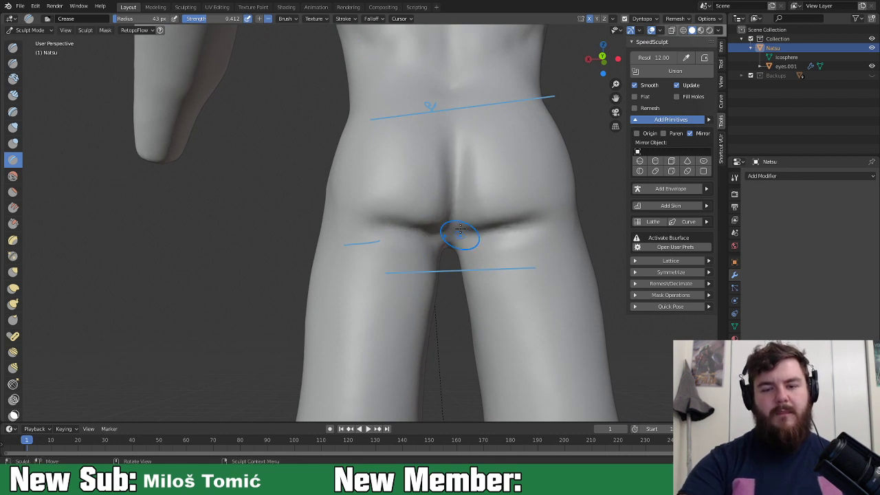
mouse_move(465, 272)
middle_down()
mouse_move(529, 268)
mouse_move(497, 267)
mouse_move(496, 244)
middle_up()
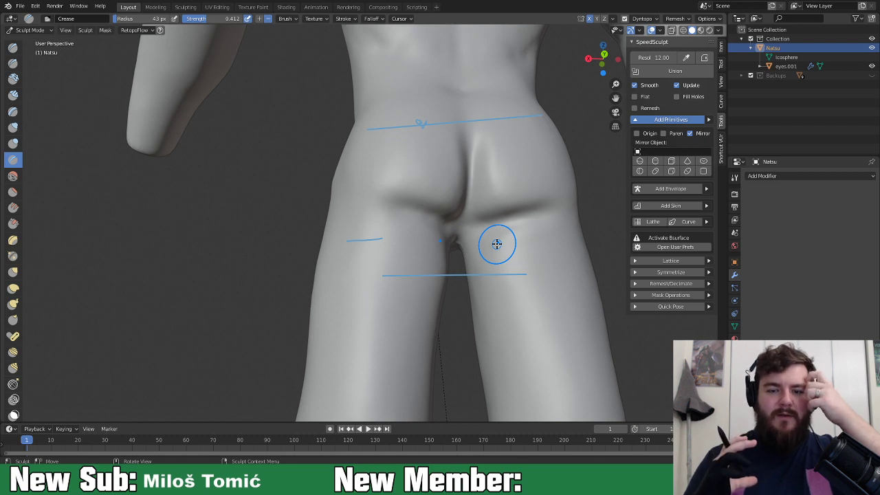
mouse_move(479, 183)
middle_down()
mouse_move(465, 182)
mouse_move(454, 165)
middle_up()
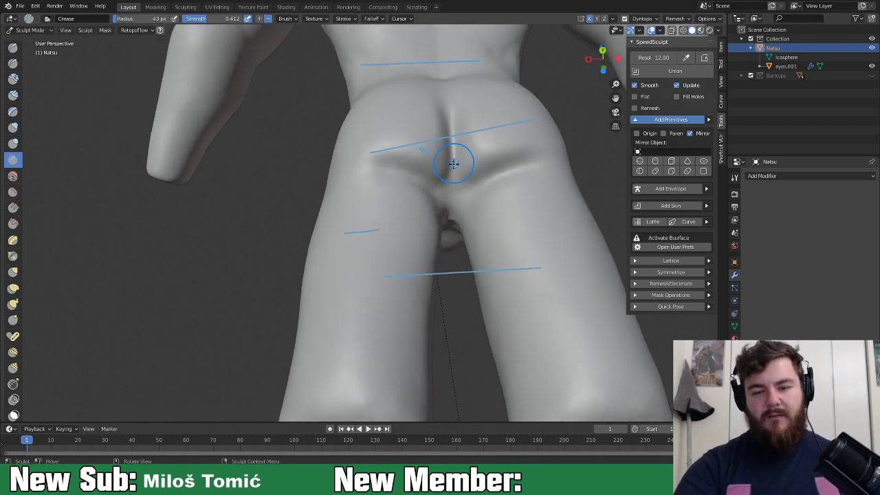
middle_drag(448, 227, 452, 198)
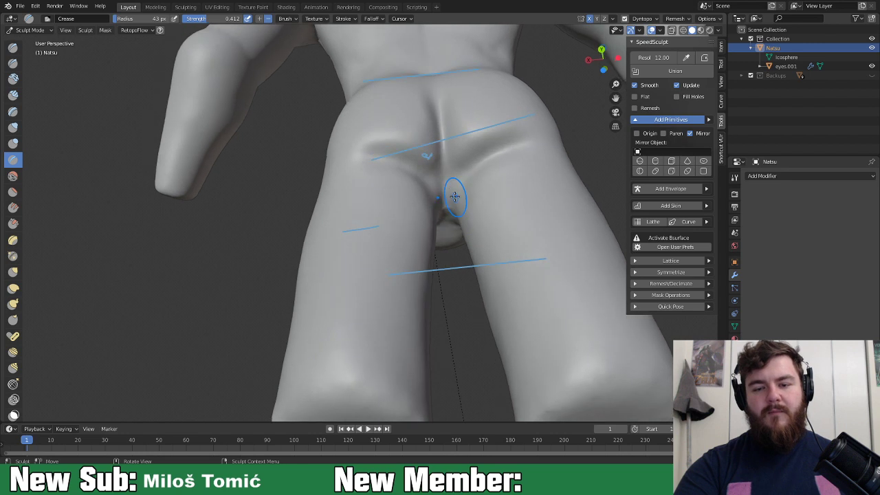
mouse_move(454, 187)
middle_down()
mouse_move(443, 230)
mouse_move(458, 240)
mouse_move(440, 254)
middle_up()
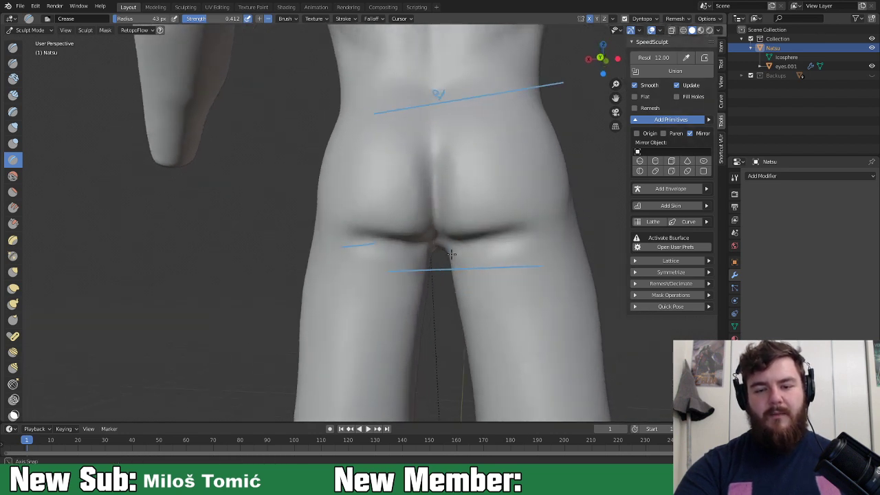
Step: Refine the buttocks and the area around the under-buttock folds with the Clay Strips brush at 27 px radius
click(13, 95)
key(f)
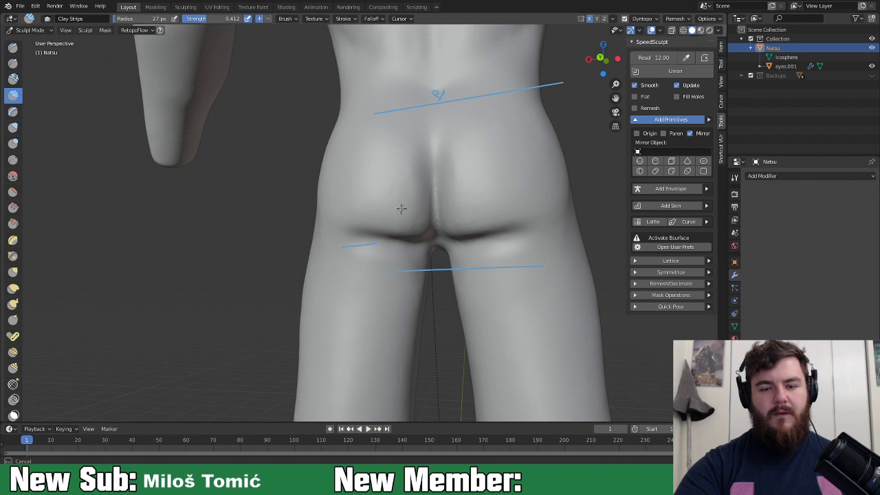
middle_drag(422, 177, 399, 162)
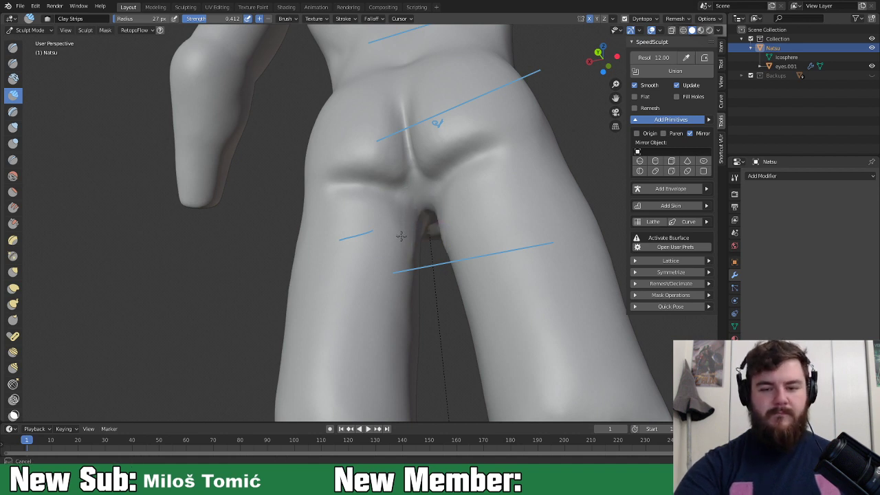
middle_drag(422, 242, 573, 243)
scroll(308, 283, down, 4)
middle_drag(308, 282, 295, 244)
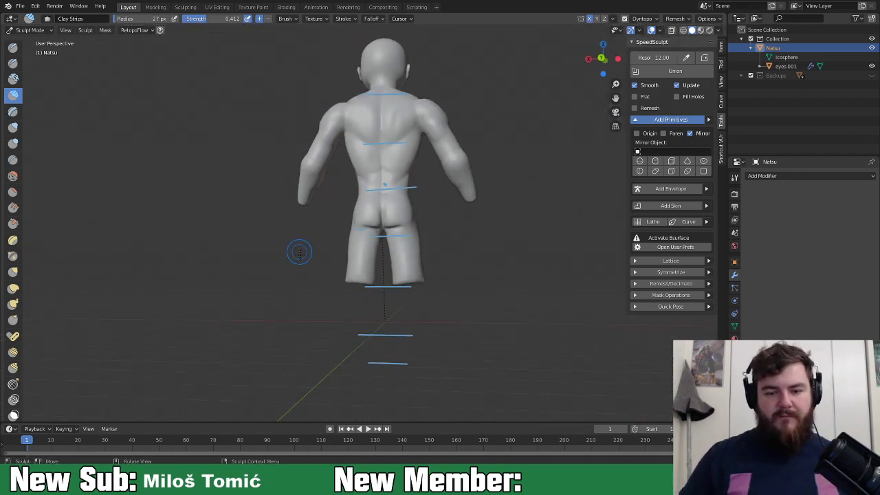
scroll(305, 271, up, 5)
scroll(315, 282, up, 2)
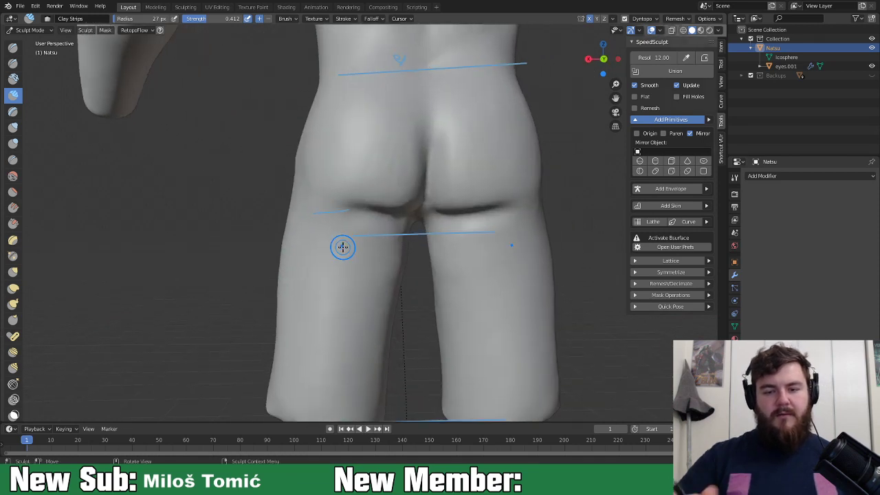
Step: Reshape the buttocks' outer contours and lower edges above the thigh folds with the Grab brush at 104 px radius
key(g)
key(f)
click(451, 236)
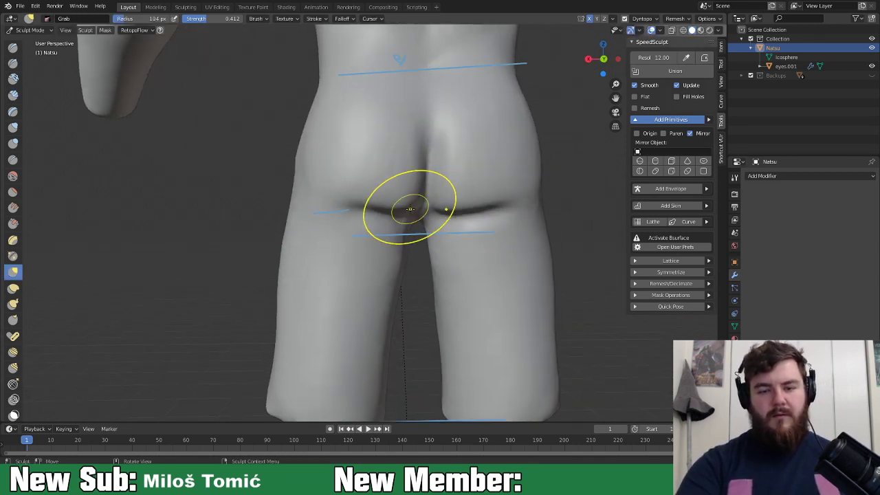
mouse_move(389, 207)
mouse_down()
mouse_move(334, 211)
mouse_move(305, 182)
mouse_move(299, 198)
mouse_move(310, 172)
mouse_move(304, 178)
mouse_up()
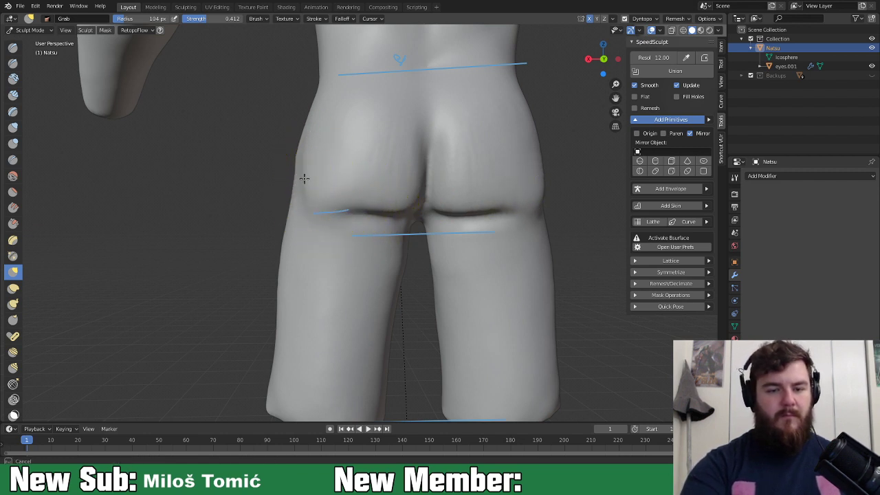
mouse_move(307, 224)
middle_down()
mouse_move(467, 205)
mouse_move(446, 210)
middle_up()
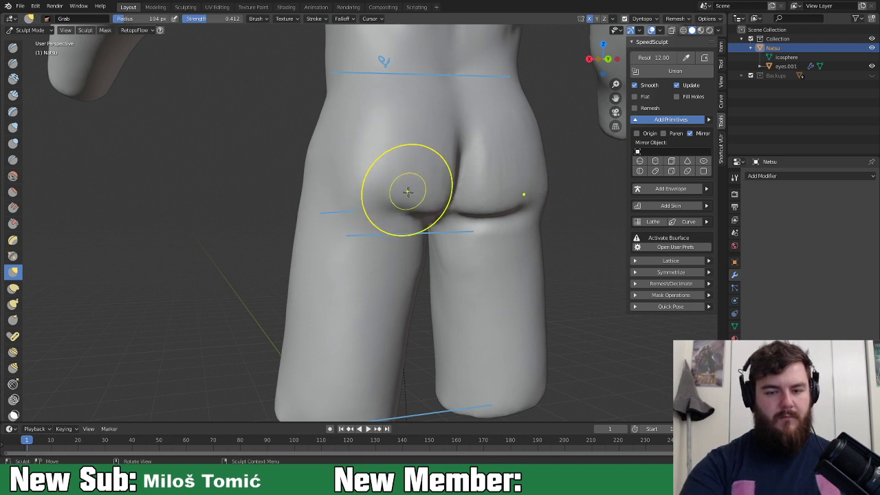
middle_drag(426, 189, 434, 173)
mouse_move(434, 173)
mouse_down()
mouse_move(394, 171)
mouse_move(392, 188)
mouse_up()
mouse_move(392, 188)
middle_down()
mouse_move(459, 198)
mouse_move(499, 192)
mouse_move(467, 186)
middle_up()
mouse_move(467, 186)
mouse_down()
mouse_move(417, 155)
mouse_move(391, 152)
mouse_move(424, 184)
mouse_up()
mouse_move(457, 231)
middle_down()
mouse_move(549, 220)
mouse_move(498, 218)
middle_up()
Step: Build up and smooth the transition from the buttock's outer side into the upper thigh with the Clay Strips brush at 64 px radius
click(13, 95)
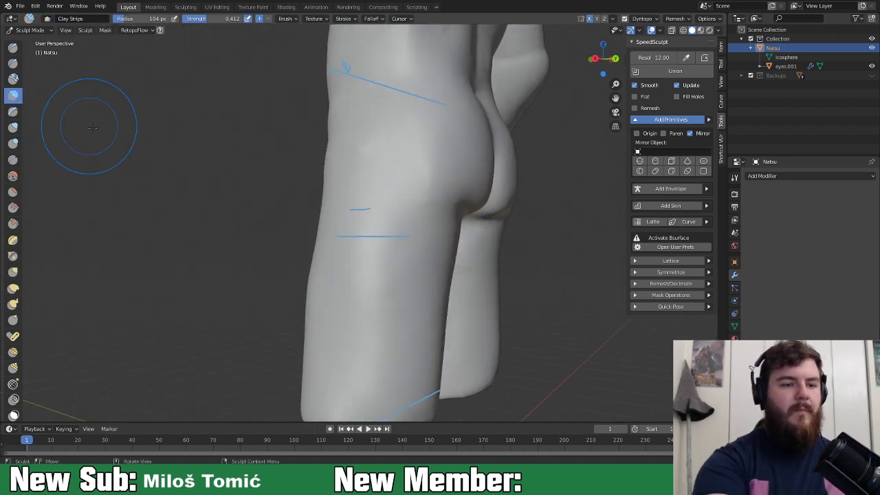
key(f)
click(399, 190)
mouse_move(399, 191)
middle_down()
mouse_move(422, 194)
mouse_move(412, 144)
middle_up()
drag(413, 145, 406, 177)
mouse_move(404, 183)
mouse_down()
mouse_move(390, 364)
mouse_move(411, 188)
mouse_up()
mouse_move(377, 263)
mouse_down()
mouse_move(369, 106)
mouse_move(405, 220)
mouse_move(393, 350)
mouse_move(432, 207)
mouse_up()
mouse_move(444, 121)
shift+mouse_down()
mouse_move(401, 195)
mouse_move(351, 328)
mouse_move(321, 295)
shift+mouse_up()
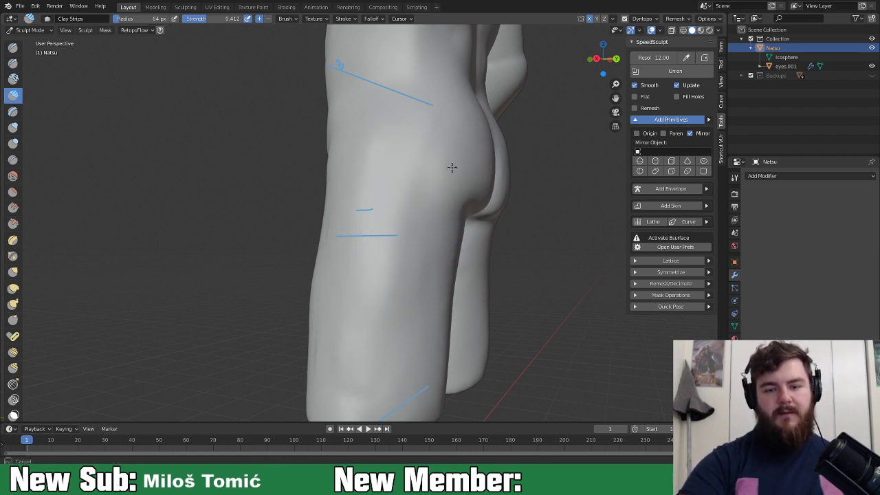
Step: Add volume across the rear and outer curve of the buttocks with Clay Strips, and smooth the strokes
mouse_move(450, 186)
middle_down()
mouse_move(470, 198)
mouse_move(452, 188)
mouse_move(417, 104)
mouse_move(436, 159)
mouse_move(389, 92)
middle_up()
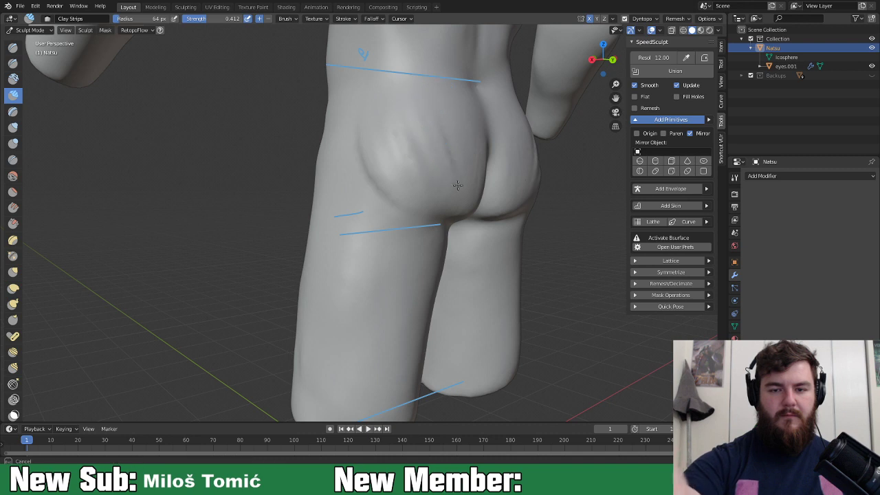
mouse_move(491, 158)
middle_down()
mouse_move(461, 160)
mouse_move(458, 180)
middle_up()
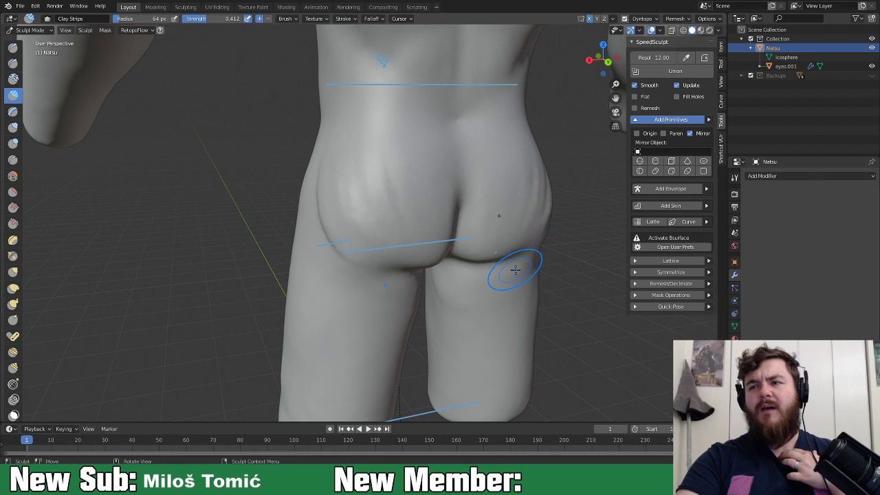
middle_drag(487, 300, 422, 215)
mouse_move(422, 215)
shift+mouse_down()
mouse_move(407, 220)
mouse_move(430, 194)
mouse_move(484, 236)
mouse_move(376, 232)
mouse_move(413, 243)
shift+mouse_up()
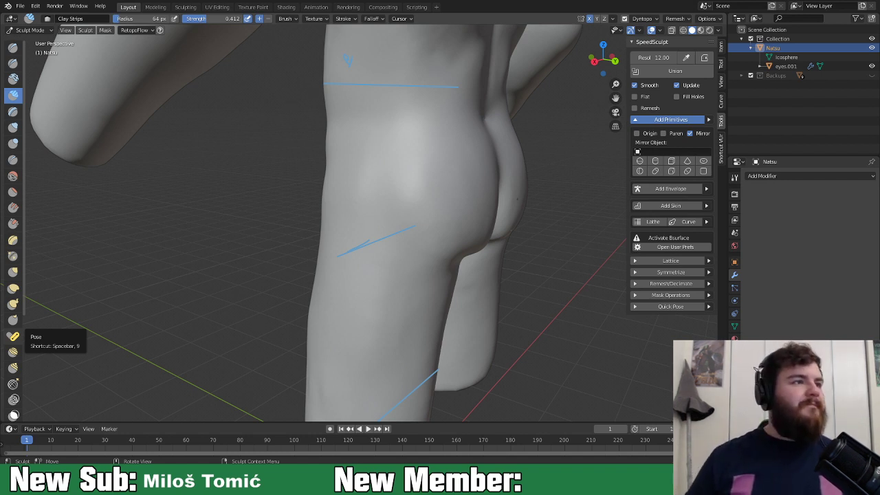
mouse_move(367, 271)
middle_down()
mouse_move(289, 247)
mouse_move(405, 229)
middle_up()
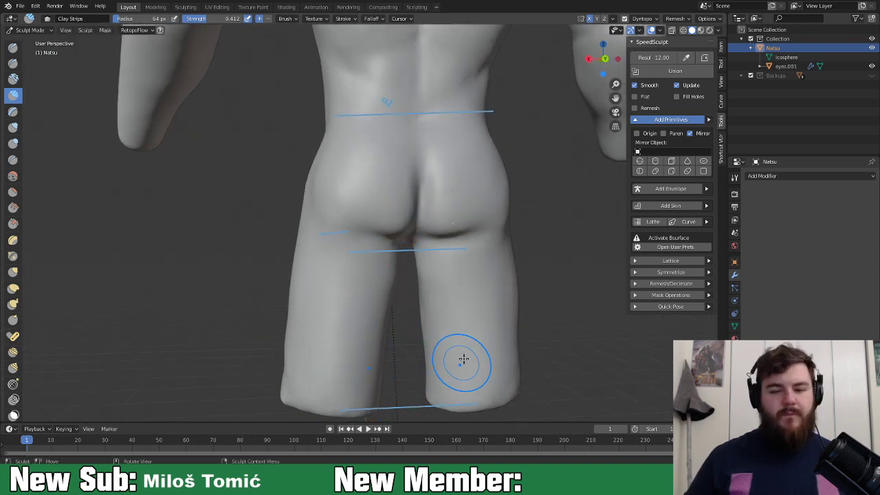
Step: Taper the cut lower ends of the thighs with the Elastic Deform brush in Scale deformation at 132 px radius
shift+middle_drag(461, 359, 481, 245)
middle_drag(422, 296, 575, 213)
click(13, 287)
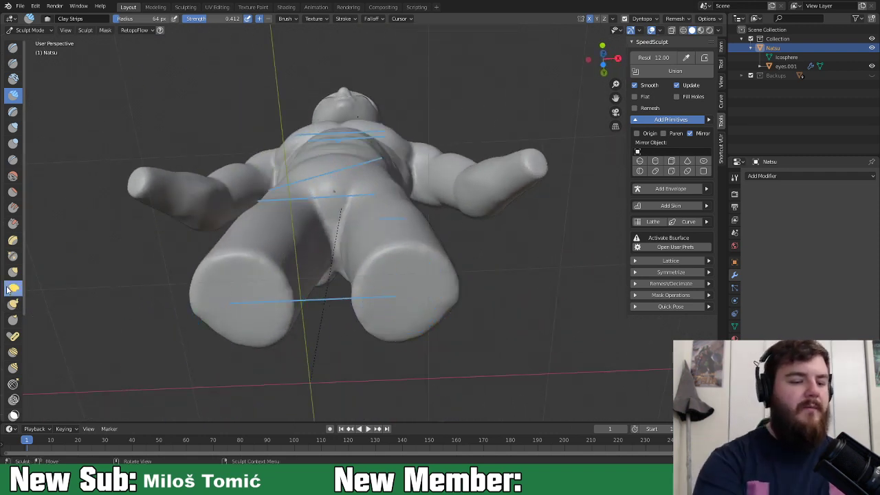
click(264, 19)
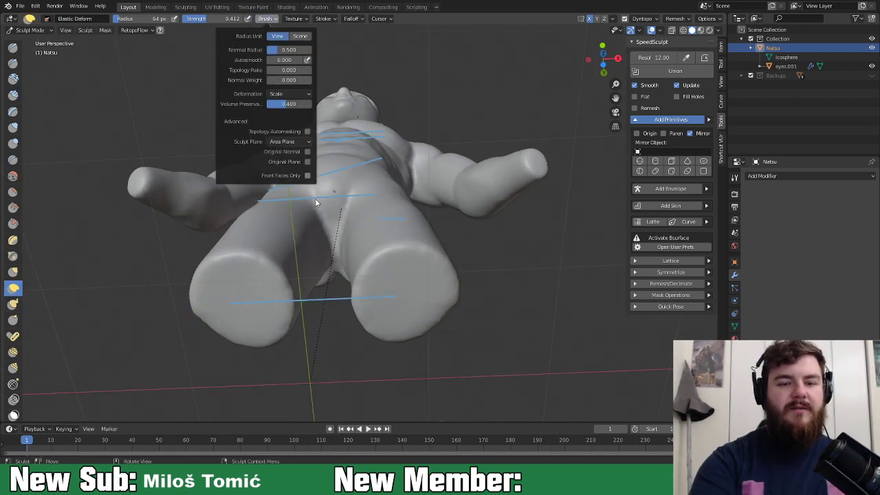
key(f)
click(406, 289)
mouse_move(372, 296)
mouse_down()
mouse_move(296, 323)
mouse_move(114, 323)
mouse_up()
mouse_move(444, 306)
middle_down()
mouse_move(419, 357)
mouse_move(413, 334)
mouse_move(456, 321)
middle_up()
drag(416, 277, 337, 313)
mouse_move(336, 313)
middle_down()
mouse_move(481, 272)
mouse_move(512, 337)
mouse_move(412, 324)
mouse_move(398, 333)
mouse_move(380, 314)
mouse_move(393, 323)
middle_up()
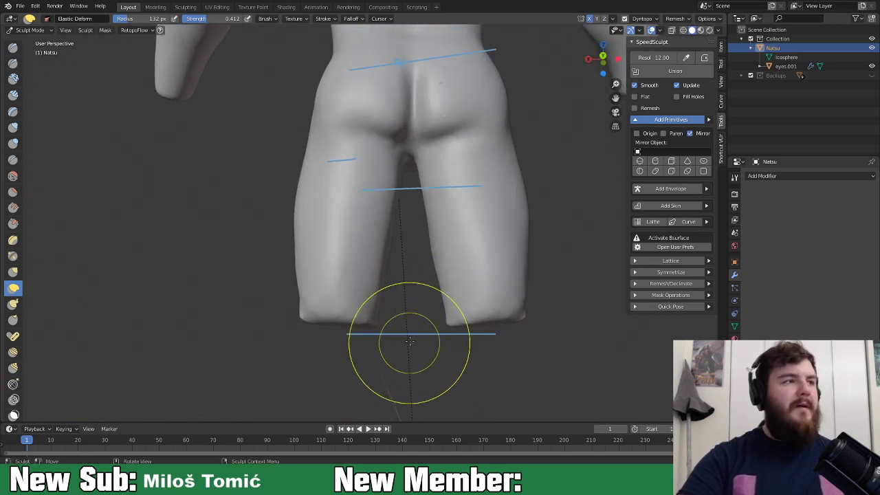
Step: Refine the backs and inner sides of the thighs with the Clay Strips brush, reducing its radius to 54 px
click(12, 94)
click(346, 236)
middle_drag(345, 236, 353, 230)
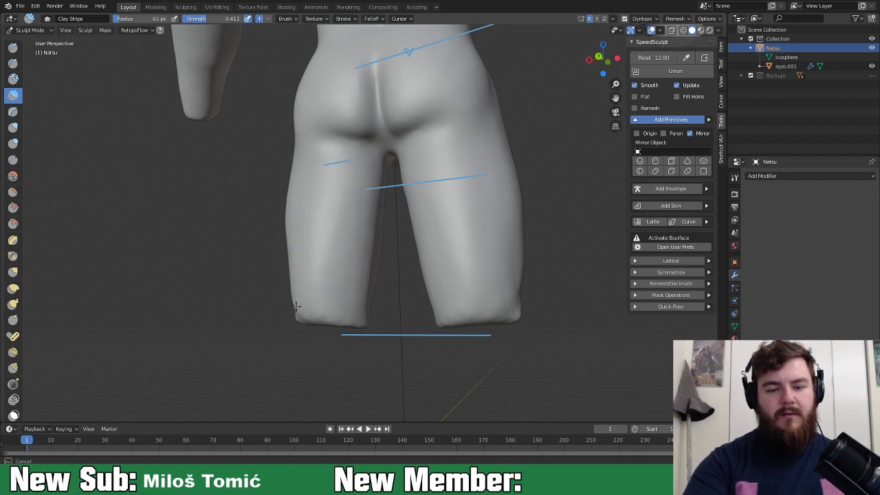
mouse_move(381, 204)
mouse_down()
mouse_move(379, 216)
mouse_move(382, 172)
mouse_move(369, 171)
mouse_move(360, 200)
mouse_up()
middle_drag(378, 177, 387, 147)
key(f)
click(388, 142)
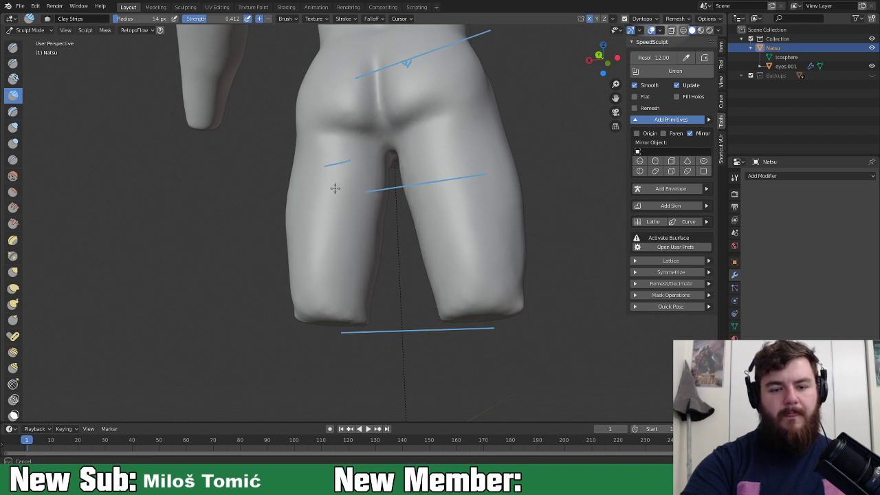
Step: Refine the outer sides of the lower thighs and the front of the crotch with Clay Strips
mouse_move(373, 284)
middle_down()
mouse_move(421, 305)
mouse_move(413, 306)
middle_up()
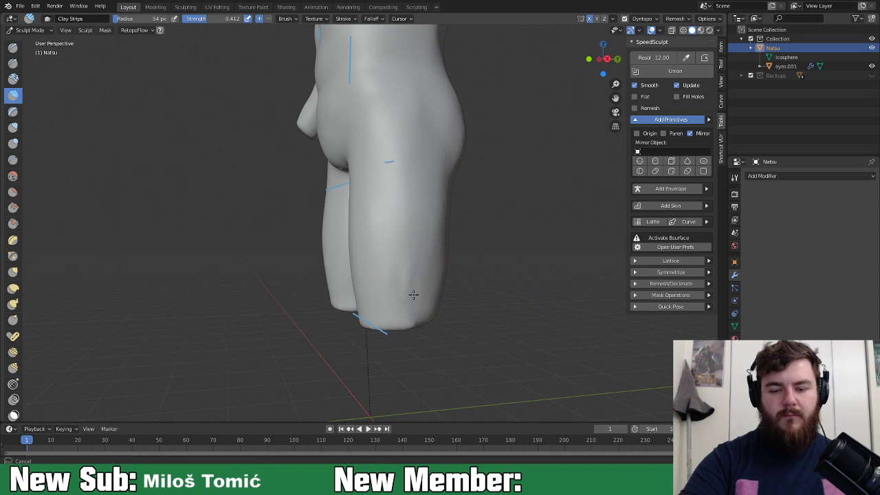
middle_drag(383, 220, 486, 273)
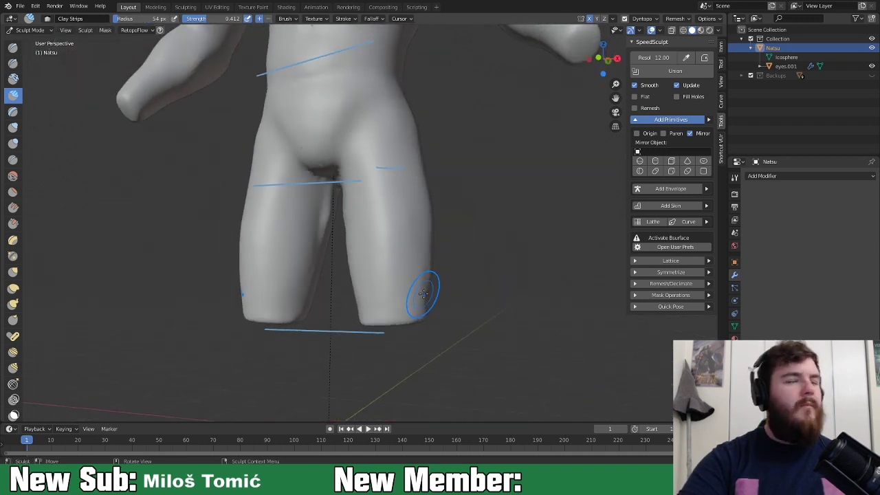
mouse_move(444, 295)
middle_down()
mouse_move(471, 268)
mouse_move(367, 257)
middle_up()
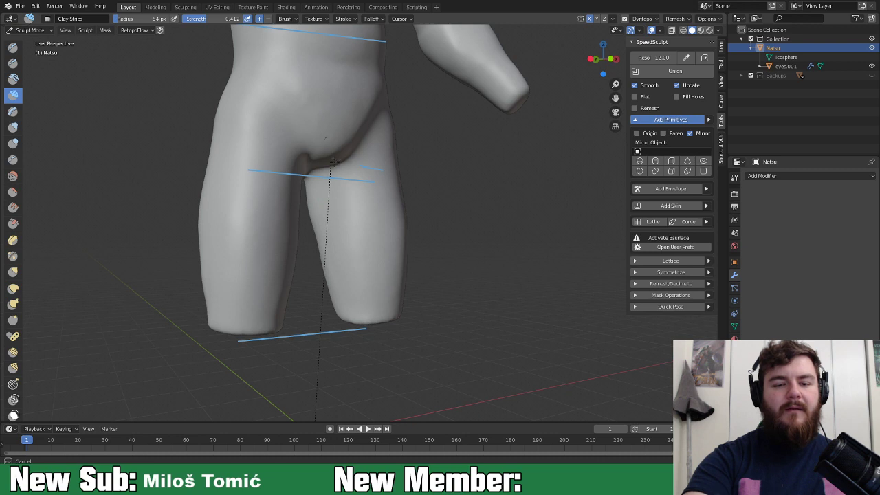
middle_drag(330, 141, 336, 140)
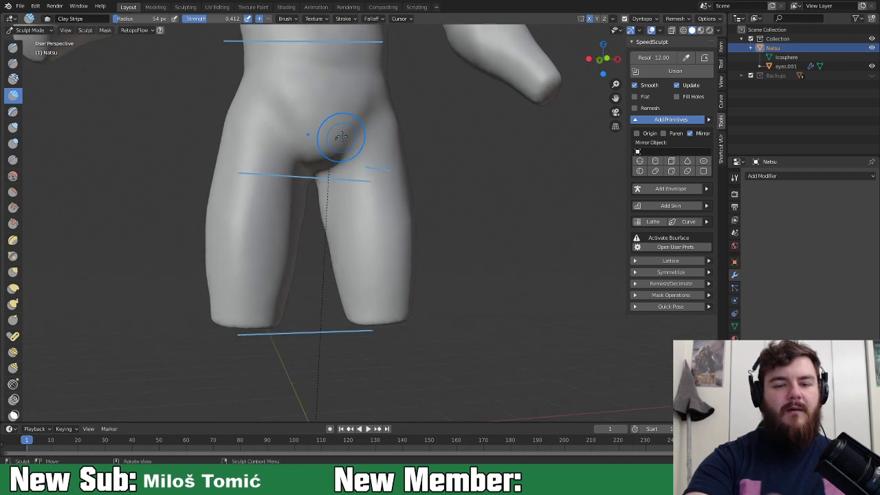
middle_drag(344, 98, 343, 96)
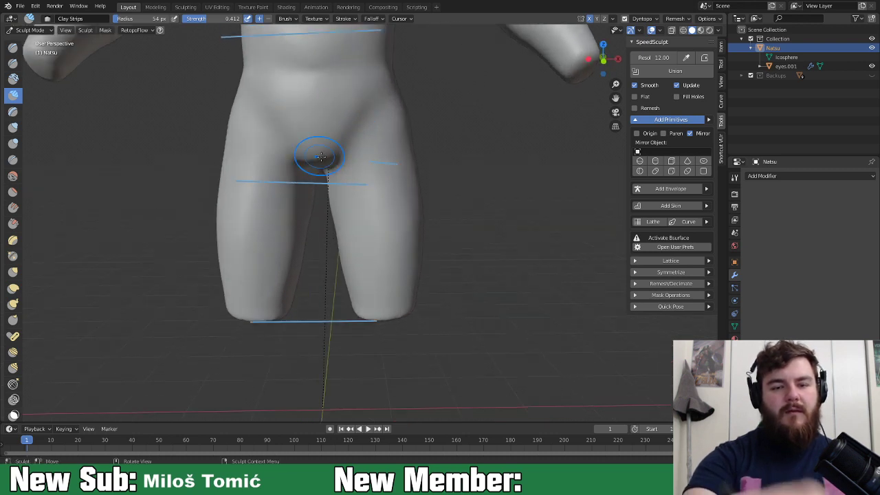
Step: Fill out the lower abdomen between the waist and crotch with Clay Strips, following the groin lines on both sides
scroll(387, 173, down, 5)
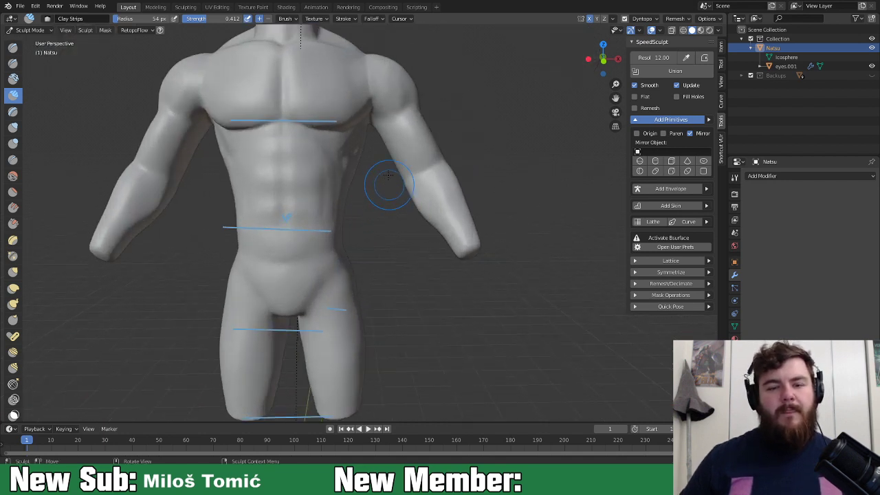
shift+middle_drag(388, 164, 387, 187)
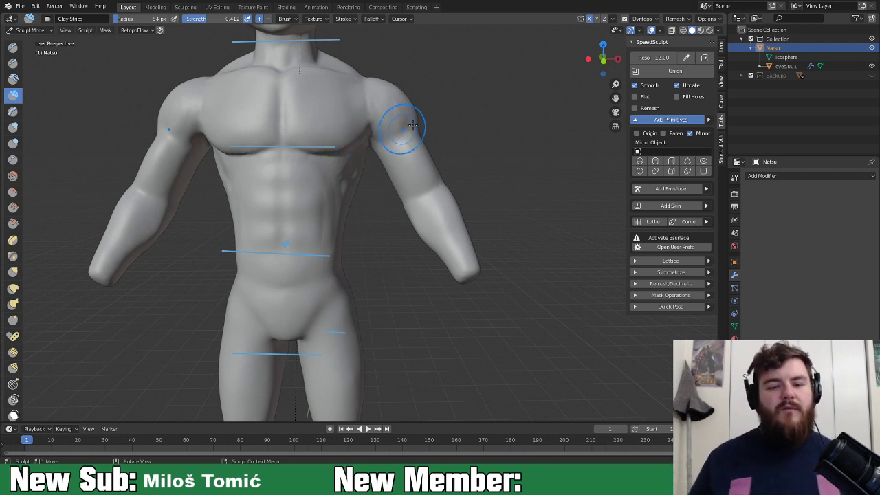
shift+middle_drag(424, 343, 437, 287)
scroll(410, 297, up, 3)
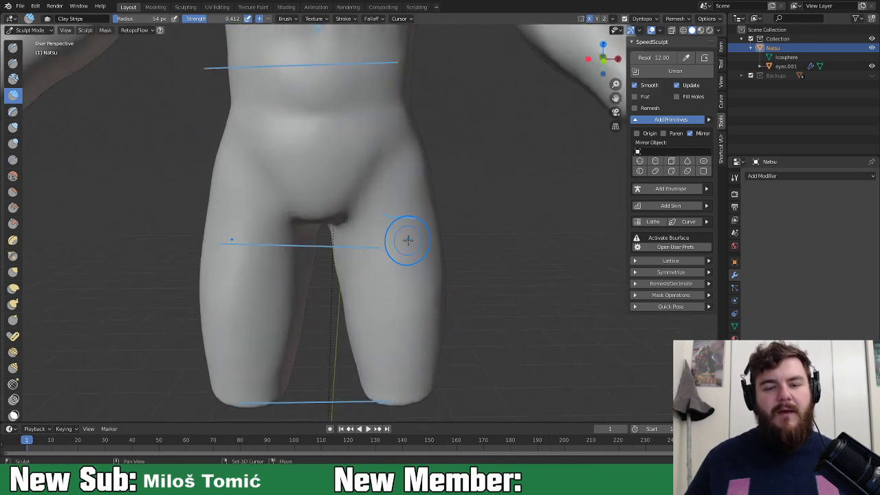
shift+middle_drag(408, 238, 410, 326)
scroll(397, 331, up, 1)
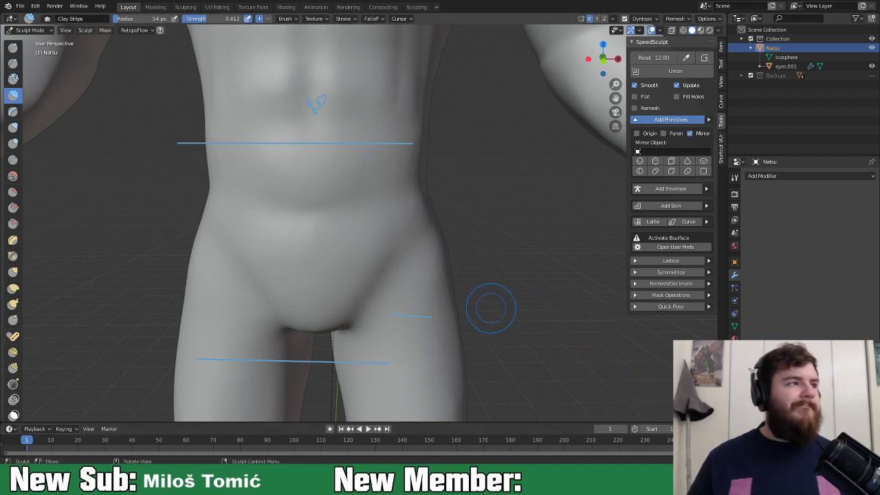
mouse_move(472, 323)
middle_down()
mouse_move(477, 298)
mouse_move(481, 320)
middle_up()
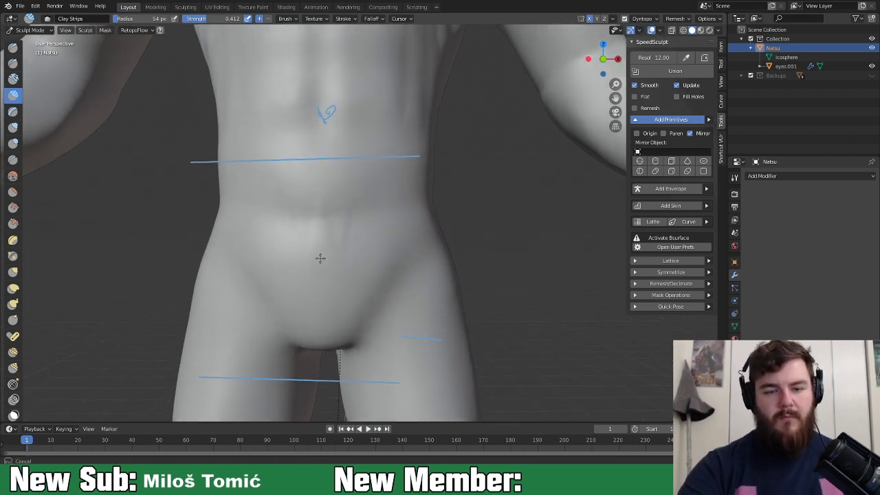
mouse_move(368, 190)
mouse_down()
mouse_move(367, 269)
mouse_move(384, 250)
mouse_up()
mouse_move(382, 220)
mouse_down()
mouse_move(345, 193)
mouse_move(329, 265)
mouse_move(359, 216)
mouse_move(367, 269)
mouse_move(393, 217)
mouse_up()
drag(365, 264, 364, 285)
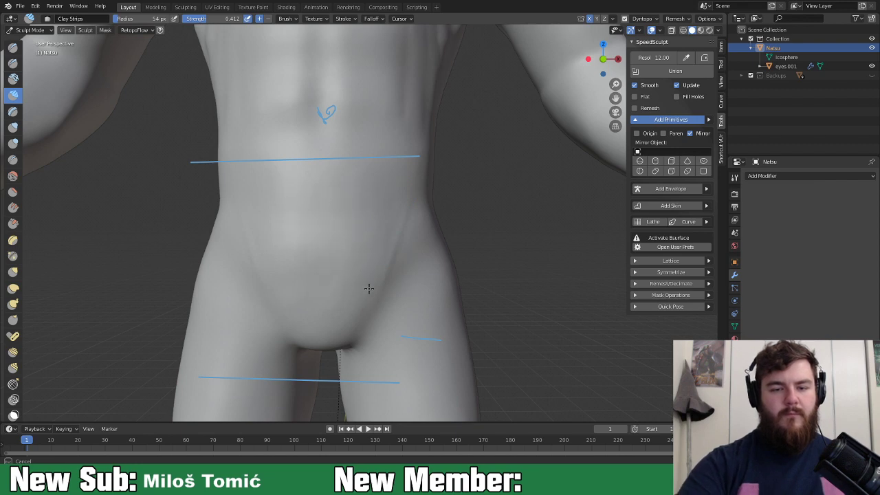
Step: Build up the front ridge of the hip bone below the waist with Clay Strips
mouse_move(456, 220)
middle_down()
mouse_move(405, 240)
mouse_move(409, 231)
mouse_move(384, 236)
mouse_move(447, 250)
mouse_move(439, 249)
middle_up()
drag(426, 257, 422, 233)
mouse_move(444, 217)
middle_down()
mouse_move(422, 235)
mouse_move(491, 185)
mouse_move(463, 202)
mouse_move(464, 231)
middle_up()
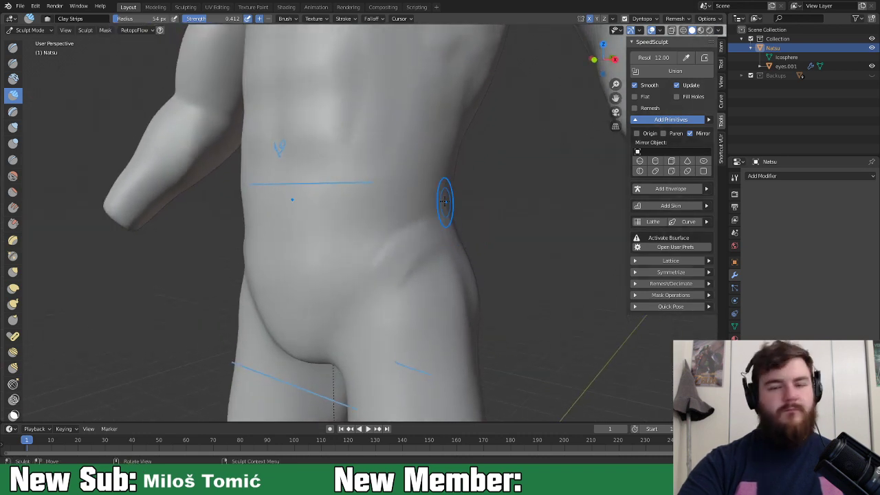
Step: Build up the oblique muscle on the side of the waist and define the groove between it and the hip bone
mouse_move(414, 134)
mouse_down()
mouse_move(390, 196)
mouse_move(413, 196)
mouse_up()
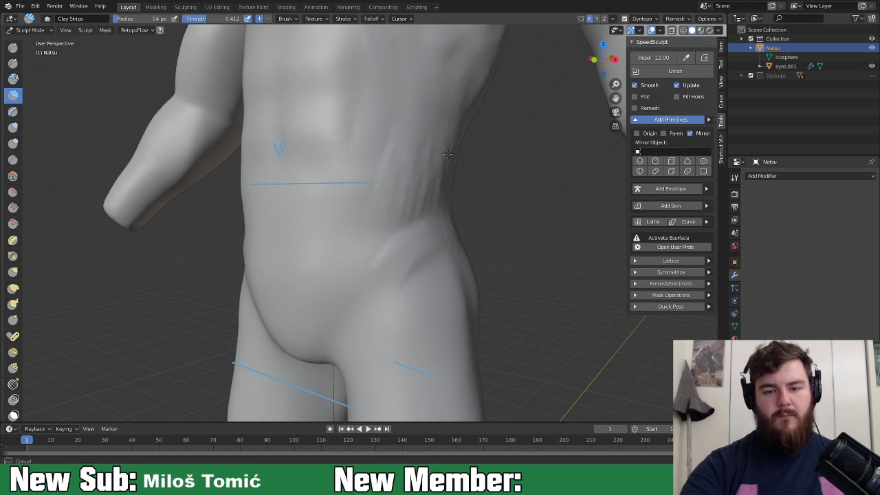
mouse_move(382, 240)
mouse_down()
mouse_move(420, 225)
mouse_move(382, 223)
mouse_move(411, 214)
mouse_up()
drag(458, 196, 450, 230)
mouse_move(419, 255)
mouse_down()
mouse_move(392, 265)
mouse_move(408, 226)
mouse_move(451, 201)
mouse_up()
middle_drag(456, 198, 417, 210)
mouse_move(418, 211)
mouse_down()
mouse_move(430, 201)
mouse_move(361, 204)
mouse_move(402, 154)
mouse_move(434, 175)
mouse_move(454, 127)
mouse_up()
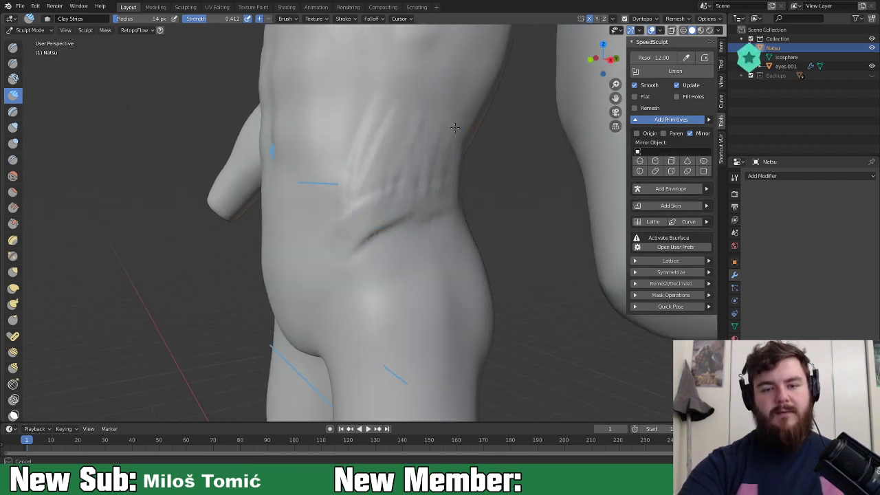
Step: Smooth the side of the waist and refine the oblique's front lower edge above the hip bone
mouse_move(380, 112)
shift+mouse_down()
mouse_move(363, 177)
mouse_move(383, 220)
mouse_move(396, 217)
shift+mouse_up()
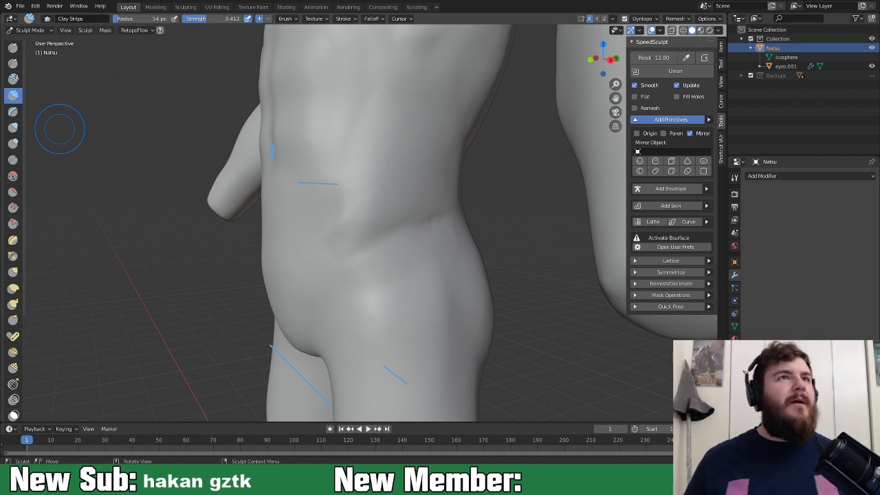
middle_drag(433, 251, 398, 188)
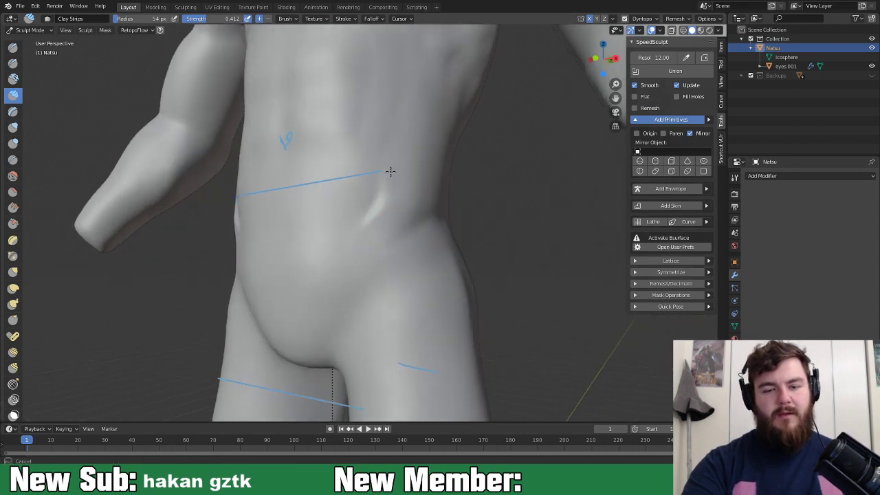
mouse_move(429, 205)
middle_down()
mouse_move(402, 213)
mouse_move(452, 231)
middle_up()
Step: Sharpen the groove above the hip bone and the cleft between the buttocks with the Crease brush
key(shift+c)
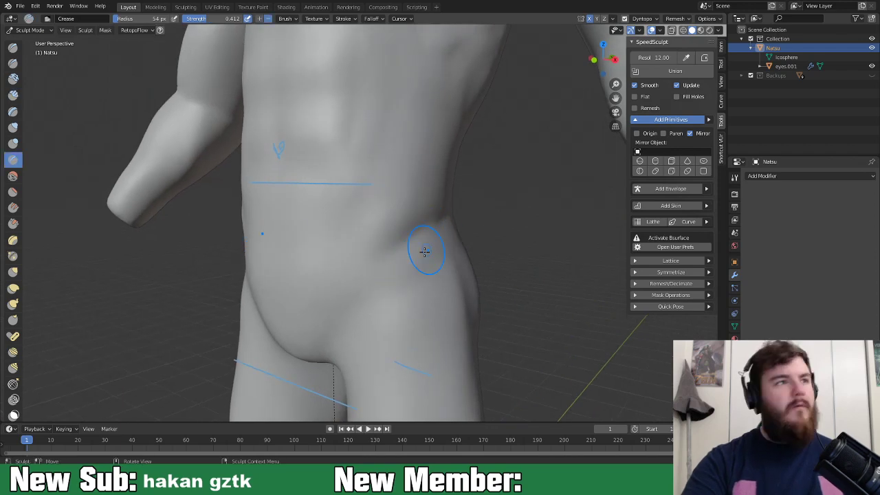
mouse_move(424, 246)
middle_down()
mouse_move(389, 245)
mouse_move(436, 249)
mouse_move(371, 255)
mouse_move(408, 218)
middle_up()
mouse_move(453, 245)
middle_down()
mouse_move(373, 233)
mouse_move(430, 233)
mouse_move(348, 211)
mouse_move(426, 200)
mouse_move(438, 179)
middle_up()
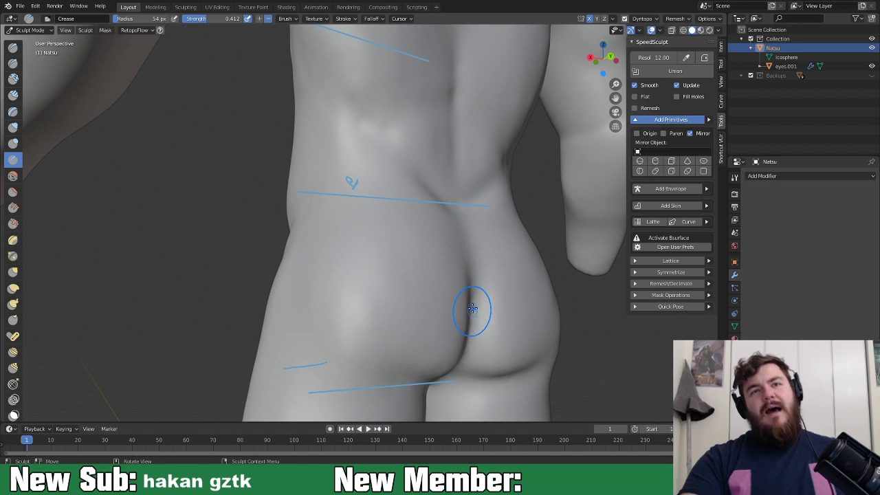
mouse_move(460, 219)
middle_down()
mouse_move(481, 196)
mouse_move(443, 224)
mouse_move(450, 247)
middle_up()
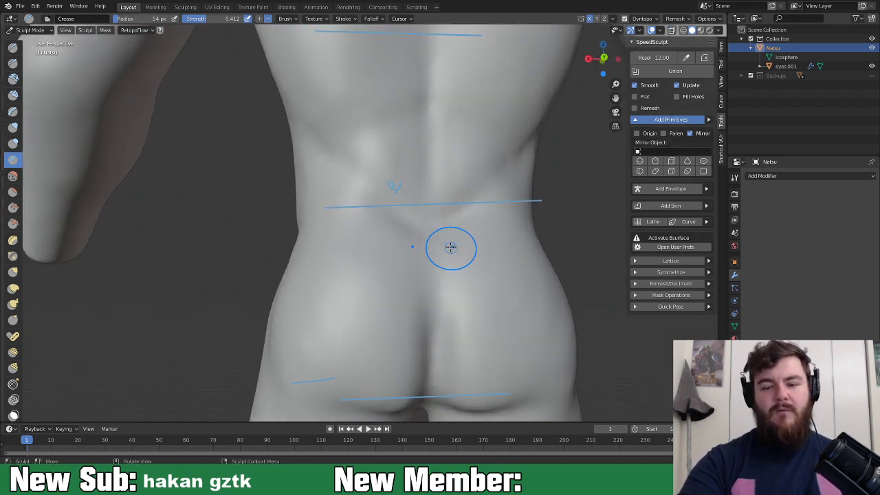
mouse_move(432, 300)
middle_down()
mouse_move(424, 265)
mouse_move(433, 269)
middle_up()
mouse_move(428, 337)
middle_down()
mouse_move(436, 283)
mouse_move(415, 295)
middle_up()
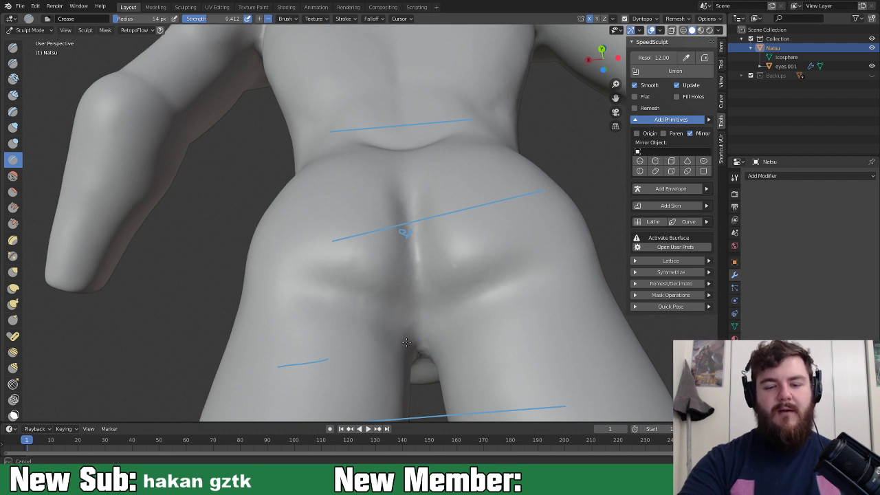
middle_drag(416, 289, 430, 236)
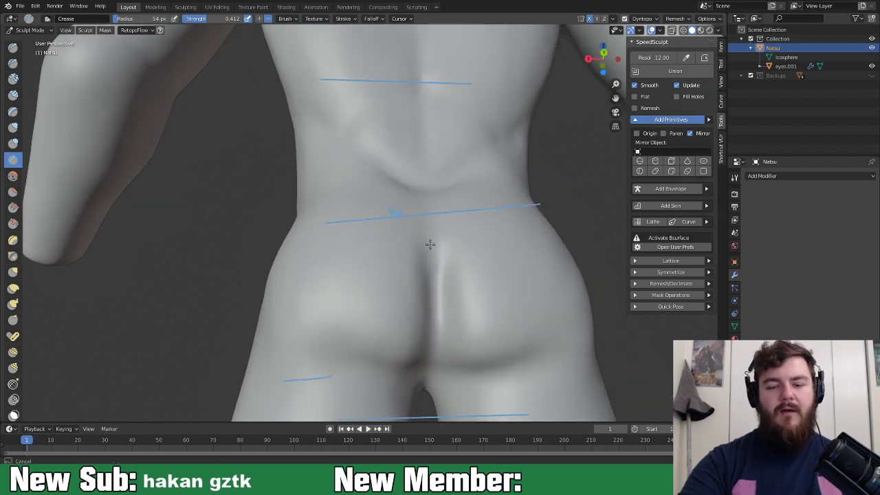
Step: Build up the inner edges of the buttocks along the upper cleft with Clay Strips
key(c)
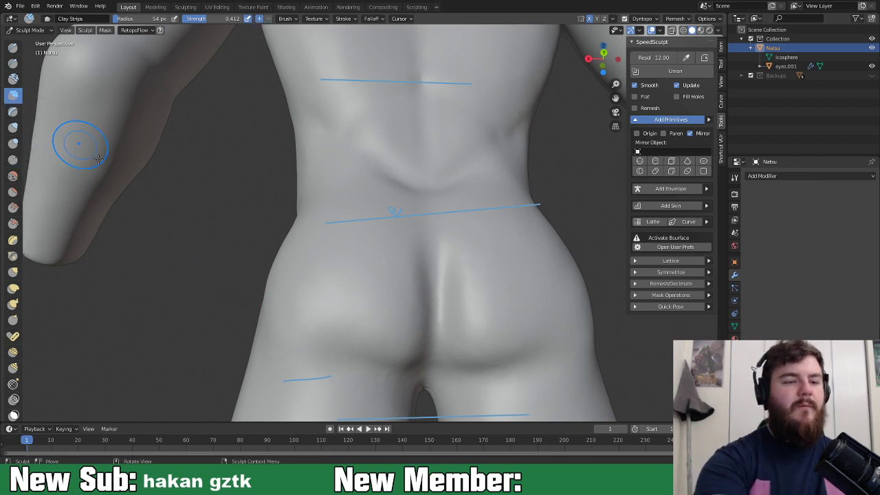
middle_drag(411, 268, 406, 266)
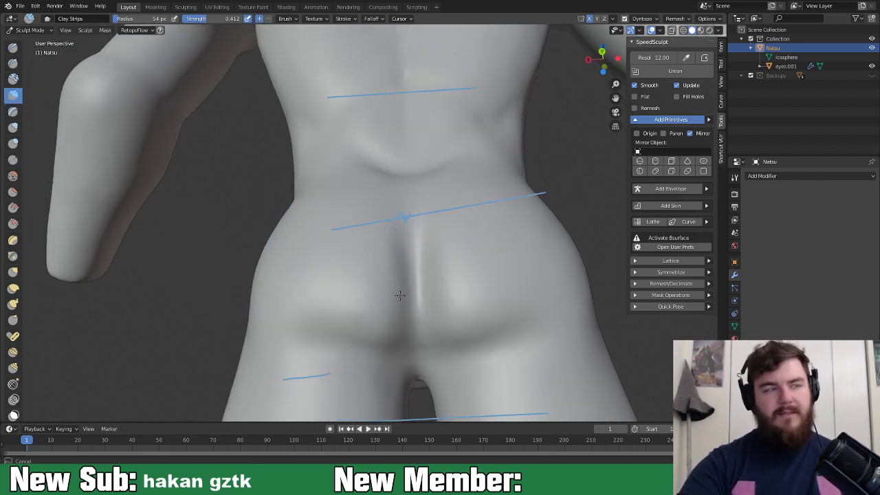
mouse_move(401, 261)
mouse_down()
mouse_move(404, 241)
mouse_move(404, 288)
mouse_up()
mouse_move(405, 291)
mouse_down()
mouse_move(401, 321)
mouse_move(402, 248)
mouse_up()
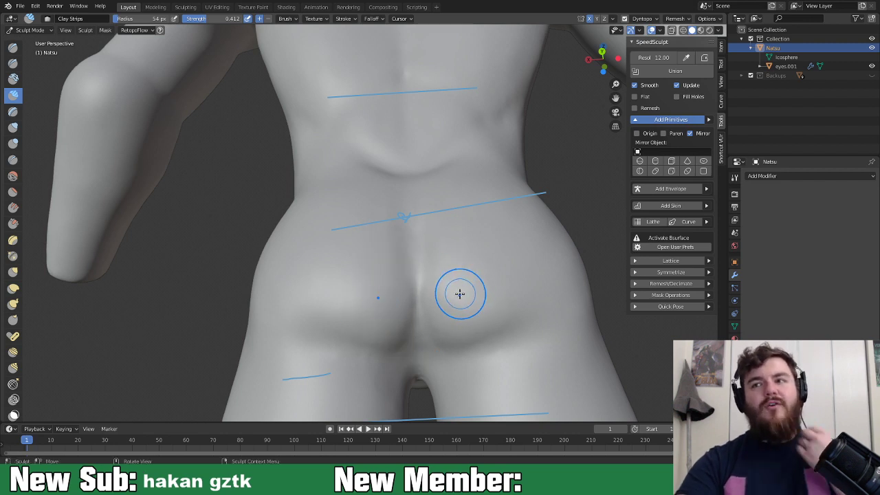
Step: Fill out the lower and outer buttocks above the gluteal fold with Clay Strips and check the whole back of the body
middle_drag(475, 291, 457, 284)
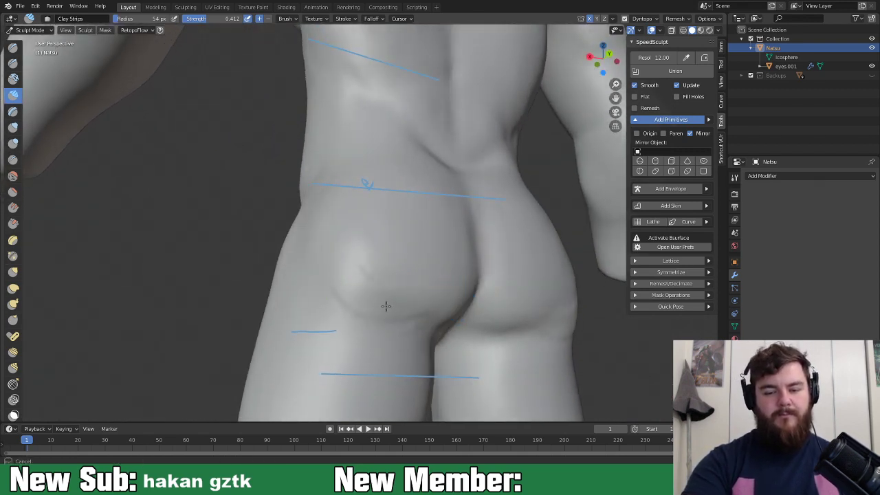
drag(371, 308, 450, 309)
middle_drag(464, 294, 444, 292)
drag(358, 296, 350, 298)
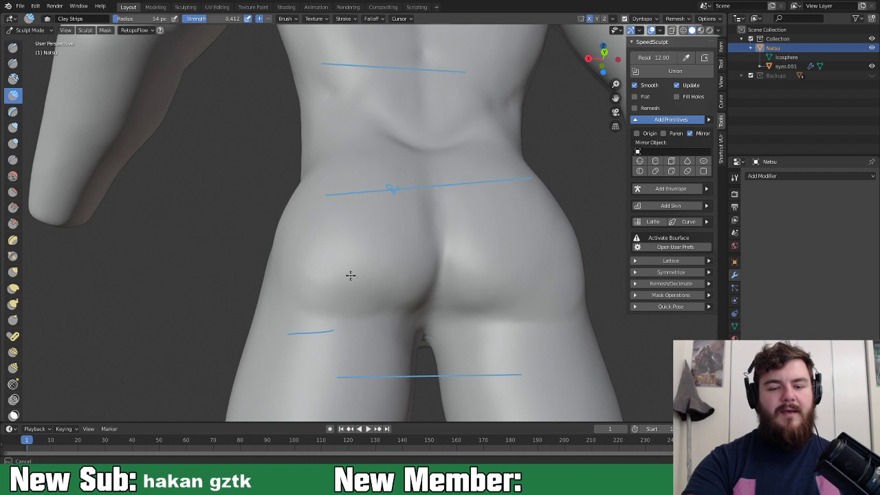
mouse_move(412, 268)
middle_down()
mouse_move(507, 321)
mouse_move(521, 303)
middle_up()
scroll(522, 302, down, 5)
middle_drag(529, 355, 427, 310)
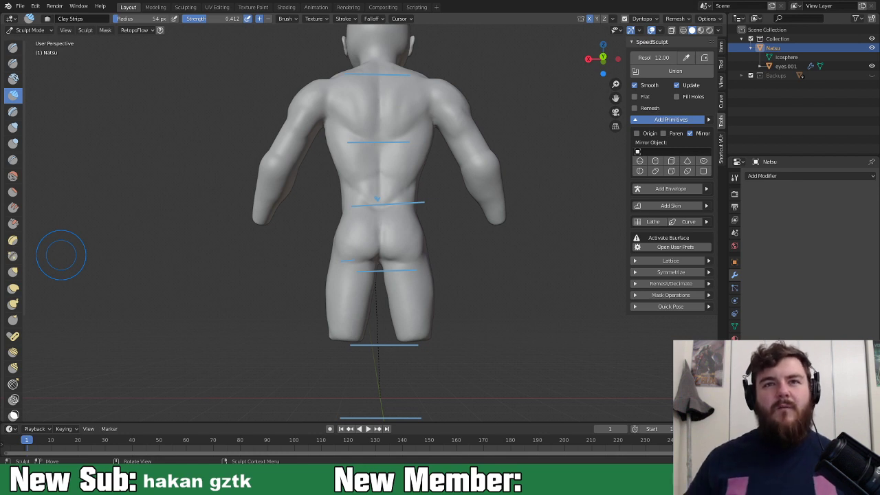
Step: Adjust the shape of the lower inner thighs with the Grab brush at a 100 px radius
middle_drag(451, 301, 403, 373)
scroll(402, 373, up, 3)
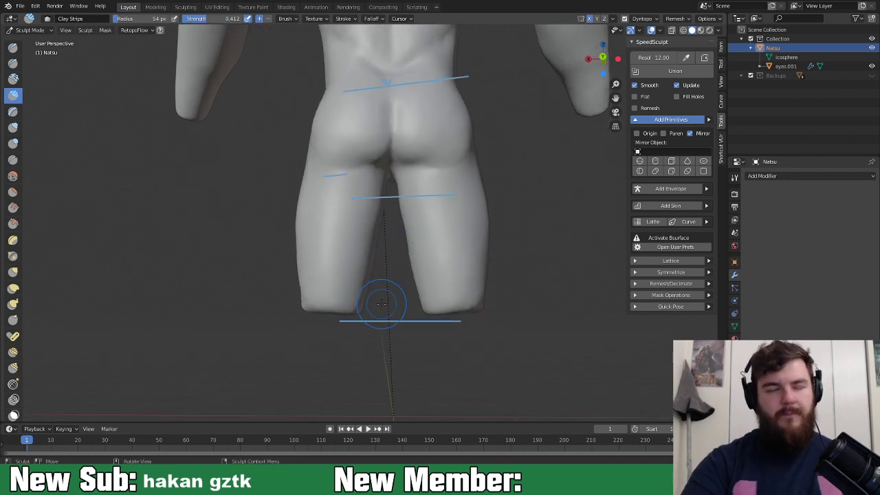
key(g)
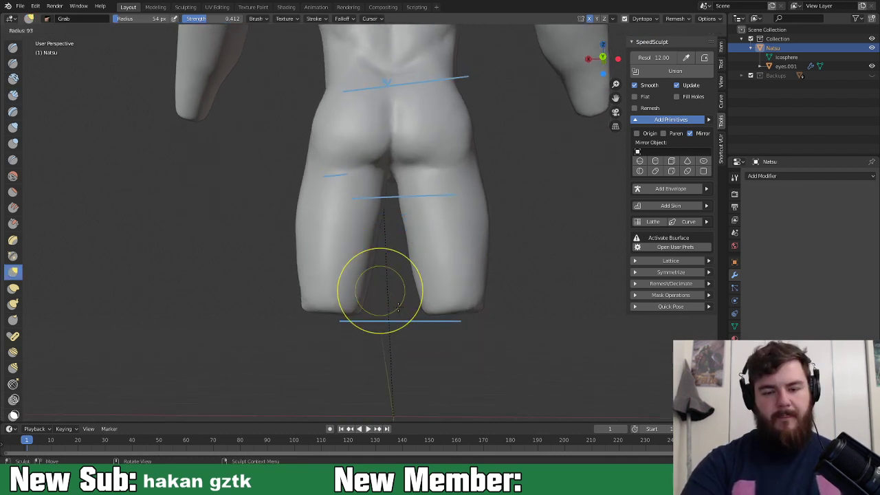
drag(369, 294, 365, 296)
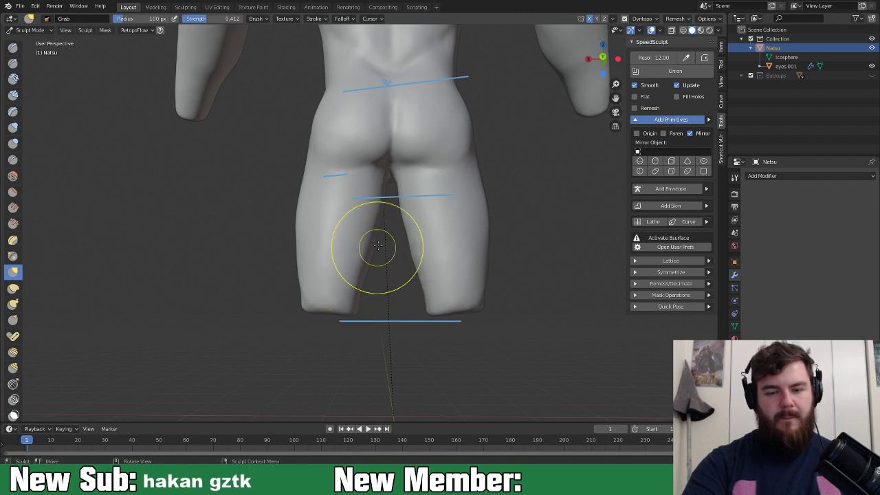
mouse_move(374, 249)
middle_down()
mouse_move(402, 263)
mouse_move(371, 294)
middle_up()
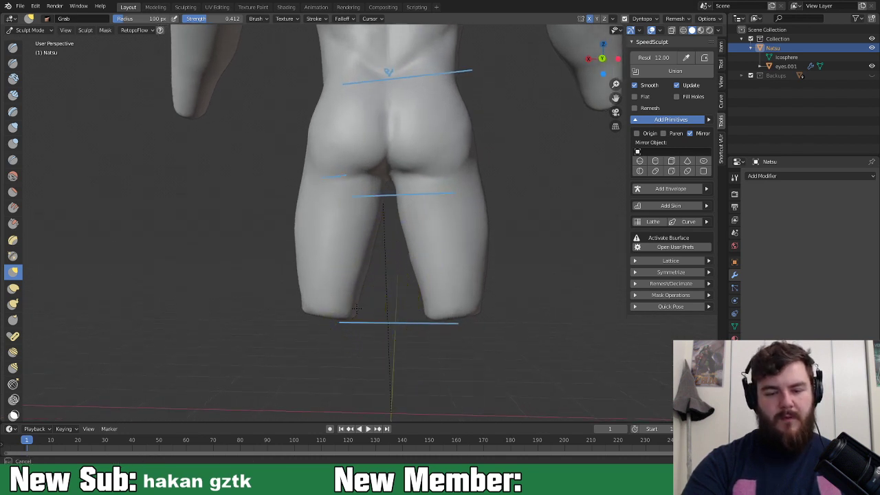
mouse_move(305, 305)
middle_down()
mouse_move(497, 293)
mouse_move(385, 309)
middle_up()
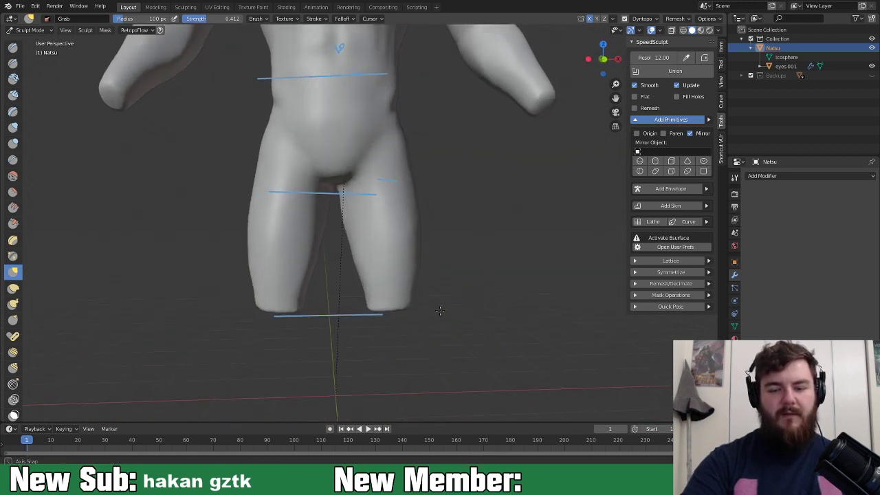
Step: Round off the flat cut ends of both thighs using the Clay Strips brush, working from below and around the legs
middle_drag(424, 295, 409, 252)
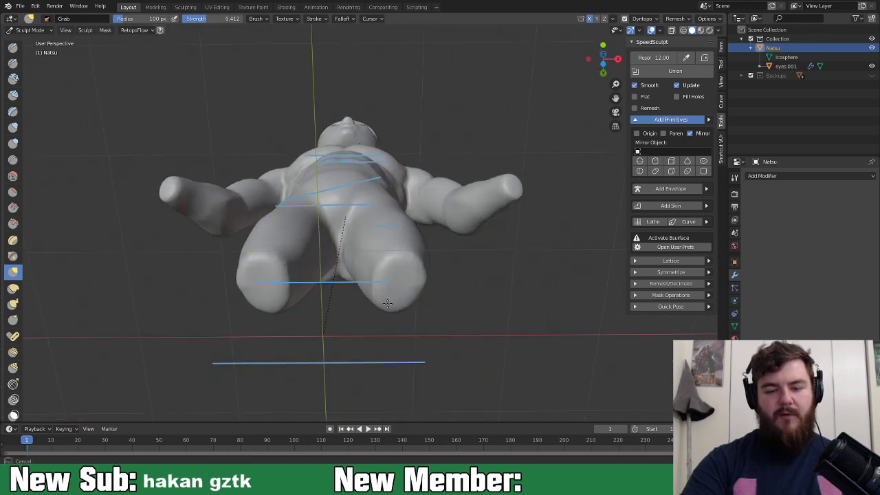
mouse_move(430, 275)
middle_down()
mouse_move(418, 290)
mouse_move(413, 273)
mouse_move(313, 309)
mouse_move(451, 227)
mouse_move(424, 244)
middle_up()
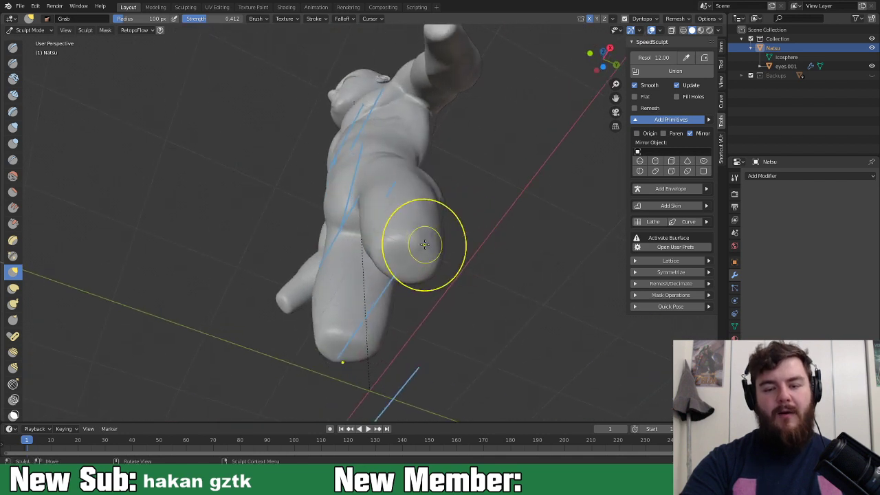
click(13, 94)
key(f)
click(397, 227)
mouse_move(395, 228)
middle_down()
mouse_move(379, 240)
mouse_move(393, 225)
mouse_move(377, 215)
middle_up()
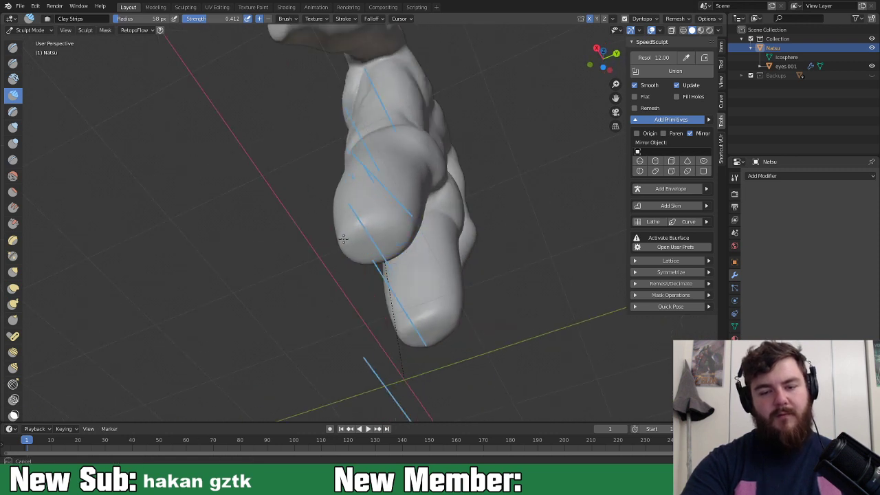
middle_drag(391, 236, 463, 278)
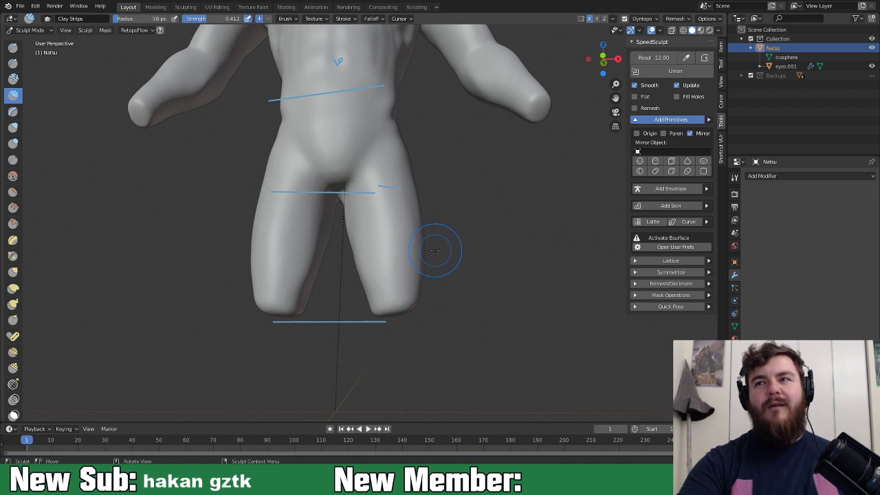
mouse_move(387, 282)
middle_down()
mouse_move(400, 251)
mouse_move(366, 310)
mouse_move(382, 279)
middle_up()
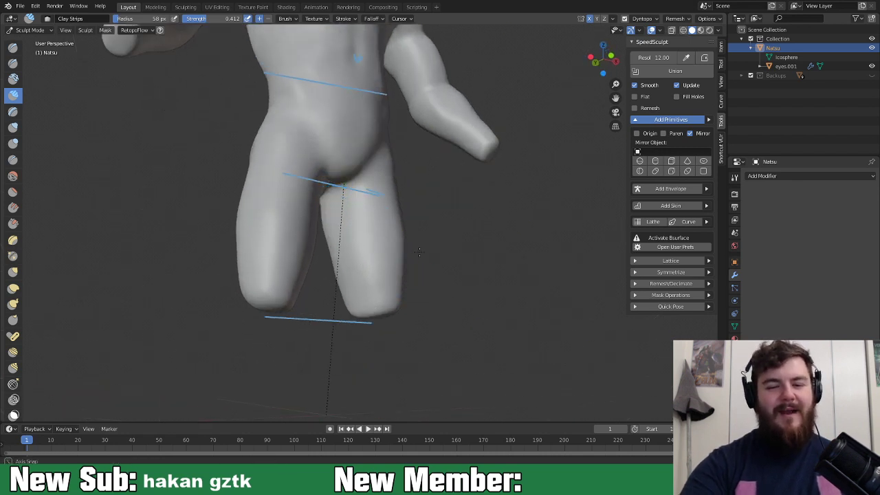
middle_drag(421, 252, 415, 254)
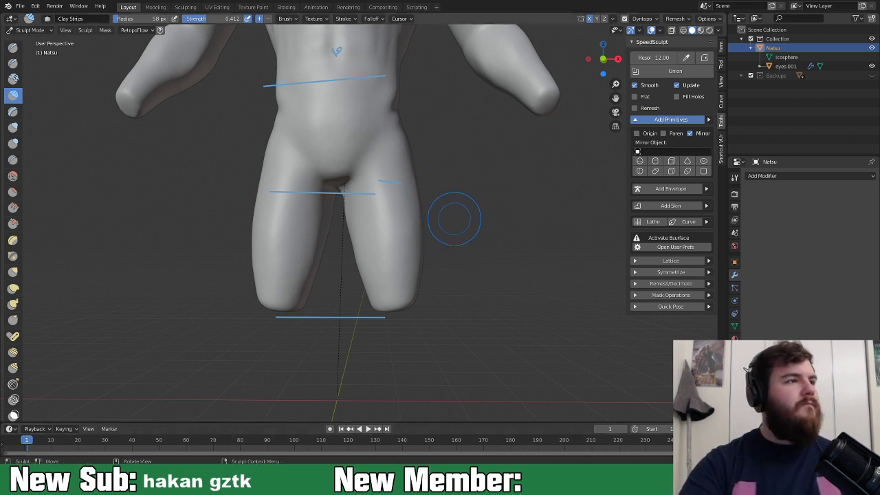
Step: Nudge the hip and groin contour into shape with the Grab brush
mouse_move(456, 193)
middle_down()
mouse_move(446, 194)
mouse_move(460, 195)
mouse_move(458, 222)
mouse_move(432, 186)
mouse_move(398, 198)
middle_up()
key(g)
drag(398, 198, 395, 198)
drag(378, 234, 380, 231)
Step: Carve the fold between the hip and lower abdomen using the Crease brush at a 52 px radius
mouse_move(399, 196)
middle_down()
mouse_move(419, 189)
mouse_move(411, 193)
middle_up()
key(shift+c)
key(f)
click(410, 185)
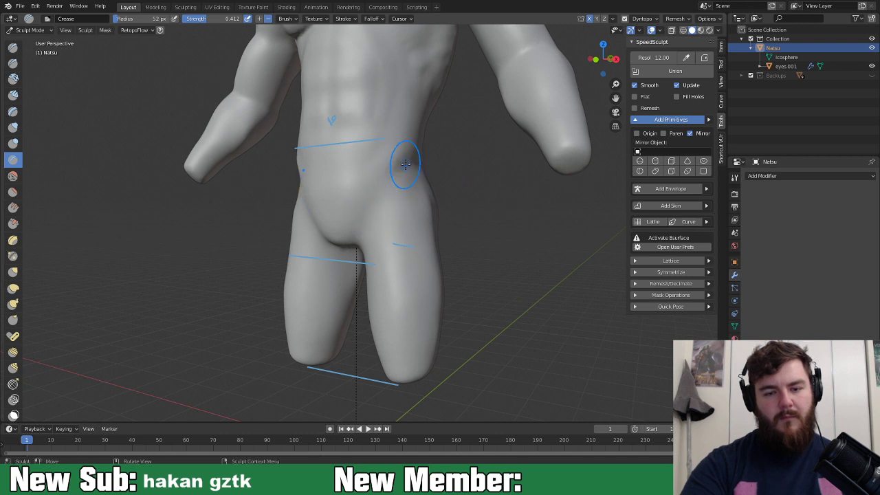
middle_drag(406, 177, 403, 177)
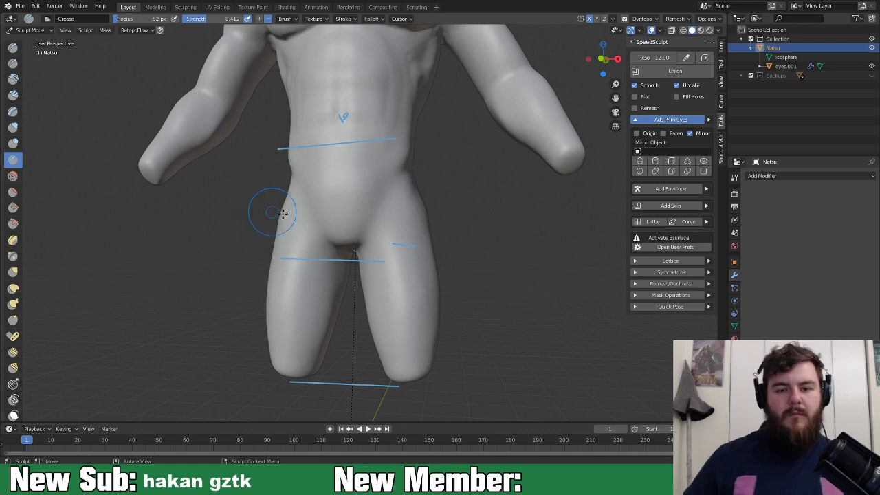
Step: Sharpen the hip fold up to the outer waist with the Crease brush reduced to a 43 px radius
scroll(384, 192, up, 4)
mouse_move(463, 142)
middle_down()
mouse_move(469, 181)
mouse_move(439, 167)
middle_up()
key(f)
click(441, 166)
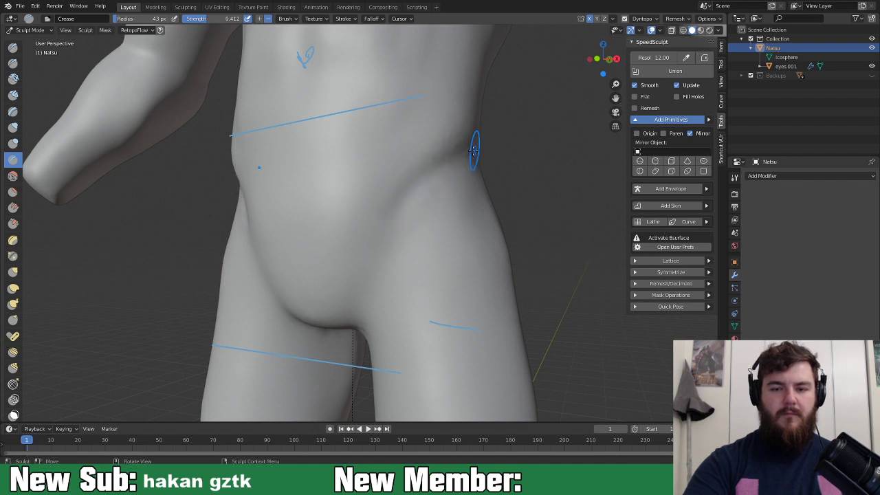
middle_drag(477, 147, 408, 191)
middle_drag(479, 188, 431, 177)
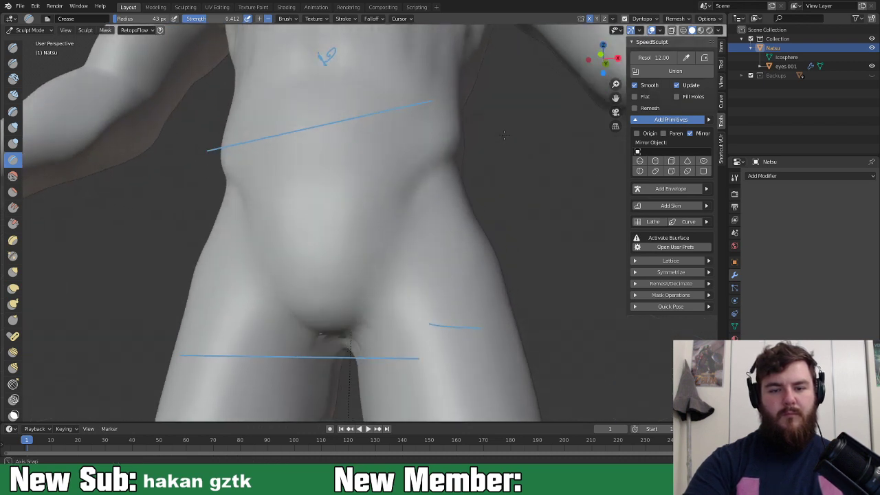
scroll(512, 137, down, 4)
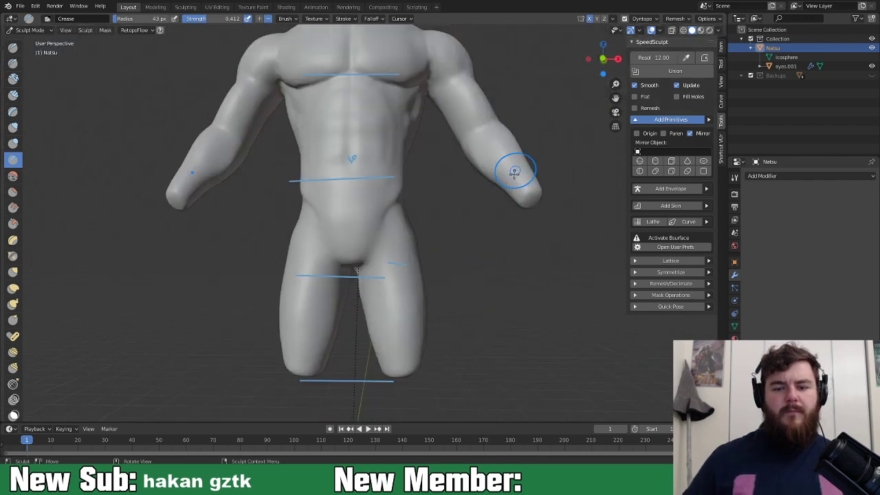
scroll(541, 218, down, 4)
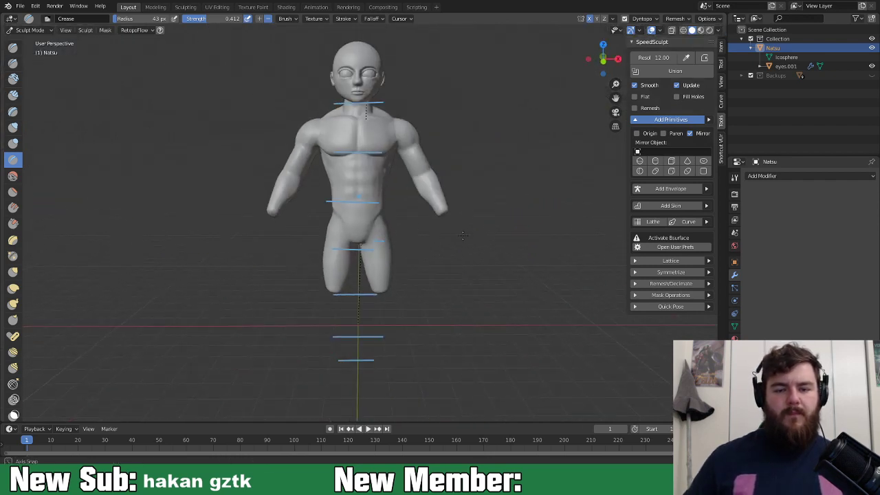
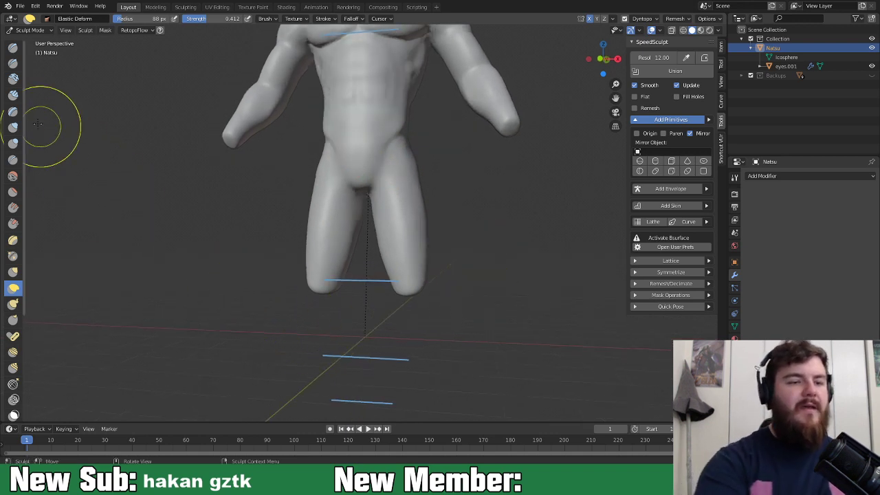
Step: Build up muscle volume along the front of the thighs with Clay Strips at a 53 px radius
click(12, 94)
key(f)
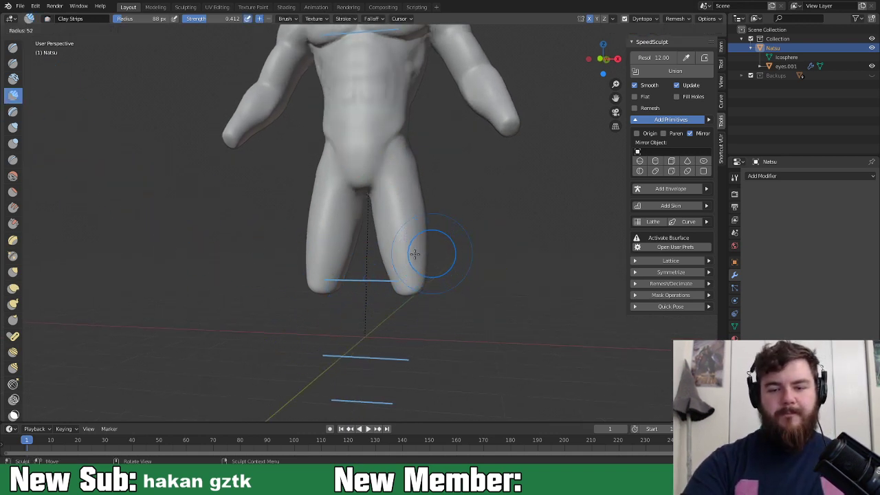
click(428, 252)
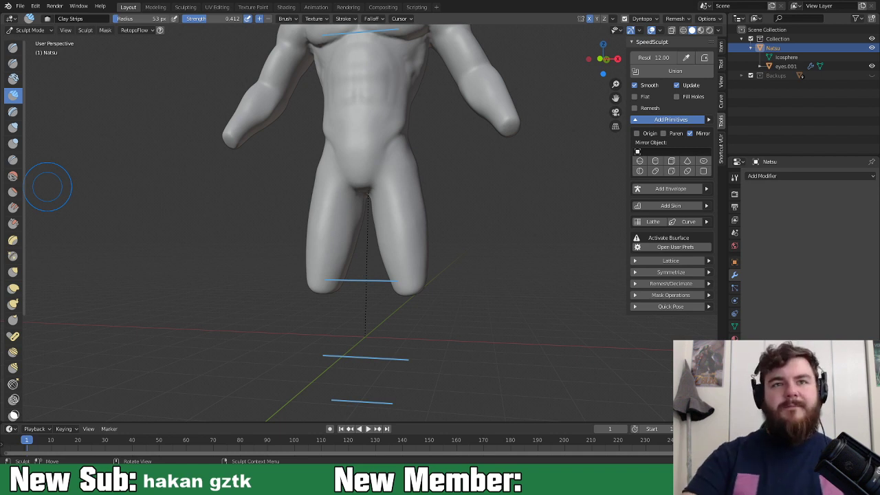
middle_drag(422, 271, 451, 222)
scroll(449, 280, up, 3)
drag(389, 189, 402, 277)
drag(372, 190, 404, 275)
drag(415, 201, 440, 289)
drag(447, 237, 449, 292)
Step: Continue the Clay Strips muscle build-up around the outer side and back of the thighs
middle_drag(445, 180, 455, 143)
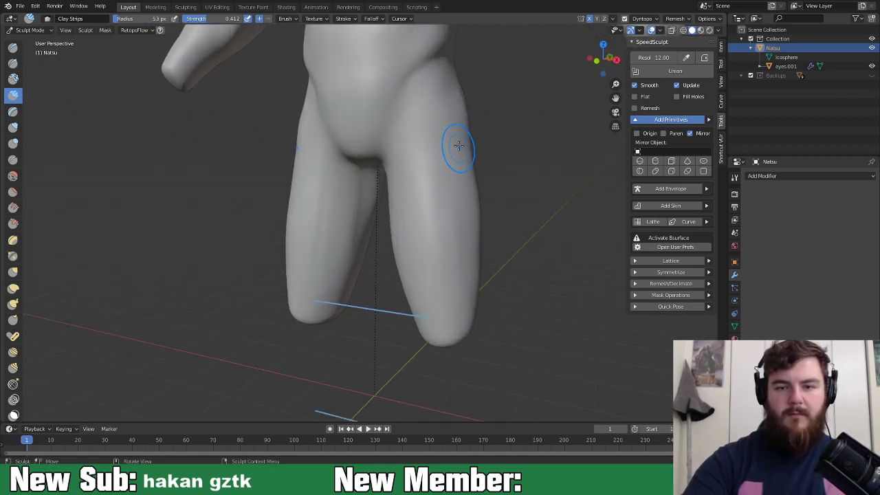
mouse_move(436, 112)
middle_down()
mouse_move(446, 139)
mouse_move(485, 130)
mouse_move(468, 181)
mouse_move(481, 166)
middle_up()
middle_drag(477, 256, 449, 232)
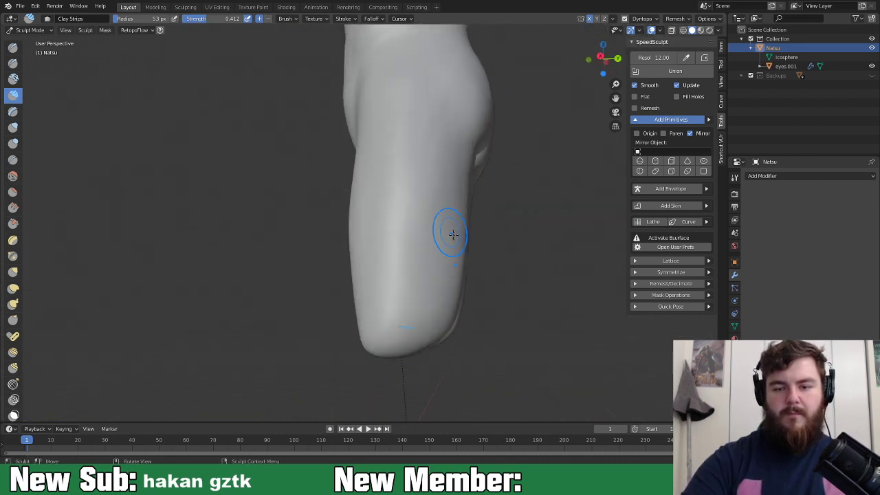
mouse_move(431, 338)
middle_down()
mouse_move(449, 252)
mouse_move(403, 251)
mouse_move(420, 290)
mouse_move(392, 291)
middle_up()
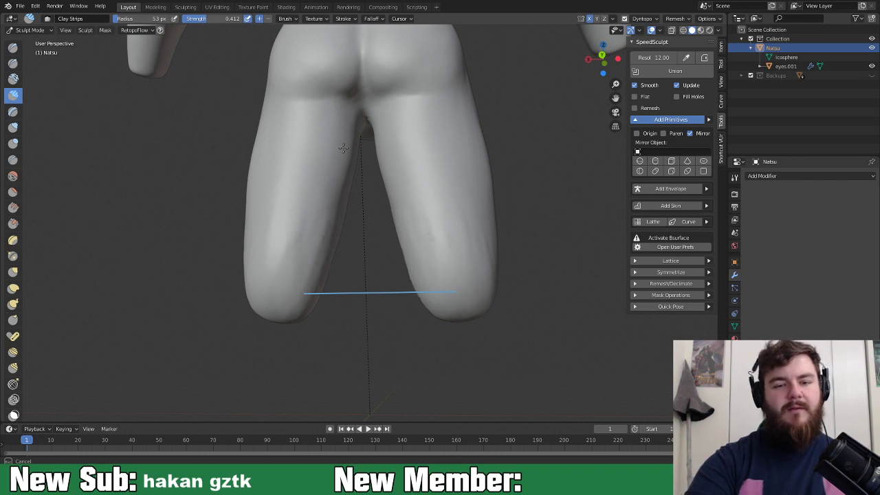
middle_drag(287, 289, 360, 275)
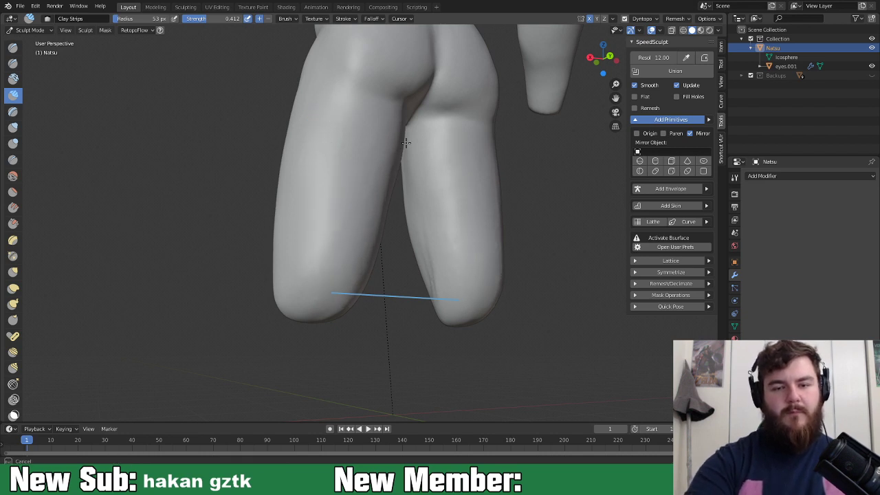
middle_drag(339, 210, 455, 222)
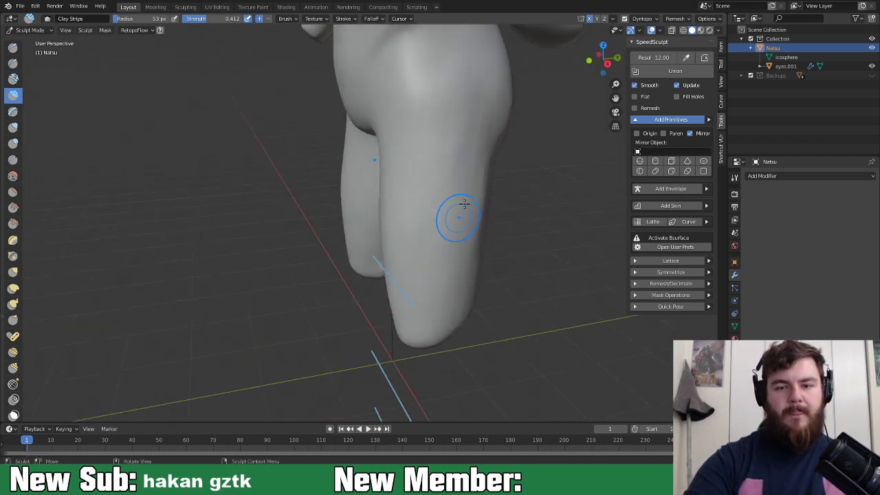
mouse_move(440, 298)
middle_down()
mouse_move(497, 275)
mouse_move(377, 281)
middle_up()
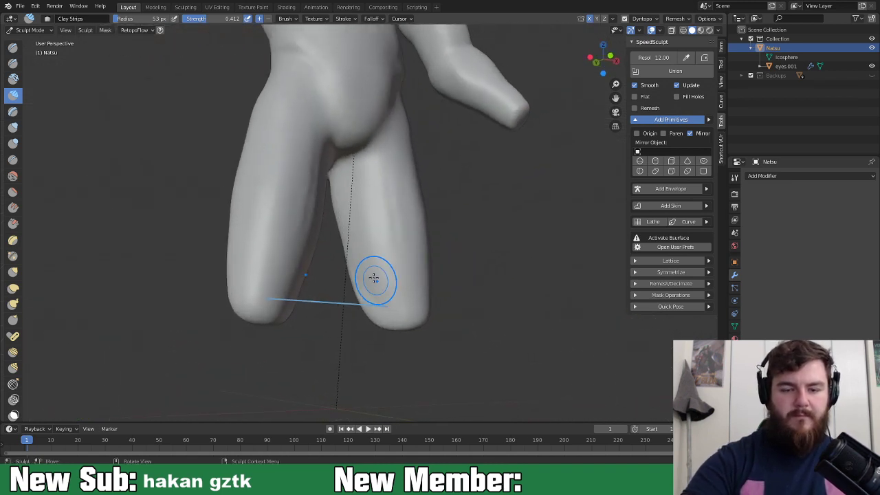
Step: Reshape the lower abdomen and groin line with the Grab brush at an 82 px radius
mouse_move(391, 234)
middle_down()
mouse_move(438, 246)
mouse_move(414, 243)
mouse_move(437, 318)
mouse_move(418, 296)
mouse_move(430, 269)
mouse_move(381, 287)
mouse_move(405, 227)
mouse_move(402, 195)
mouse_move(414, 162)
middle_up()
key(g)
key(f)
click(416, 169)
drag(386, 148, 383, 163)
drag(357, 202, 367, 179)
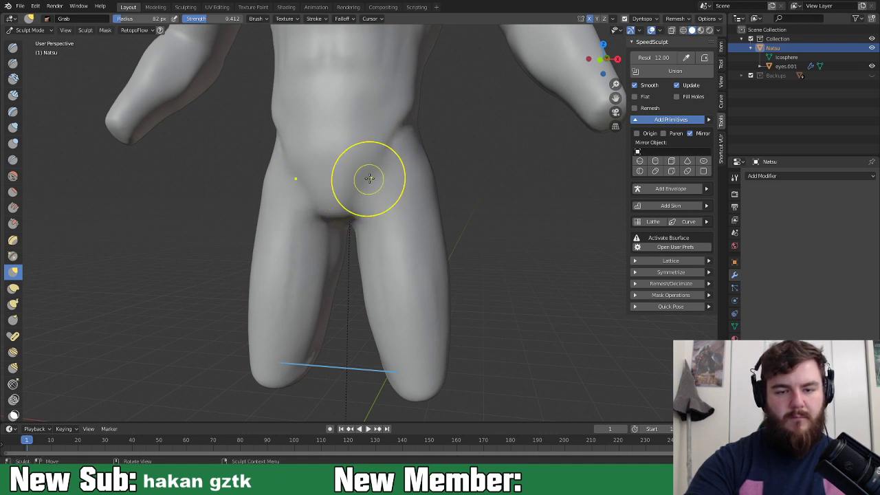
mouse_move(366, 179)
middle_down()
mouse_move(416, 167)
mouse_move(393, 167)
mouse_move(356, 209)
middle_up()
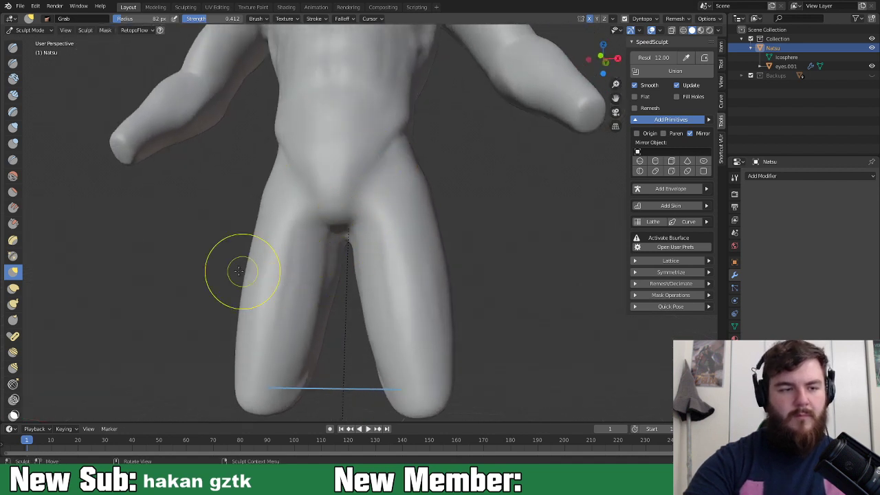
Step: Add volume to the lower abdomen above the groin using Clay Strips at a 69 px radius
click(12, 95)
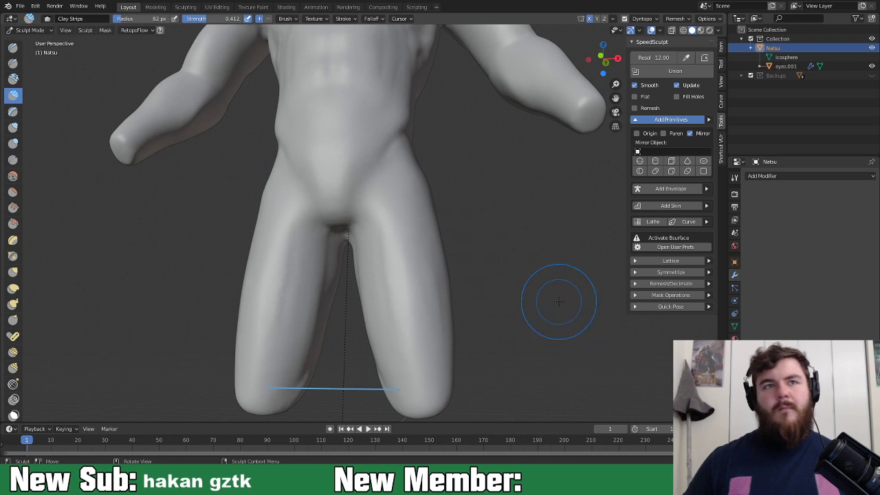
scroll(550, 297, up, 4)
key(f)
click(315, 117)
drag(316, 118, 326, 137)
mouse_move(333, 118)
mouse_down()
mouse_move(338, 85)
mouse_move(344, 124)
mouse_up()
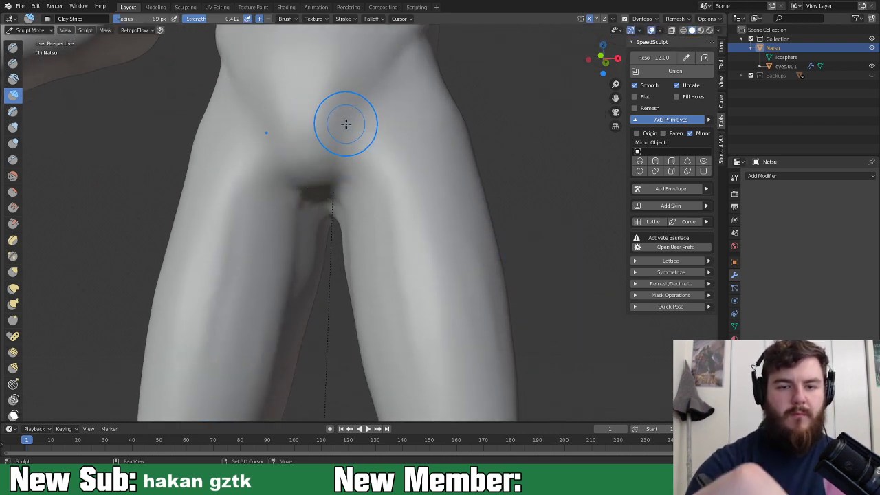
middle_drag(344, 124, 365, 120)
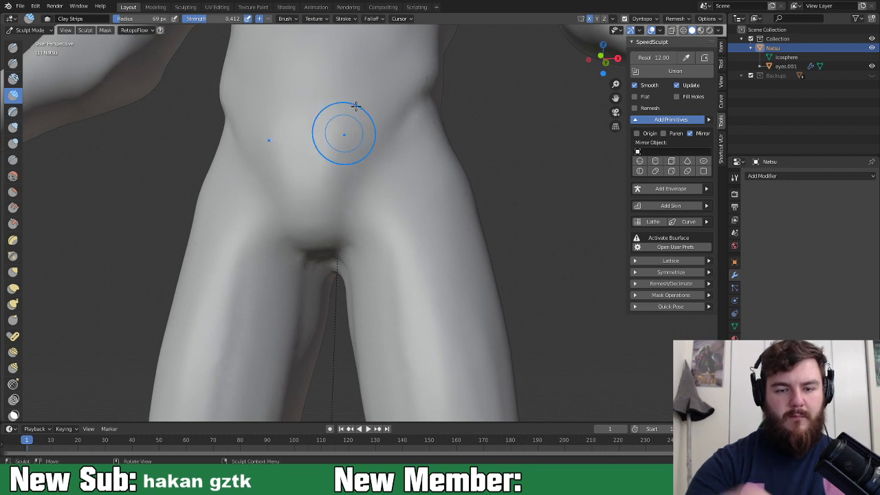
mouse_move(316, 222)
middle_down()
mouse_move(323, 202)
mouse_move(322, 254)
middle_up()
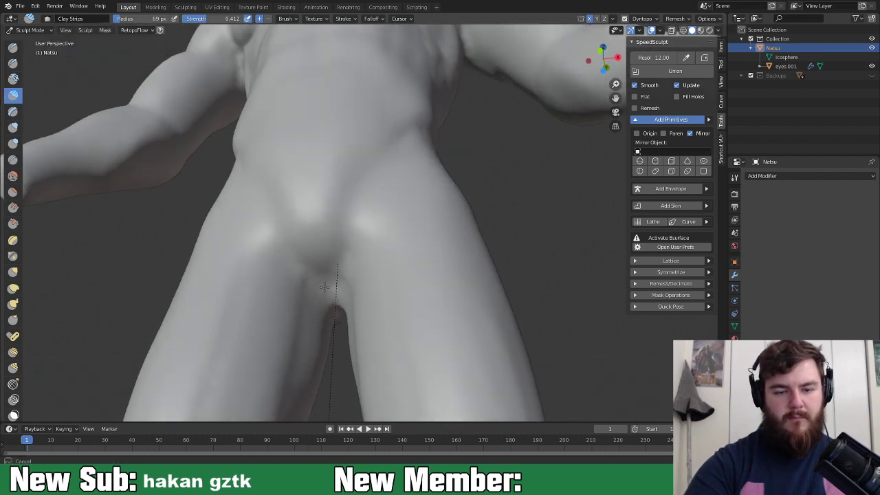
Step: Fill out the groin and upper inner thighs with Clay Strips strokes running down the legs
drag(343, 260, 346, 291)
mouse_move(345, 293)
middle_down()
mouse_move(380, 314)
mouse_move(383, 256)
middle_up()
drag(384, 256, 366, 337)
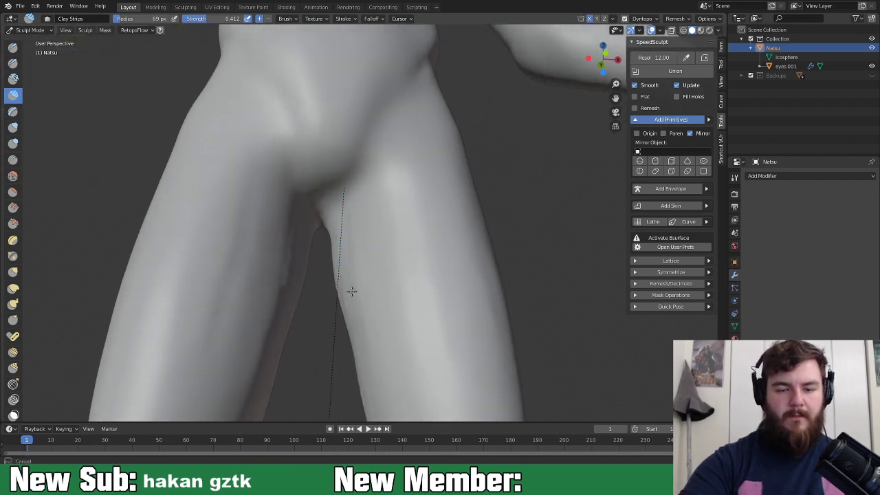
drag(327, 234, 333, 247)
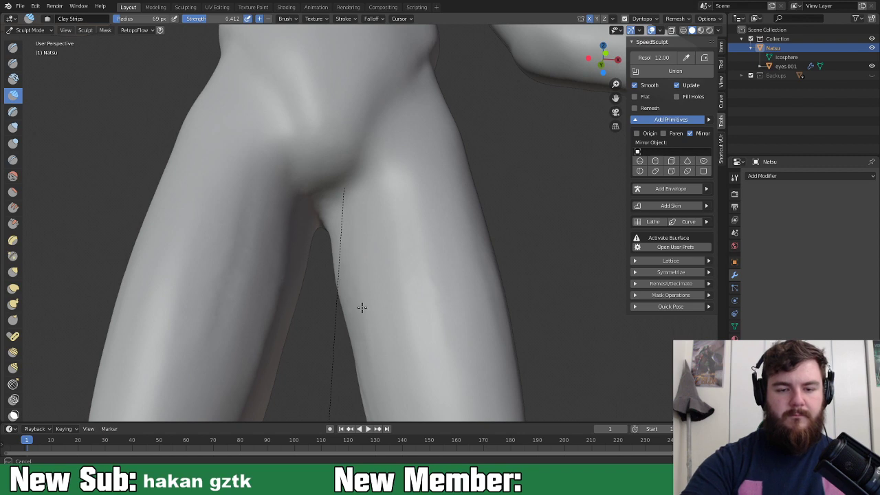
middle_drag(374, 364, 467, 337)
mouse_move(483, 305)
middle_down()
mouse_move(474, 320)
mouse_move(377, 269)
mouse_move(384, 285)
mouse_move(458, 309)
mouse_move(373, 299)
mouse_move(456, 304)
middle_up()
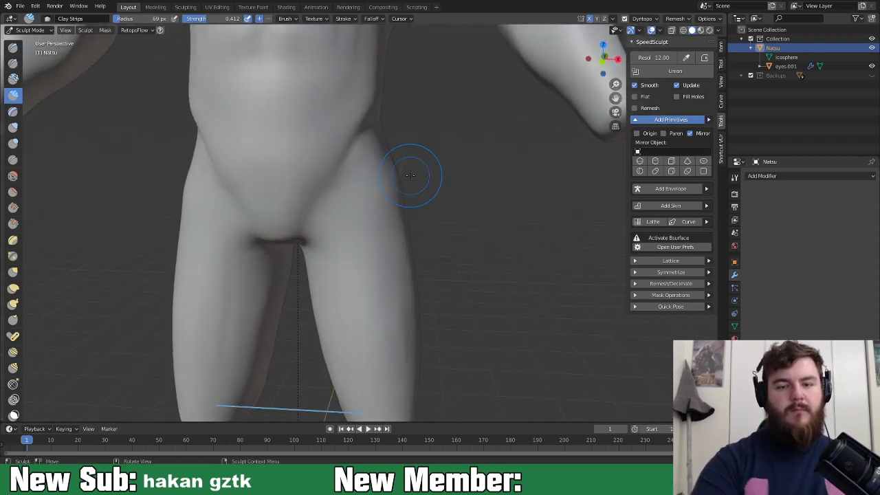
Step: Reshape the sides of the waist and upper hips with the Grab brush at a 131 px radius
key(g)
mouse_move(418, 167)
middle_down()
mouse_move(447, 178)
mouse_move(432, 219)
mouse_move(400, 175)
middle_up()
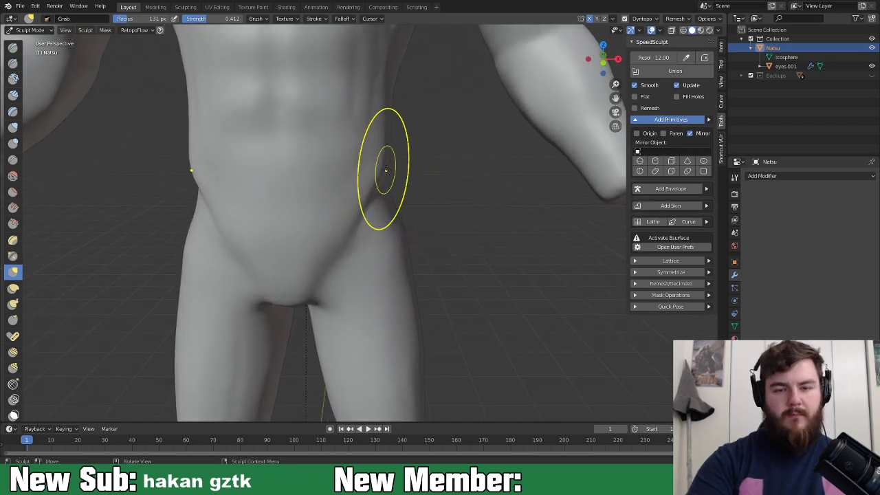
drag(385, 178, 394, 199)
drag(394, 206, 399, 211)
drag(398, 224, 403, 229)
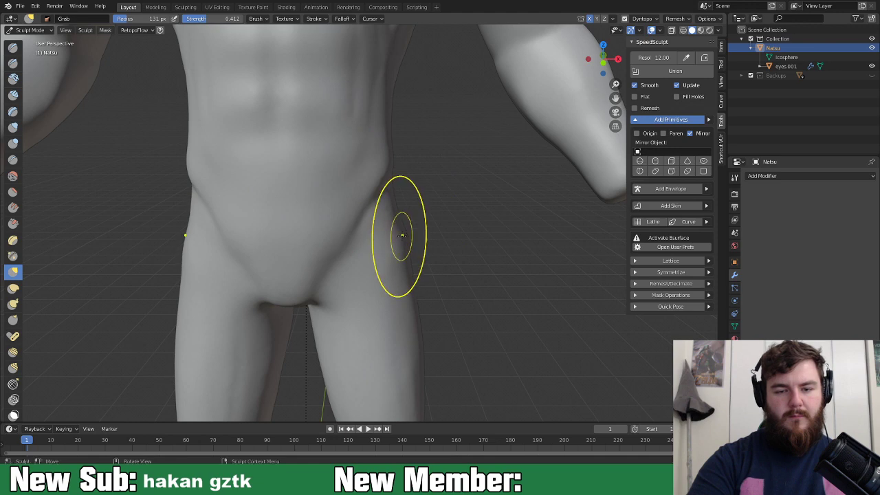
Step: Adjust the waist contour above the buttocks from behind with the Grab brush at a 109 px radius
mouse_move(397, 230)
middle_down()
mouse_move(320, 206)
mouse_move(333, 210)
mouse_move(383, 147)
middle_up()
key(f)
click(364, 142)
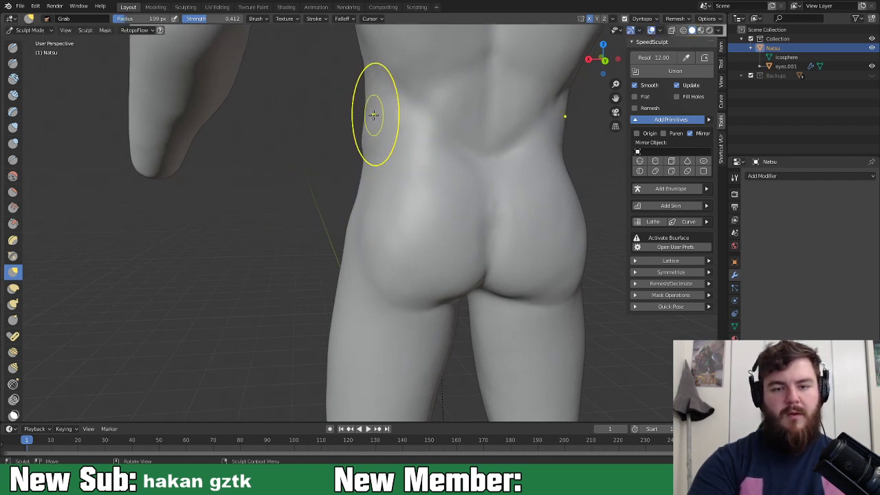
drag(377, 134, 374, 146)
mouse_move(375, 147)
middle_down()
mouse_move(401, 181)
mouse_move(506, 161)
mouse_move(475, 171)
mouse_move(479, 177)
mouse_move(486, 164)
middle_up()
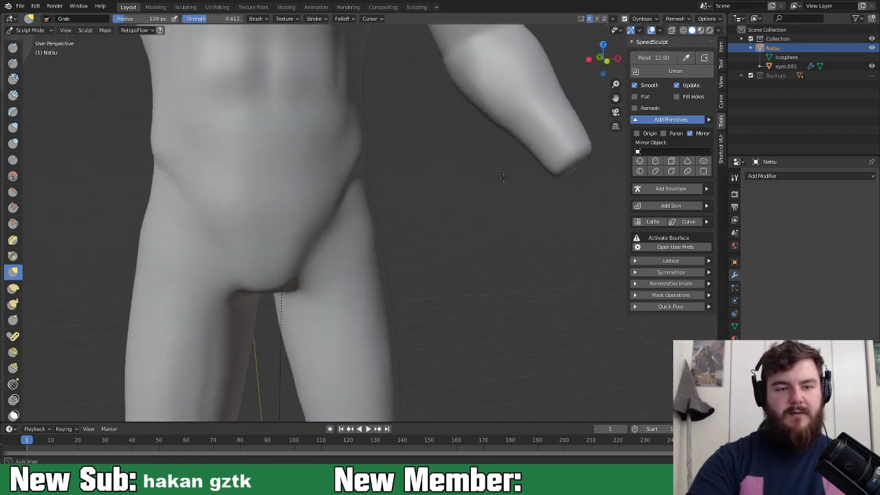
Step: Check the hip proportions from the front and side, and reduce the Grab brush radius to 73 px
scroll(454, 206, down, 3)
scroll(455, 267, down, 4)
middle_drag(453, 267, 399, 282)
scroll(374, 303, up, 2)
scroll(360, 286, up, 5)
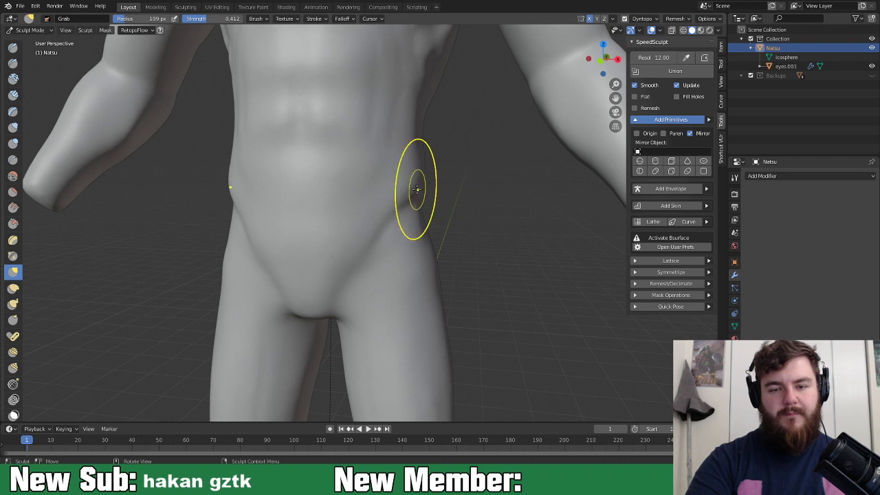
mouse_move(461, 201)
middle_down()
mouse_move(476, 199)
mouse_move(436, 225)
mouse_move(414, 221)
mouse_move(370, 237)
middle_up()
key(f)
click(434, 226)
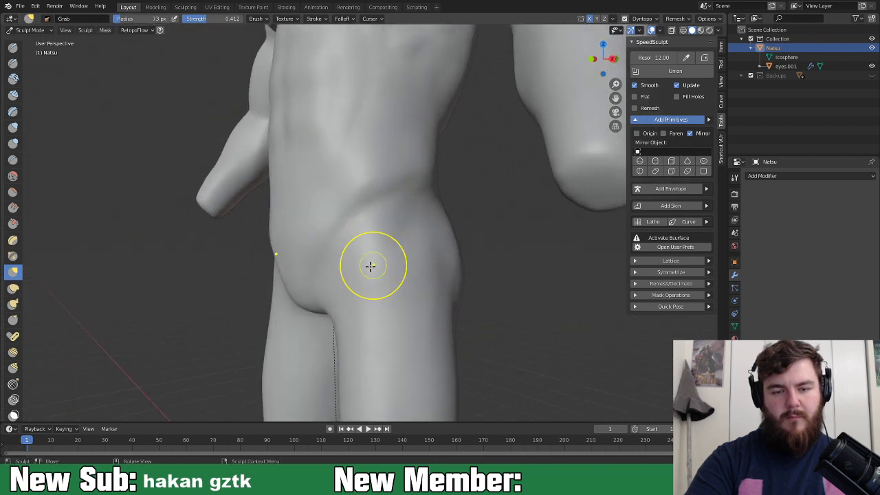
Step: Build up the lower obliques and the area along the hip crest using Clay Strips at a 54 px radius
click(14, 96)
mouse_move(445, 215)
middle_down()
mouse_move(418, 220)
mouse_move(418, 261)
mouse_move(415, 232)
middle_up()
key(f)
click(404, 230)
drag(402, 223, 367, 264)
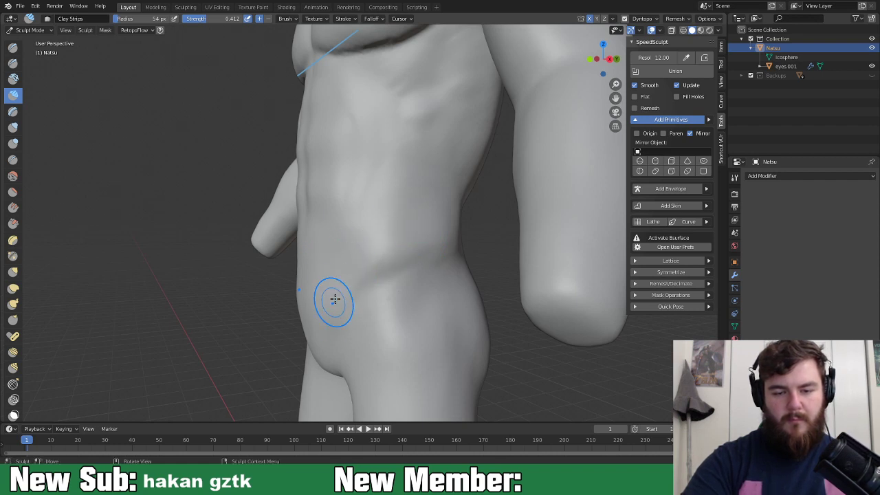
mouse_move(425, 240)
mouse_down()
mouse_move(408, 242)
mouse_move(445, 238)
mouse_up()
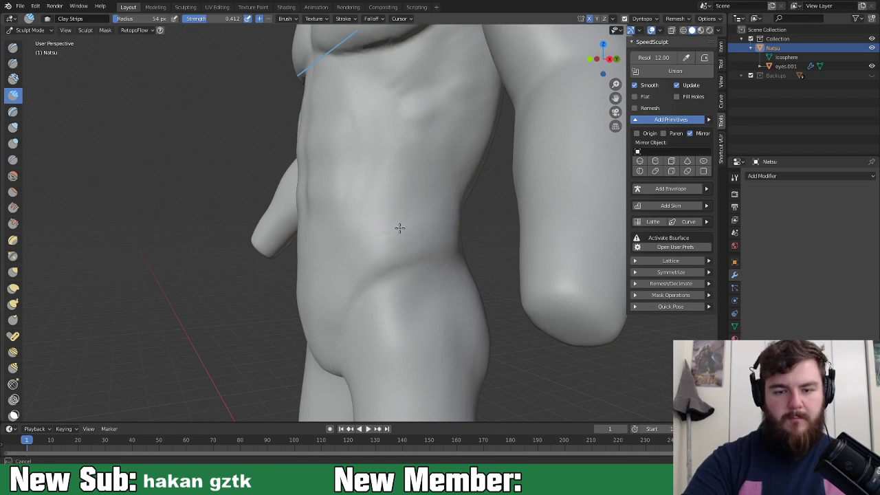
mouse_move(359, 294)
middle_down()
mouse_move(424, 281)
mouse_move(456, 255)
middle_up()
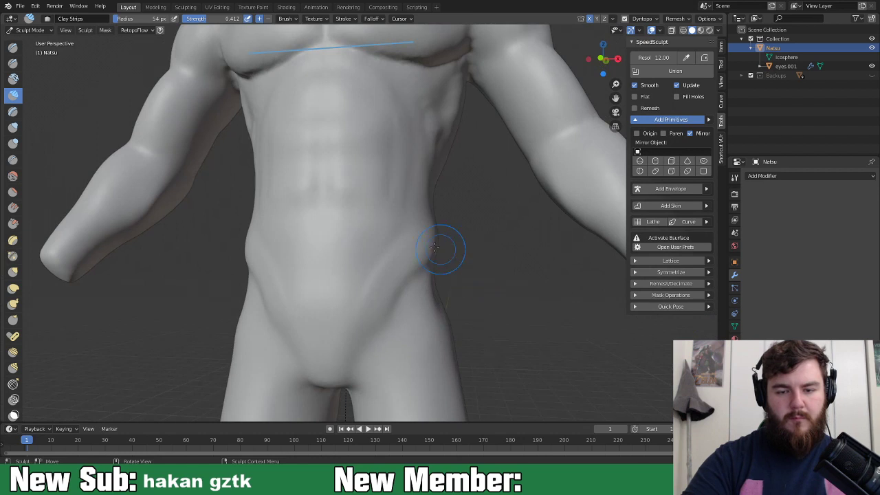
Step: Sharpen the groin line from the hip crest down to the crotch with the Crease brush at a 45 px radius
key(shift+c)
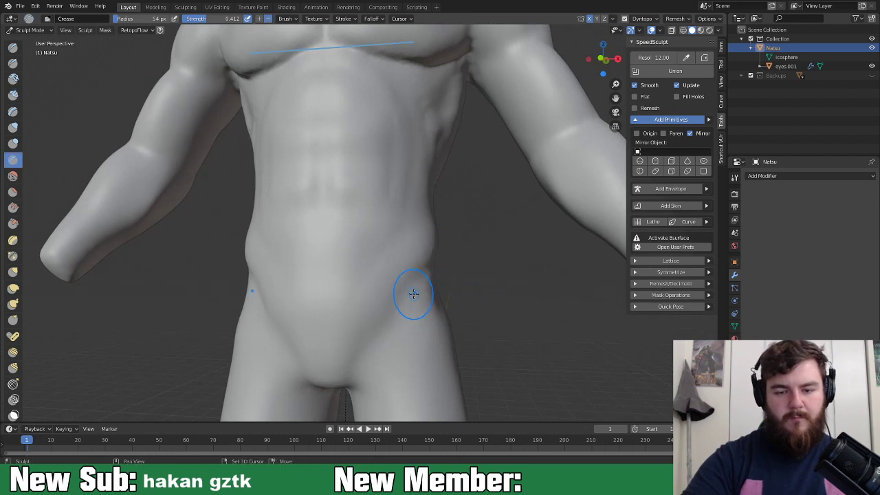
middle_drag(417, 284, 424, 248)
key(f)
click(418, 230)
drag(433, 221, 376, 278)
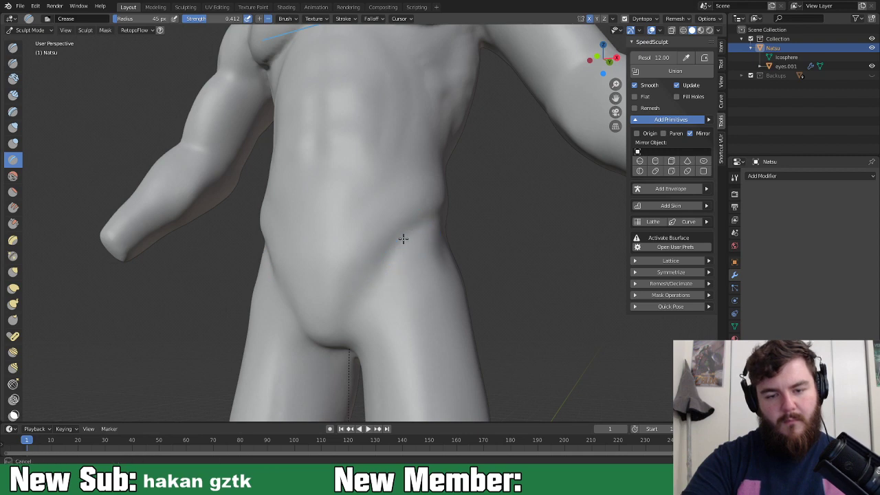
mouse_move(360, 298)
middle_down()
mouse_move(473, 245)
mouse_move(419, 261)
mouse_move(403, 255)
middle_up()
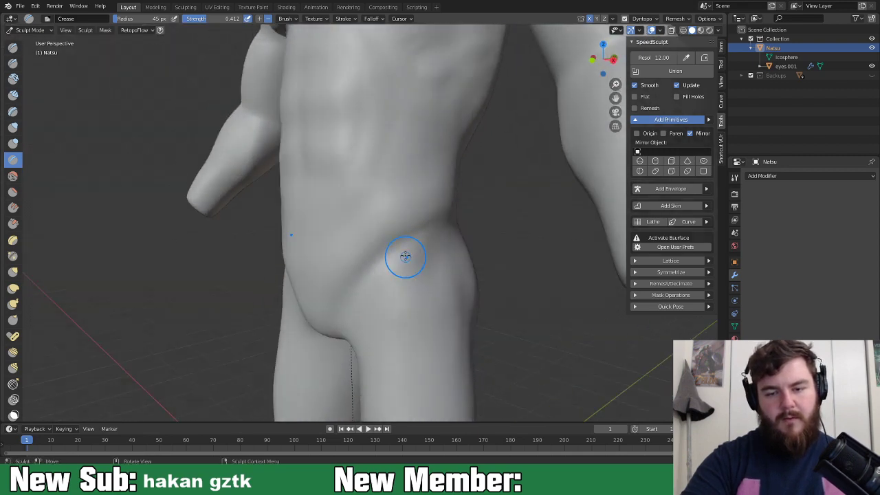
drag(454, 217, 442, 210)
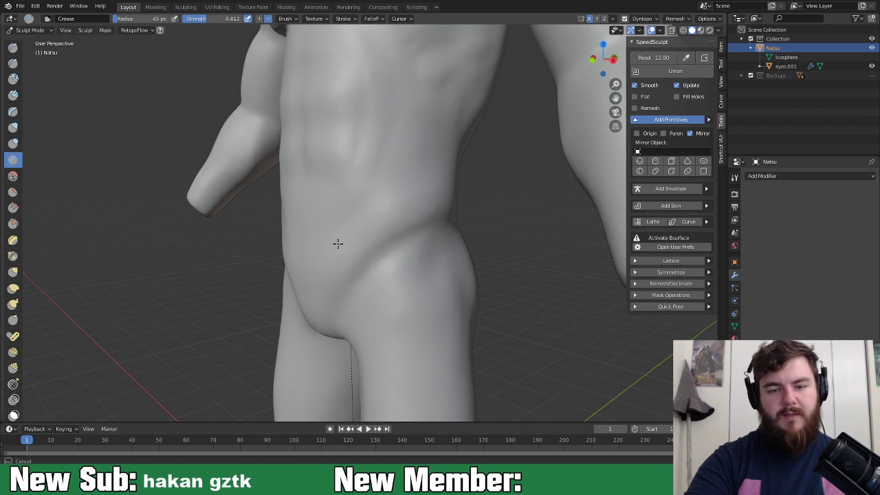
mouse_move(447, 255)
middle_down()
mouse_move(507, 249)
mouse_move(460, 250)
middle_up()
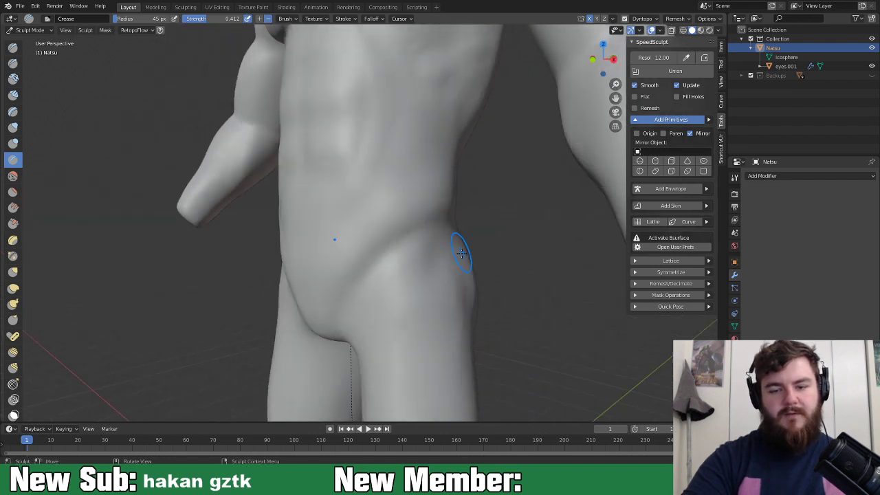
Step: Build up the outer hip and upper thigh beside the buttocks with Clay Strips at a 54 px radius
click(13, 94)
mouse_move(196, 216)
middle_down()
mouse_move(426, 275)
mouse_move(442, 207)
mouse_move(415, 263)
mouse_move(436, 222)
mouse_move(418, 243)
middle_up()
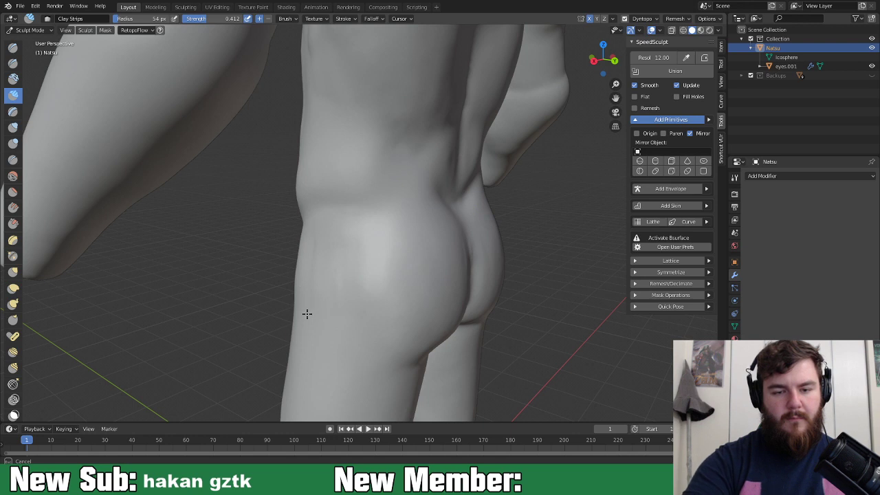
mouse_move(339, 316)
mouse_down()
mouse_move(322, 295)
mouse_move(302, 303)
mouse_up()
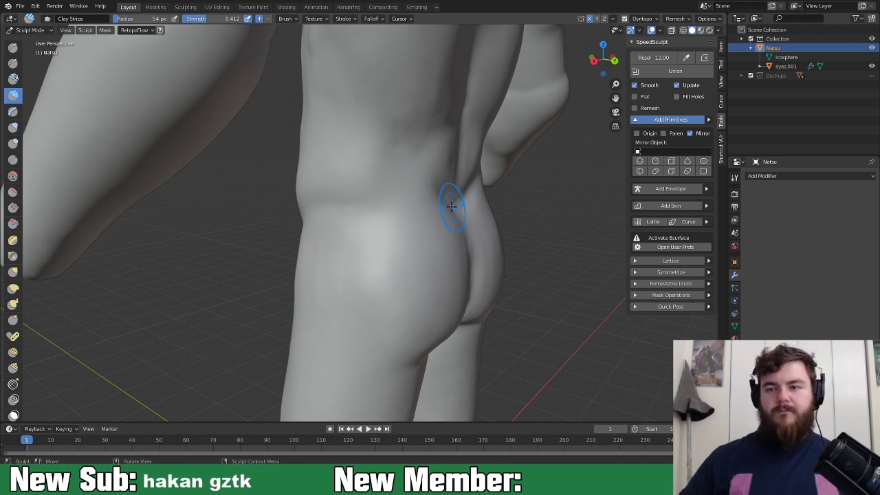
Step: Shape the lower thighs above the knees with short Clay Strips strokes
scroll(453, 208, down, 5)
middle_drag(424, 250, 520, 244)
scroll(434, 324, up, 3)
shift+middle_drag(432, 330, 431, 237)
middle_drag(431, 237, 464, 222)
mouse_move(413, 244)
middle_down()
mouse_move(403, 236)
mouse_move(409, 252)
middle_up()
mouse_move(431, 303)
mouse_down()
mouse_move(444, 241)
mouse_move(428, 193)
mouse_move(416, 227)
mouse_move(396, 195)
mouse_move(424, 266)
mouse_up()
mouse_move(404, 314)
mouse_down()
mouse_move(397, 329)
mouse_move(385, 323)
mouse_up()
drag(387, 275, 388, 262)
Step: Even out the front and inner thigh muscles from the groin to the knees with Clay Strips
mouse_move(388, 262)
middle_down()
mouse_move(401, 247)
mouse_move(383, 287)
middle_up()
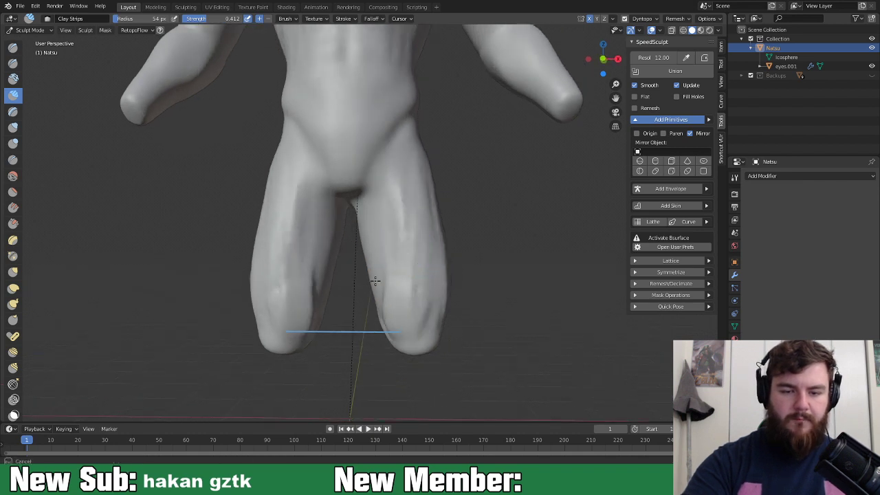
drag(394, 238, 411, 181)
mouse_move(410, 182)
mouse_down()
mouse_move(399, 259)
mouse_move(397, 222)
mouse_move(379, 279)
mouse_move(371, 271)
mouse_move(378, 239)
mouse_up()
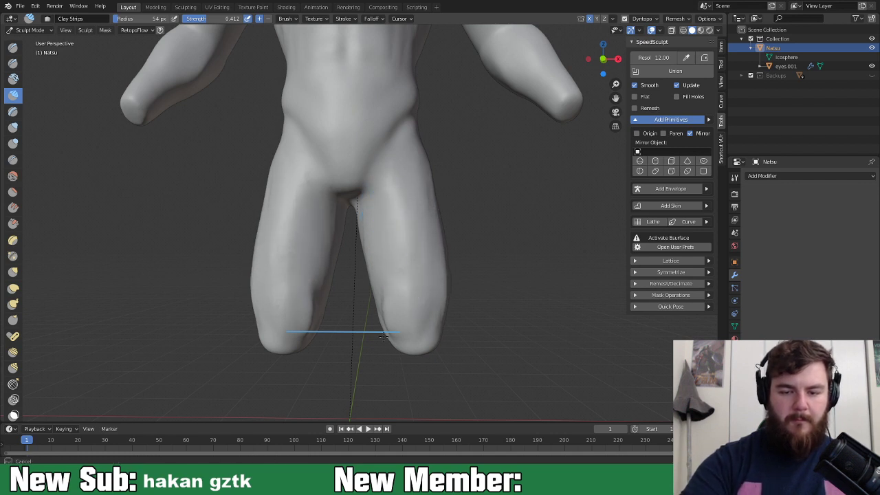
drag(389, 336, 391, 336)
Step: Refine the outer sides of the thighs down to the knees with Clay Strips strokes
mouse_move(447, 308)
middle_down()
mouse_move(418, 266)
mouse_move(386, 252)
middle_up()
mouse_move(399, 315)
mouse_down()
mouse_move(392, 257)
mouse_move(409, 320)
mouse_up()
middle_drag(405, 294, 356, 290)
mouse_move(367, 237)
mouse_down()
mouse_move(366, 306)
mouse_move(357, 239)
mouse_up()
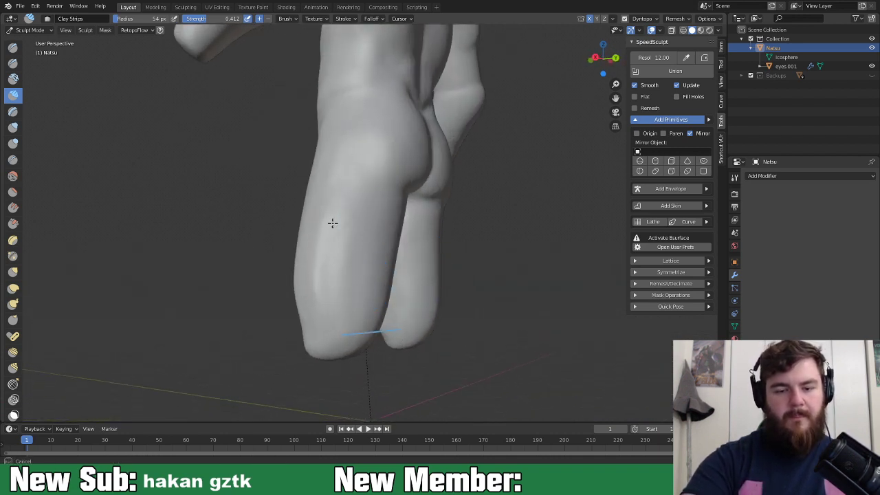
drag(332, 276, 334, 274)
Step: Build up the hamstrings on the back of the thighs below the buttocks with Clay Strips
mouse_move(334, 274)
middle_down()
mouse_move(348, 238)
mouse_move(337, 227)
middle_up()
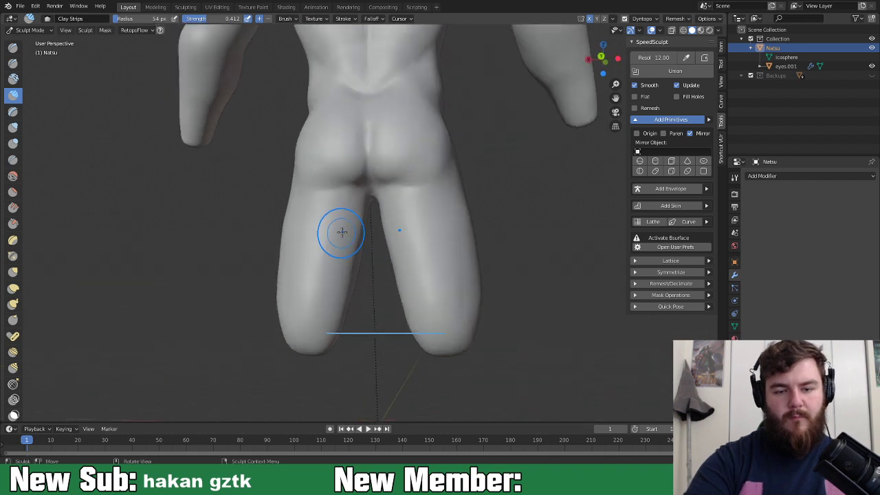
drag(347, 302, 355, 277)
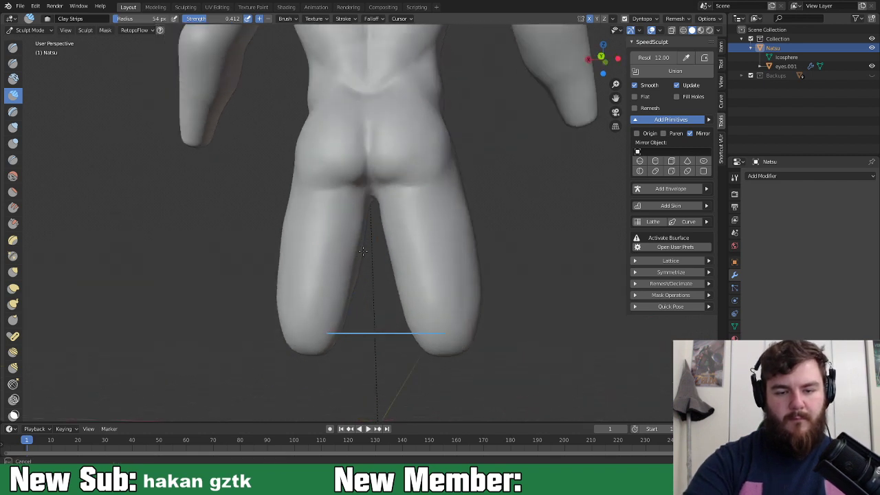
mouse_move(312, 286)
mouse_down()
mouse_move(337, 287)
mouse_move(349, 303)
mouse_up()
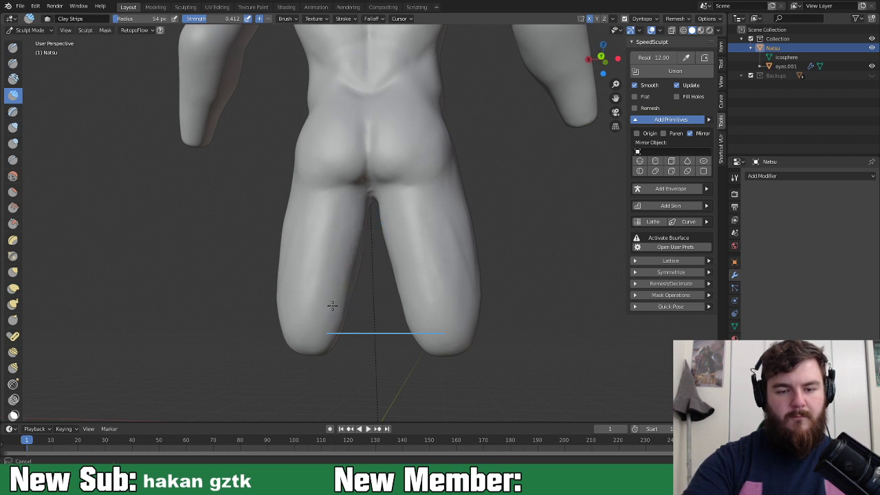
drag(286, 224, 288, 227)
Step: Fill out the front and outer thigh muscles with Clay Strips, working from the front and side
mouse_move(289, 227)
middle_down()
mouse_move(422, 285)
mouse_move(529, 275)
mouse_move(453, 288)
middle_up()
drag(453, 289, 431, 256)
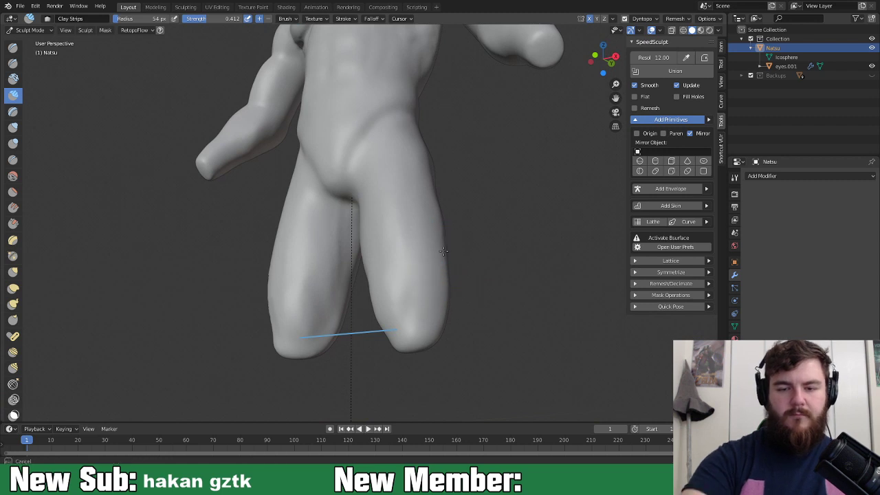
middle_drag(445, 255, 419, 179)
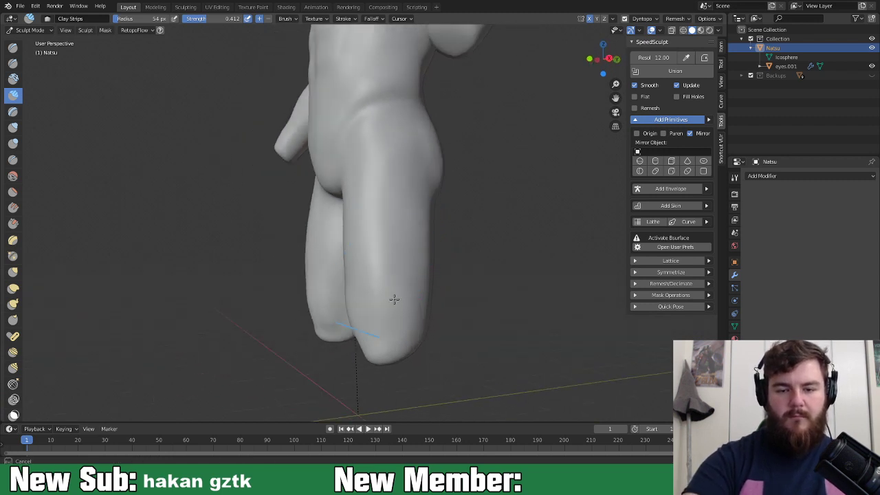
middle_drag(398, 244, 481, 246)
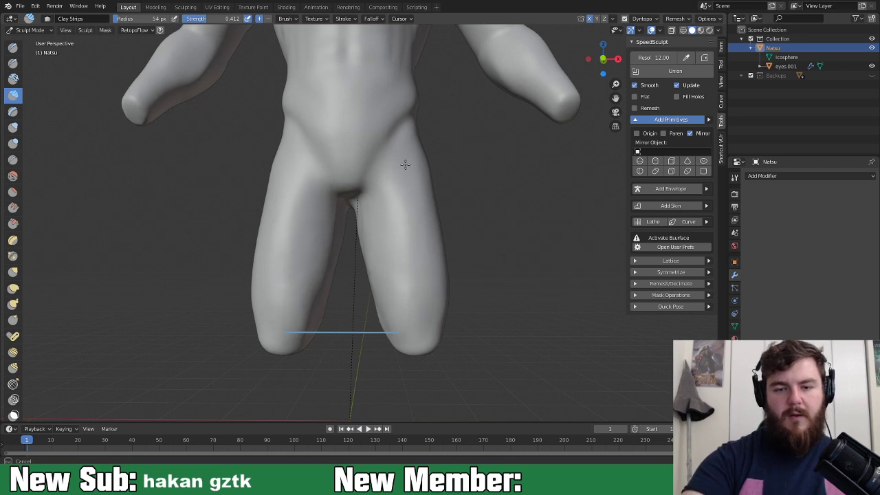
drag(429, 197, 435, 264)
Step: Reshape the outer thigh contour with the Grab brush at a 139 px radius
key(g)
mouse_move(456, 251)
middle_down()
mouse_move(440, 239)
mouse_move(463, 235)
middle_up()
key(f)
click(480, 241)
drag(439, 217, 450, 282)
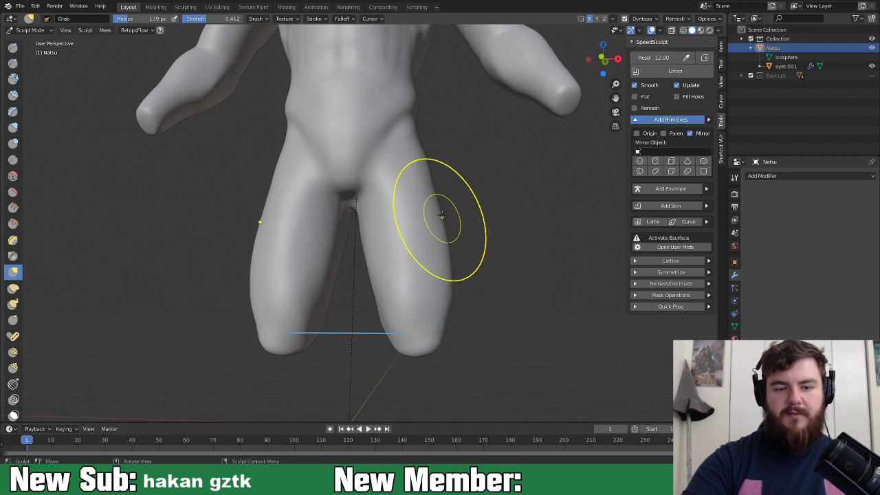
Step: Check the whole figure's proportions and save the Blender file
scroll(433, 192, down, 1)
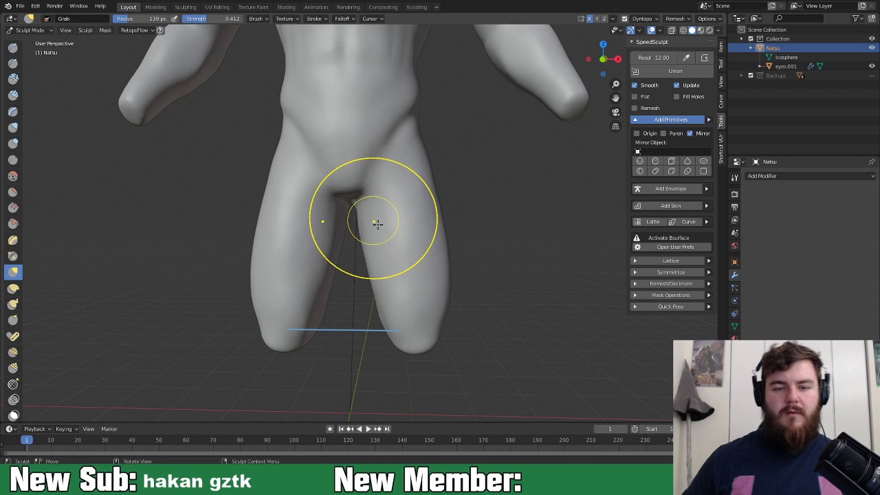
scroll(385, 249, down, 5)
middle_drag(385, 249, 410, 259)
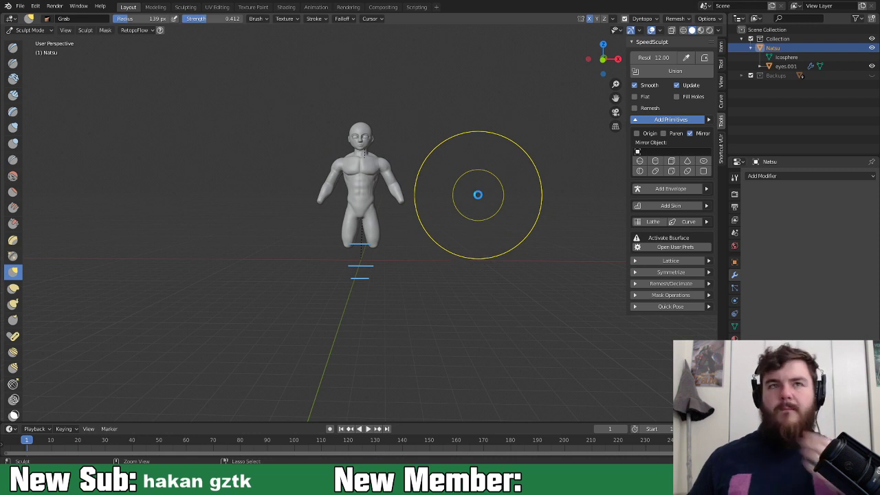
key(ctrl+s)
Step: Examine the thigh ends and the leg guide lines below them from the front, side and back
scroll(536, 337, up, 4)
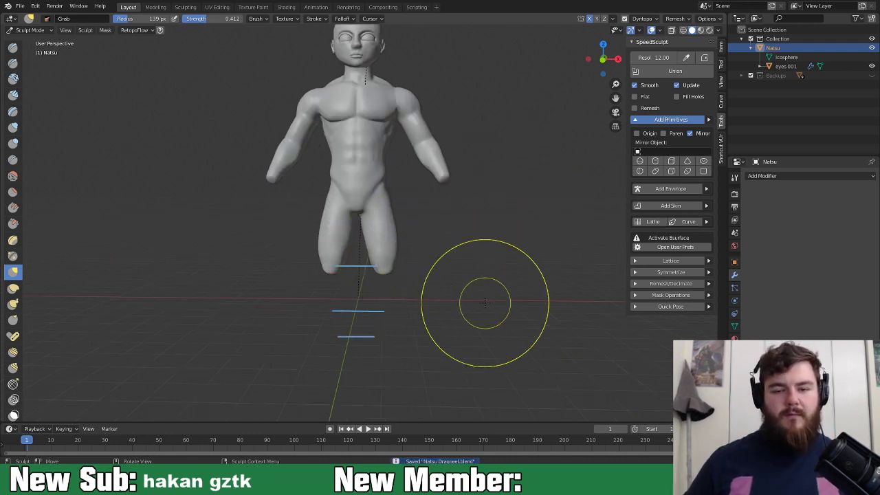
mouse_move(430, 191)
shift+middle_down()
mouse_move(446, 266)
mouse_move(447, 248)
shift+middle_up()
scroll(444, 279, up, 1)
mouse_move(444, 304)
shift+middle_down()
mouse_move(444, 206)
mouse_move(349, 228)
mouse_move(408, 240)
shift+middle_up()
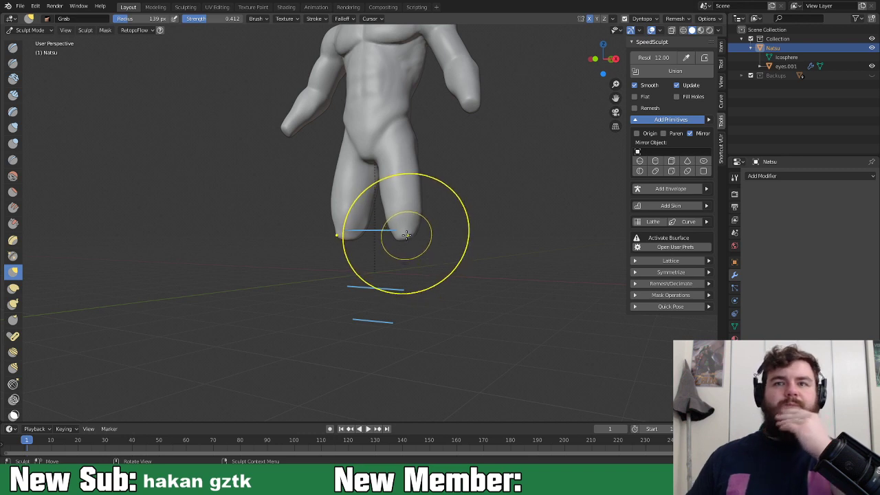
mouse_move(402, 237)
alt+middle_down()
mouse_move(440, 305)
mouse_move(400, 293)
alt+middle_up()
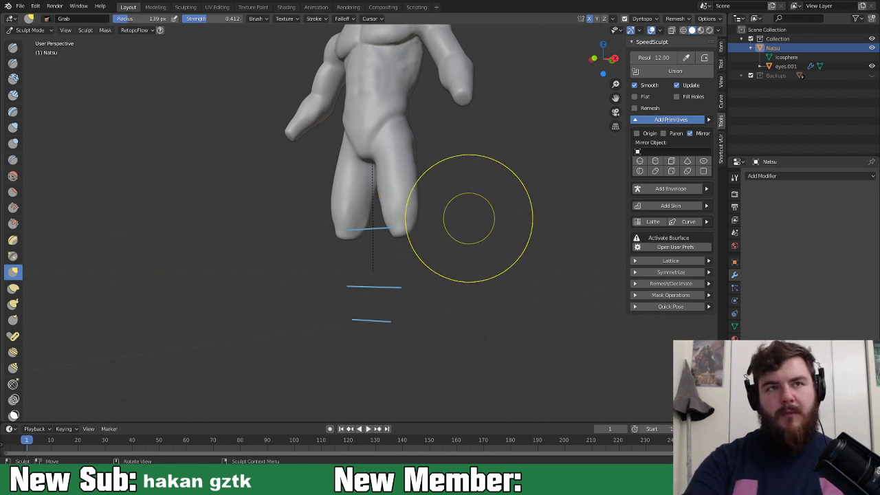
mouse_move(463, 230)
middle_down()
mouse_move(509, 257)
mouse_move(505, 212)
middle_up()
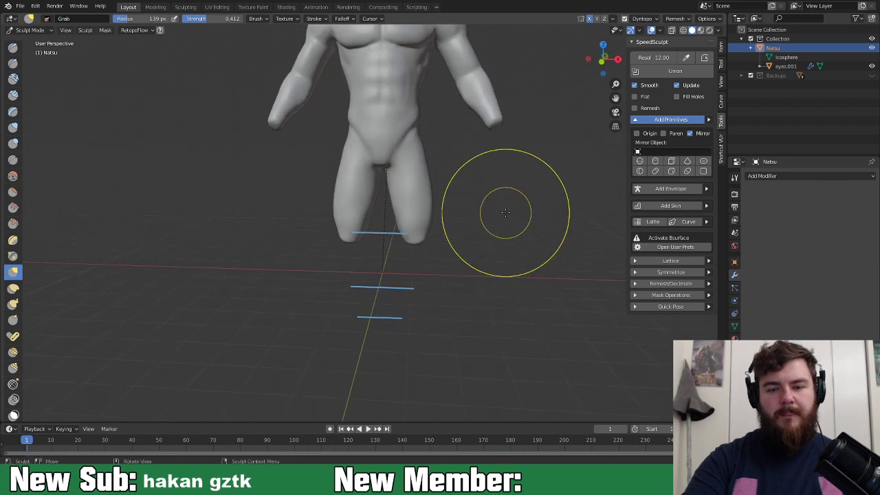
scroll(504, 249, up, 4)
shift+middle_drag(485, 259, 418, 299)
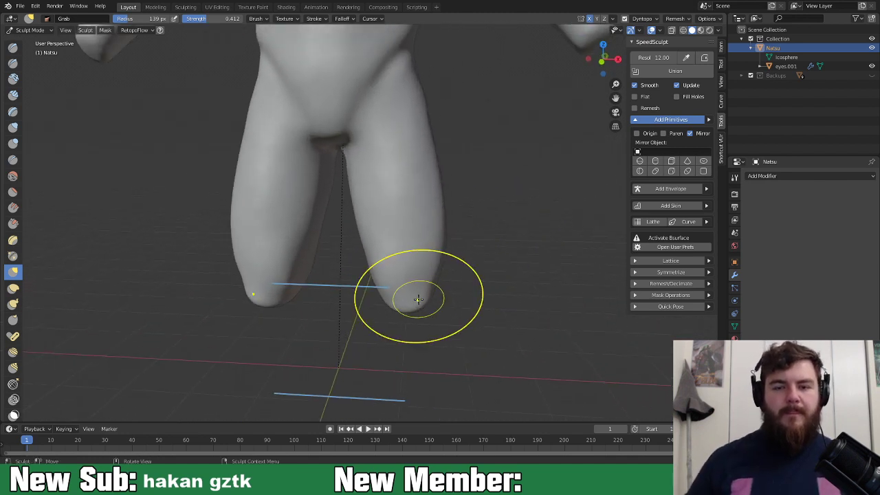
mouse_move(452, 216)
middle_down()
mouse_move(459, 219)
mouse_move(452, 247)
middle_up()
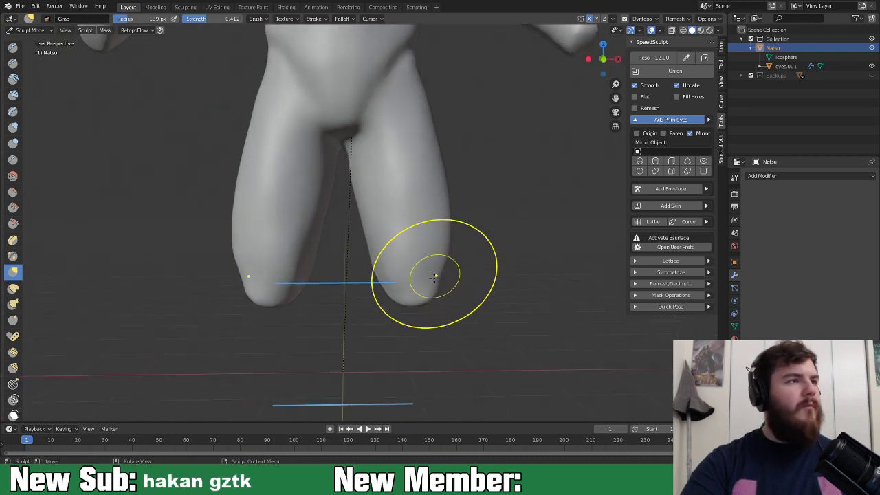
mouse_move(429, 281)
middle_down()
mouse_move(450, 260)
mouse_move(361, 255)
middle_up()
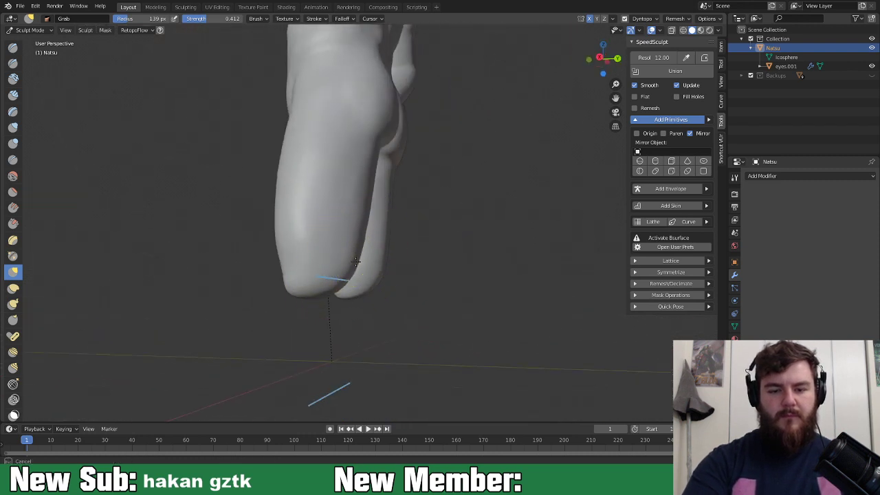
Step: Reshape the lower ends and inner contours of the thighs with the Grab brush and save the file
drag(355, 250, 364, 257)
mouse_move(355, 264)
middle_down()
mouse_move(406, 279)
mouse_move(464, 255)
mouse_move(459, 262)
middle_up()
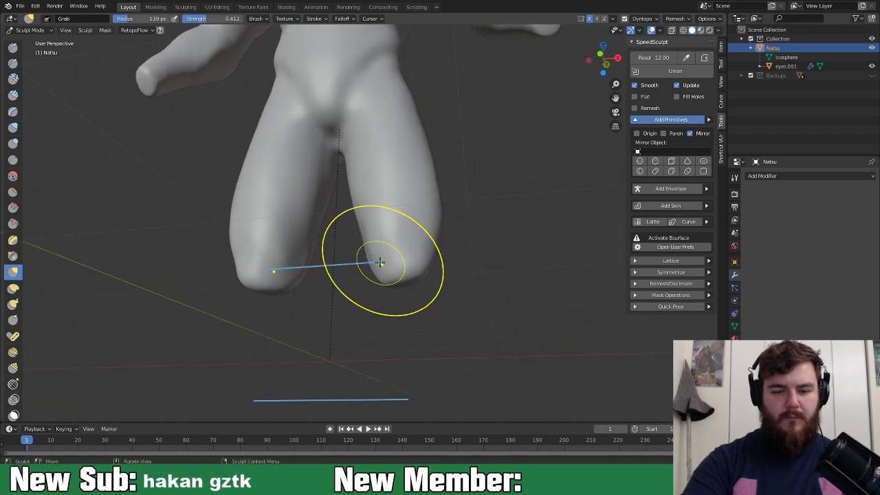
middle_drag(370, 253, 389, 266)
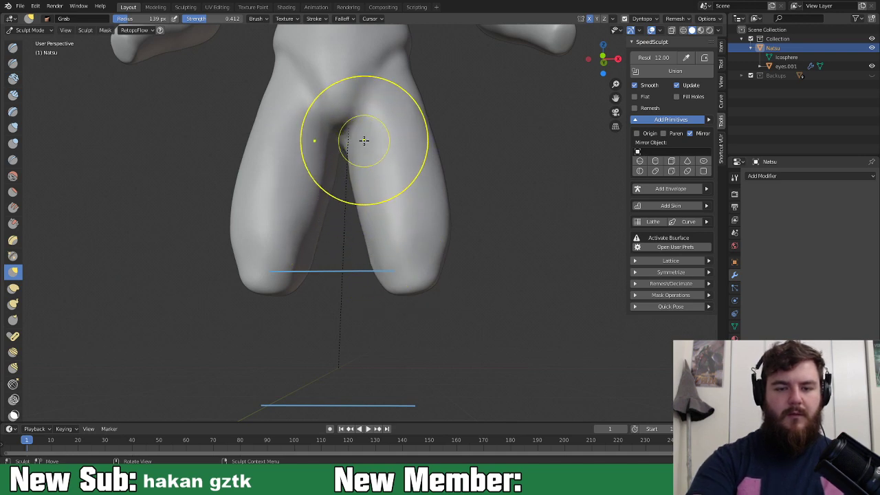
mouse_move(374, 178)
middle_down()
mouse_move(463, 223)
mouse_move(408, 229)
mouse_move(363, 249)
mouse_move(345, 219)
mouse_move(360, 219)
middle_up()
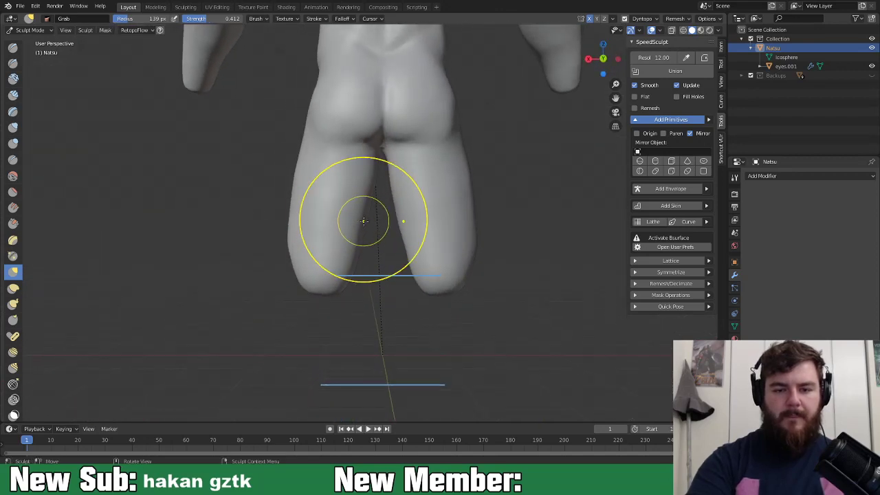
mouse_move(355, 246)
middle_down()
mouse_move(371, 264)
mouse_move(347, 285)
middle_up()
mouse_move(348, 281)
mouse_down()
mouse_move(294, 255)
mouse_move(294, 226)
mouse_move(286, 265)
mouse_up()
drag(314, 203, 317, 207)
middle_drag(349, 263, 548, 265)
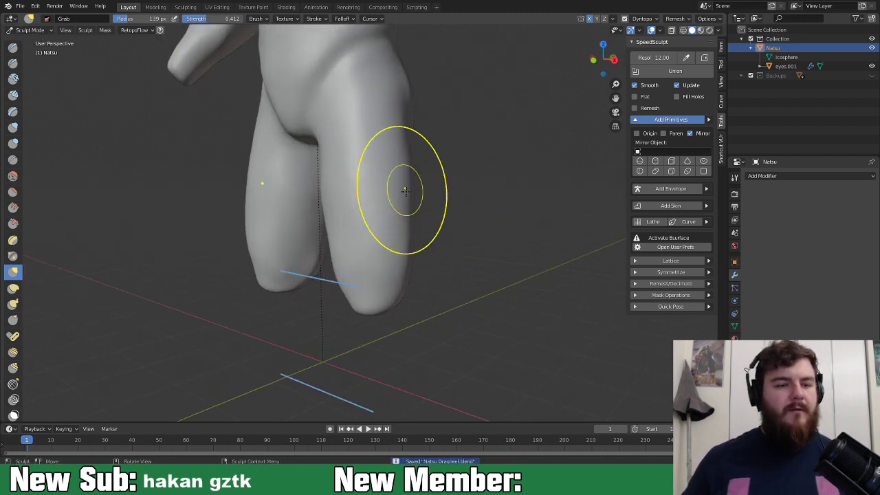
key(ctrl+s)
Step: In Object Mode, add a cylinder mirrored across the Natsu object and place it below the thigh end in the front view
key(ctrl+Tab)
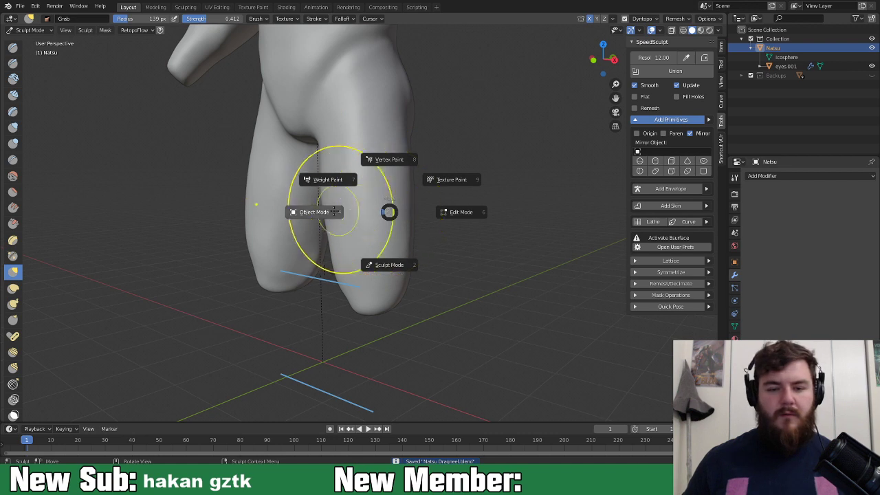
click(314, 212)
scroll(310, 231, down, 5)
mouse_move(310, 230)
middle_down()
mouse_move(365, 236)
mouse_move(433, 216)
mouse_move(441, 245)
mouse_move(441, 226)
middle_up()
key(KP_1)
scroll(396, 229, up, 4)
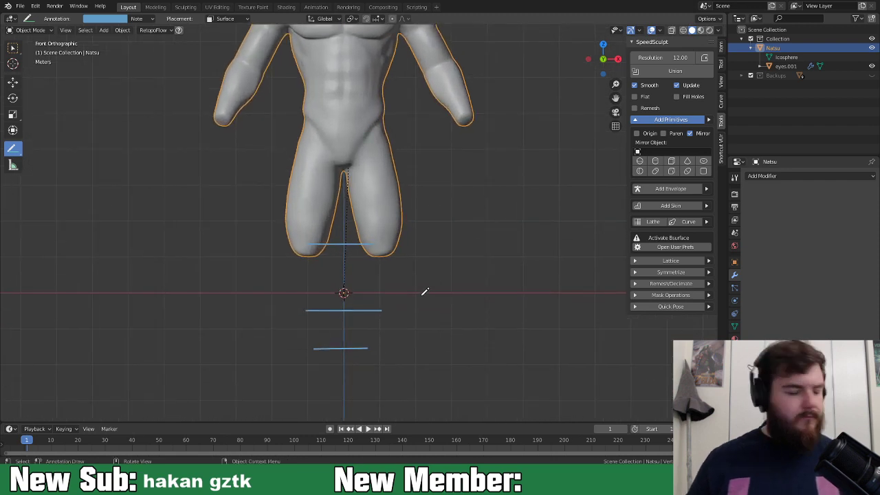
click(672, 151)
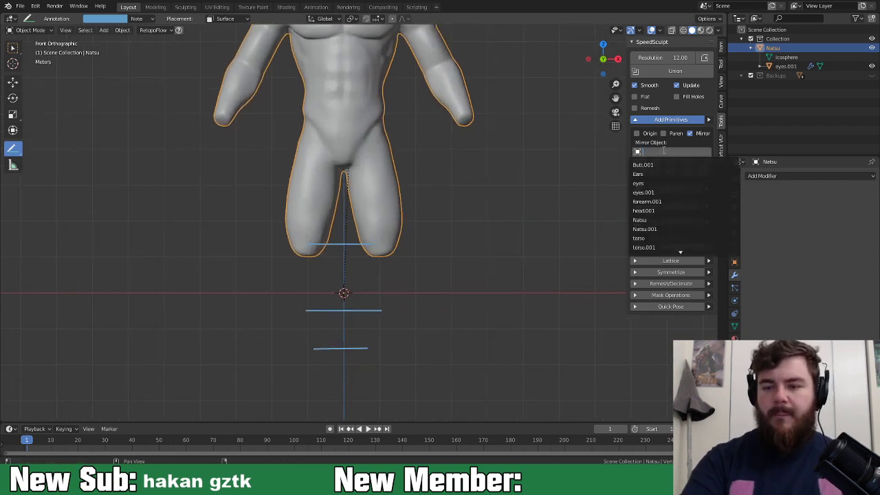
click(658, 219)
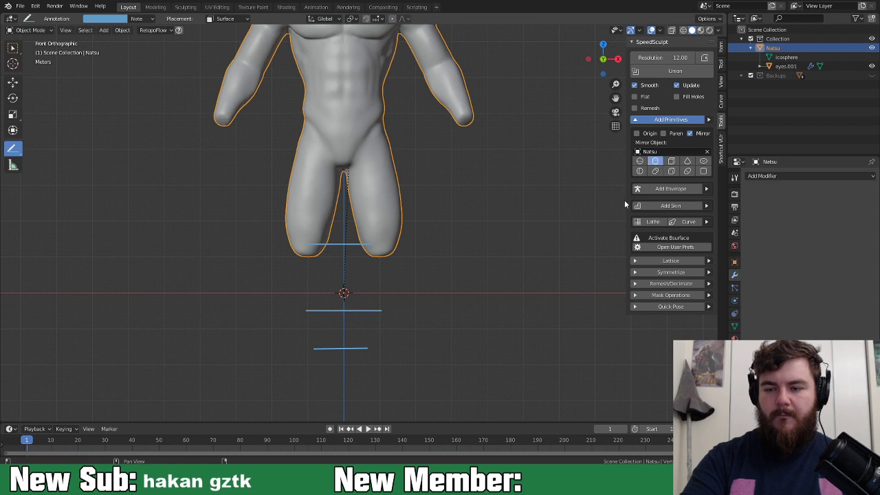
click(655, 160)
click(388, 285)
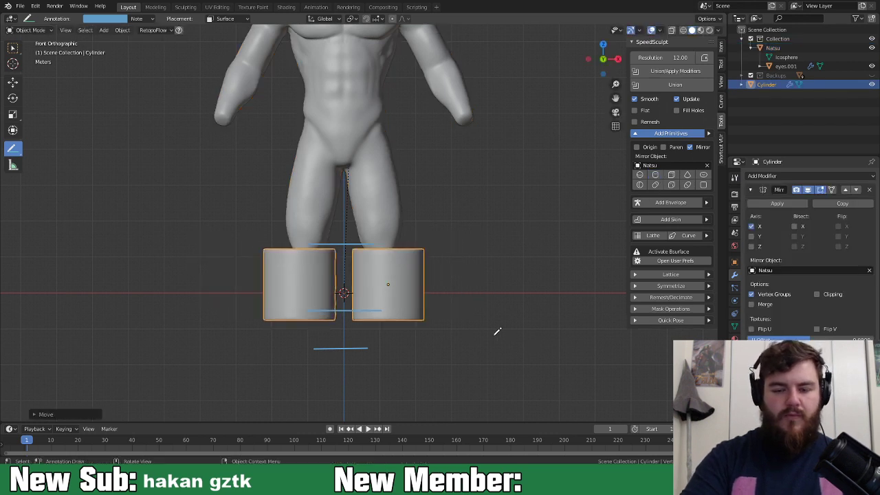
Step: Scale the mirrored cylinders down to roughly knee width and move them up against the thigh ends
key(s)
click(443, 311)
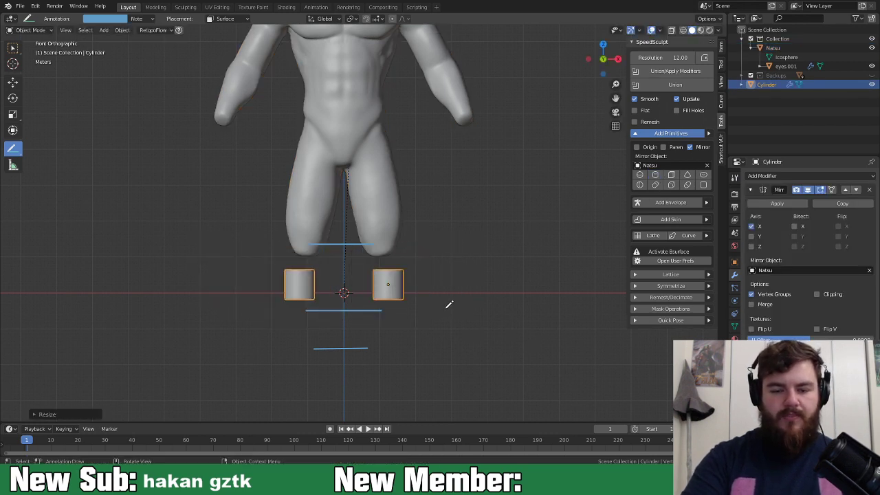
key(g)
click(441, 287)
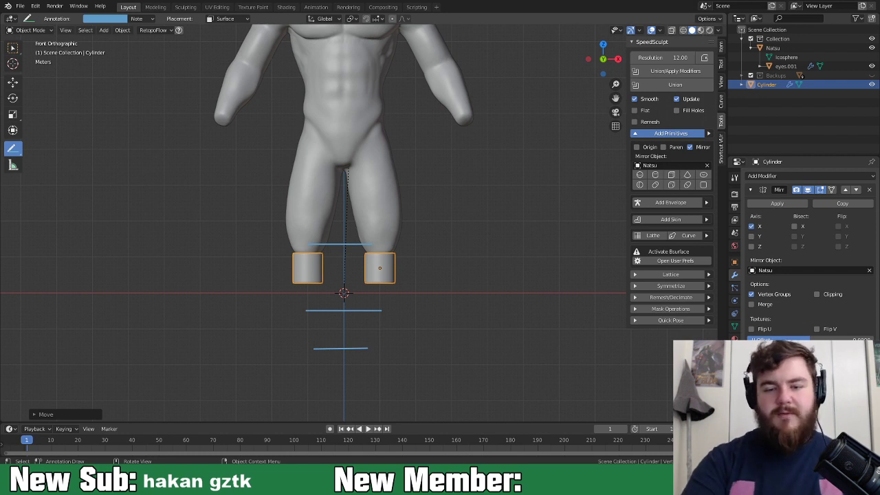
key(s)
click(428, 276)
key(g)
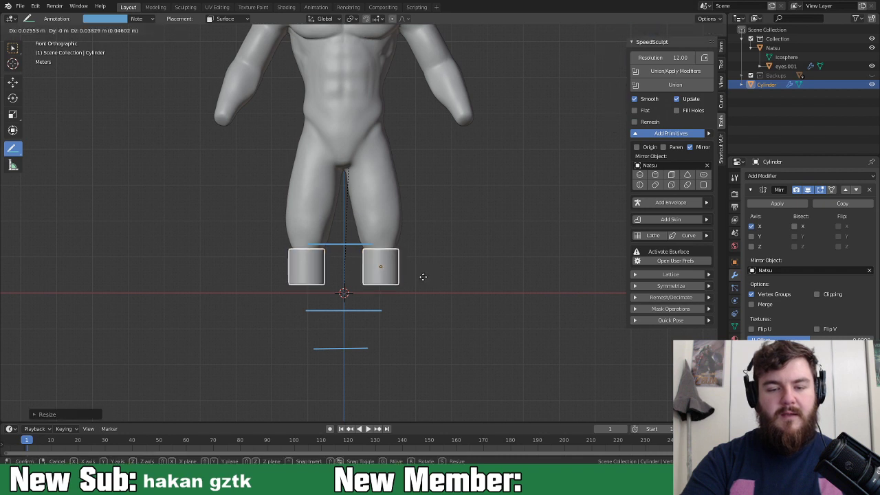
click(424, 274)
Step: Fine-tune the knee cylinders' overall size and their height along the Z axis
key(s)
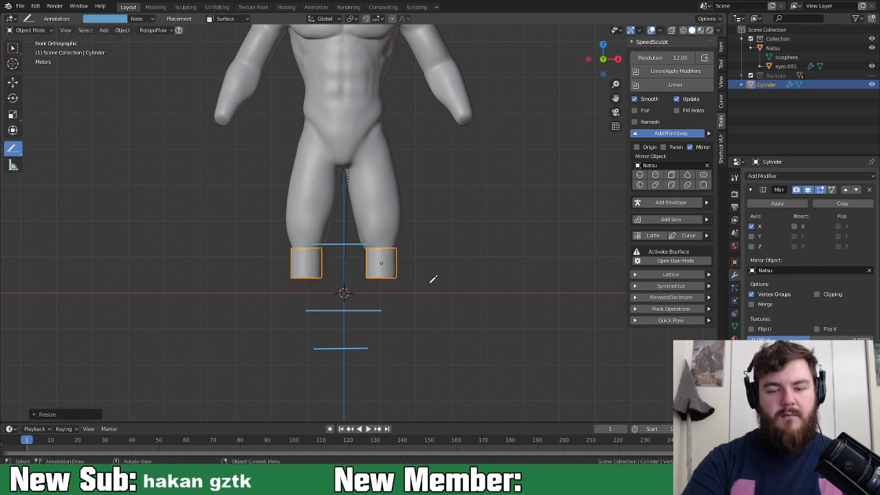
click(430, 283)
key(s)
key(z)
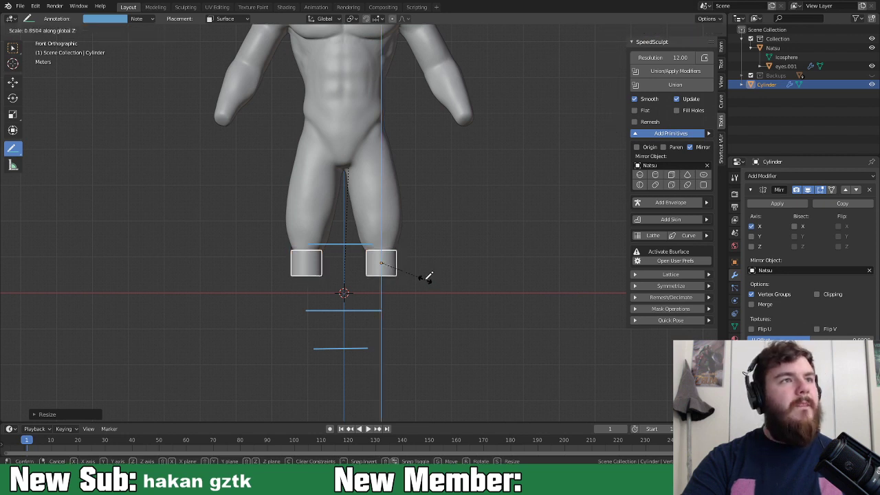
click(428, 276)
key(s)
key(z)
click(431, 287)
key(s)
click(433, 287)
Step: Align the knee cylinders under the thighs in the side view, adjust their size and rotate them to follow the legs
middle_drag(436, 289, 399, 250)
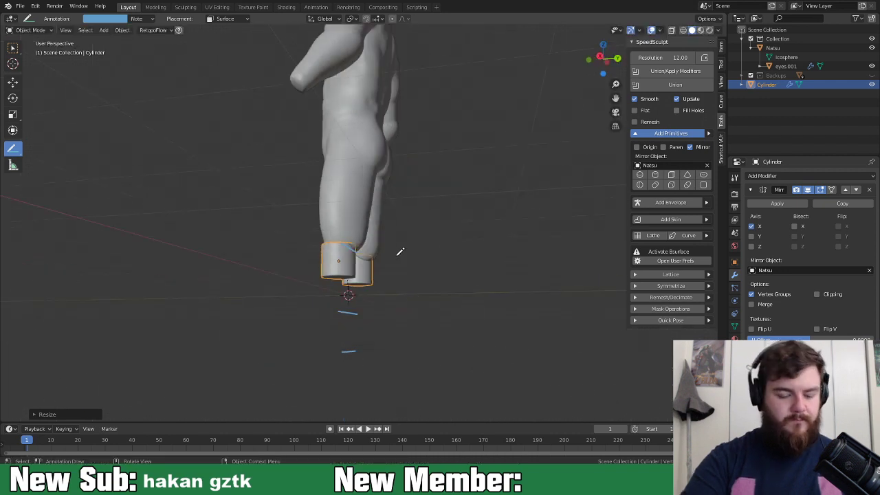
key(KP_3)
key(g)
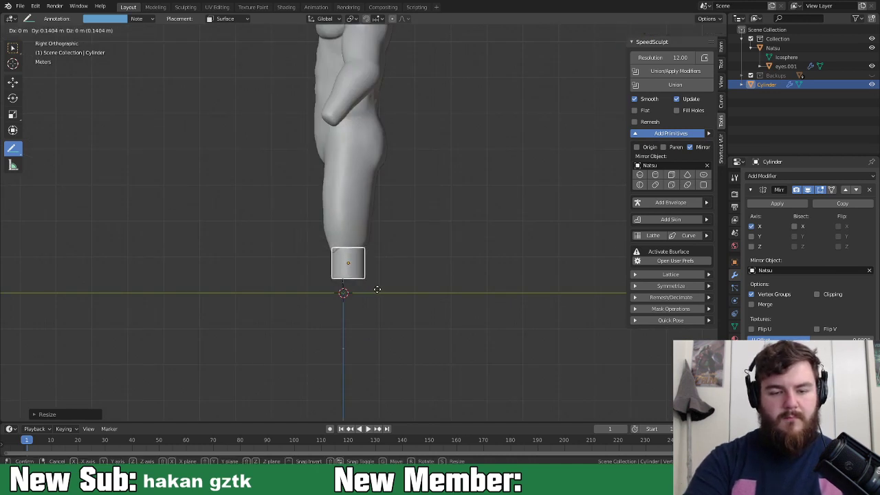
click(382, 290)
middle_drag(392, 294, 475, 296)
key(s)
click(448, 305)
key(r)
click(477, 291)
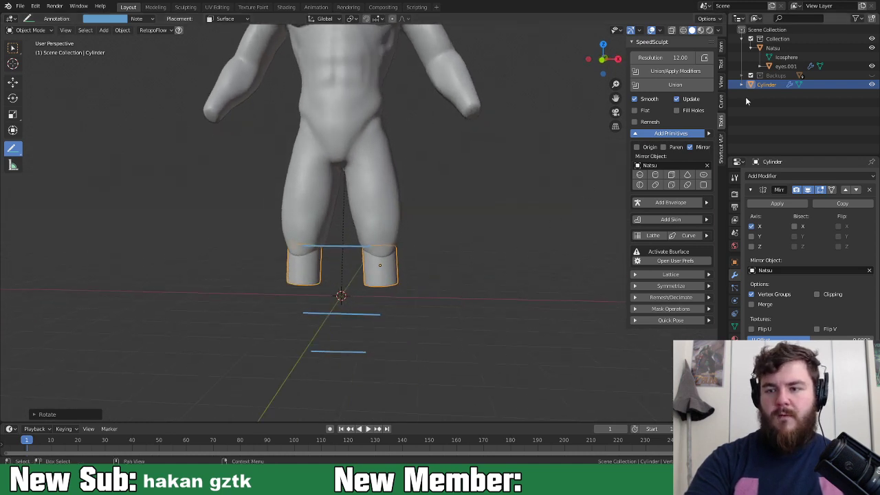
Step: Rename the cylinder object as kNEES
double_click(767, 85)
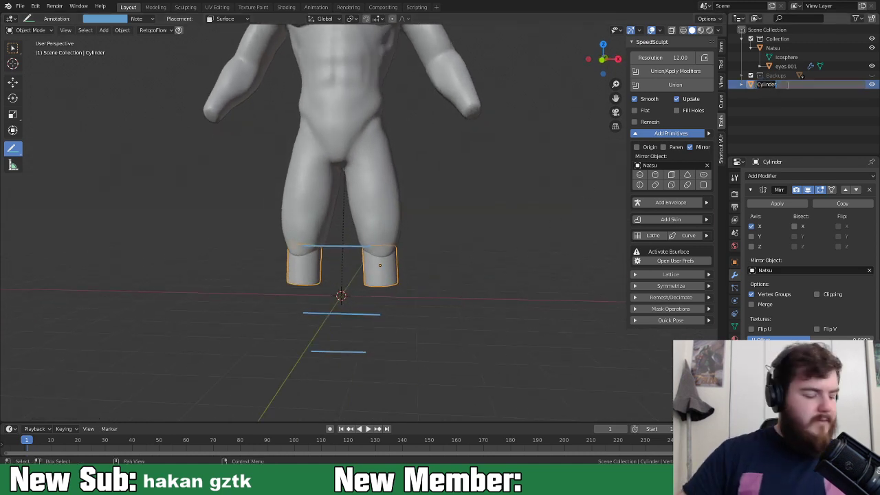
text(kNEES)
key(Return)
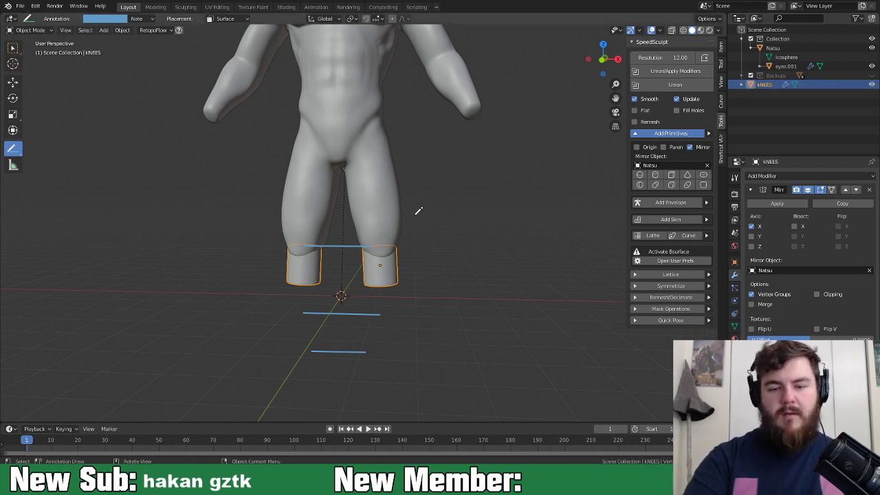
Step: Duplicate the kNEES object in place and put the copy into the Backups collection
key(shift+d)
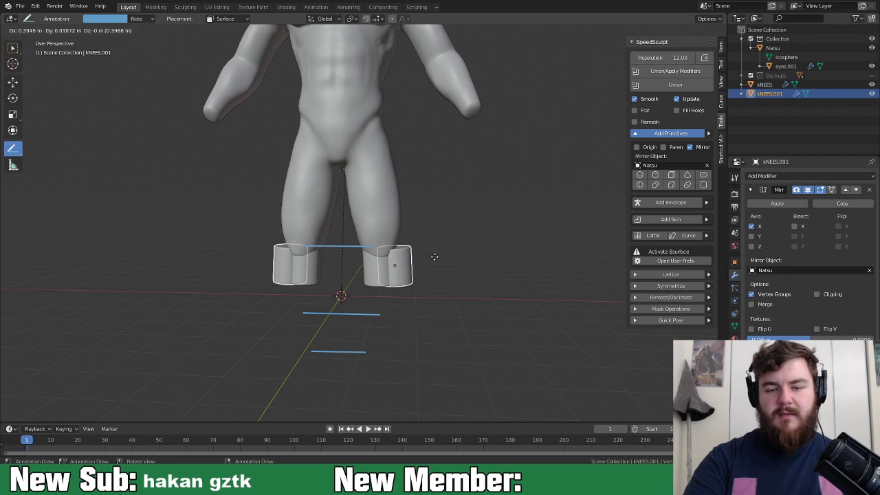
key(Escape)
drag(750, 92, 776, 76)
click(762, 84)
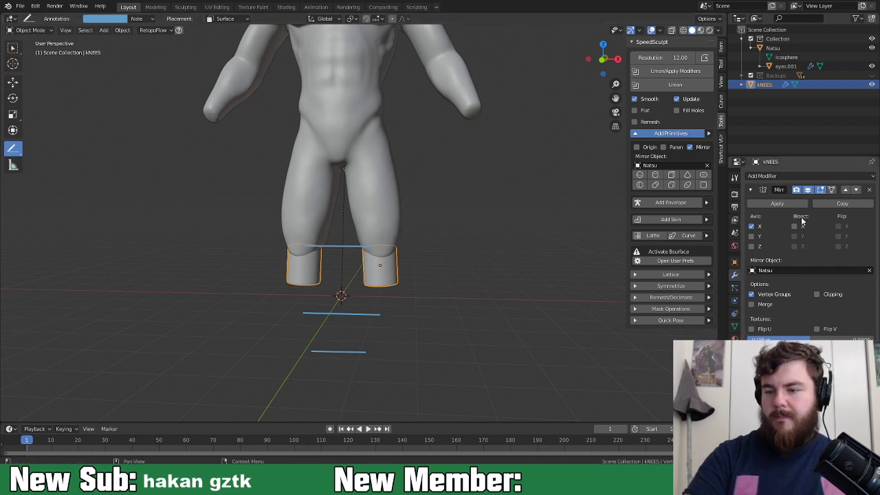
Step: Add a Boolean modifier to the Natsu body with operation Union and object kNEES, and apply it
click(389, 204)
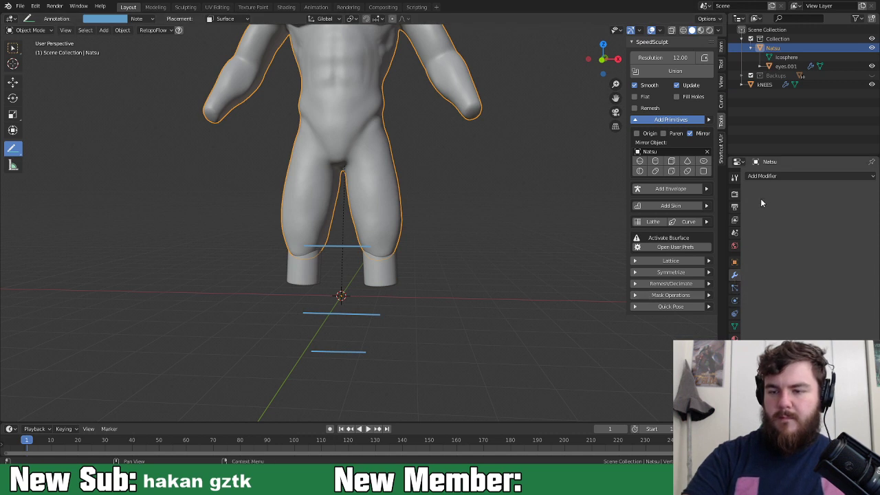
click(763, 176)
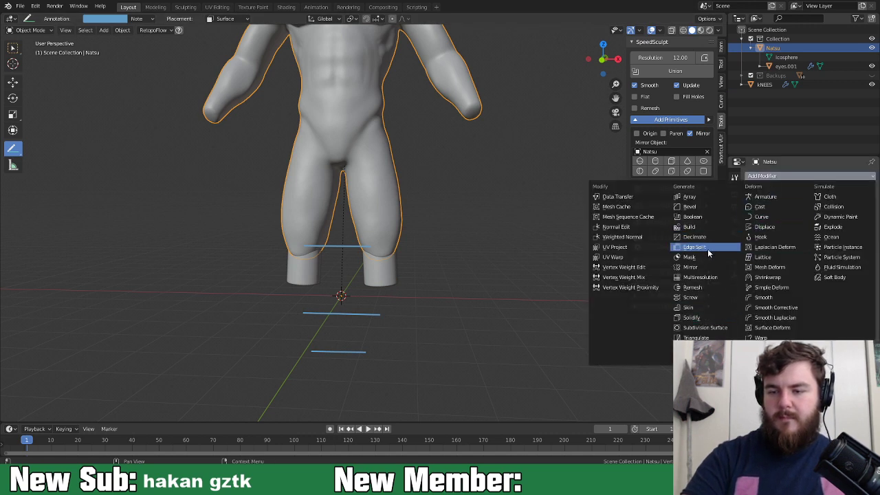
click(713, 217)
click(784, 225)
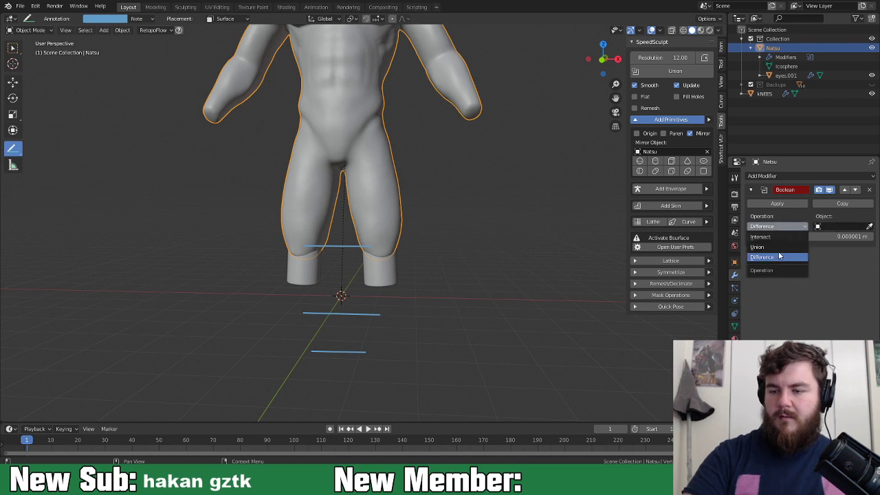
click(797, 246)
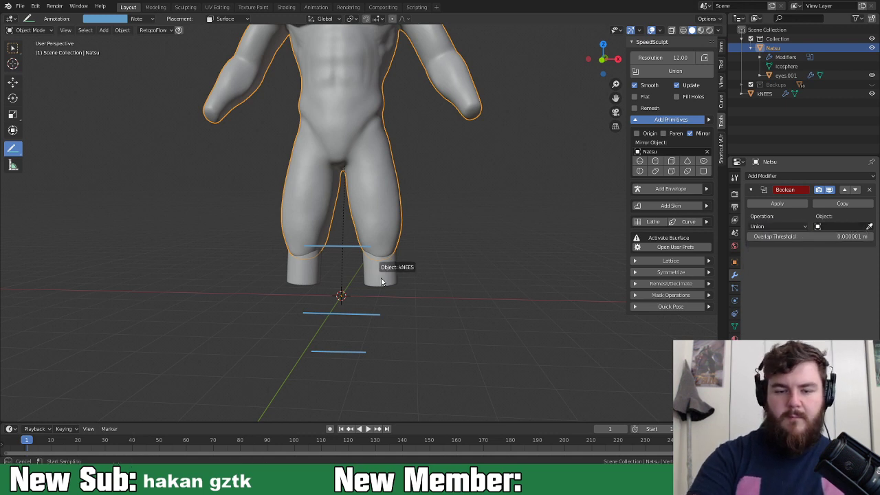
click(791, 204)
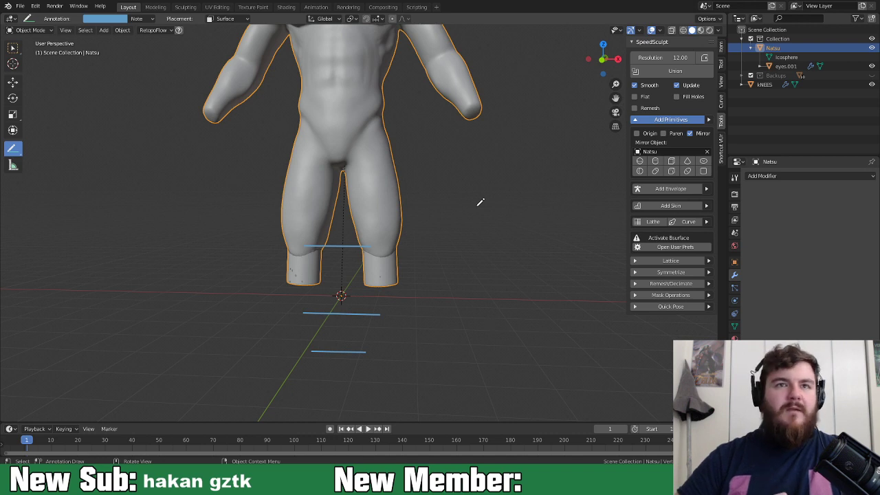
Step: Delete the leftover kNEES object after checking the merged knees
mouse_move(432, 253)
middle_down()
mouse_move(446, 241)
mouse_move(432, 245)
middle_up()
middle_drag(412, 280, 419, 300)
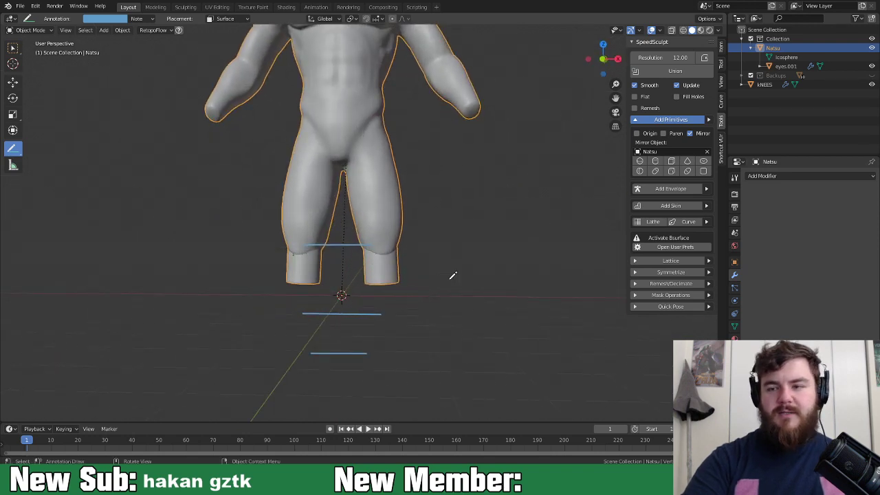
click(764, 84)
key(x)
click(484, 224)
middle_drag(444, 297, 463, 212)
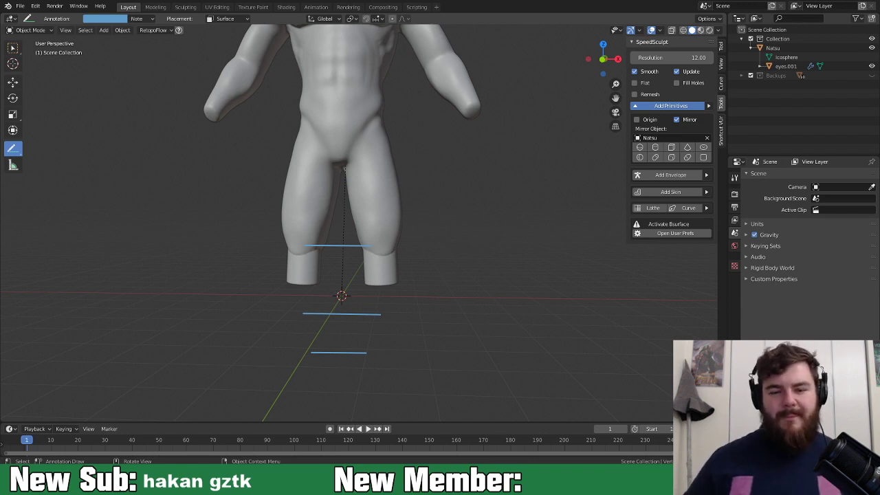
Step: Return the Natsu body to Sculpt Mode with the joins between thighs and knees in close view
click(389, 261)
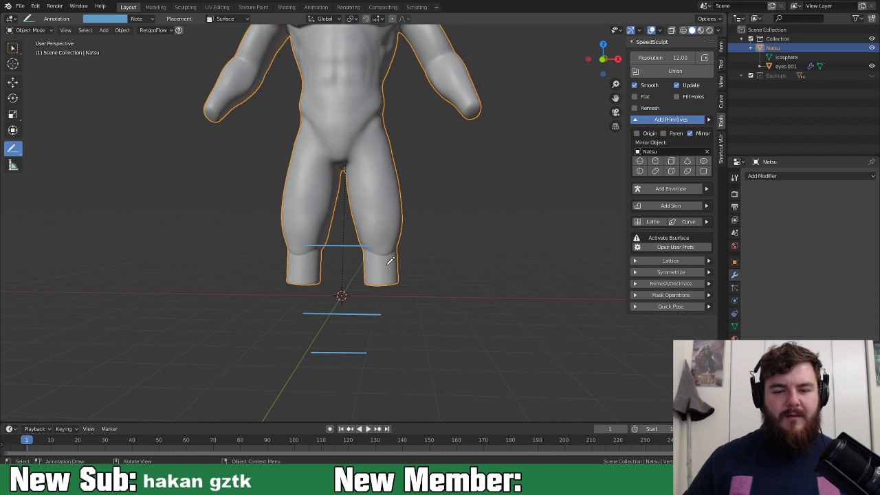
key(ctrl+Tab)
click(454, 309)
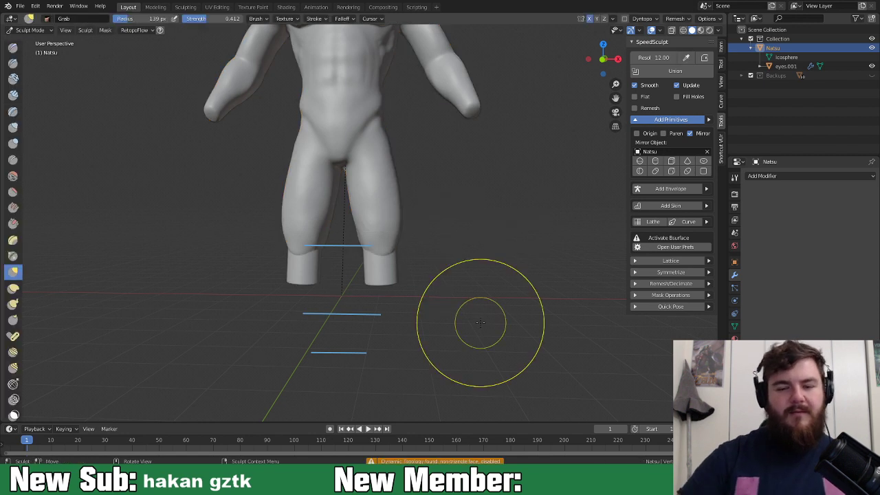
scroll(402, 324, up, 3)
shift+middle_drag(401, 324, 414, 264)
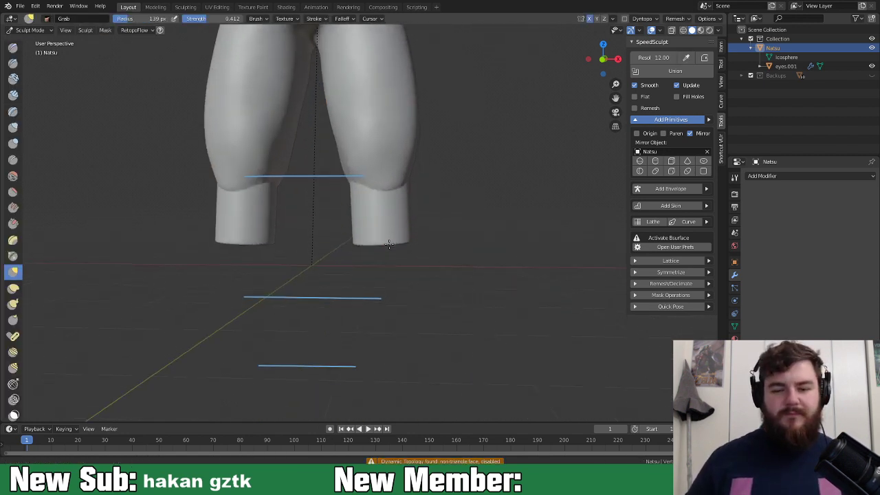
scroll(419, 254, up, 3)
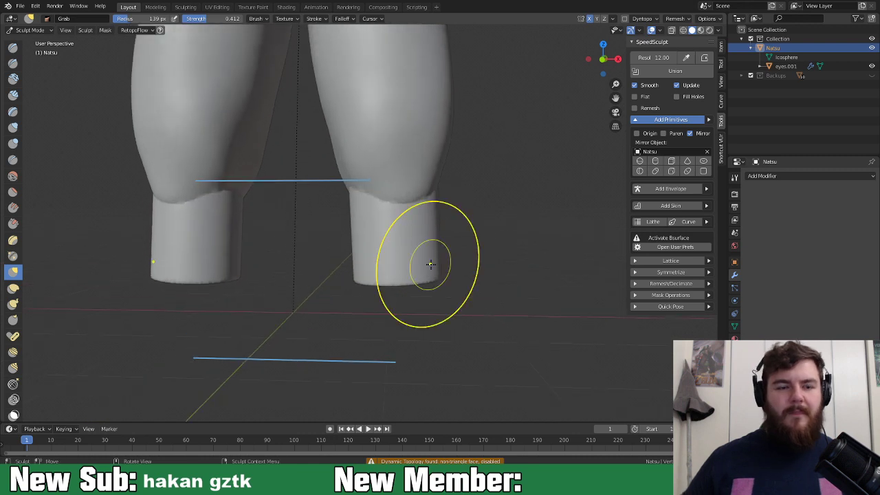
Step: Build up the seams between thighs and knees with the Clay Strips brush at a radius of 86 px
click(13, 95)
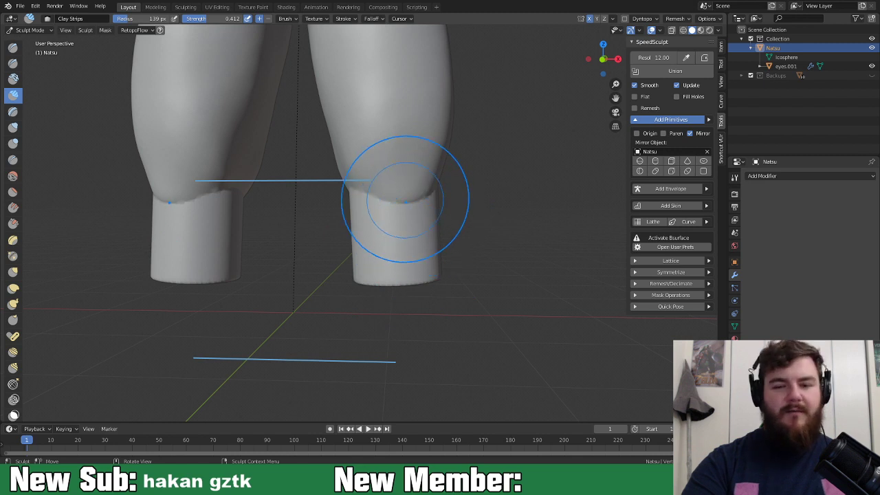
key(f)
click(374, 174)
mouse_move(385, 171)
mouse_down()
mouse_move(385, 181)
mouse_move(415, 186)
mouse_move(424, 177)
mouse_up()
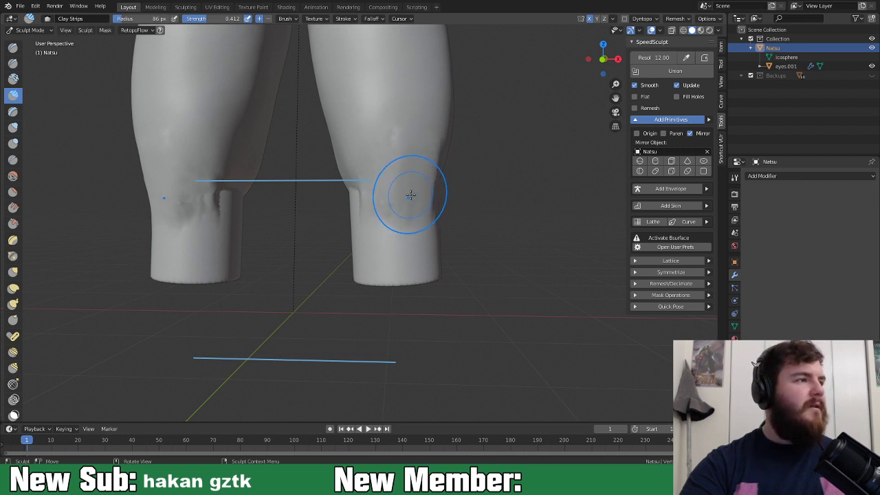
mouse_move(409, 181)
mouse_down()
mouse_move(403, 190)
mouse_move(383, 171)
mouse_move(373, 201)
mouse_move(385, 189)
mouse_move(414, 226)
mouse_move(379, 204)
mouse_move(387, 220)
mouse_up()
mouse_move(397, 198)
middle_down()
mouse_move(330, 193)
mouse_move(360, 159)
middle_up()
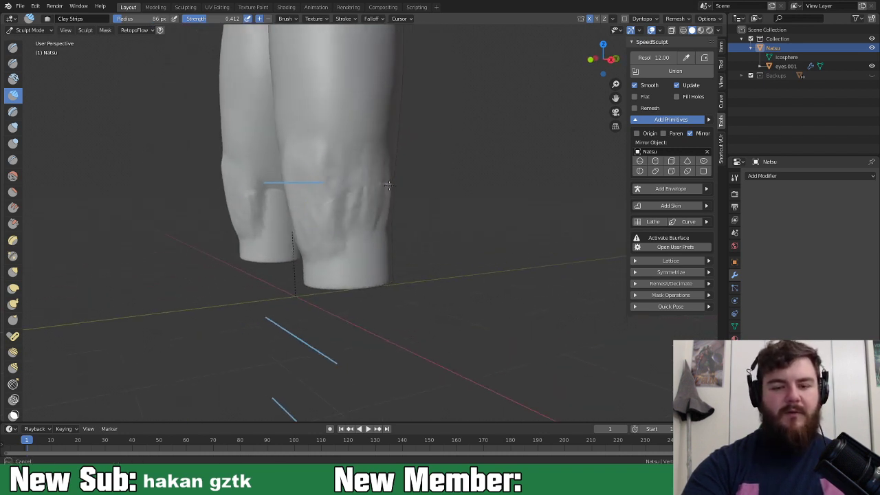
middle_drag(388, 185, 344, 194)
Step: Enable Dyntopo on the Natsu body, accepting the vertex data warning, and continue blending the knee joins around the legs
click(625, 18)
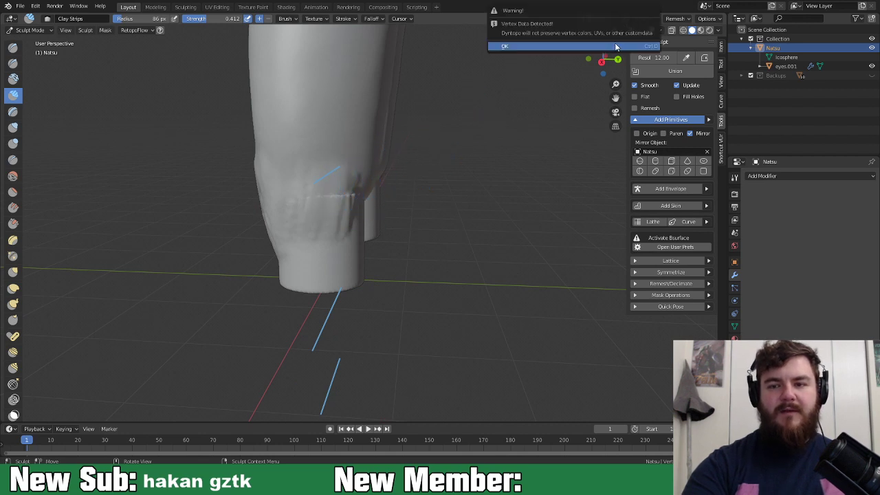
key(Return)
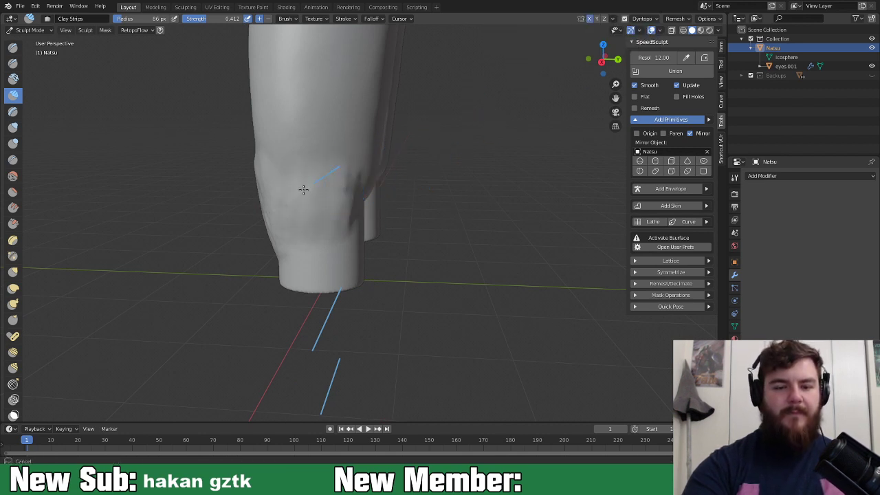
mouse_move(320, 190)
middle_down()
mouse_move(452, 147)
mouse_move(402, 184)
middle_up()
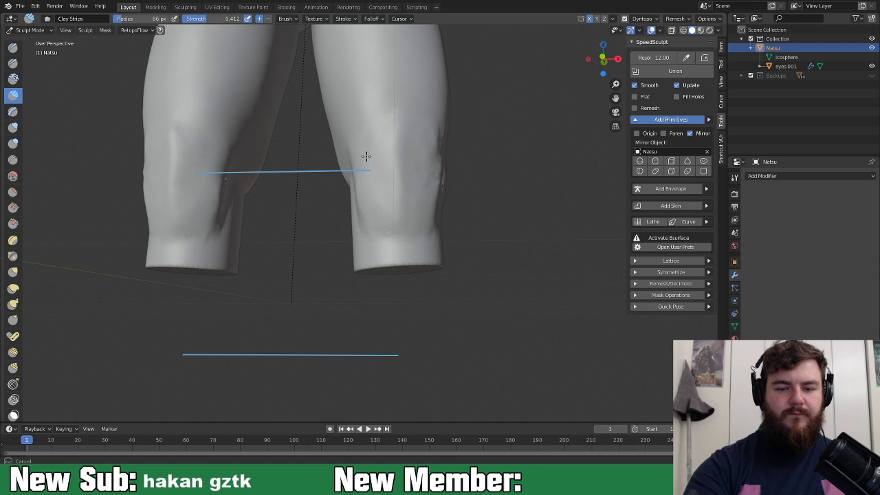
mouse_move(448, 153)
middle_down()
mouse_move(340, 197)
mouse_move(341, 263)
mouse_move(314, 260)
middle_up()
mouse_move(353, 288)
middle_down()
mouse_move(300, 255)
mouse_move(328, 244)
mouse_move(374, 192)
mouse_move(364, 196)
mouse_move(402, 183)
middle_up()
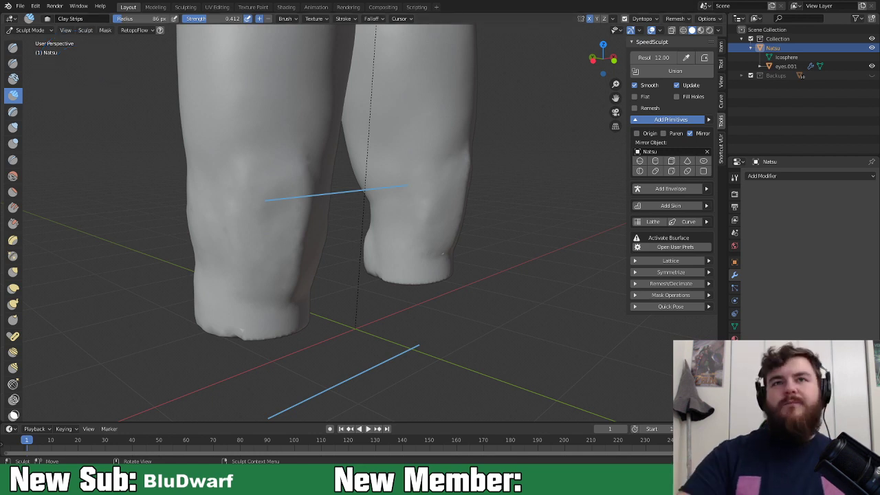
Step: Shape the knee area with Clay Strips strokes running from the lower thigh down toward the open leg ends
mouse_move(416, 265)
middle_down()
mouse_move(367, 251)
mouse_move(379, 269)
mouse_move(375, 242)
middle_up()
drag(385, 237, 373, 129)
drag(385, 175, 396, 224)
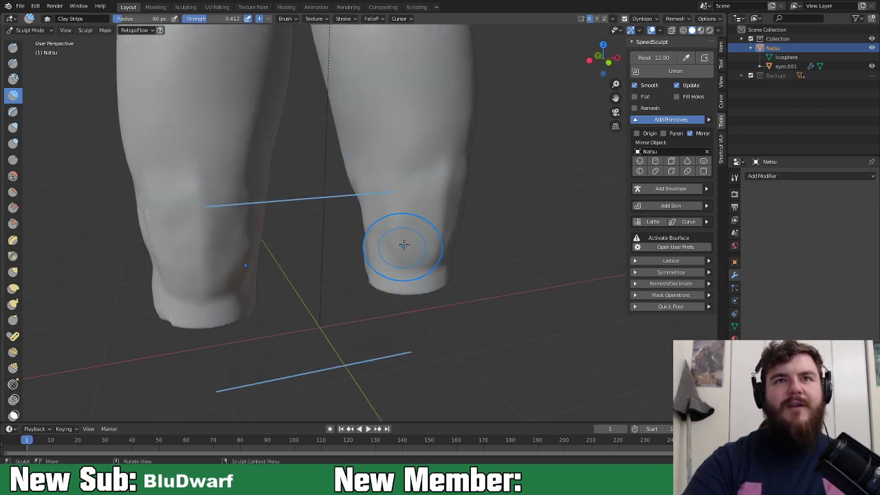
middle_drag(414, 183, 414, 167)
drag(387, 136, 402, 229)
middle_drag(440, 162, 427, 153)
drag(423, 130, 426, 184)
mouse_move(426, 183)
middle_down()
mouse_move(419, 163)
mouse_move(398, 160)
middle_up()
drag(392, 140, 405, 172)
Step: Add Clay Strips strokes down the back of the knees and check the legs' outline from the side and front
mouse_move(344, 216)
middle_down()
mouse_move(369, 193)
mouse_move(373, 157)
mouse_move(412, 187)
mouse_move(525, 221)
mouse_move(546, 251)
middle_up()
mouse_move(396, 222)
middle_down()
mouse_move(416, 200)
mouse_move(435, 278)
mouse_move(421, 246)
mouse_move(432, 226)
mouse_move(436, 255)
mouse_move(403, 257)
middle_up()
drag(364, 199, 354, 265)
drag(363, 211, 354, 264)
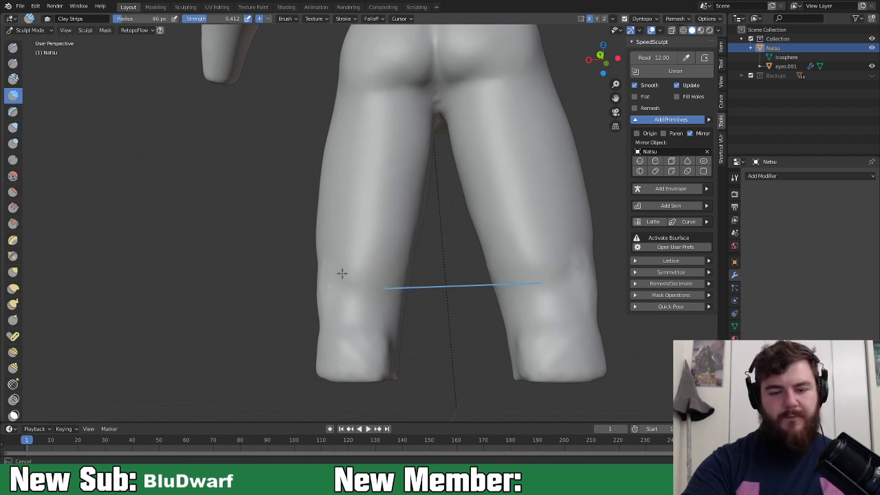
middle_drag(382, 234, 465, 249)
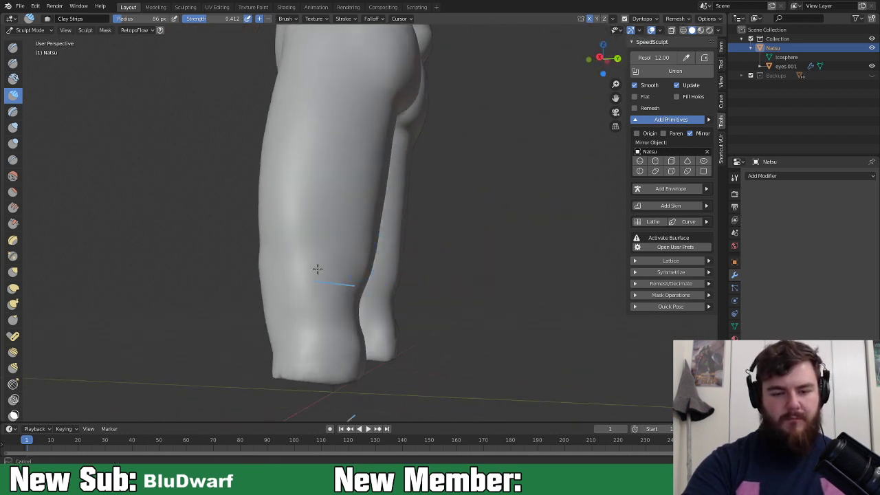
middle_drag(284, 229, 416, 240)
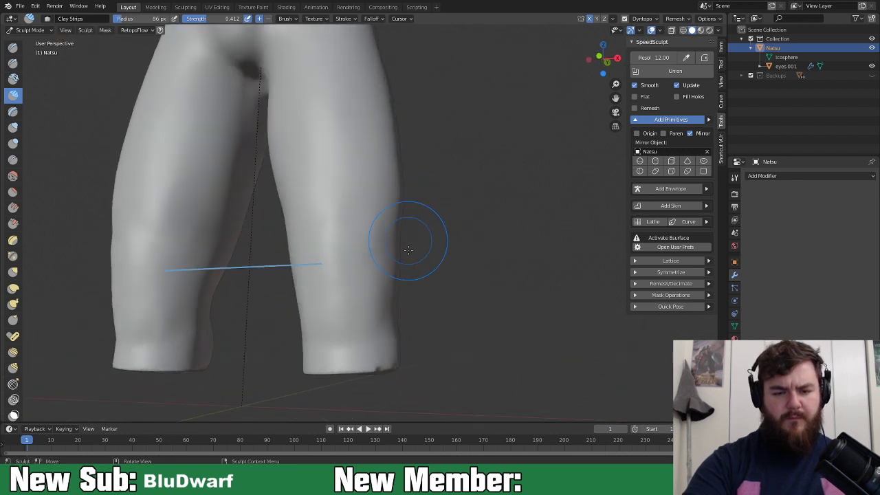
Step: Adjust the outer contour of the lower legs with the Grab brush at 133 px and check the proportions from behind
key(g)
key(f)
click(388, 296)
drag(363, 302, 378, 307)
mouse_move(343, 318)
middle_down()
mouse_move(378, 310)
mouse_move(419, 318)
mouse_move(408, 252)
mouse_move(422, 231)
mouse_move(388, 283)
mouse_move(402, 258)
mouse_move(353, 274)
mouse_move(255, 275)
middle_up()
scroll(423, 231, down, 6)
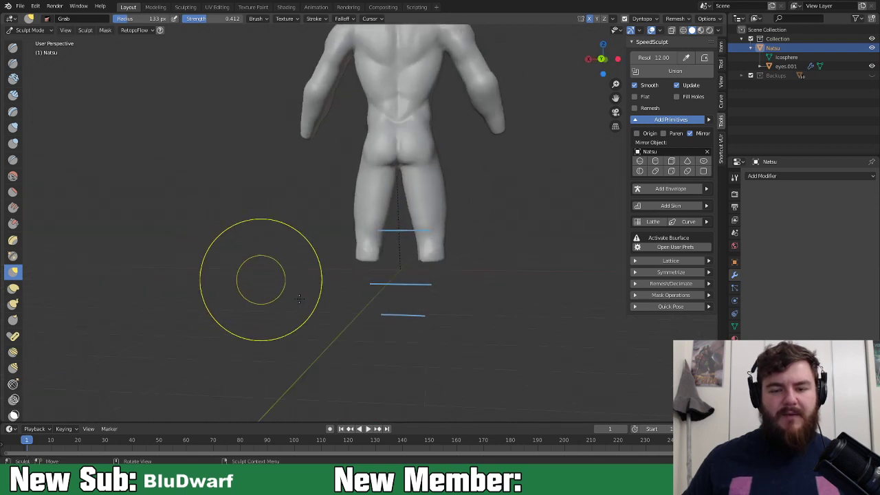
scroll(403, 300, up, 2)
scroll(399, 298, up, 1)
shift+middle_drag(399, 298, 396, 265)
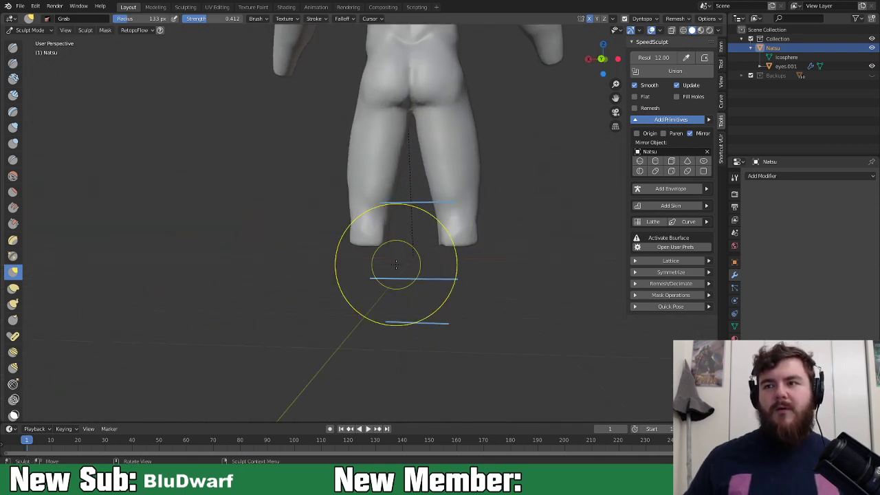
Step: Fill out the back and sides of the lower leg ends with the Clay Strips brush at 85 px
scroll(402, 300, up, 2)
middle_drag(403, 300, 438, 298)
scroll(439, 299, up, 2)
click(15, 98)
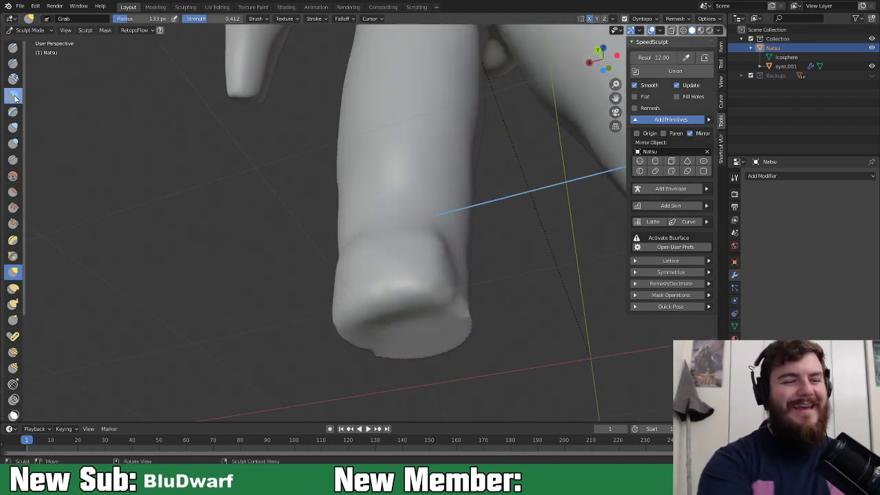
middle_drag(451, 281, 466, 260)
drag(466, 260, 476, 267)
middle_drag(453, 281, 494, 252)
mouse_move(481, 268)
mouse_down()
mouse_move(495, 255)
mouse_move(487, 254)
mouse_move(491, 285)
mouse_up()
drag(503, 249, 499, 294)
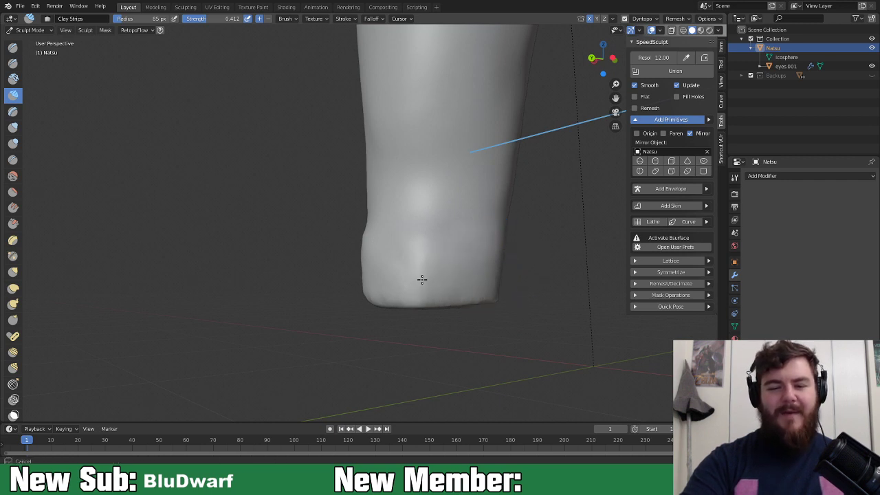
drag(363, 270, 362, 294)
middle_drag(417, 279, 591, 280)
middle_drag(419, 294, 422, 275)
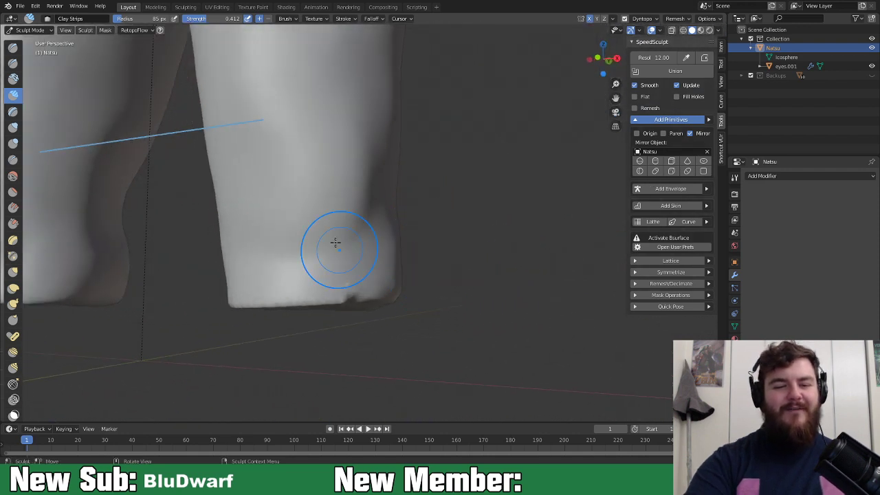
Step: Build up the kneecap on the front of the leg with the Clay Strips brush at a radius of 55 px
scroll(517, 232, down, 3)
shift+middle_drag(447, 189, 465, 251)
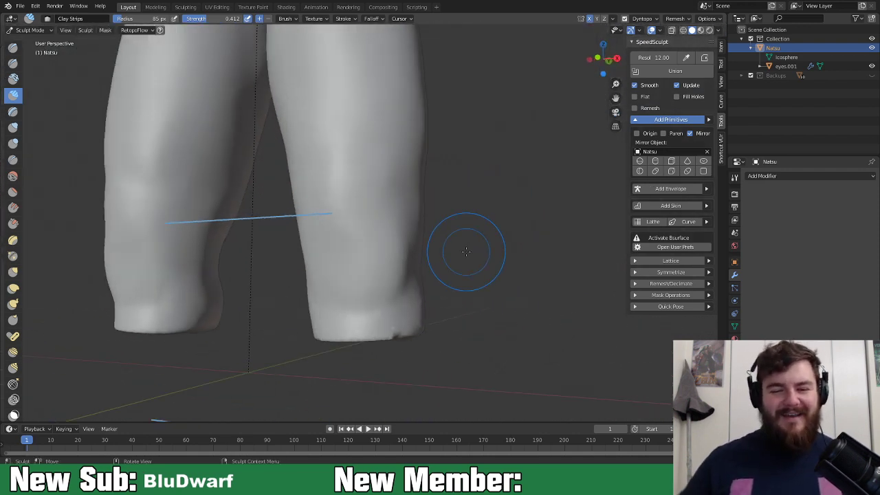
key(f)
click(348, 261)
middle_drag(352, 263, 367, 248)
drag(353, 236, 348, 231)
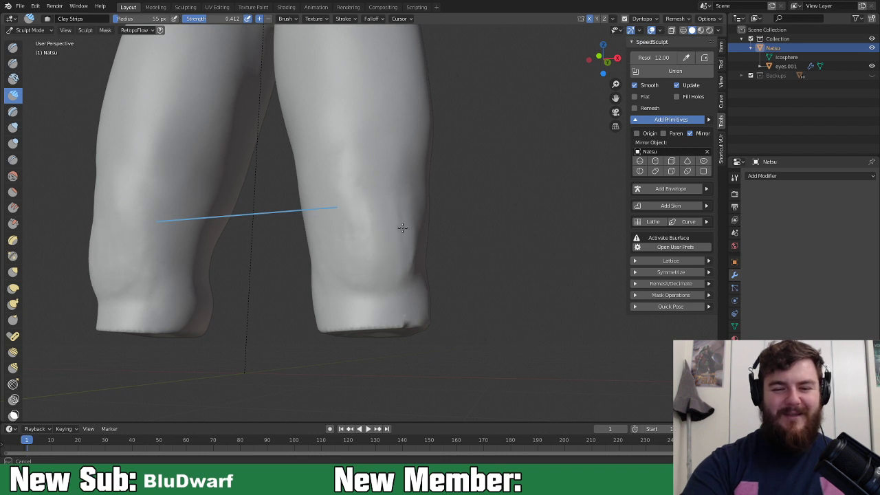
drag(386, 274, 347, 265)
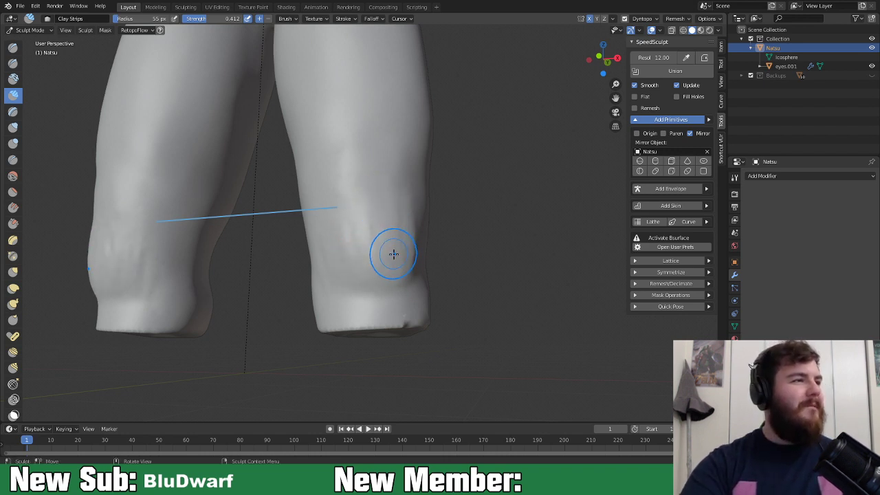
Step: Add long Clay Strips strokes over the front and sides of the kneecap to strengthen its form
middle_drag(407, 254, 405, 249)
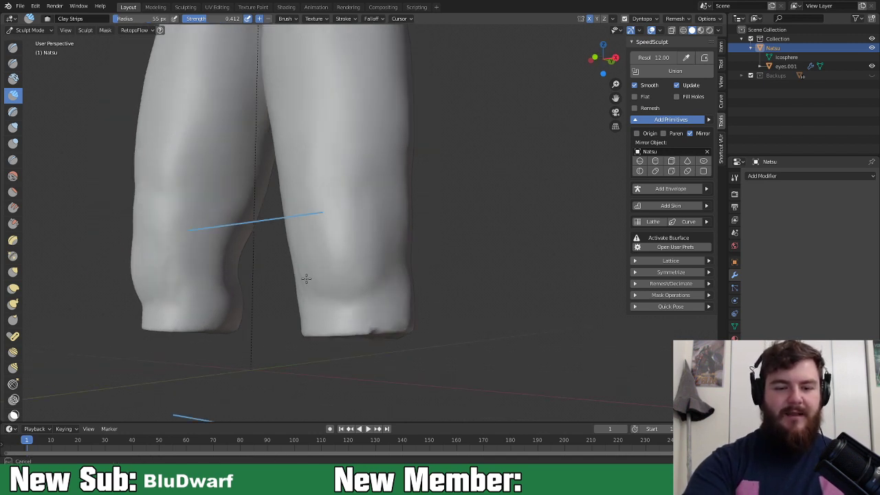
middle_drag(303, 245, 475, 215)
scroll(501, 222, down, 10)
mouse_move(450, 248)
middle_down()
mouse_move(443, 253)
mouse_move(460, 264)
mouse_move(362, 287)
mouse_move(371, 222)
mouse_move(329, 222)
mouse_move(442, 236)
middle_up()
scroll(361, 286, up, 5)
scroll(439, 237, up, 2)
mouse_move(376, 215)
mouse_down()
mouse_move(367, 263)
mouse_move(355, 213)
mouse_up()
drag(352, 252, 363, 286)
middle_drag(375, 278, 373, 255)
drag(373, 255, 365, 229)
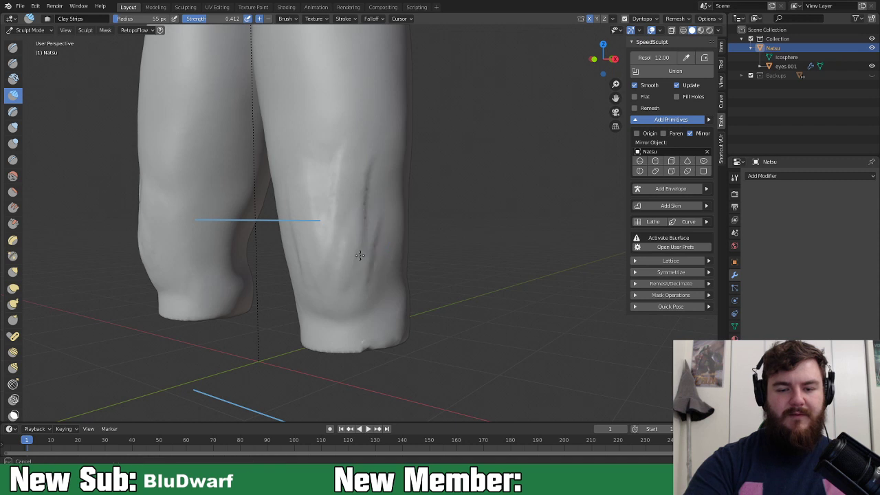
Step: Smooth the fresh clay strokes around the kneecap into the surrounding leg surface
drag(309, 198, 314, 180)
shift+drag(368, 169, 360, 225)
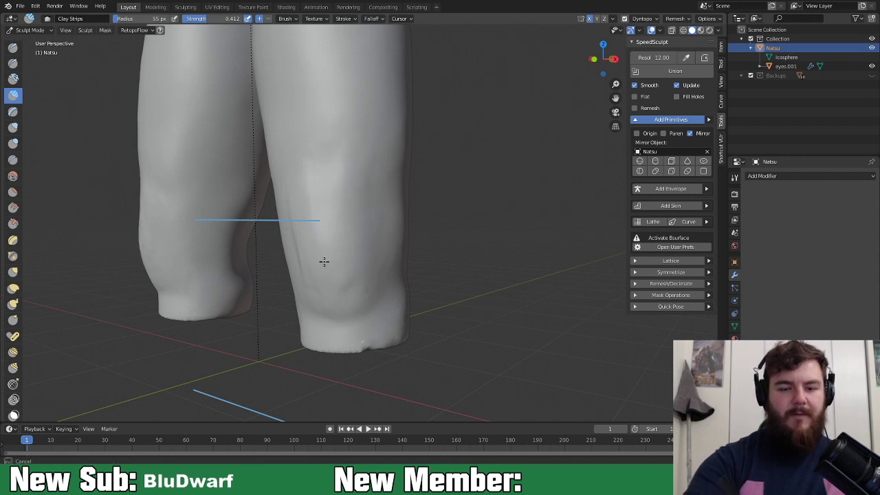
drag(298, 257, 365, 261)
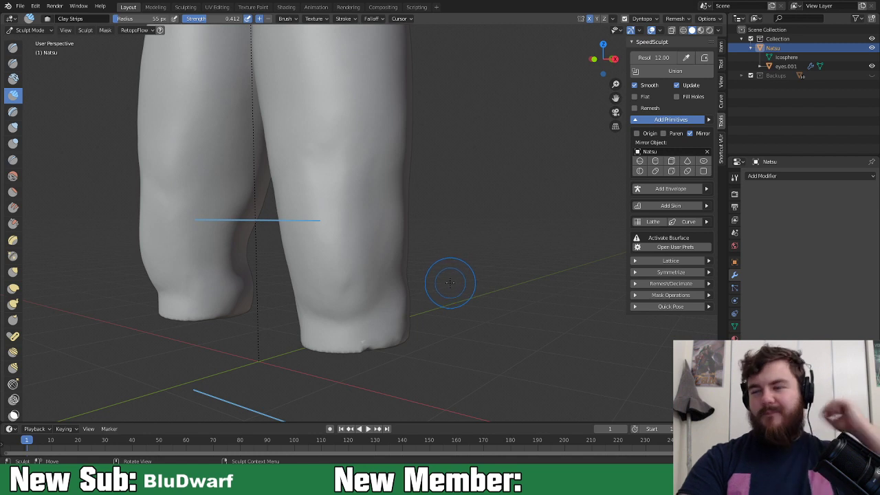
Step: Define the lower edge of the kneecap with the Crease brush at a radius of 48 px
mouse_move(403, 295)
middle_down()
mouse_move(408, 288)
mouse_move(367, 291)
middle_up()
key(shift+c)
key(f)
click(395, 291)
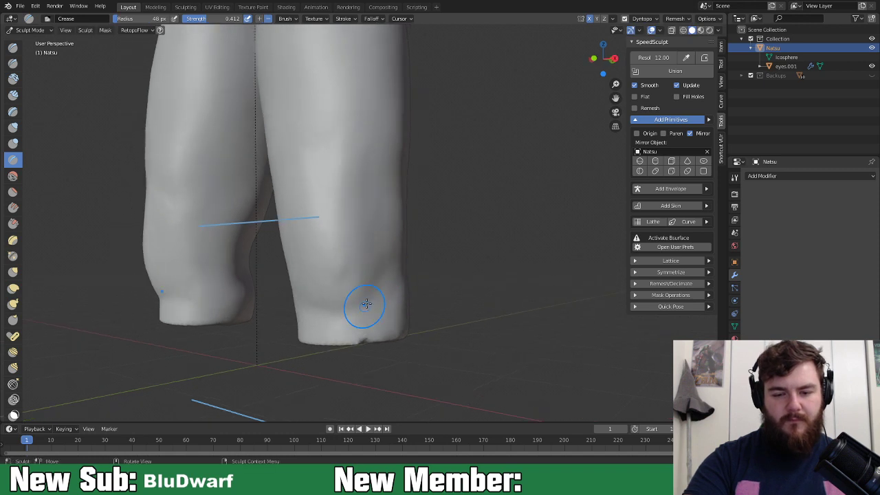
middle_drag(382, 283, 479, 255)
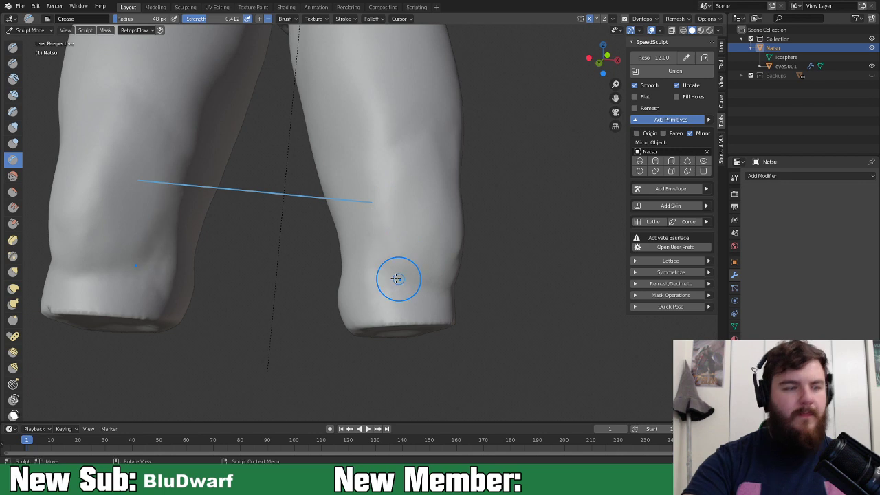
middle_drag(419, 259, 403, 265)
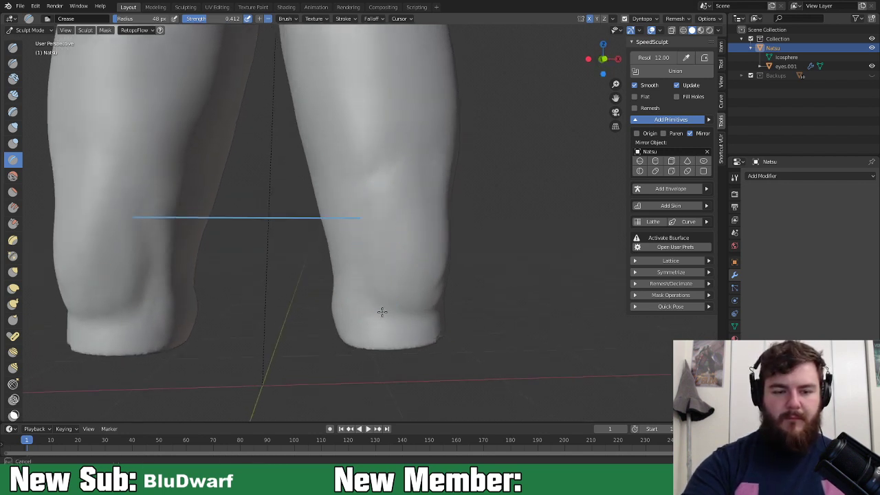
mouse_move(433, 314)
middle_down()
mouse_move(389, 273)
mouse_move(373, 284)
middle_up()
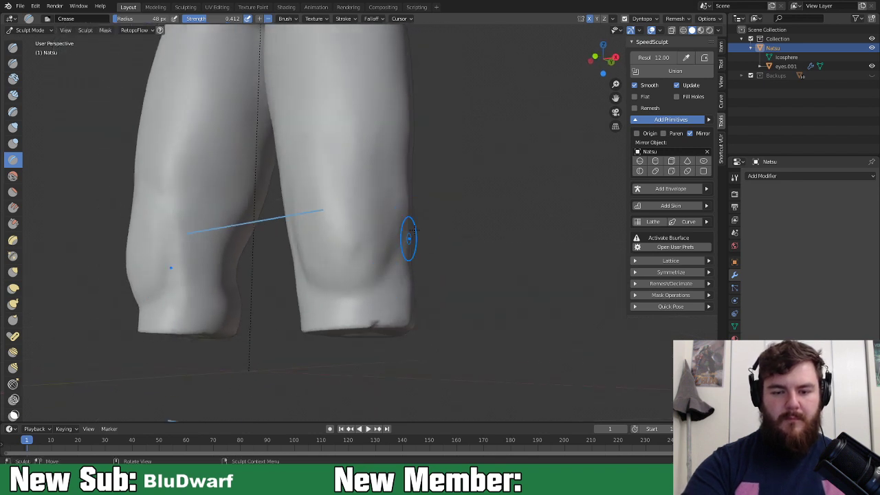
middle_drag(406, 246, 402, 249)
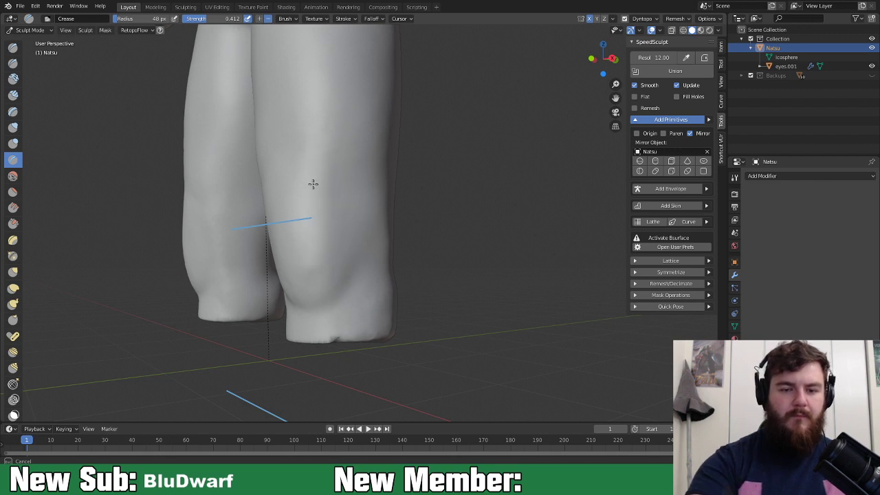
Step: Refine the front of the knee and the area above it with further Crease brush strokes
middle_drag(325, 231, 382, 153)
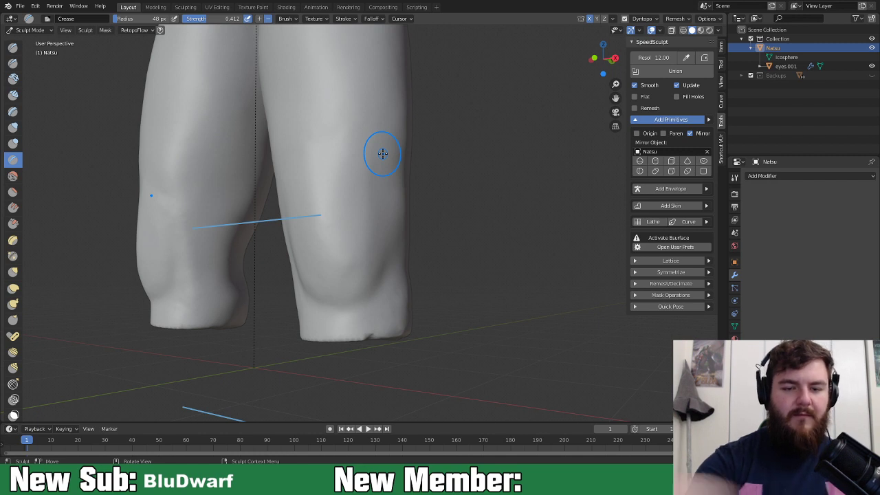
middle_drag(359, 252, 391, 240)
mouse_move(353, 200)
mouse_down()
mouse_move(360, 271)
mouse_move(352, 266)
mouse_up()
drag(327, 202, 353, 277)
mouse_move(363, 243)
middle_down()
mouse_move(412, 242)
mouse_move(422, 232)
middle_up()
drag(418, 173, 381, 157)
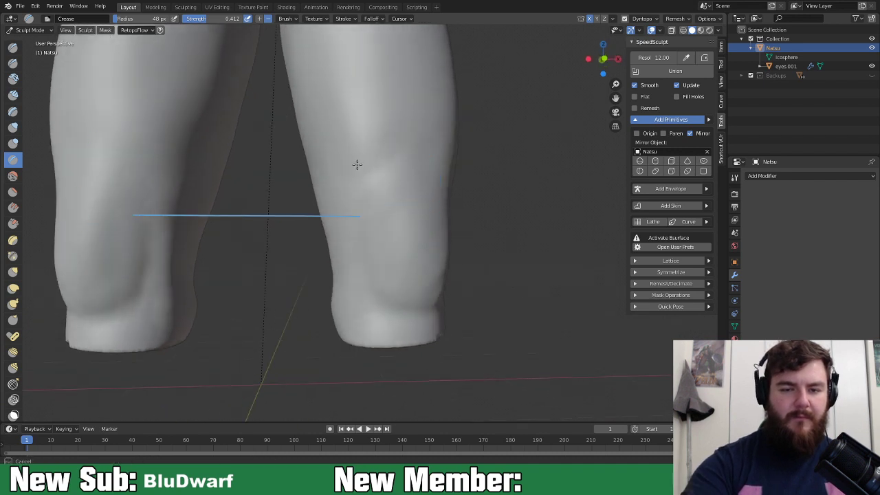
Step: Refine the creases beside and above the kneecap with the Crease brush and check the leg profile from the side
middle_drag(445, 242, 420, 204)
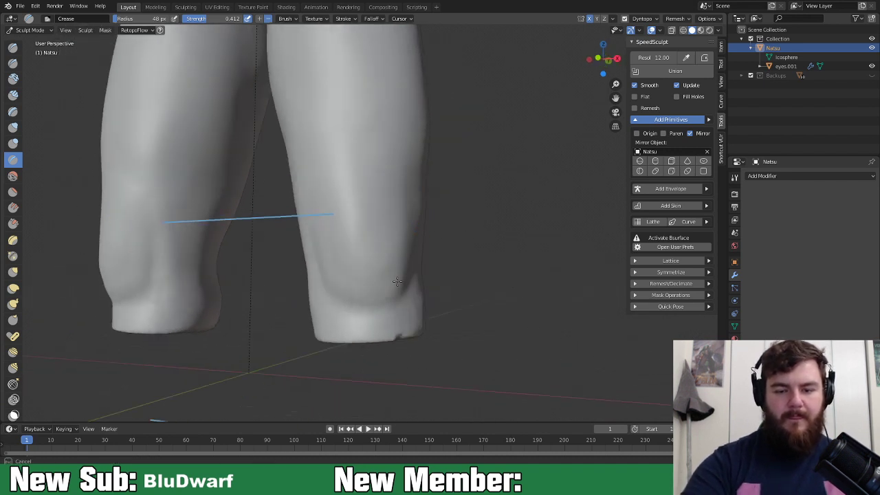
drag(416, 230, 404, 237)
mouse_move(402, 237)
middle_down()
mouse_move(327, 233)
mouse_move(340, 246)
mouse_move(395, 255)
mouse_move(393, 241)
middle_up()
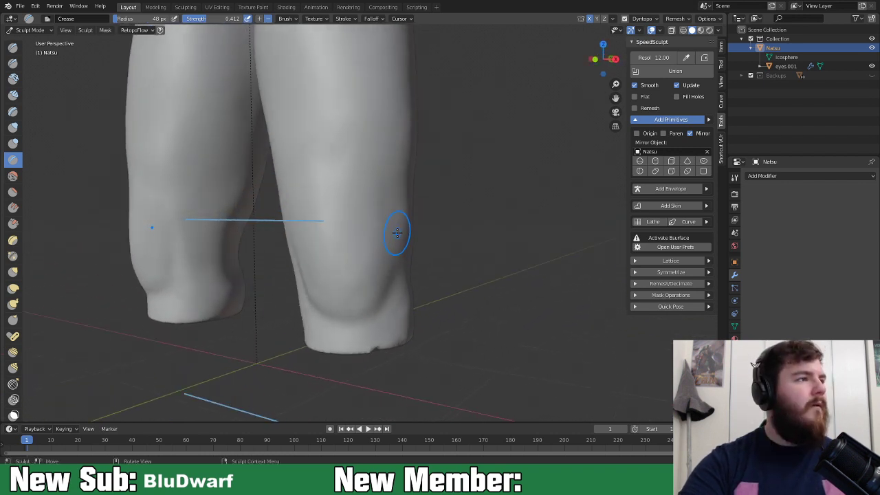
middle_drag(341, 173, 361, 132)
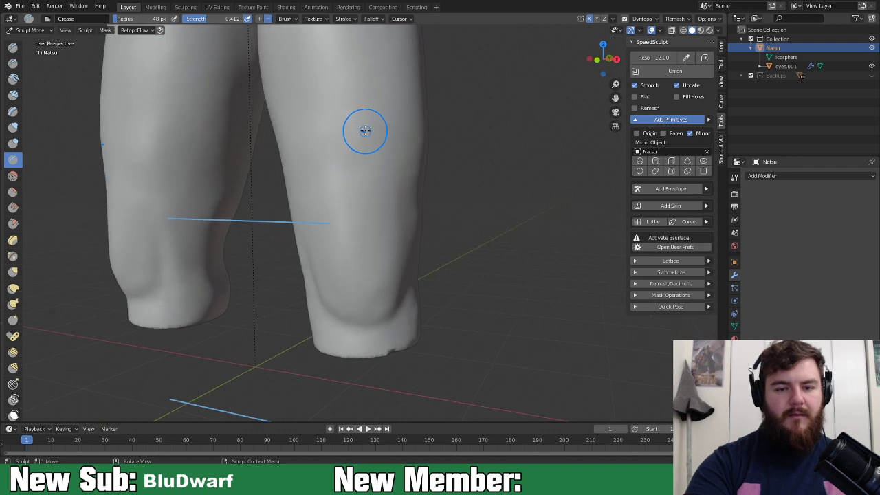
mouse_move(323, 215)
middle_down()
mouse_move(374, 192)
mouse_move(414, 143)
mouse_move(343, 141)
mouse_move(362, 149)
mouse_move(352, 178)
middle_up()
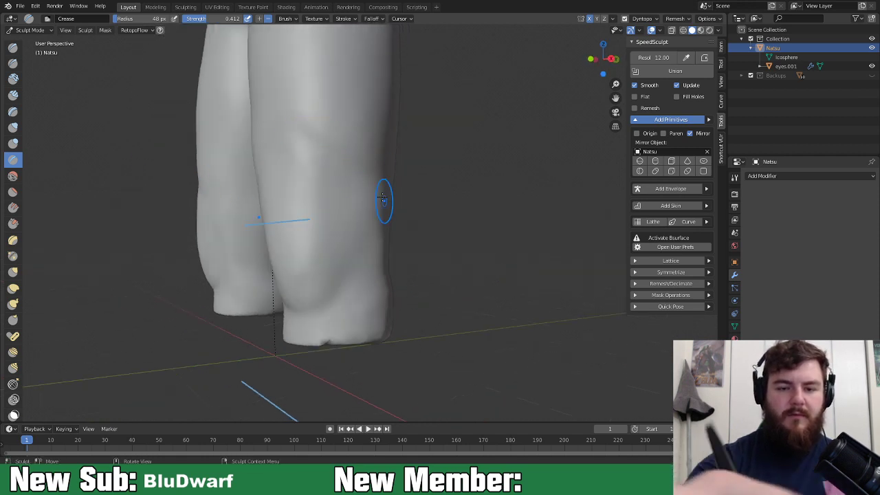
middle_drag(394, 188, 479, 169)
scroll(465, 181, down, 3)
middle_drag(494, 210, 393, 239)
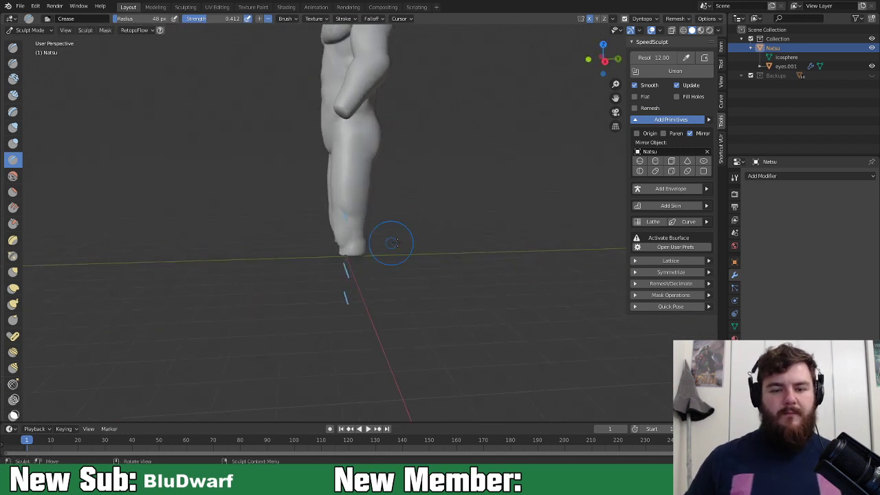
Step: Refine the surface on the outer side above the knee with short Crease brush strokes
scroll(365, 281, up, 1)
middle_drag(364, 281, 369, 246)
scroll(382, 269, up, 3)
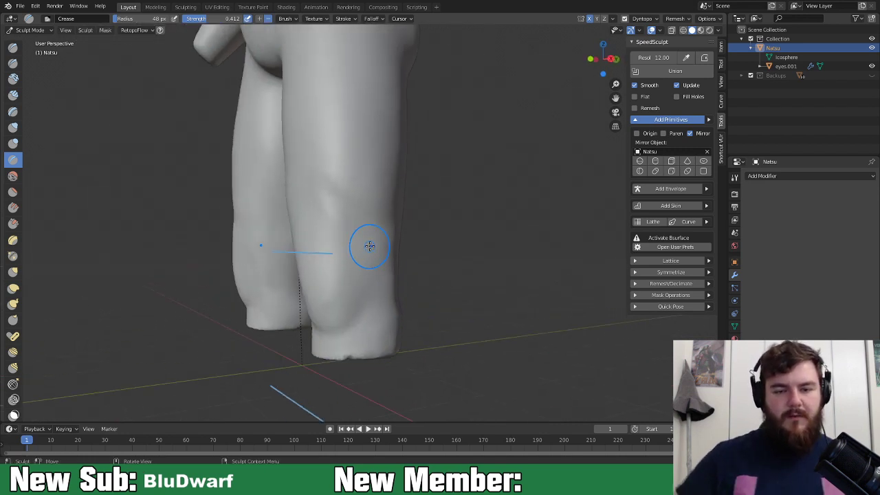
mouse_move(336, 173)
mouse_down()
mouse_move(349, 182)
mouse_move(309, 196)
mouse_up()
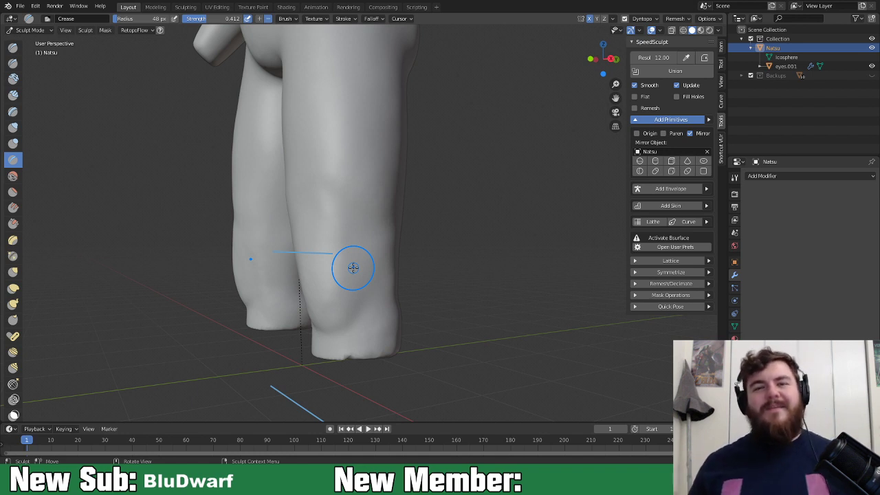
scroll(418, 279, down, 3)
middle_drag(420, 279, 456, 264)
scroll(447, 294, up, 3)
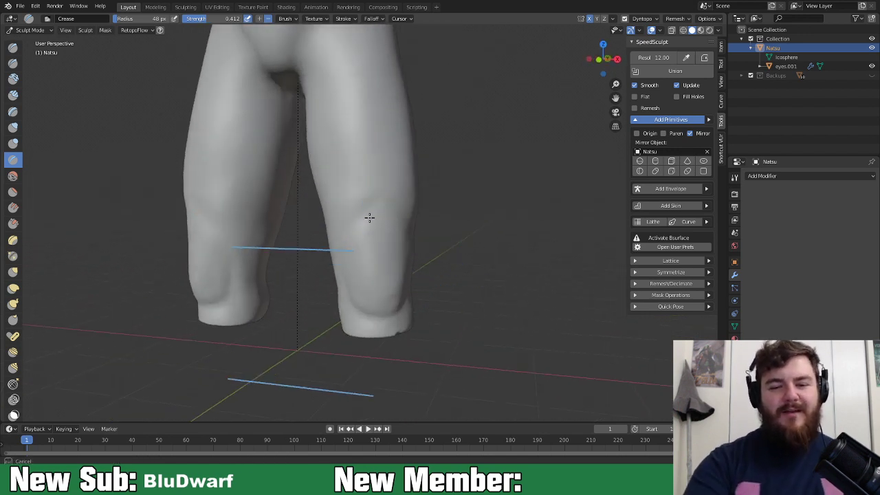
middle_drag(353, 270, 397, 239)
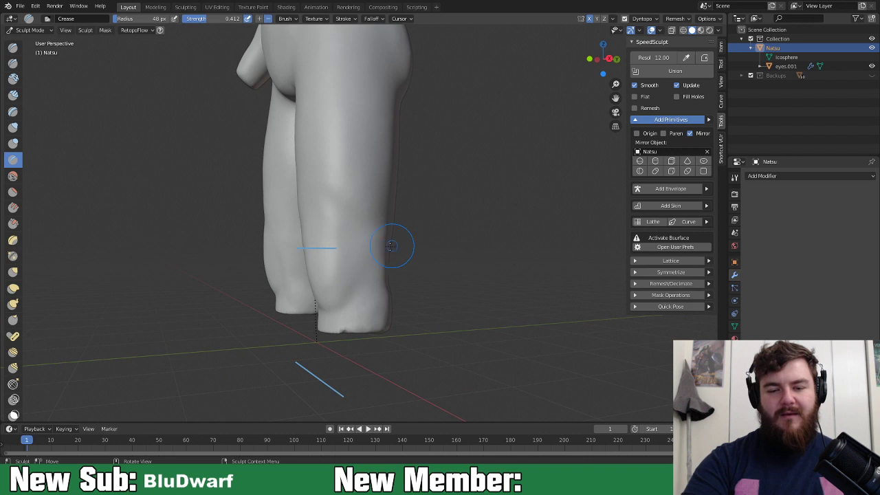
drag(350, 176, 336, 187)
mouse_move(355, 264)
middle_down()
mouse_move(398, 216)
mouse_move(357, 213)
mouse_move(369, 227)
mouse_move(353, 249)
mouse_move(418, 238)
mouse_move(417, 192)
middle_up()
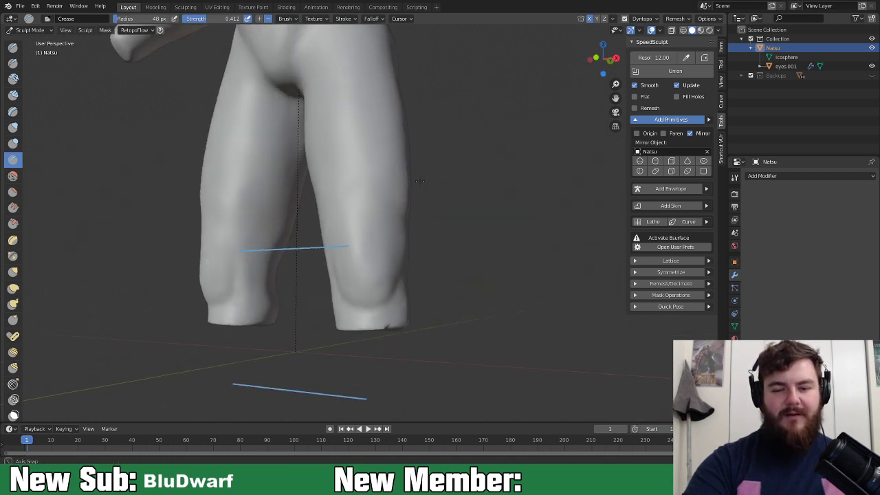
Step: Adjust the contour of the knee and lower leg with the Grab brush at a radius of 93 px
key(g)
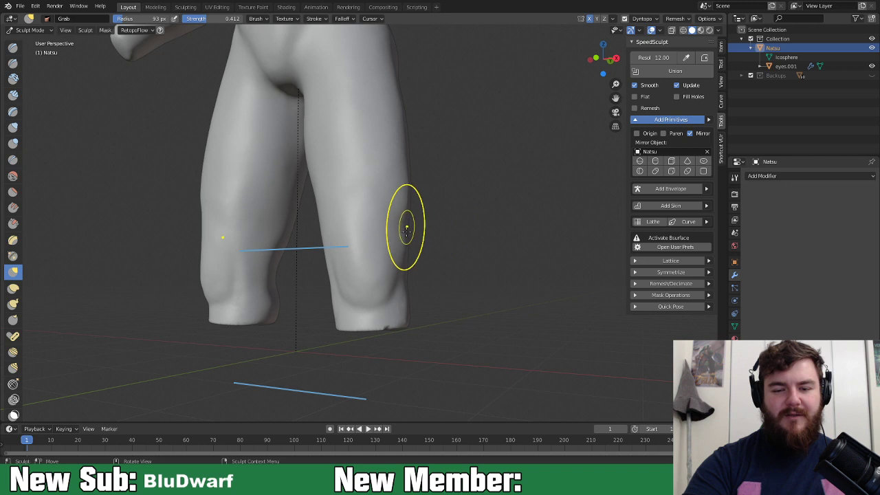
middle_drag(402, 252, 339, 269)
drag(341, 268, 341, 268)
mouse_move(394, 223)
middle_down()
mouse_move(399, 182)
mouse_move(375, 213)
middle_up()
drag(368, 273, 356, 282)
mouse_move(348, 297)
middle_down()
mouse_move(355, 228)
mouse_move(378, 210)
middle_up()
mouse_move(432, 173)
middle_down()
mouse_move(399, 224)
mouse_move(455, 219)
mouse_move(447, 222)
middle_up()
Step: Reshape the inner and outer sides of the knee with the Grab brush at 157 px and set its radius to 129 px
key(f)
click(483, 220)
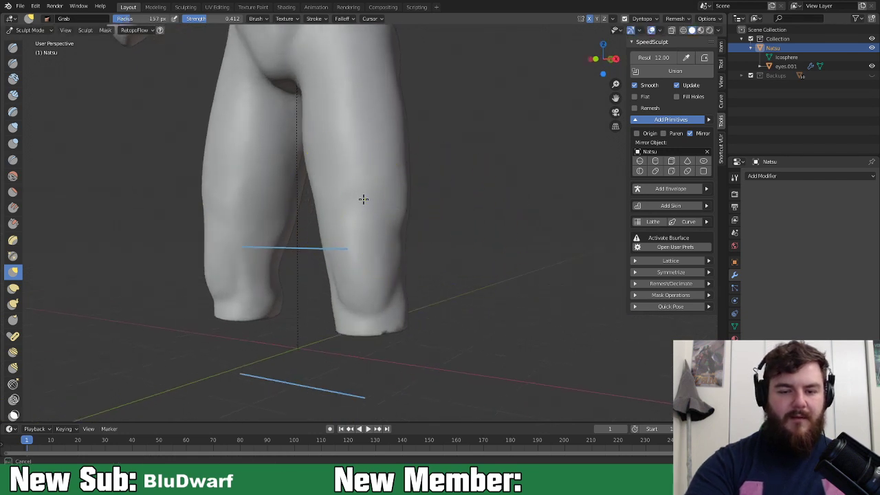
drag(386, 228, 391, 236)
drag(339, 235, 331, 243)
mouse_move(402, 234)
middle_down()
mouse_move(400, 222)
mouse_move(363, 226)
mouse_move(369, 222)
mouse_move(403, 262)
middle_up()
key(f)
click(381, 271)
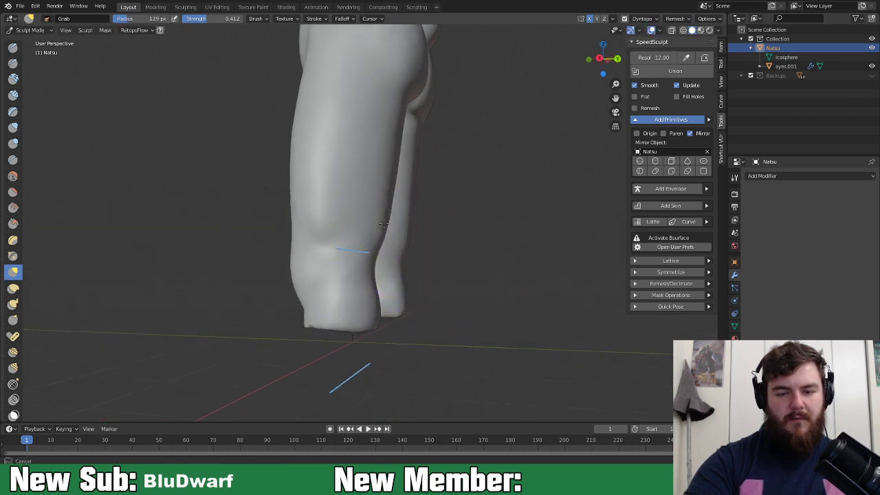
mouse_move(371, 255)
middle_down()
mouse_move(496, 275)
mouse_move(490, 245)
middle_up()
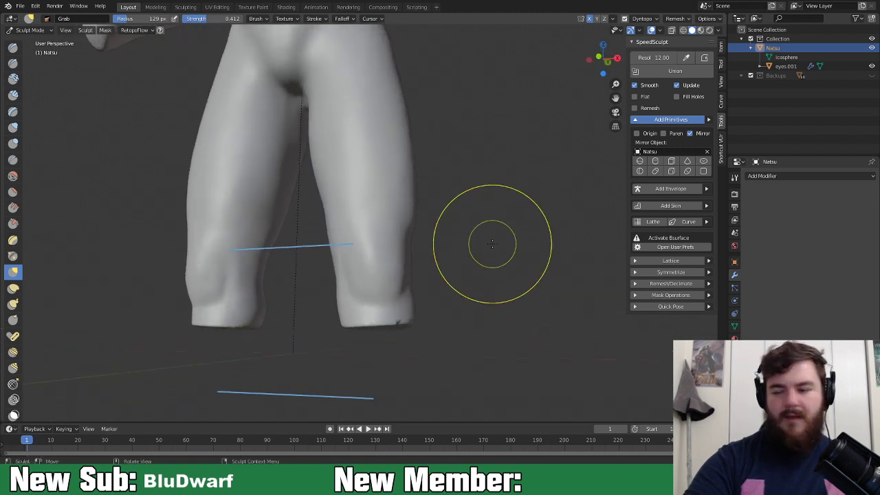
Step: Save the file and check the whole figure's proportions from the front
key(ctrl+s)
scroll(514, 294, down, 8)
middle_drag(420, 220, 442, 236)
scroll(440, 244, up, 2)
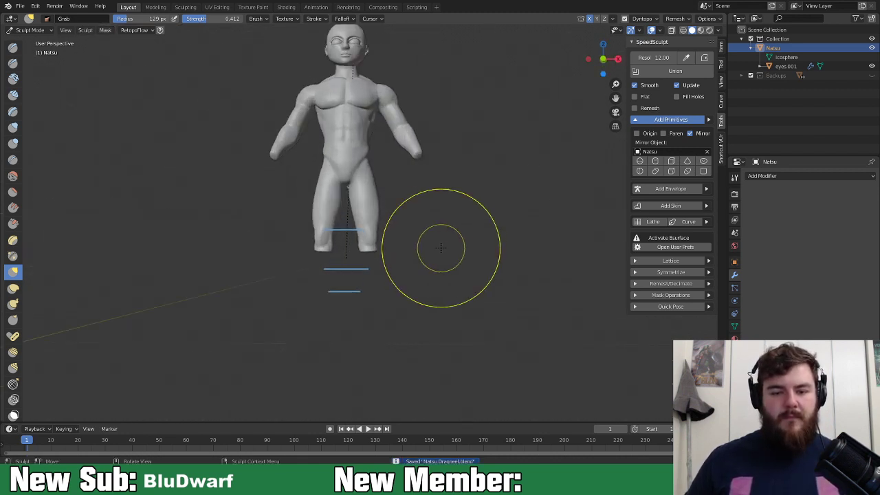
key(KP_1)
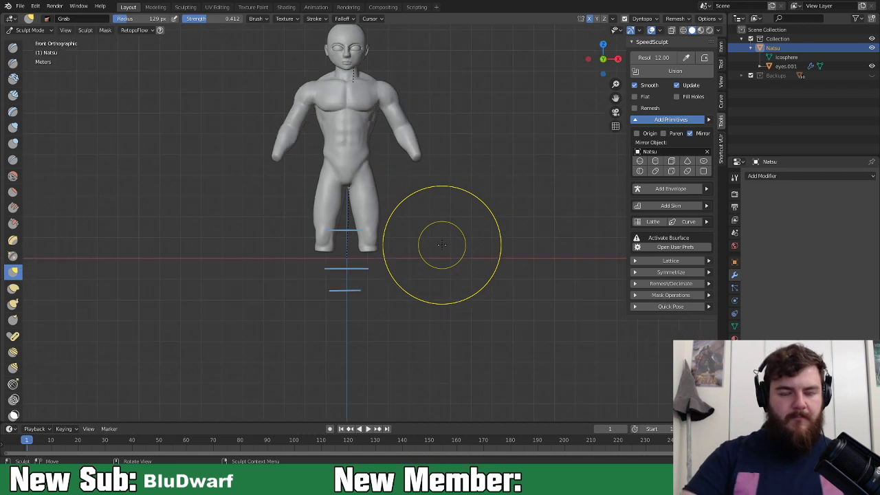
scroll(421, 263, up, 3)
shift+middle_drag(426, 179, 419, 288)
scroll(426, 292, down, 1)
Step: Switch to Object Mode and add a cylinder mirrored across Natsu, placed below the knees for the lower legs
click(31, 30)
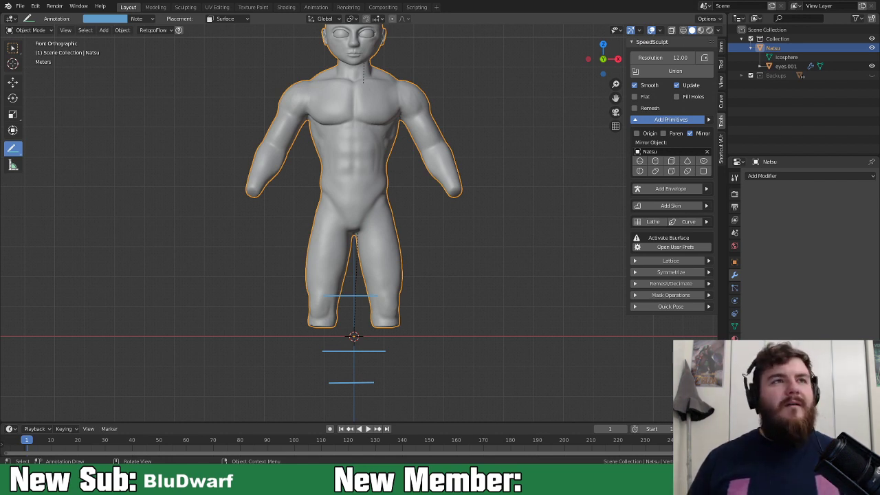
scroll(426, 285, down, 3)
middle_drag(423, 288, 434, 277)
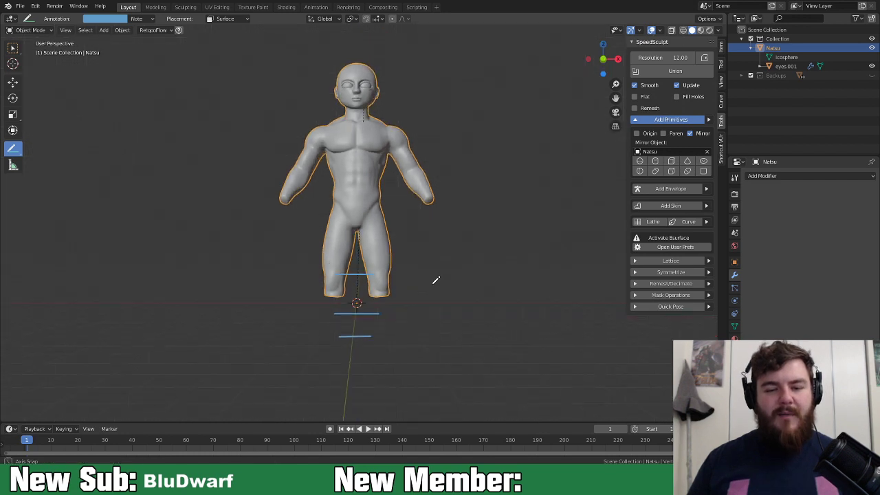
key(KP_1)
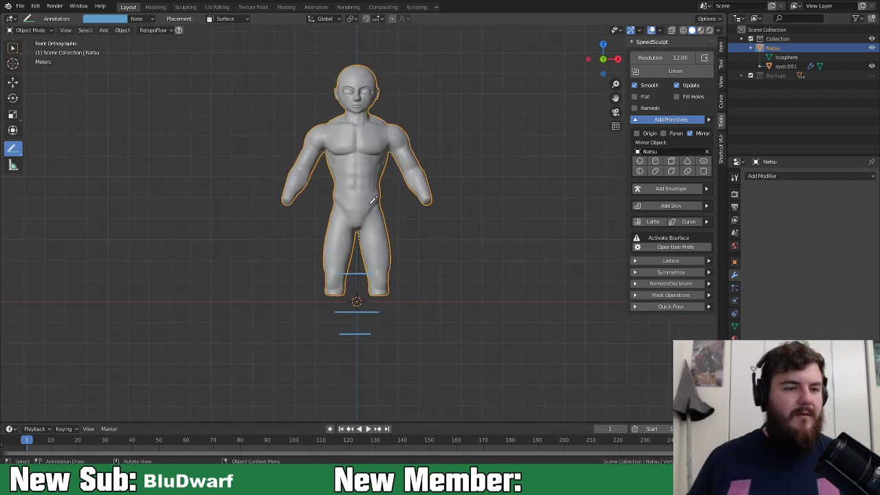
click(655, 162)
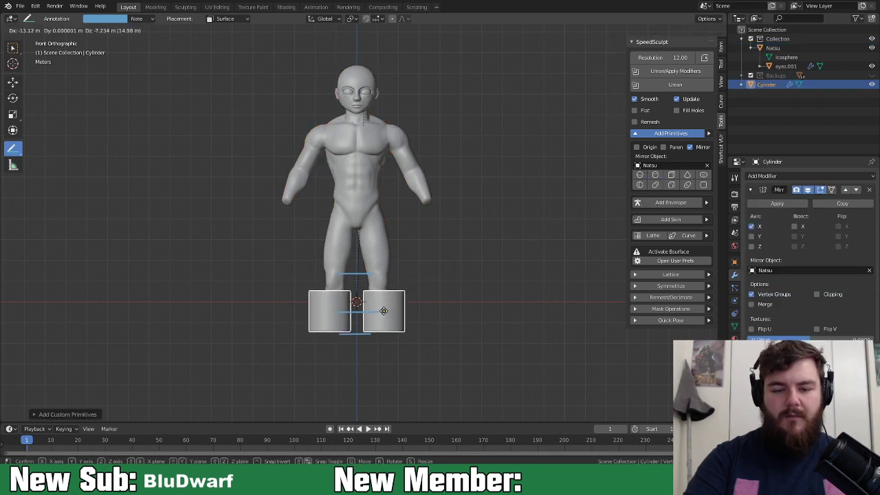
click(393, 333)
Step: Scale the cylinder down to about 0.55 of its size in the side view
key(KP_3)
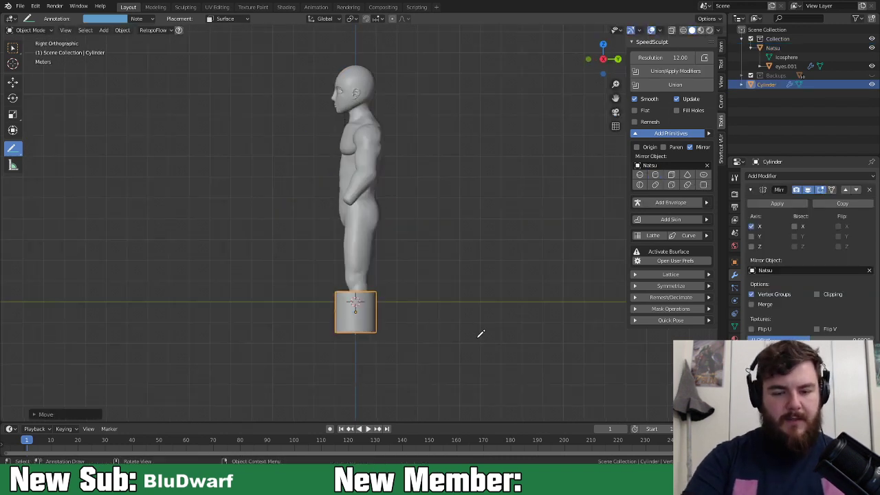
key(s)
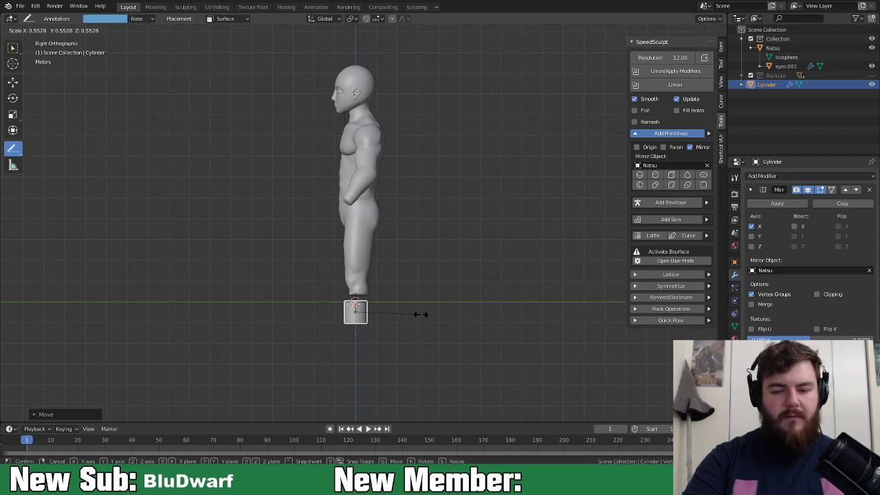
click(423, 313)
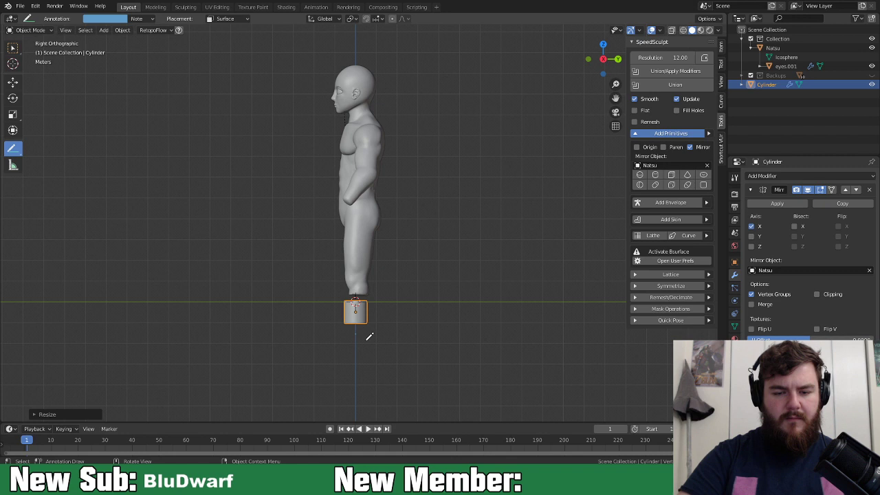
Step: Move the cylinder up against the underside of the knee and shrink it slightly to suit the leg's thickness
scroll(385, 344, up, 6)
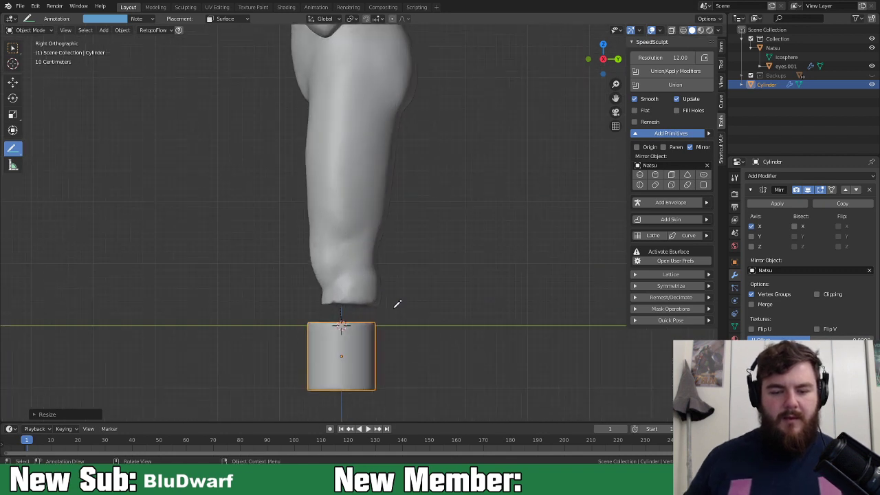
key(g)
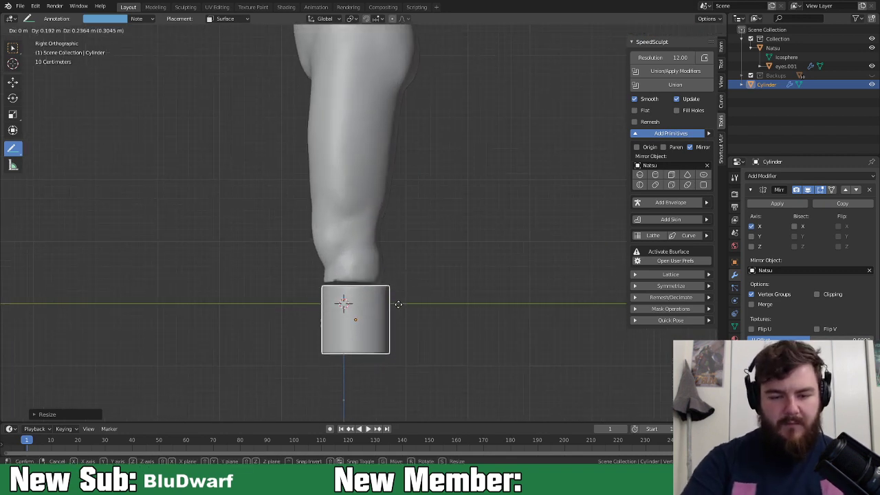
click(399, 297)
key(s)
click(451, 319)
key(g)
click(450, 308)
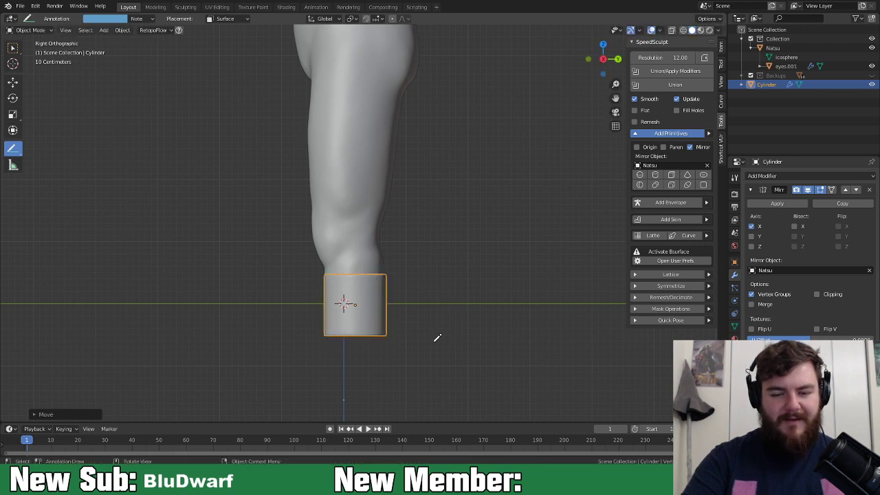
Step: Tilt the cylinder slightly in the front view and shift it inward along X to center it under the knee
key(KP_1)
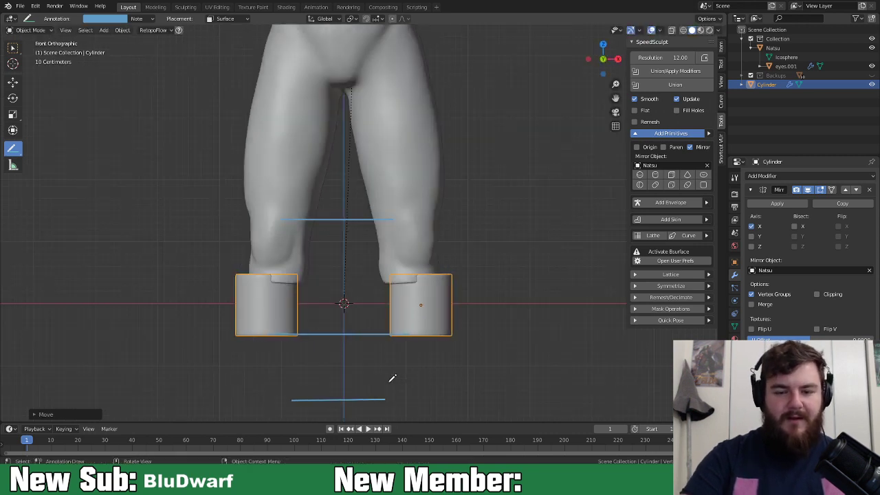
key(r)
click(528, 313)
key(g)
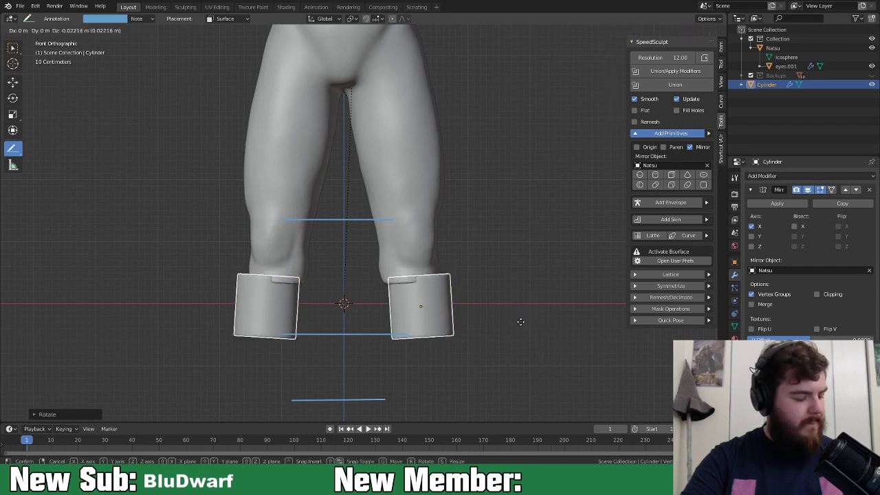
key(x)
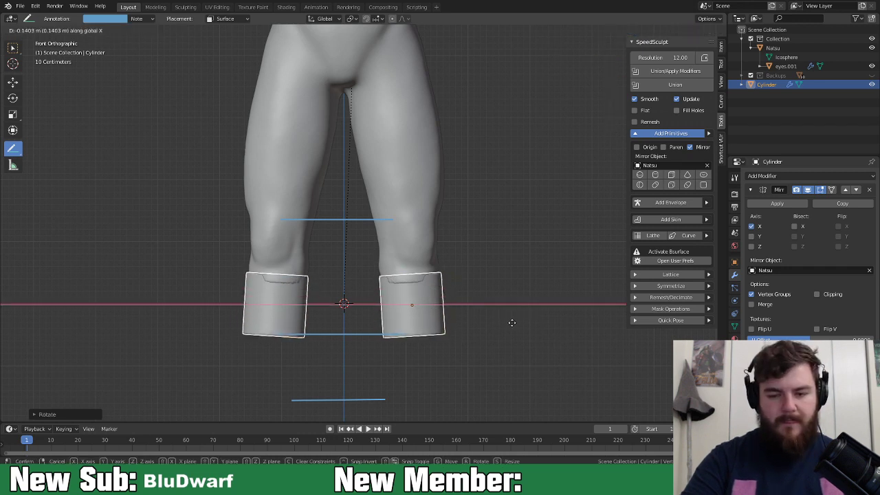
click(516, 317)
key(KP_3)
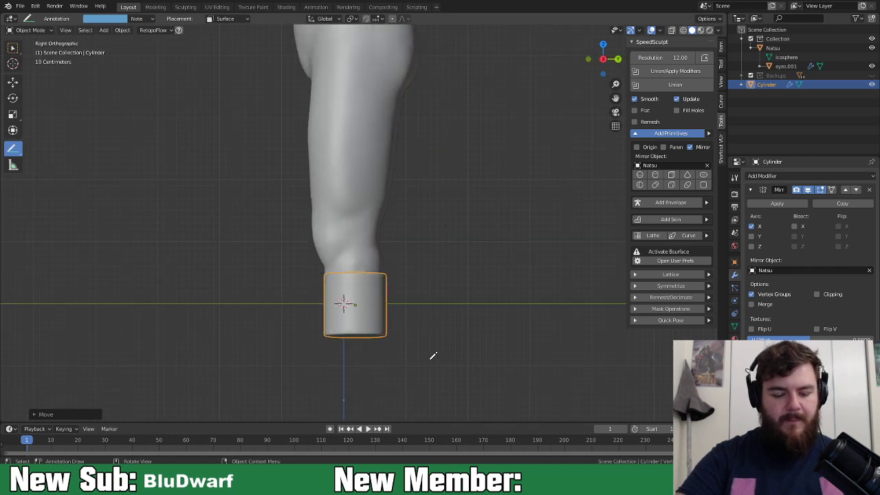
Step: Stretch the cylinder along Z by about 1.6 and lower it about 0.4 m along its local Z axis
key(KP_1)
key(s)
key(z)
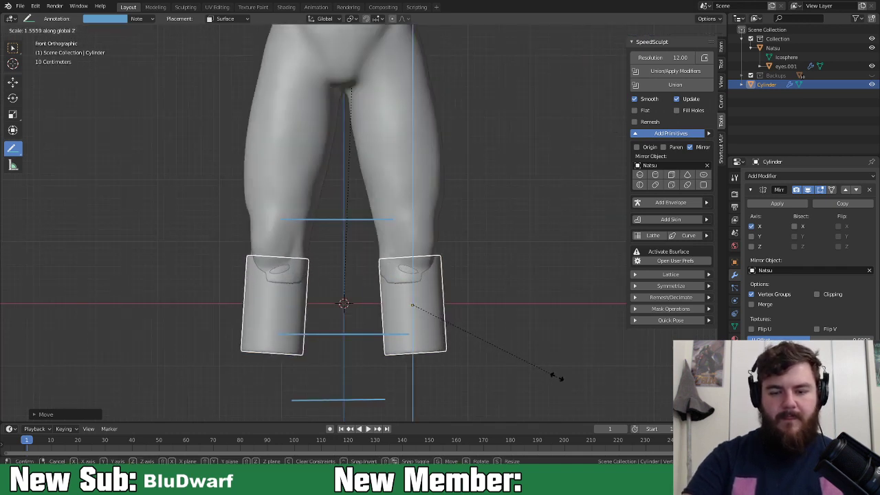
click(563, 384)
key(g)
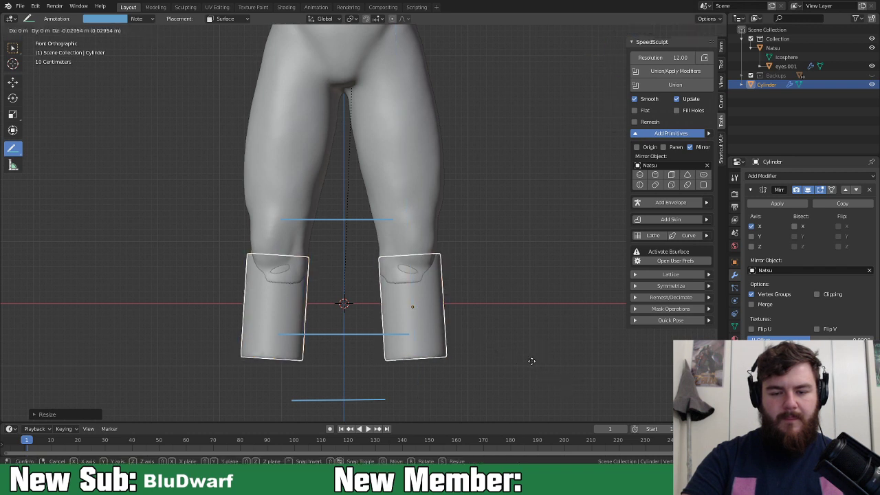
key(z)
key(z)
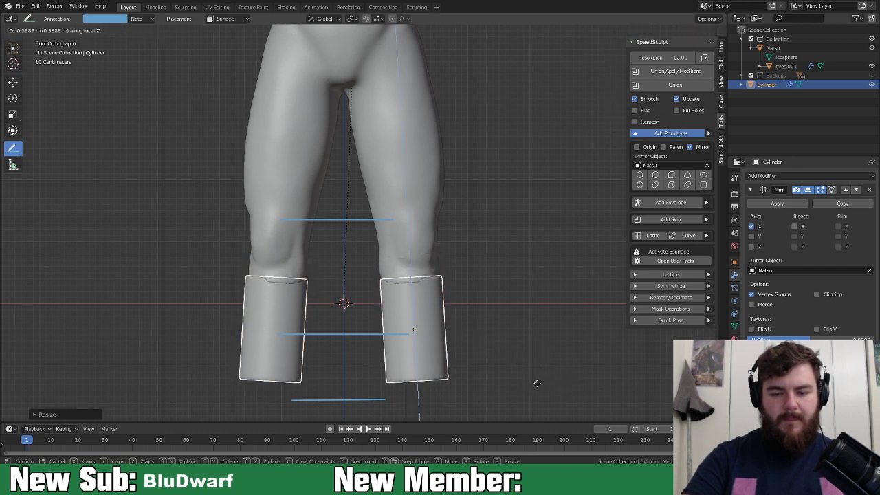
click(537, 382)
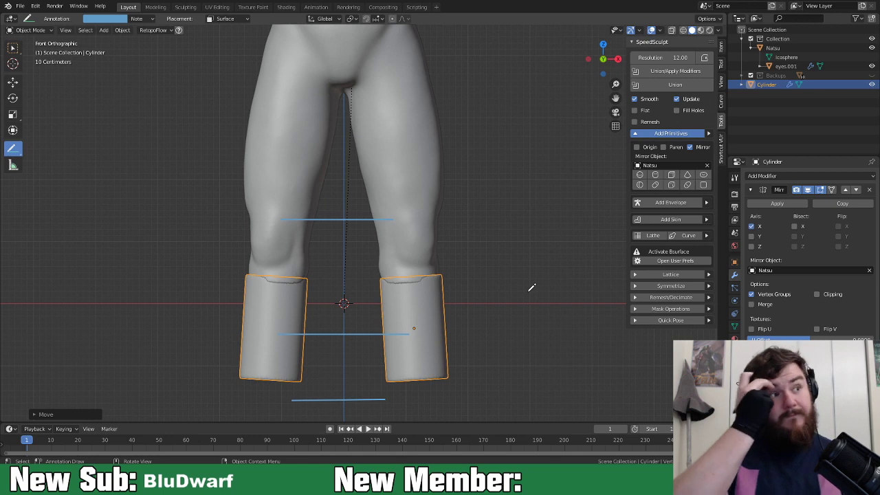
Step: Check the lower-leg proportions on the full figure and nudge the cylinder slightly inward along X
scroll(531, 288, down, 4)
middle_drag(527, 289, 422, 268)
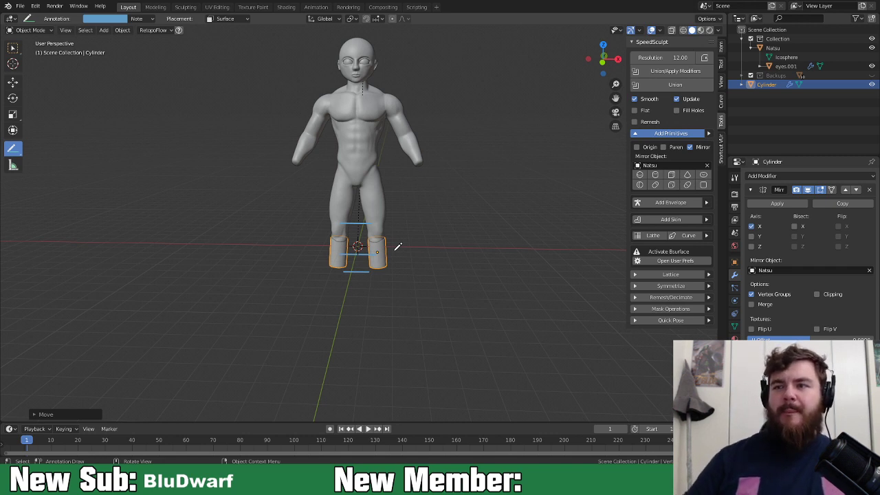
scroll(384, 237, up, 3)
middle_drag(405, 248, 459, 305)
key(KP_1)
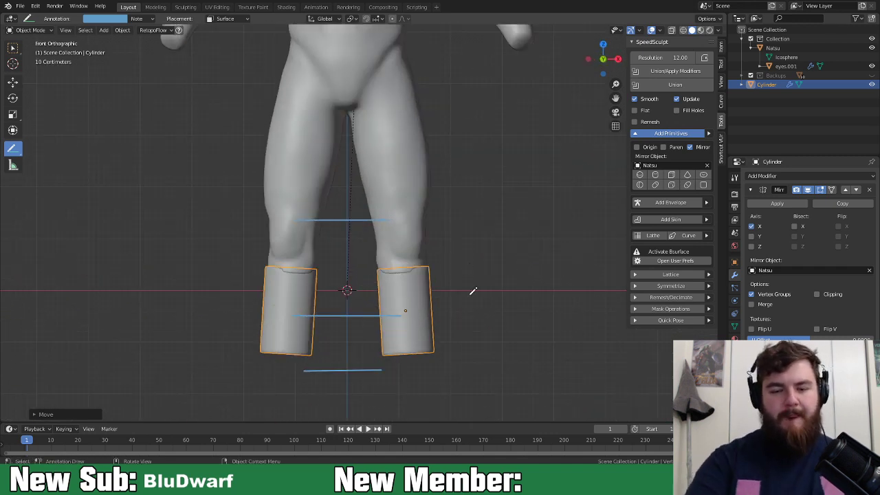
key(g)
key(x)
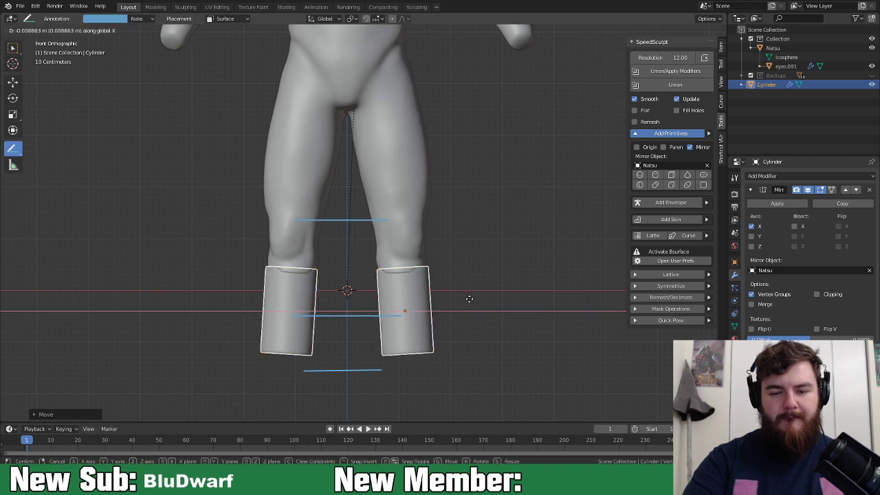
click(469, 297)
Step: Rotate the cylinder slightly in the side view so the shin slants with the leg
middle_drag(487, 263, 372, 316)
key(KP_3)
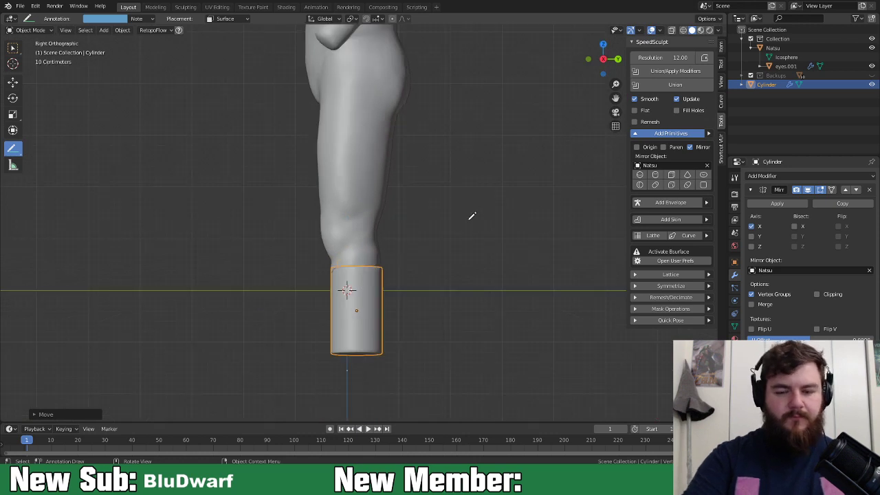
key(r)
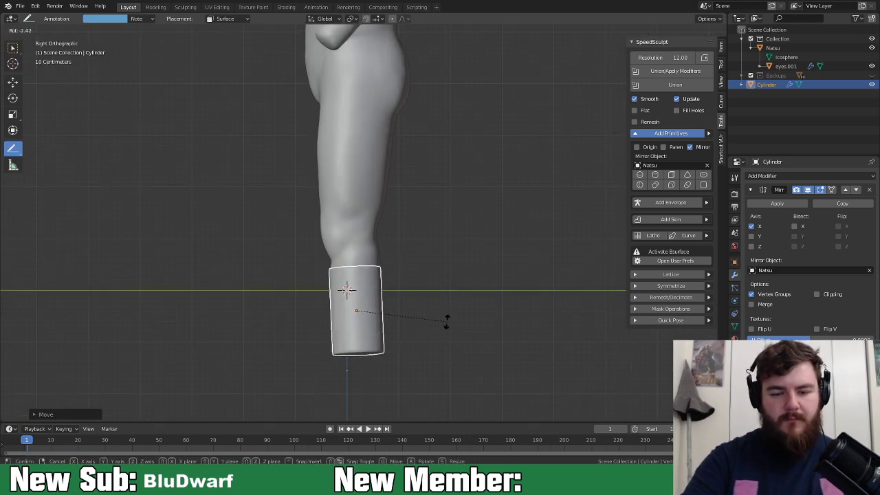
click(451, 316)
mouse_move(451, 316)
middle_down()
mouse_move(487, 334)
mouse_move(569, 305)
mouse_move(587, 332)
mouse_move(455, 316)
mouse_move(465, 310)
middle_up()
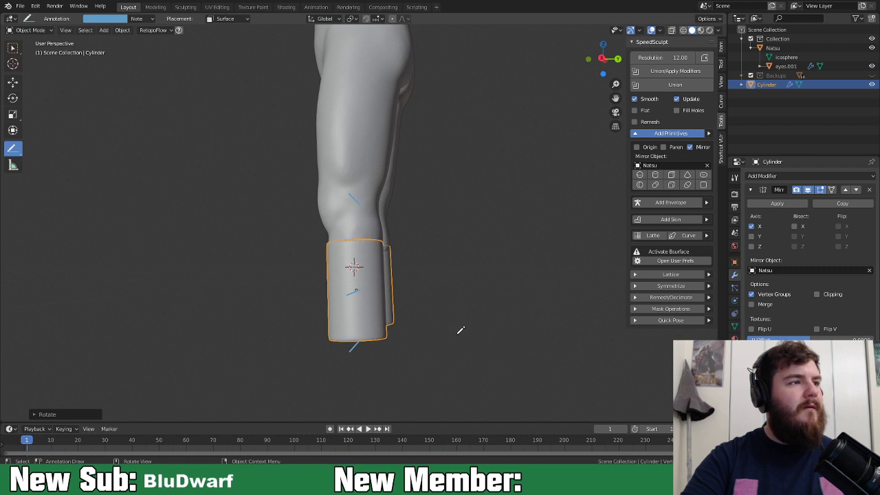
Step: Put the lower-leg cylinder into Sculpt Mode and choose the Elastic Deform brush, with the cylinder's open underside in view
middle_drag(460, 330, 550, 323)
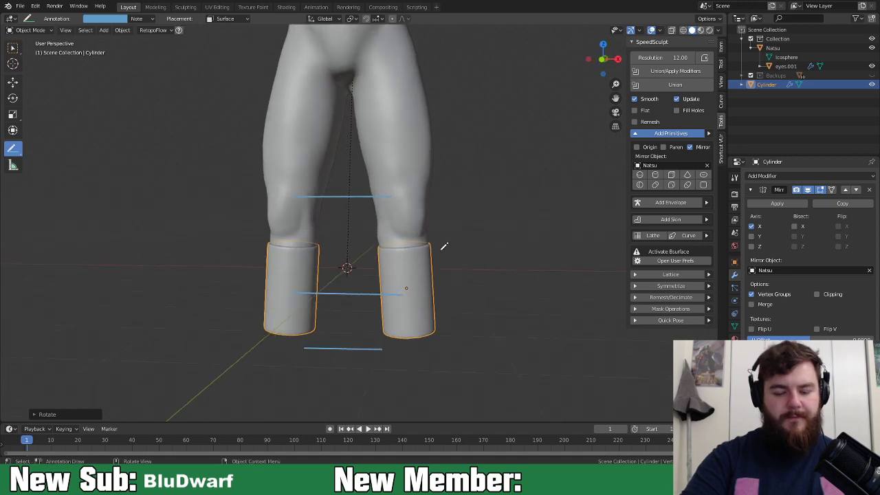
key(KP_1)
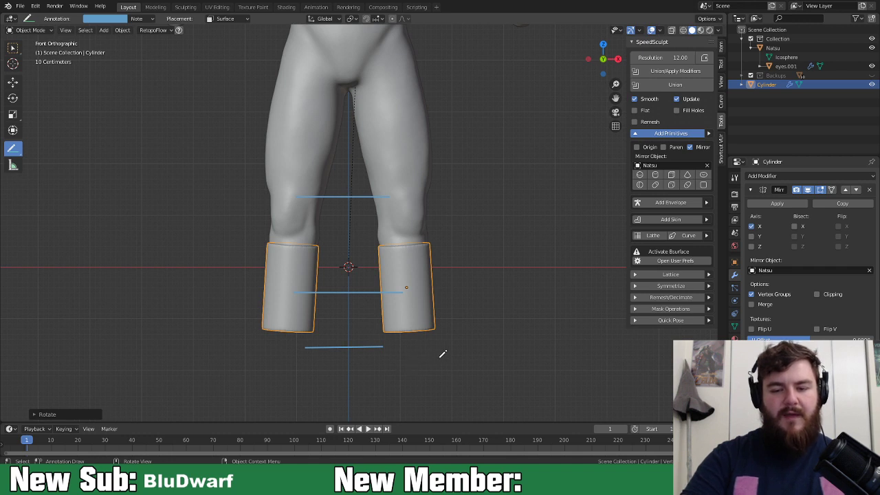
key(Tab)
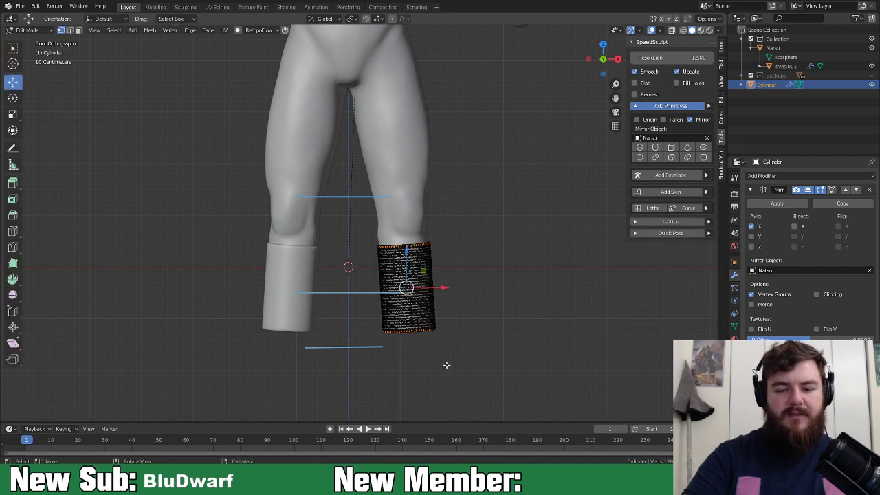
key(Tab)
key(ctrl+Tab)
click(450, 382)
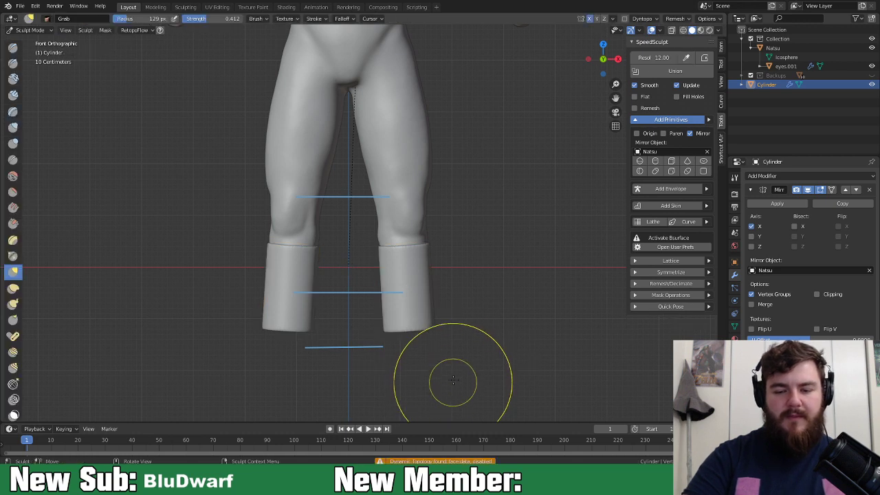
middle_drag(452, 380, 103, 316)
click(13, 287)
middle_drag(421, 294, 393, 274)
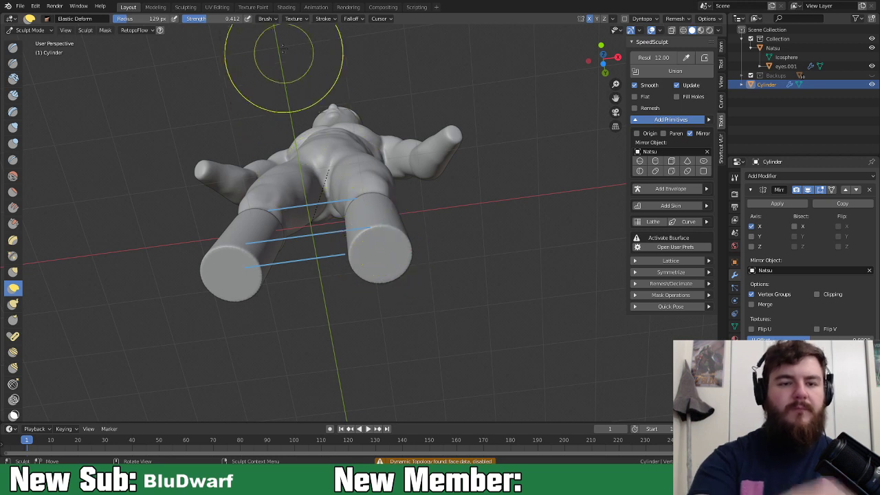
Step: Enlarge the Elastic Deform brush radius to 152 px and shrink the cylinder's lower end to begin tapering the shin towards the ankle
click(266, 19)
click(296, 85)
click(300, 124)
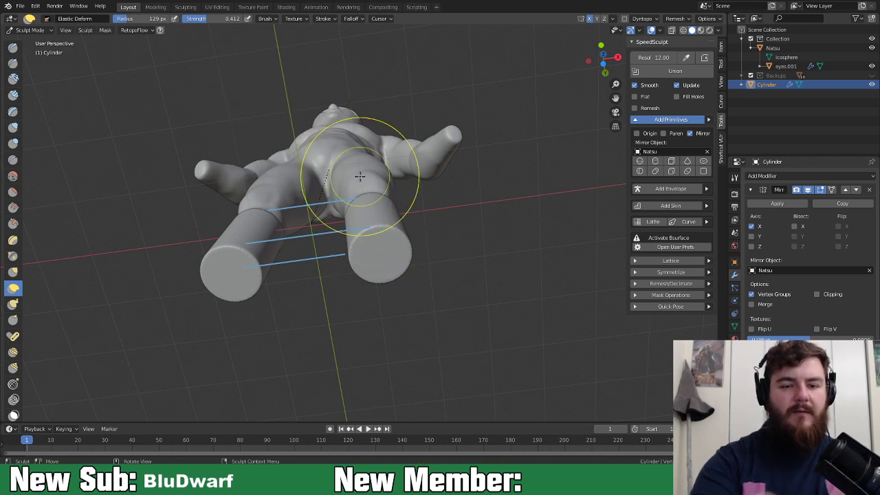
key(f)
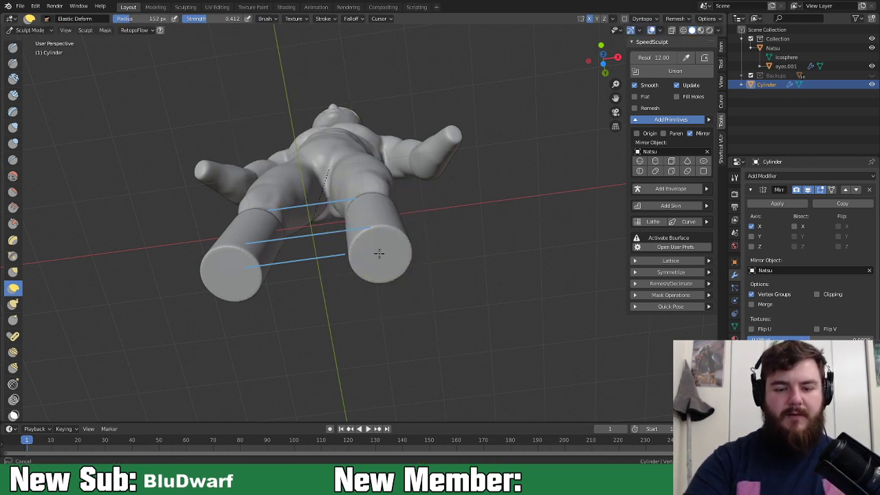
mouse_move(337, 266)
mouse_down()
mouse_move(241, 300)
mouse_move(138, 321)
mouse_up()
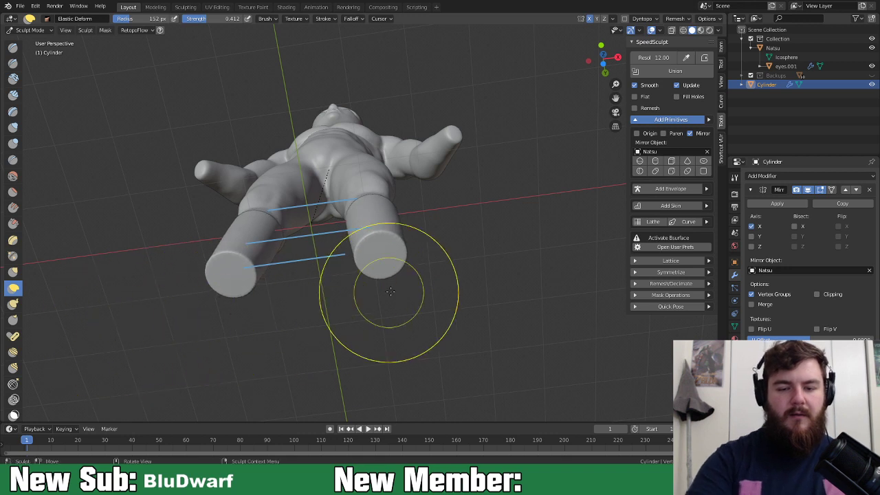
mouse_move(285, 320)
middle_down()
mouse_move(402, 300)
mouse_move(375, 332)
mouse_move(408, 275)
mouse_move(412, 291)
mouse_move(368, 276)
mouse_move(372, 254)
mouse_move(426, 339)
mouse_move(420, 317)
middle_up()
key(g)
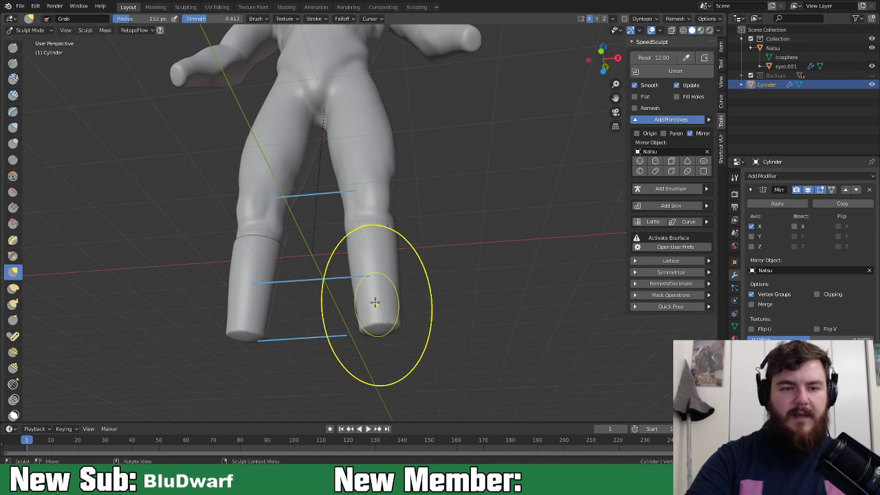
click(13, 288)
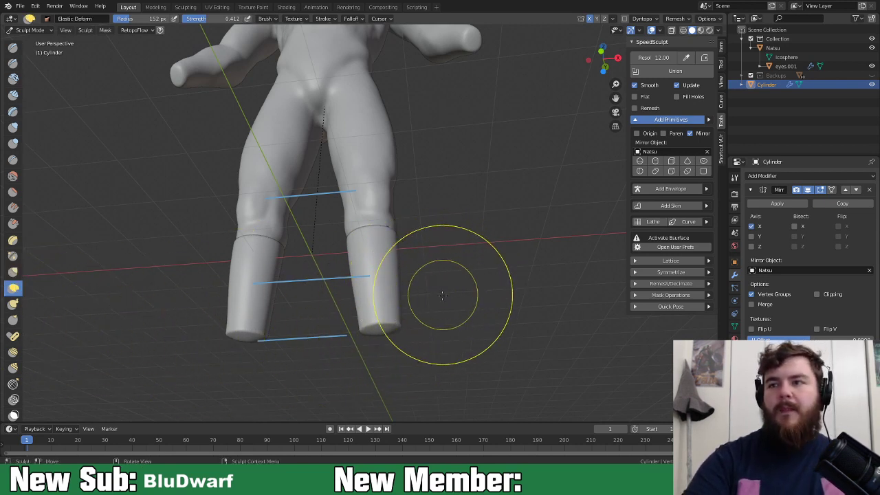
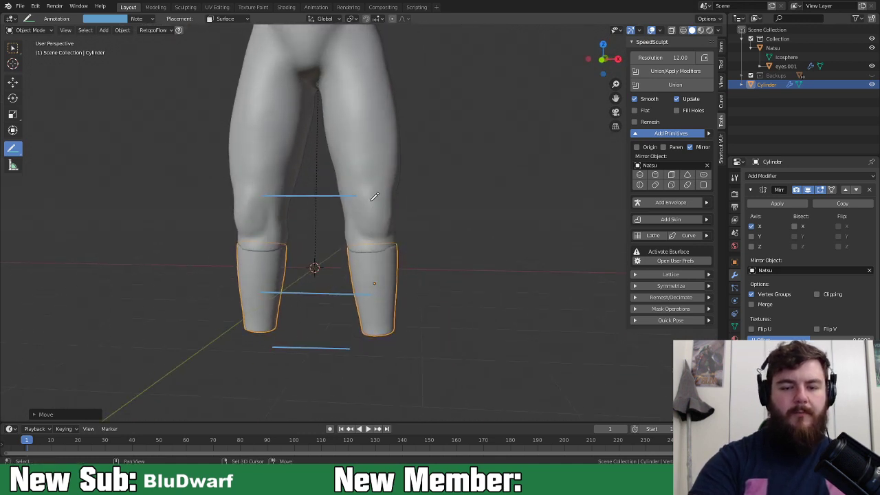
Step: Add a Boolean modifier to the Natsu body, set to Union with the Cylinder as its object
click(364, 234)
click(777, 177)
click(707, 220)
click(778, 226)
click(789, 250)
click(869, 226)
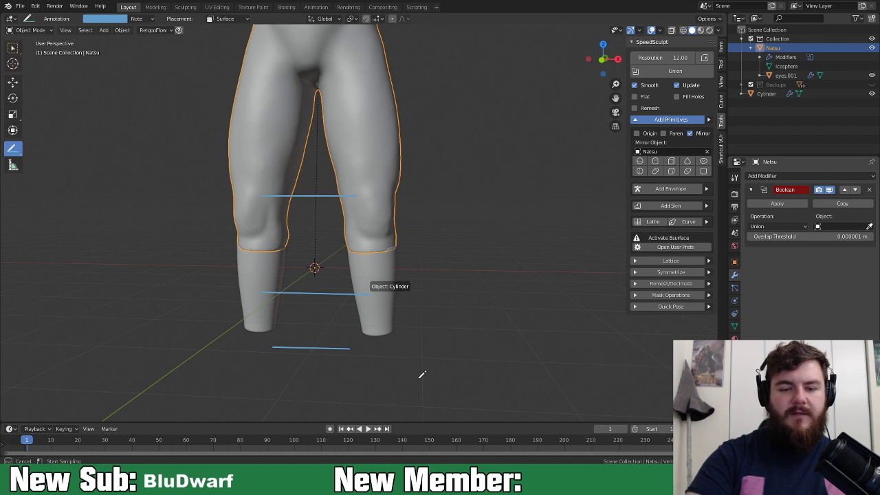
click(455, 365)
mouse_move(498, 328)
middle_down()
mouse_move(569, 308)
mouse_move(511, 286)
mouse_move(488, 327)
mouse_move(506, 346)
mouse_move(467, 365)
mouse_move(489, 328)
middle_up()
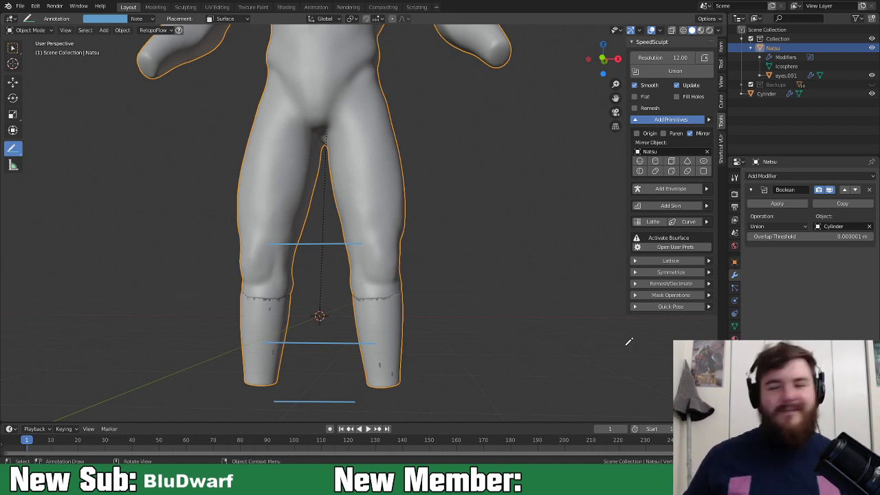
Step: Reselect the Natsu body and apply its Boolean modifier to merge in the lower legs
click(751, 95)
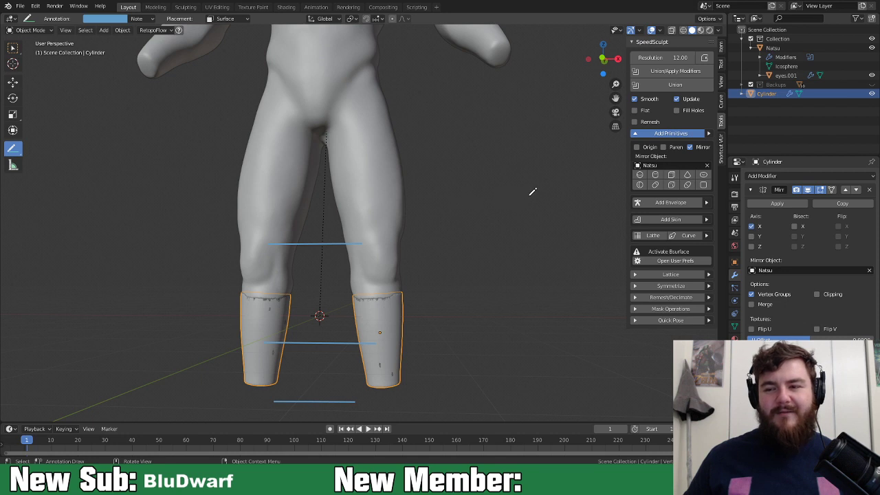
click(394, 209)
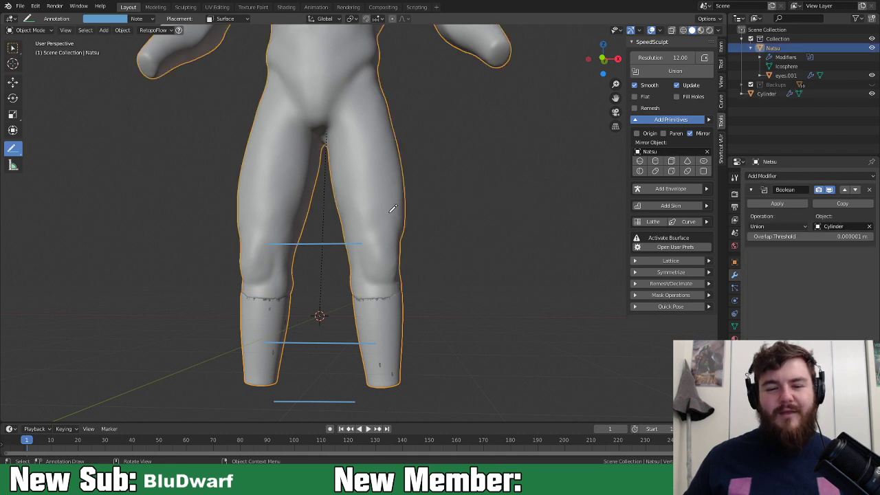
click(791, 210)
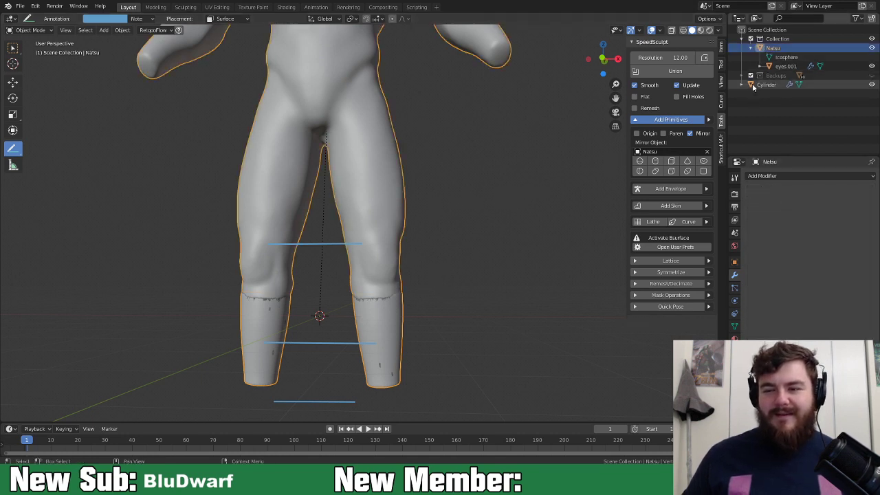
Step: Rename the leftover Cylinder object to Calves and move it into the Backups collection
click(748, 85)
mouse_move(750, 85)
mouse_down()
mouse_move(768, 74)
mouse_move(758, 87)
mouse_up()
double_click(766, 85)
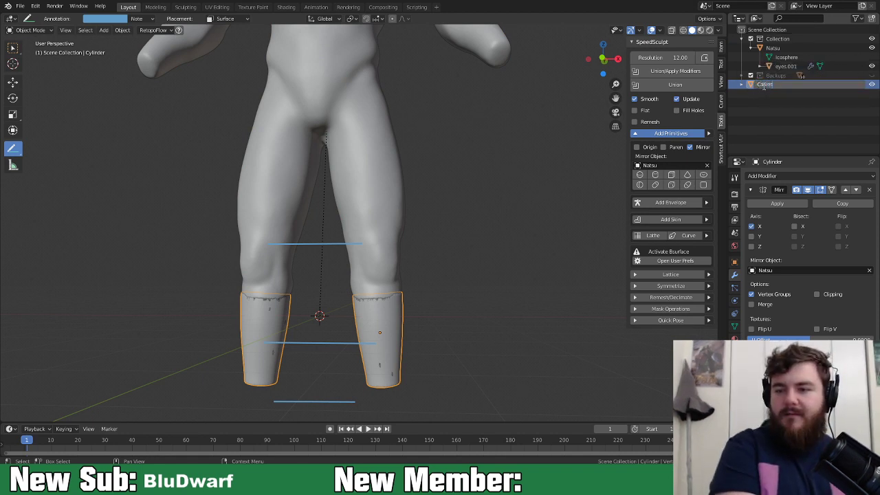
key(Return)
drag(757, 85, 761, 77)
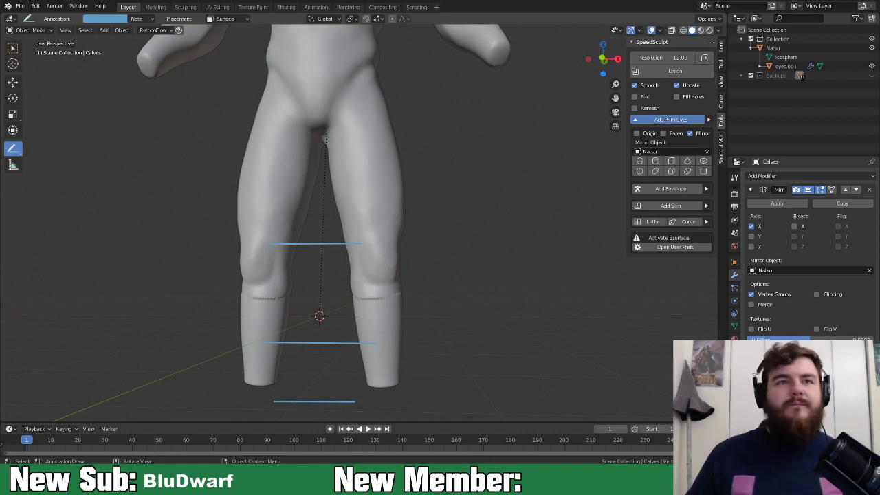
Step: Put the Natsu body into Sculpt Mode and enable Dyntopo
middle_drag(485, 222, 354, 230)
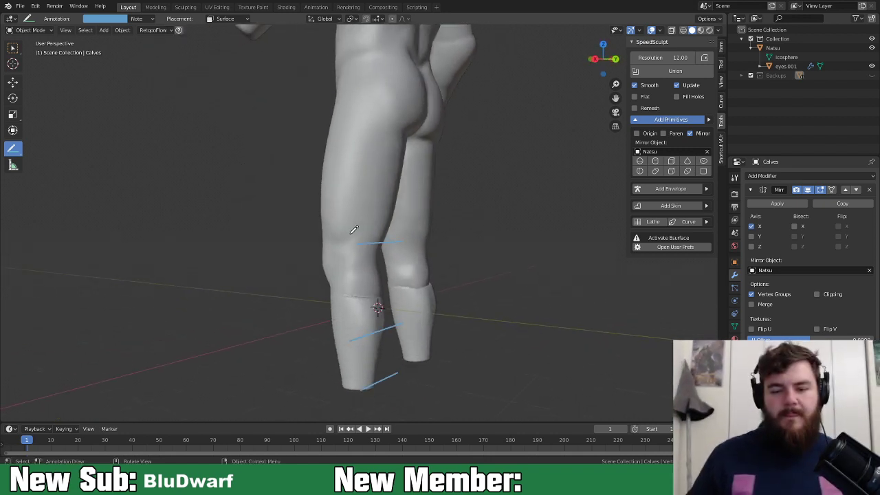
click(364, 197)
key(ctrl+Tab)
click(442, 308)
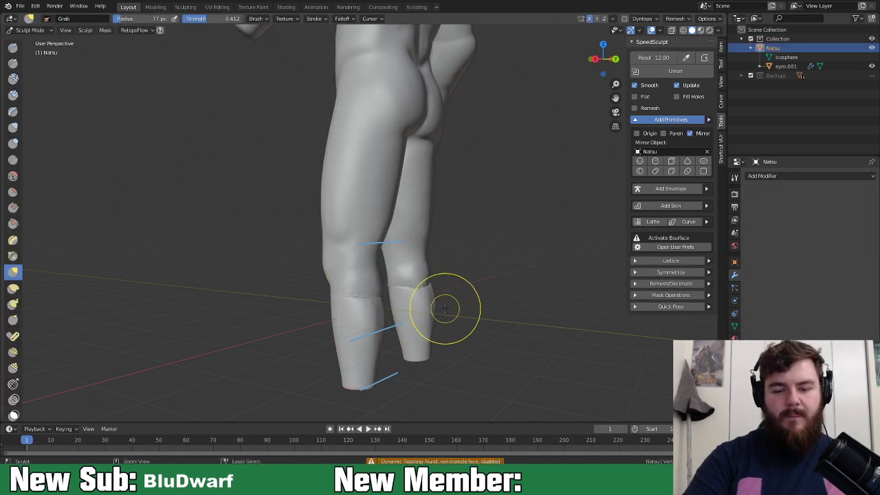
click(625, 18)
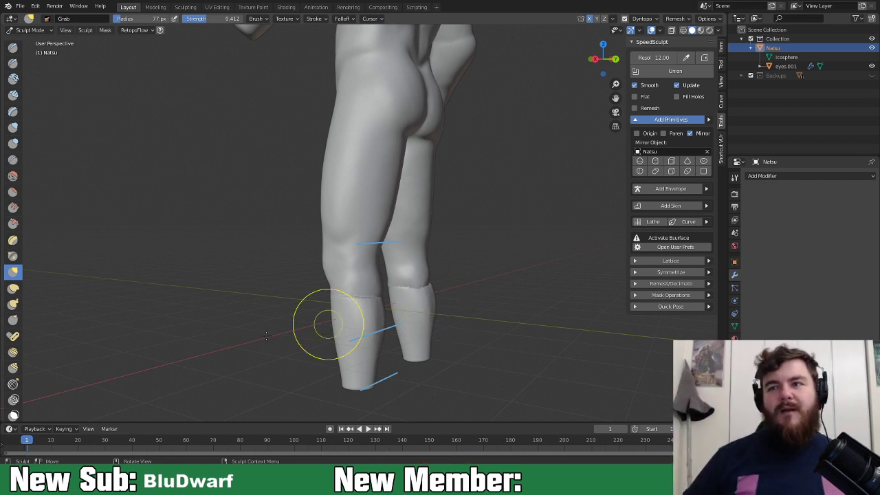
Step: Blend the seam at the back of the knee into the calf with Clay Strips at a 55 px radius
alt+middle_drag(448, 330, 389, 245)
scroll(405, 337, up, 4)
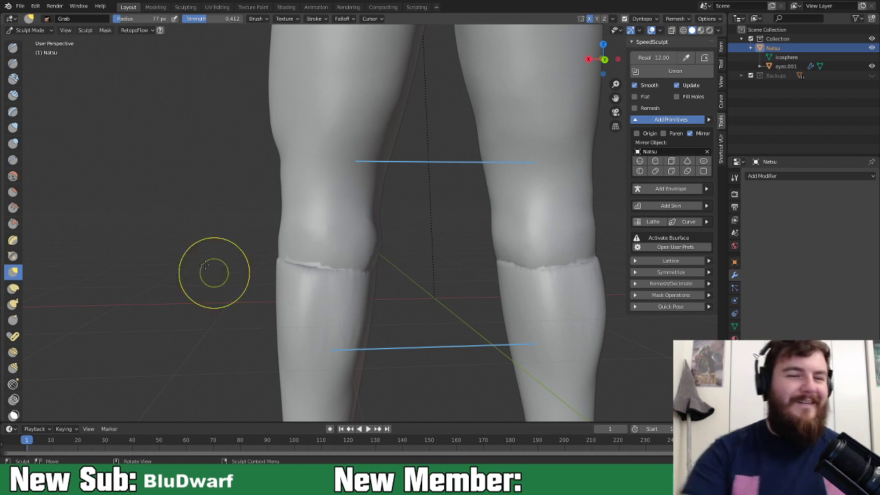
click(13, 94)
key(f)
click(329, 272)
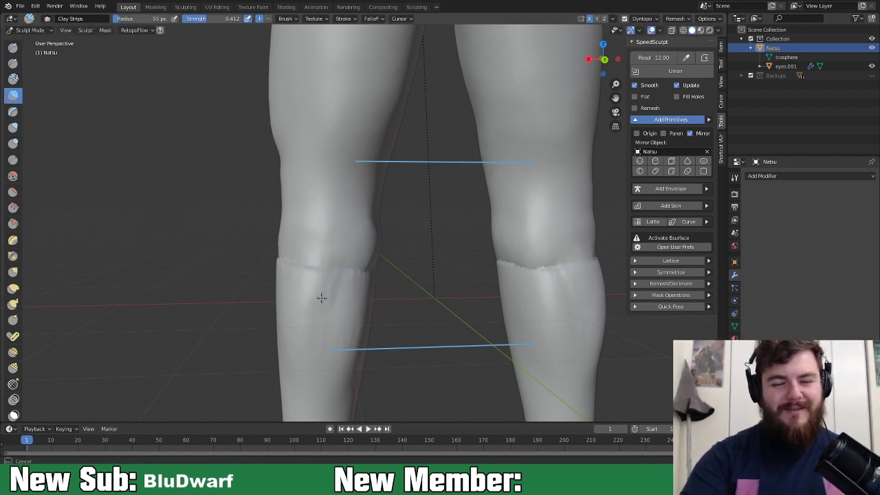
middle_drag(324, 278, 329, 280)
mouse_move(329, 281)
mouse_down()
mouse_move(296, 273)
mouse_move(297, 288)
mouse_up()
mouse_move(298, 290)
mouse_down()
mouse_move(330, 260)
mouse_move(334, 287)
mouse_move(343, 265)
mouse_up()
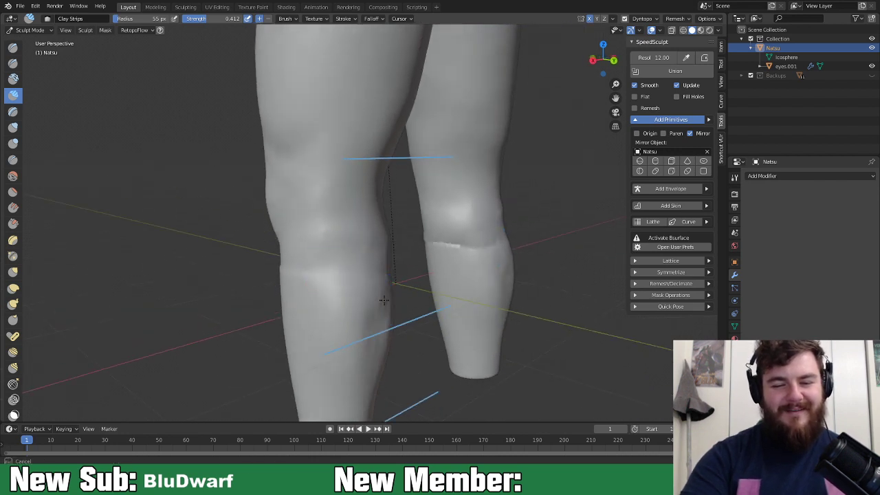
Step: Blend the remaining seam around the front and sides of the knee with Clay Strips
mouse_move(387, 234)
middle_down()
mouse_move(422, 305)
mouse_move(383, 252)
mouse_move(382, 275)
mouse_move(403, 284)
mouse_move(438, 264)
mouse_move(397, 271)
mouse_move(422, 275)
mouse_move(413, 269)
middle_up()
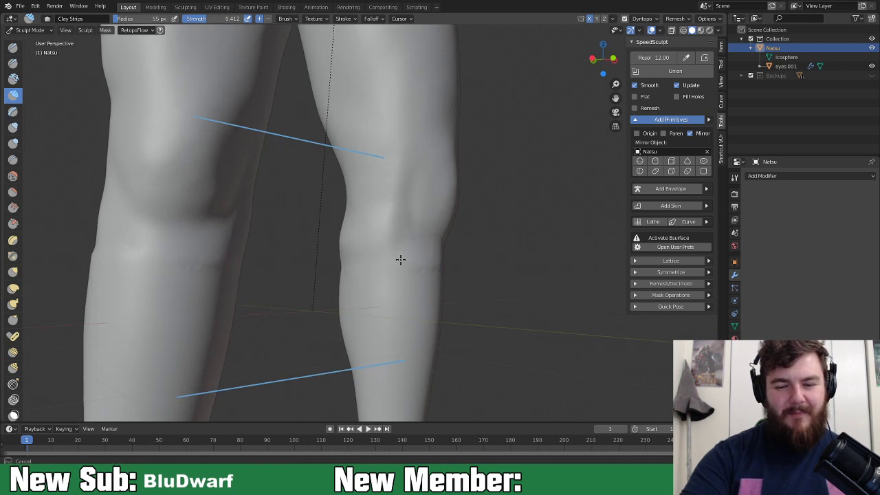
mouse_move(445, 287)
middle_down()
mouse_move(375, 282)
mouse_move(420, 259)
mouse_move(428, 281)
mouse_move(383, 238)
middle_up()
drag(350, 268, 344, 272)
mouse_move(384, 282)
middle_down()
mouse_move(341, 275)
mouse_move(354, 289)
middle_up()
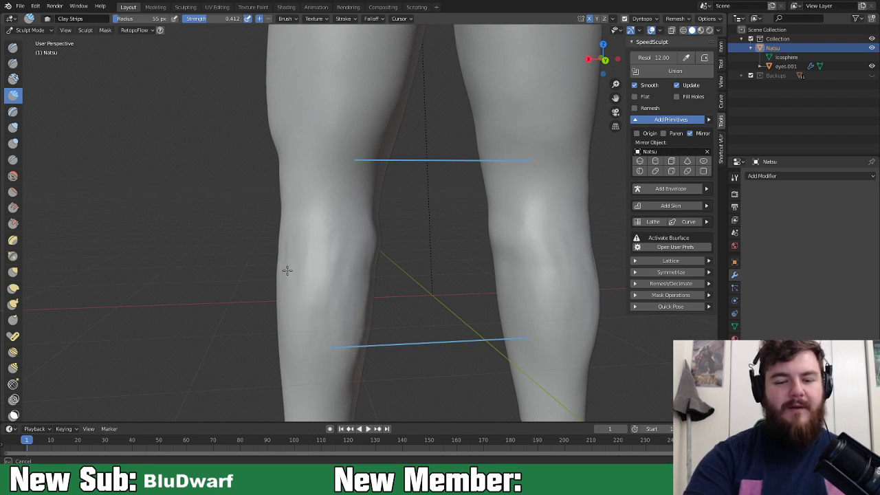
Step: Build up and smooth the upper calf muscle on the back and sides of the lower leg
mouse_move(302, 285)
middle_down()
mouse_move(364, 268)
mouse_move(351, 261)
middle_up()
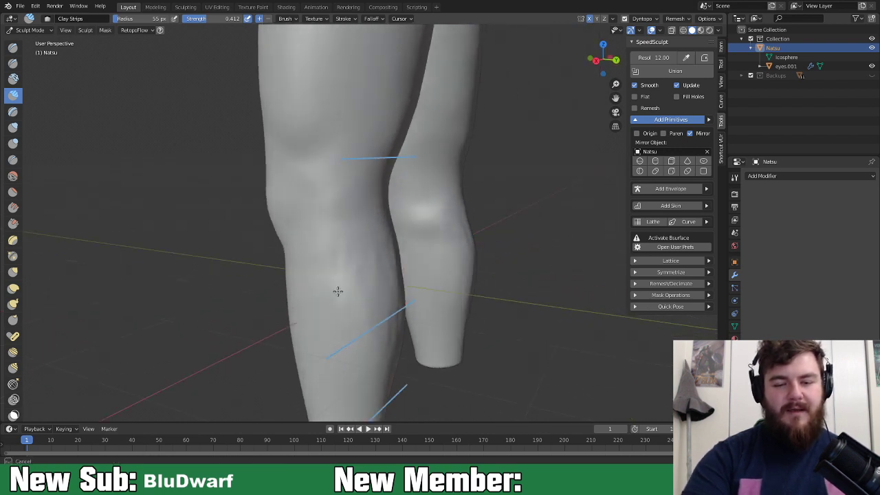
mouse_move(376, 347)
middle_down()
mouse_move(361, 283)
mouse_move(353, 309)
mouse_move(359, 260)
mouse_move(368, 273)
mouse_move(369, 262)
middle_up()
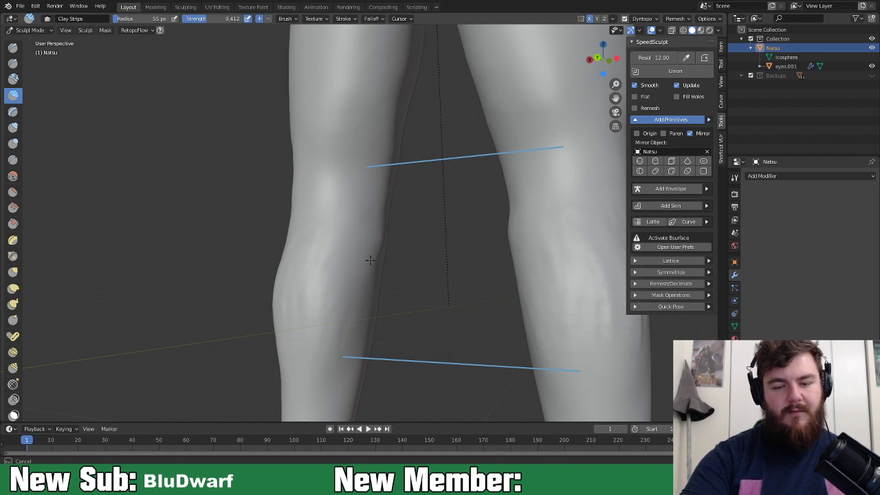
middle_drag(270, 342, 349, 252)
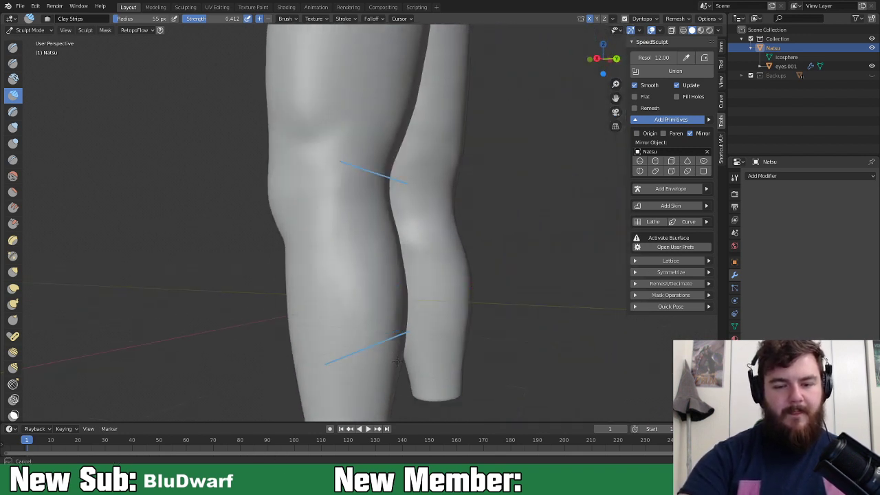
Step: Refine the inner and outer calf contours with Clay Strips and smooth the surface down towards the ankle
scroll(490, 299, down, 5)
mouse_move(373, 286)
middle_down()
mouse_move(443, 301)
mouse_move(501, 290)
mouse_move(375, 371)
mouse_move(350, 311)
middle_up()
scroll(374, 371, up, 4)
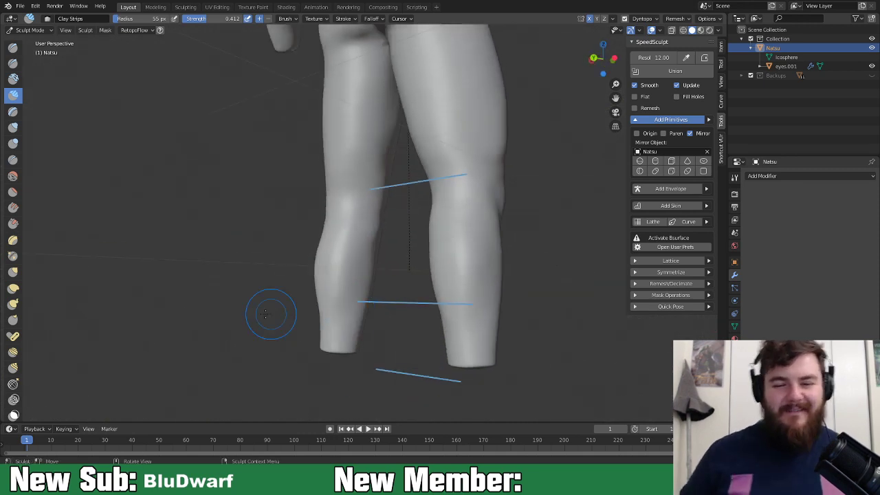
scroll(402, 353, up, 2)
shift+middle_drag(399, 355, 398, 320)
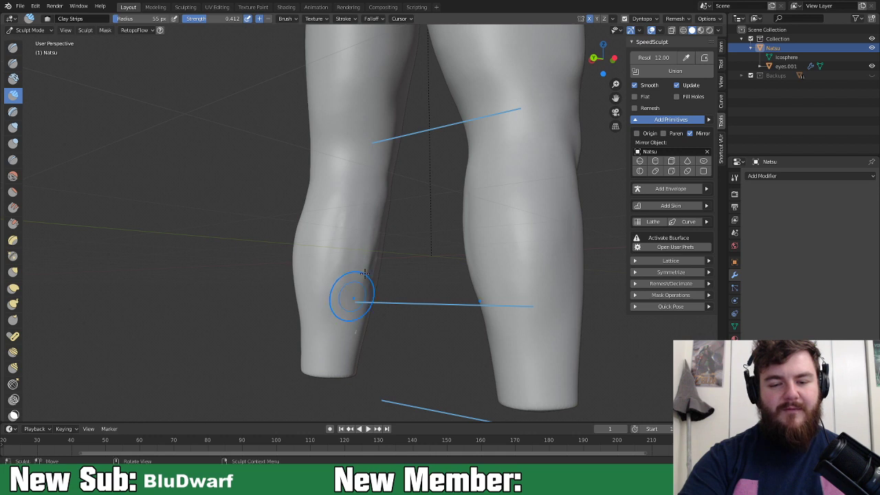
drag(377, 238, 371, 275)
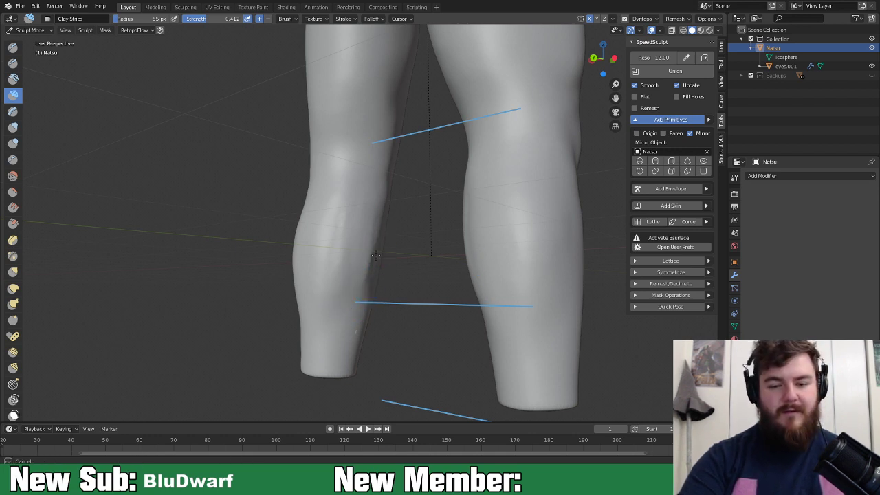
drag(381, 234, 369, 275)
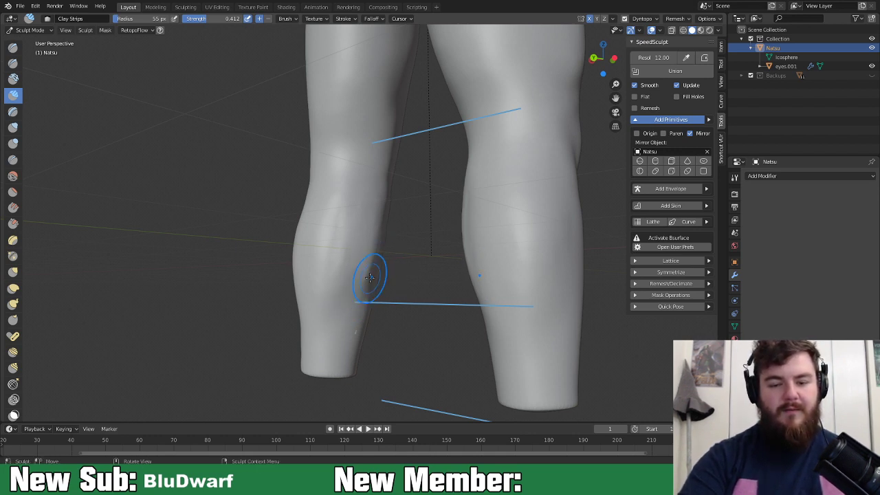
mouse_move(327, 314)
mouse_down()
mouse_move(311, 357)
mouse_move(307, 309)
mouse_up()
drag(365, 256, 354, 306)
drag(362, 276, 360, 302)
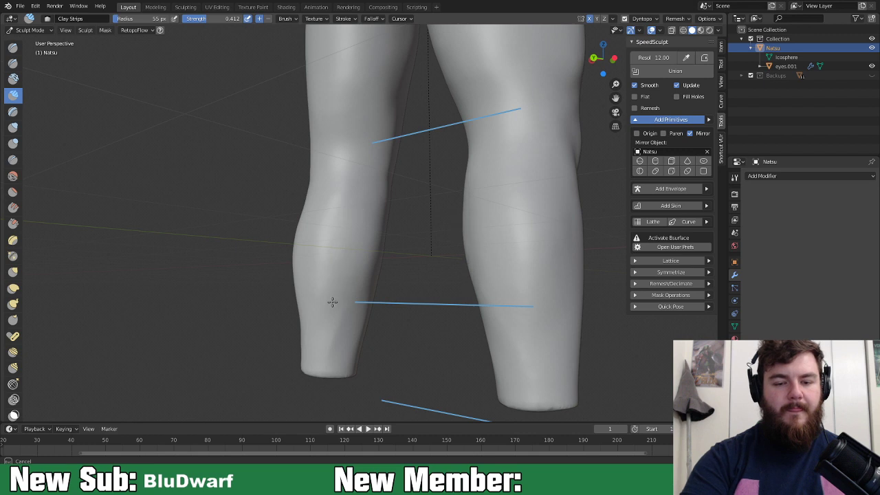
drag(309, 195, 303, 237)
middle_drag(393, 282, 536, 282)
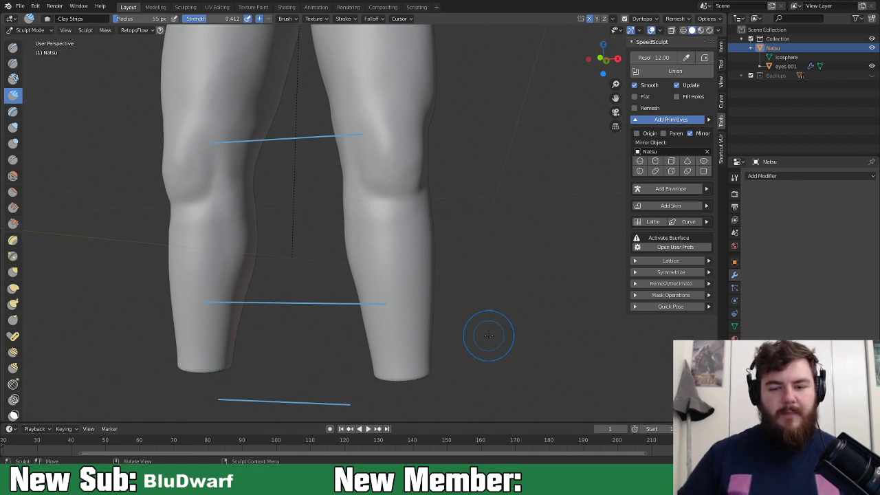
Step: Adjust the calf and knee contours with the Grab brush at a 136 px radius
key(g)
key(f)
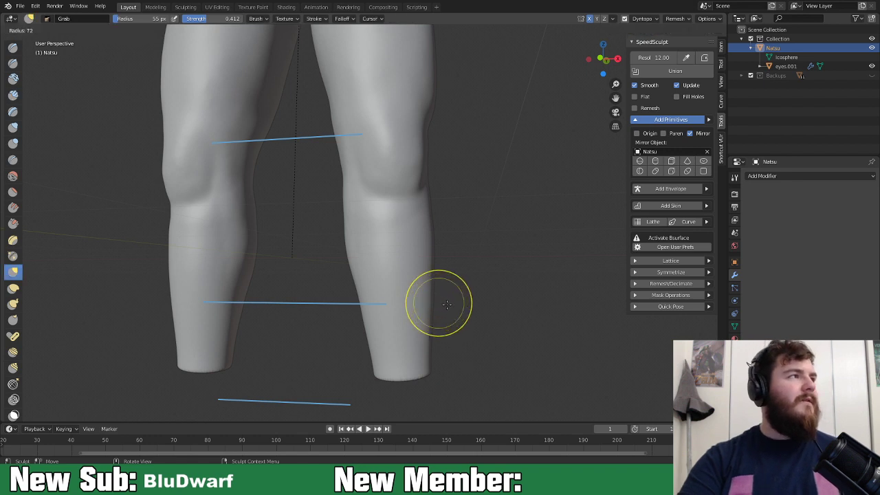
click(454, 308)
key(f)
click(407, 351)
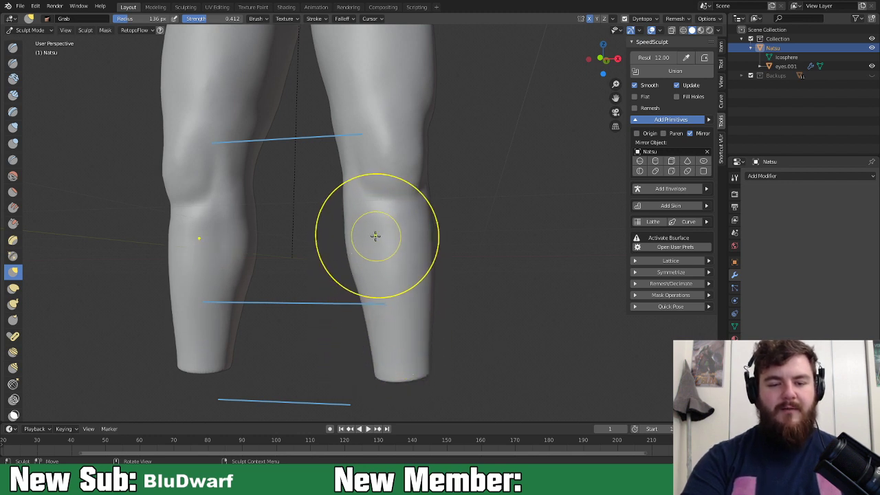
mouse_move(399, 267)
middle_down()
mouse_move(467, 268)
mouse_move(433, 270)
mouse_move(446, 272)
middle_up()
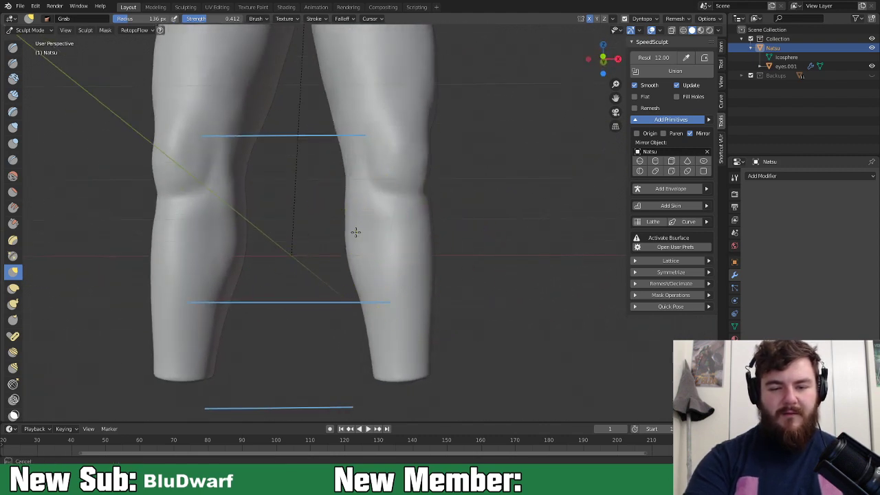
middle_drag(353, 203, 389, 189)
drag(389, 188, 384, 254)
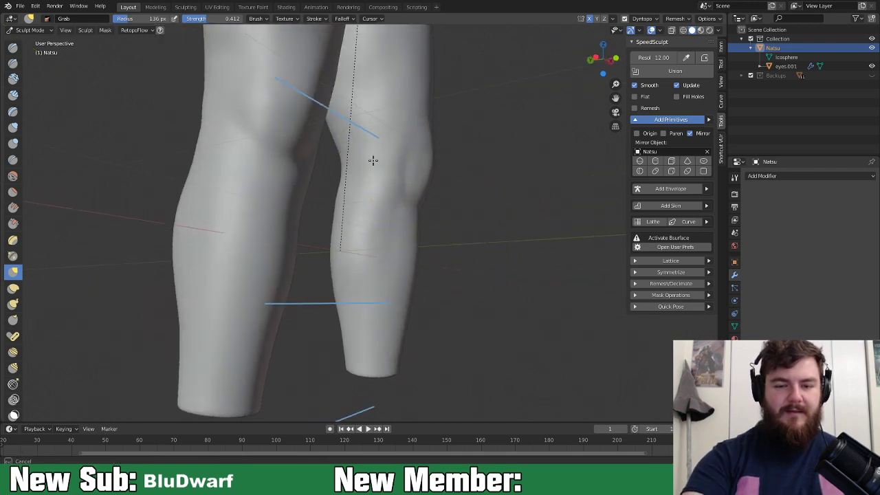
mouse_move(392, 248)
middle_down()
mouse_move(412, 334)
mouse_move(389, 318)
mouse_move(435, 274)
mouse_move(301, 290)
mouse_move(388, 234)
mouse_move(334, 295)
mouse_move(321, 332)
middle_up()
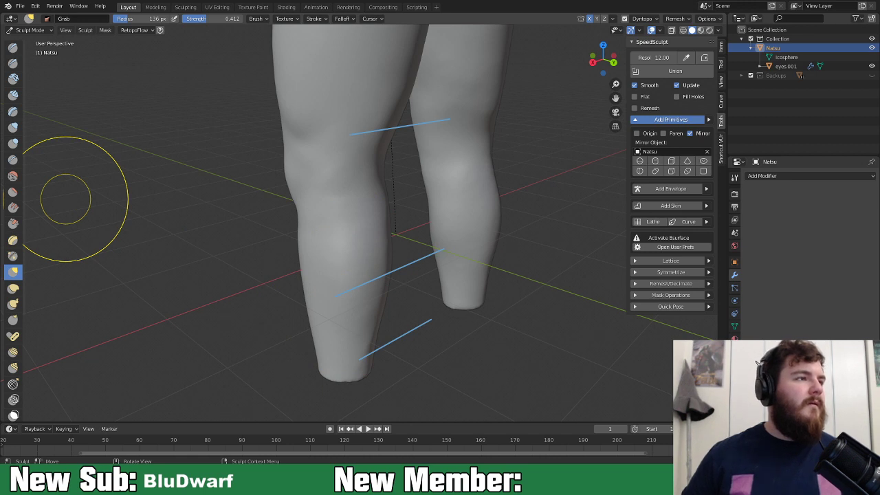
Step: Build up the outer side of the upper calf below the knee with Clay Strips at a 58 px radius
middle_drag(465, 304, 436, 266)
click(13, 95)
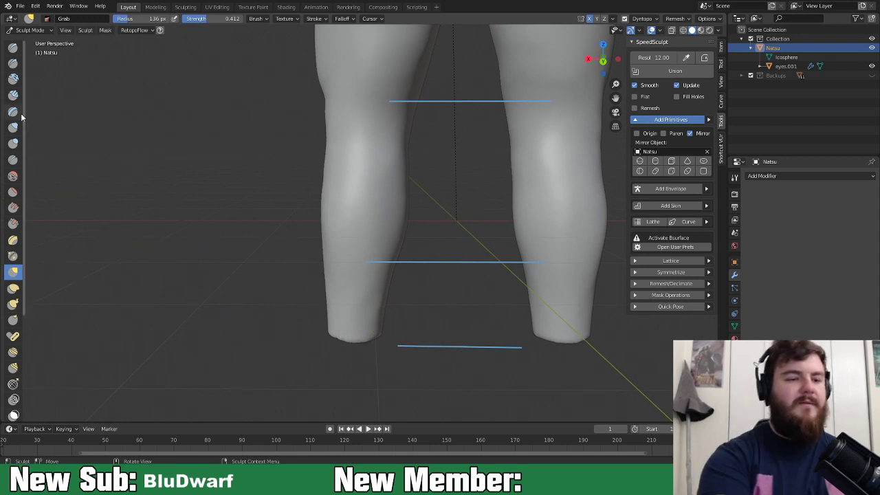
key(f)
click(296, 191)
middle_drag(338, 192, 349, 187)
drag(330, 165, 321, 219)
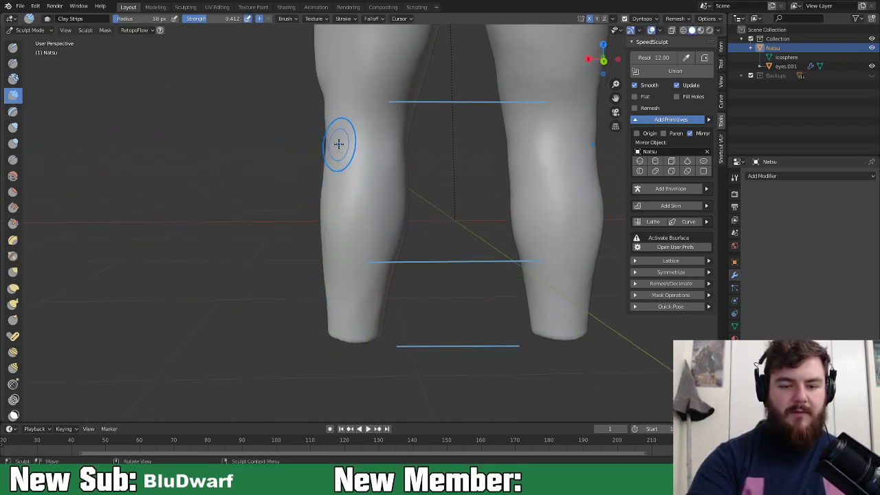
middle_drag(338, 143, 351, 179)
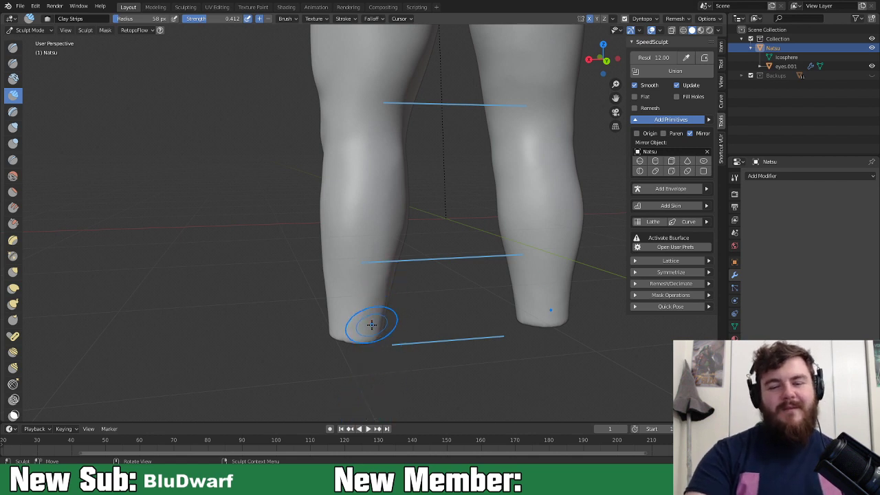
Step: Refine the calf on all sides with Clay Strips and round the lower leg's end at the ankle
mouse_move(378, 309)
middle_down()
mouse_move(447, 261)
mouse_move(523, 263)
mouse_move(346, 240)
middle_up()
mouse_move(342, 310)
middle_down()
mouse_move(538, 193)
mouse_move(388, 159)
middle_up()
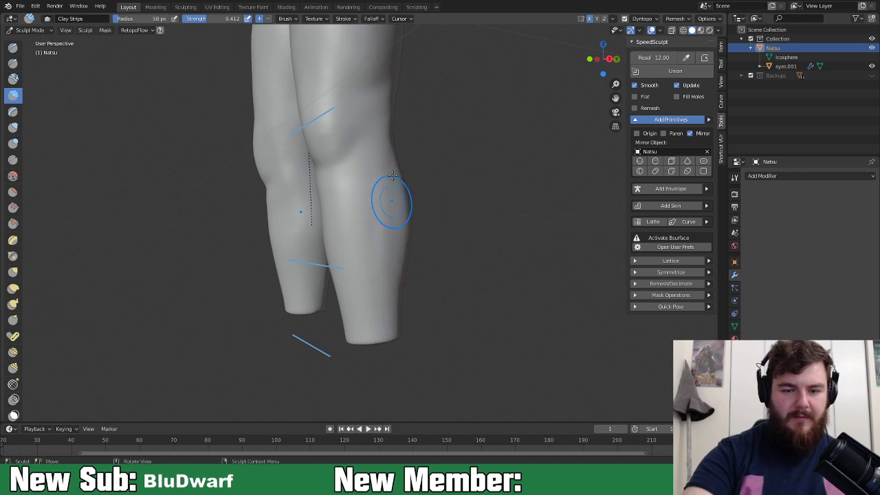
middle_drag(403, 265, 353, 196)
mouse_move(355, 314)
middle_down()
mouse_move(326, 194)
mouse_move(350, 227)
mouse_move(336, 178)
middle_up()
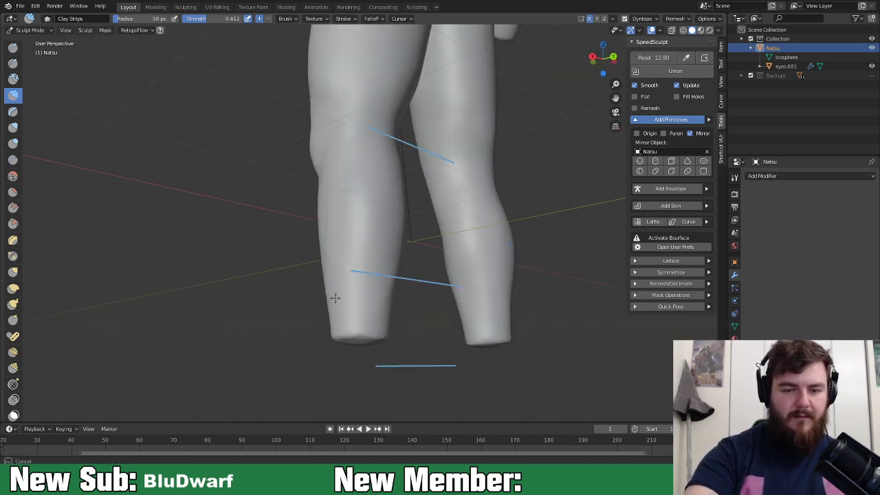
mouse_move(334, 284)
middle_down()
mouse_move(369, 253)
mouse_move(364, 314)
mouse_move(418, 191)
middle_up()
drag(388, 310, 372, 349)
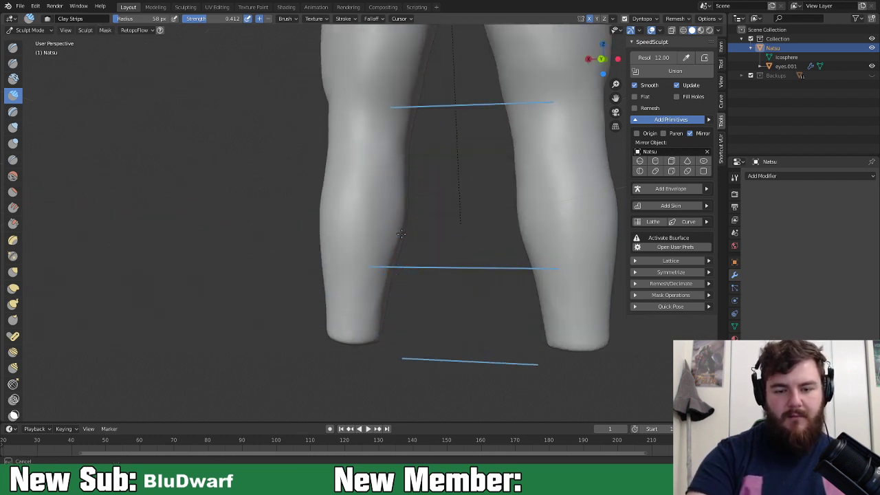
middle_drag(401, 233, 387, 287)
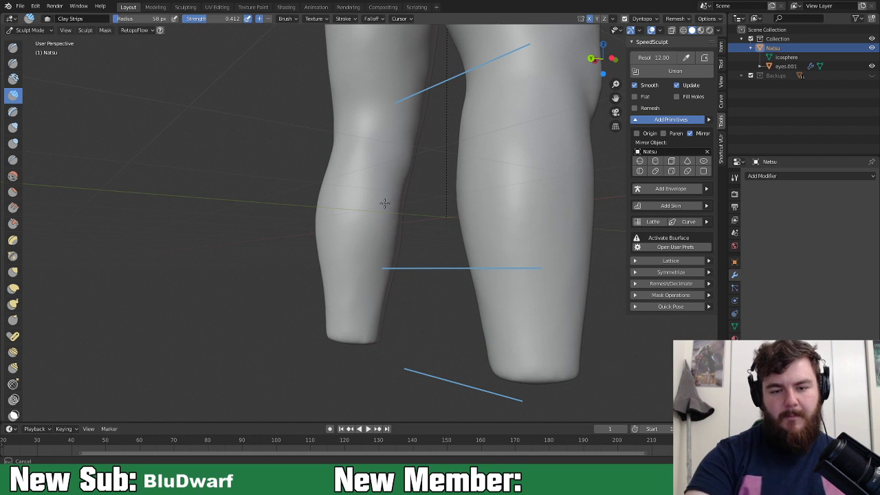
mouse_move(392, 284)
middle_down()
mouse_move(543, 270)
mouse_move(465, 301)
mouse_move(454, 316)
mouse_move(385, 317)
mouse_move(387, 266)
mouse_move(392, 295)
mouse_move(354, 310)
mouse_move(340, 336)
middle_up()
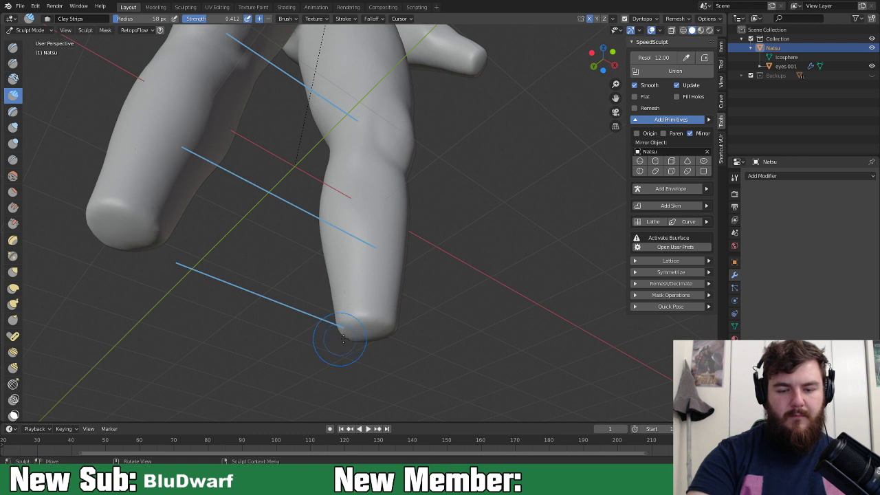
middle_drag(392, 317, 346, 324)
Step: Examine the lower legs from several angles and check the whole body's proportions in front view
scroll(454, 281, down, 4)
middle_drag(453, 281, 402, 303)
scroll(414, 323, up, 3)
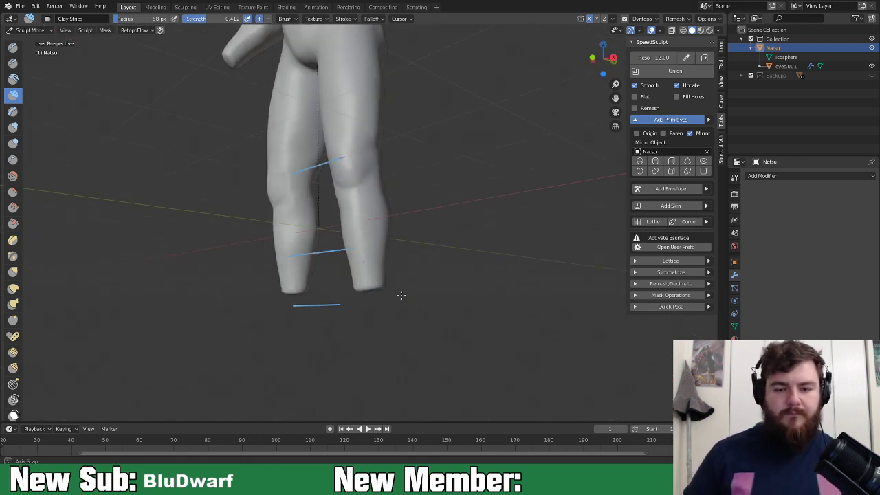
scroll(405, 304, up, 3)
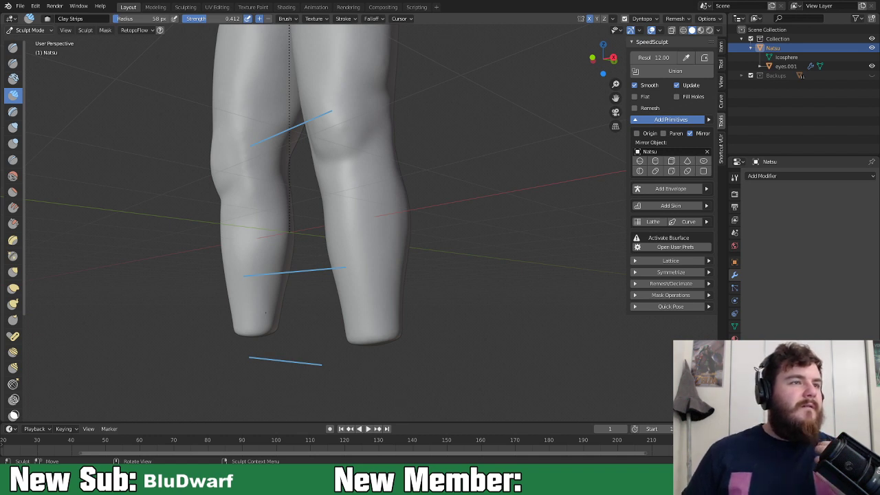
middle_drag(534, 373, 490, 349)
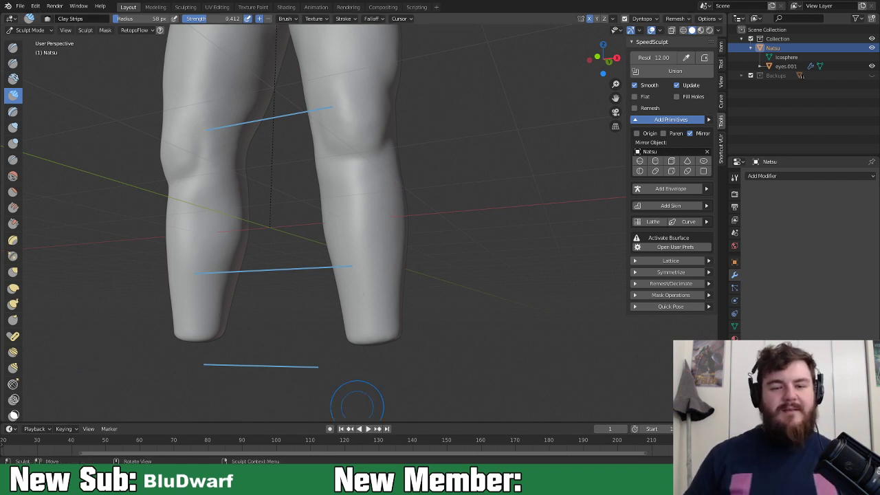
mouse_move(513, 266)
middle_down()
mouse_move(524, 274)
mouse_move(499, 290)
middle_up()
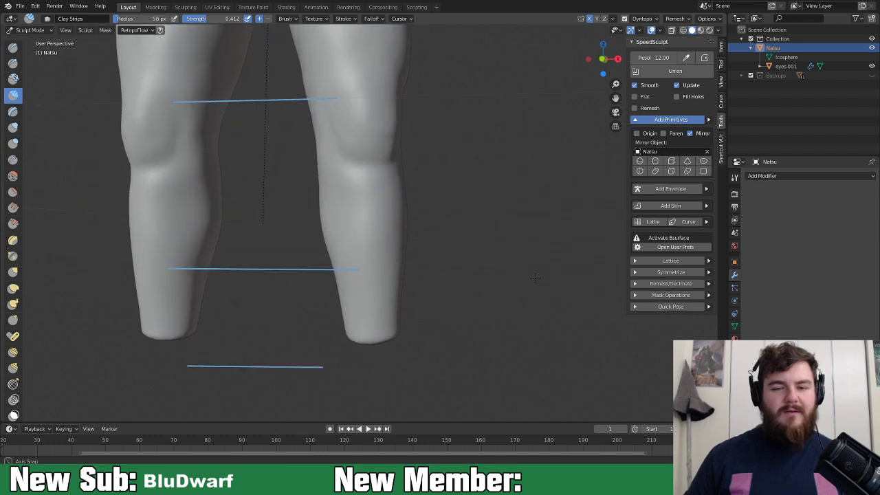
scroll(444, 253, down, 5)
mouse_move(408, 252)
middle_down()
mouse_move(406, 268)
mouse_move(401, 235)
mouse_move(378, 221)
mouse_move(389, 224)
mouse_move(405, 308)
middle_up()
key(KP_1)
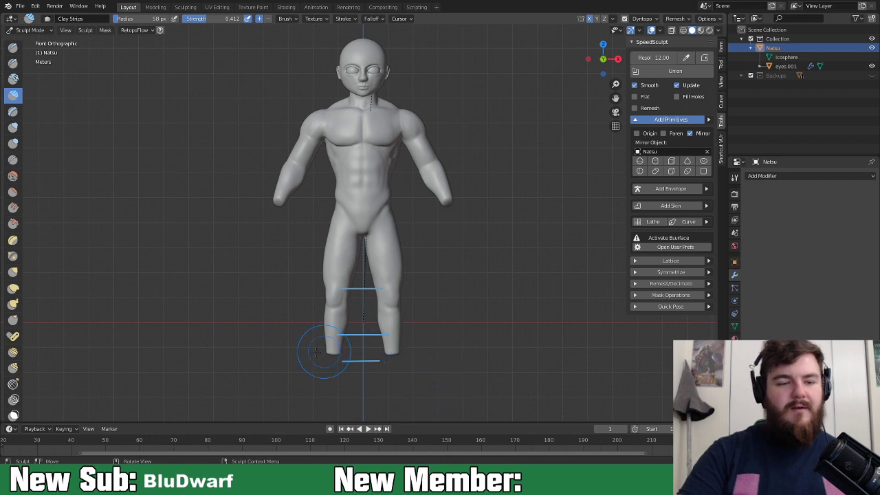
Step: Change the Elastic Deform brush's deformation type and reshape the knees with it at an 85 px radius
click(13, 288)
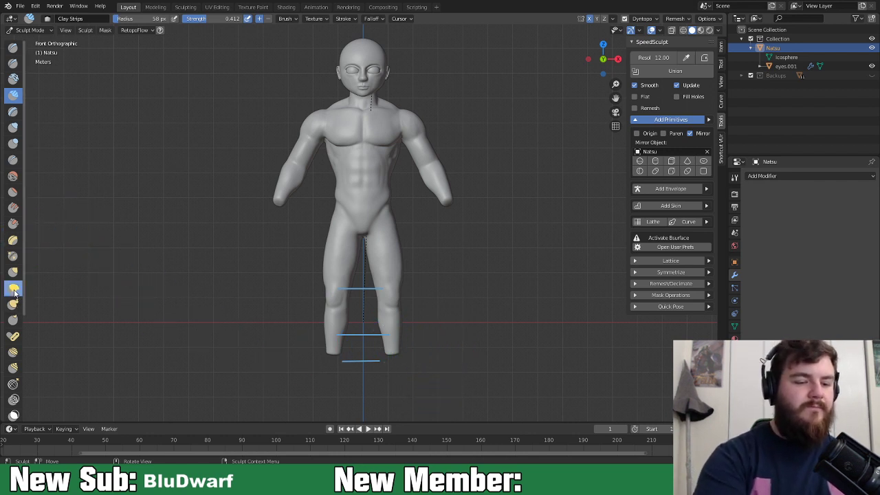
key(f)
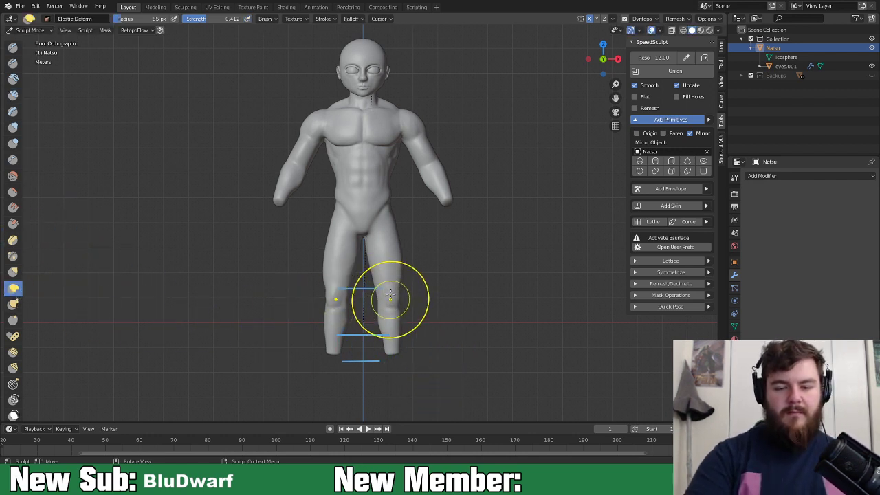
click(395, 322)
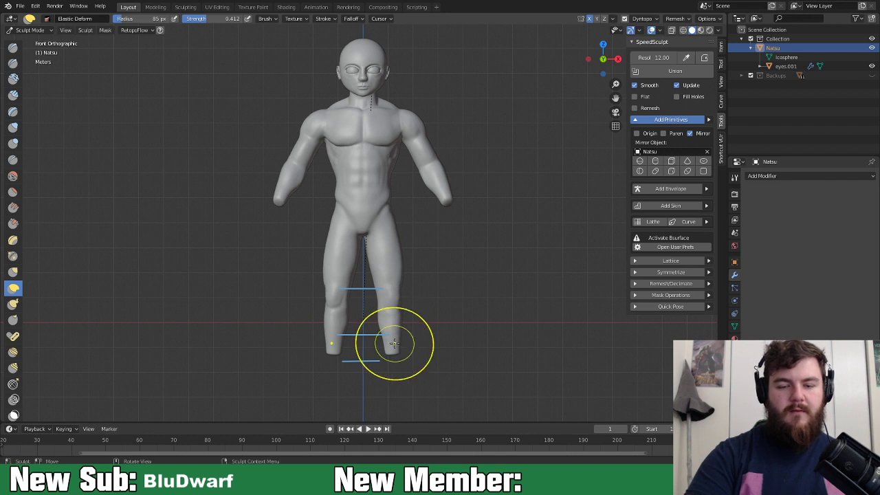
click(266, 19)
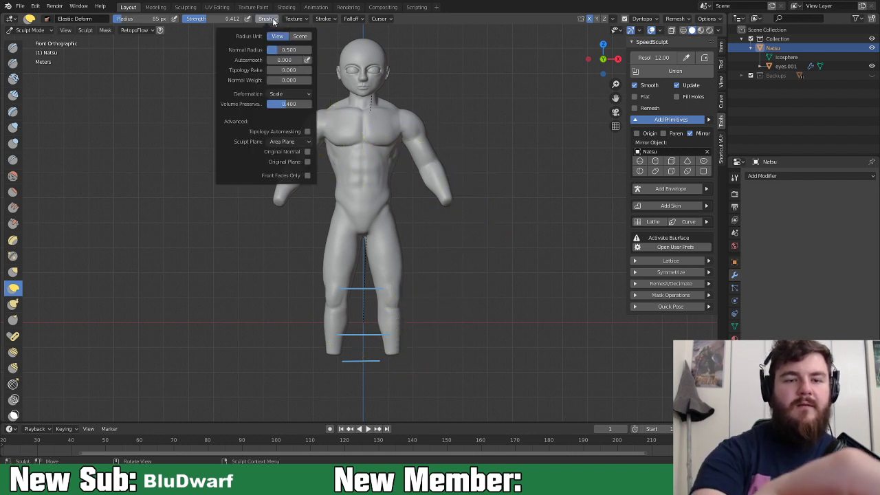
click(288, 93)
click(305, 125)
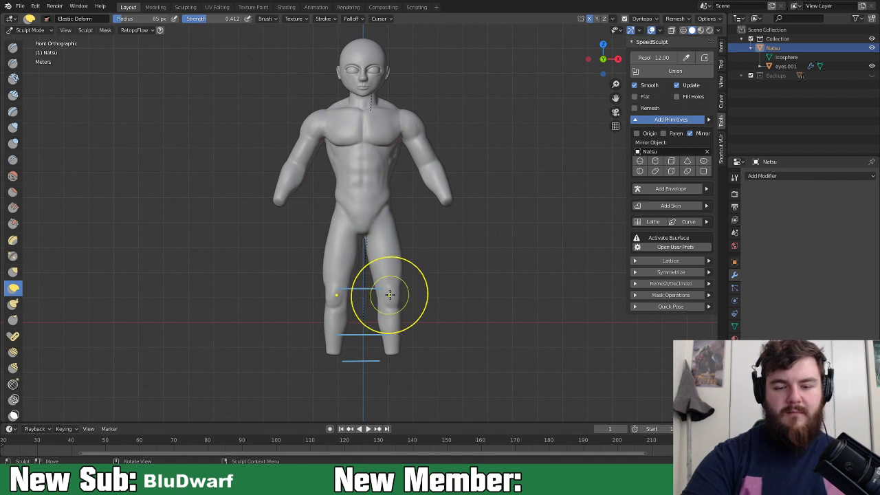
drag(388, 289, 391, 282)
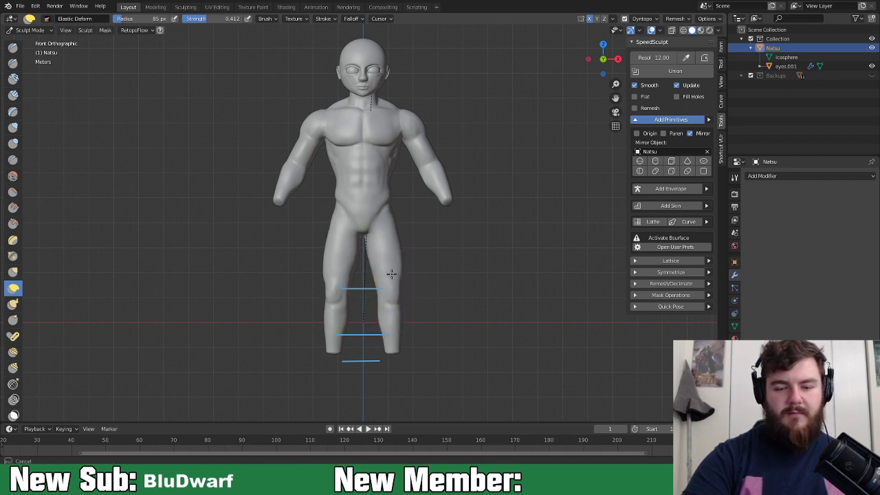
mouse_move(394, 289)
mouse_down()
mouse_move(399, 279)
mouse_move(392, 281)
mouse_up()
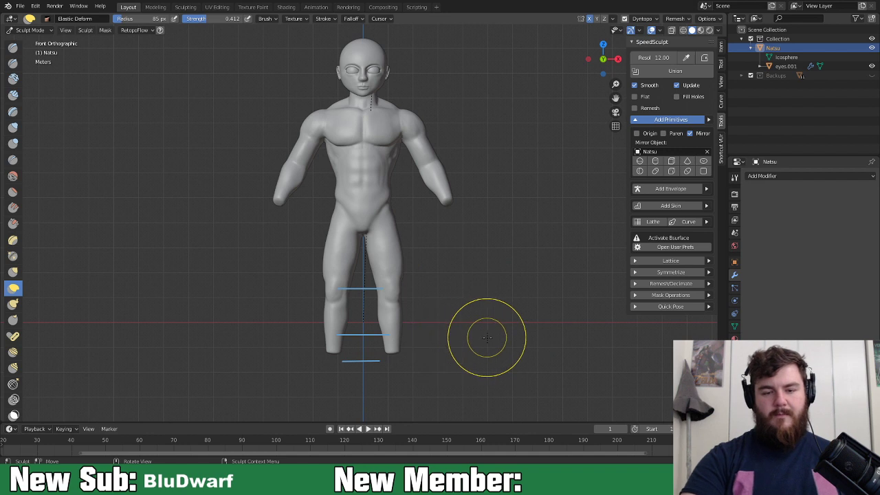
Step: Examine the lower back, hips and buttocks from behind and from the side
mouse_move(499, 339)
middle_down()
mouse_move(460, 351)
mouse_move(433, 344)
mouse_move(450, 344)
mouse_move(436, 344)
mouse_move(466, 294)
middle_up()
scroll(431, 294, up, 4)
scroll(432, 294, up, 5)
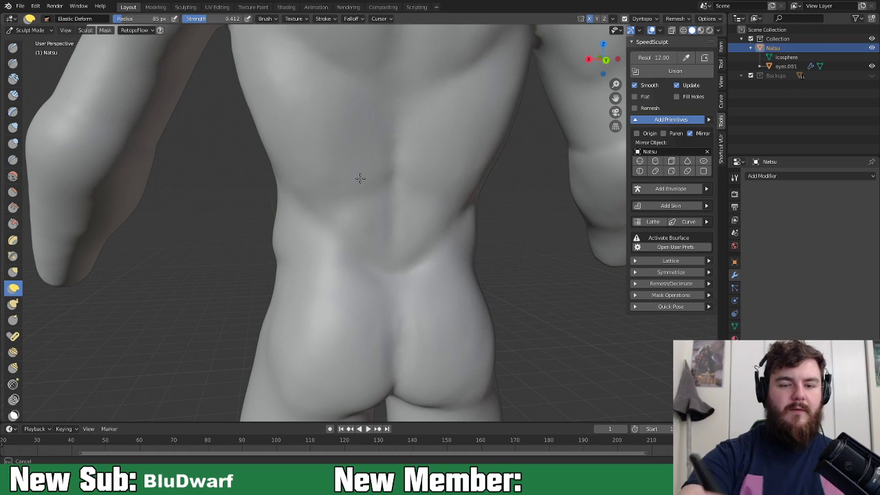
mouse_move(401, 232)
middle_down()
mouse_move(482, 249)
mouse_move(490, 241)
mouse_move(422, 257)
mouse_move(459, 258)
mouse_move(407, 250)
mouse_move(427, 257)
middle_up()
scroll(548, 192, down, 4)
scroll(456, 253, up, 3)
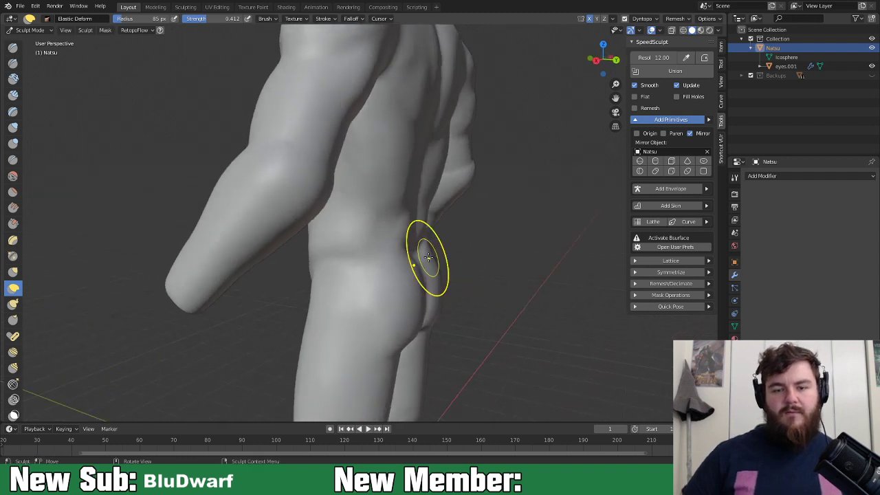
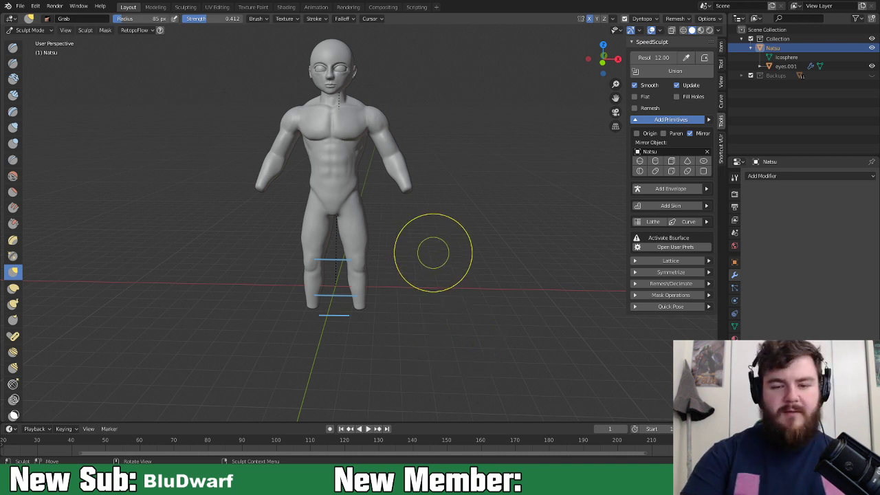
Step: Move the entire body mesh up about 1.66 m along Z in Edit Mode, then return to Object Mode
key(ctrl+Tab)
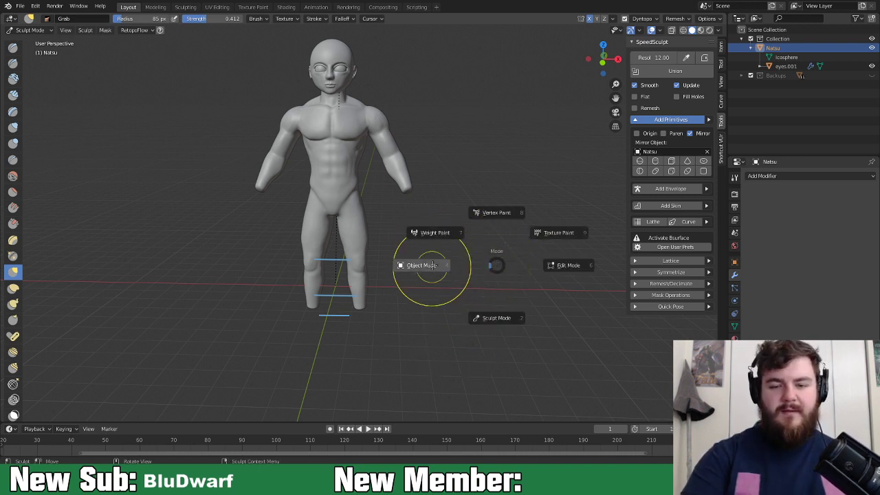
click(416, 313)
middle_drag(397, 327, 455, 266)
key(Tab)
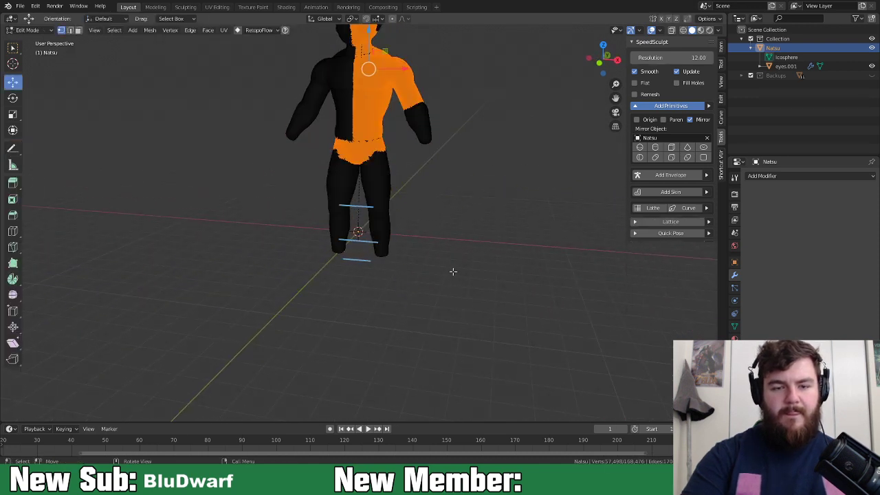
key(a)
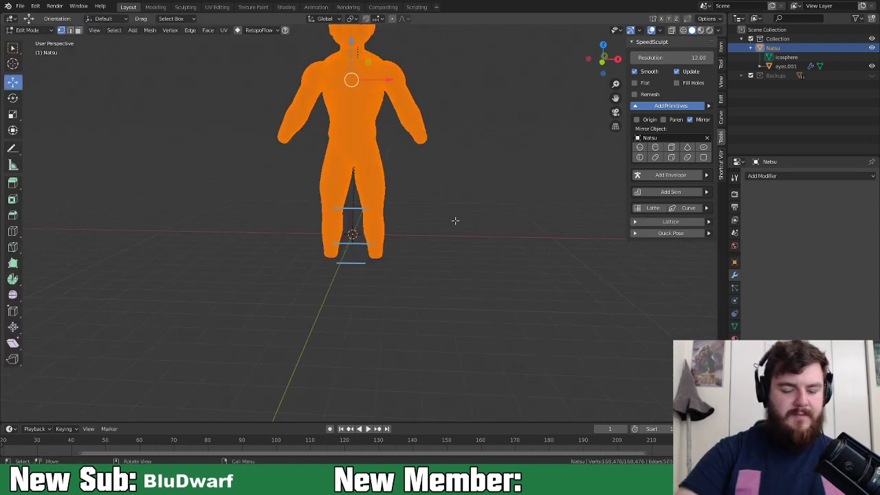
key(KP_1)
scroll(416, 231, up, 3)
shift+middle_drag(425, 240, 471, 298)
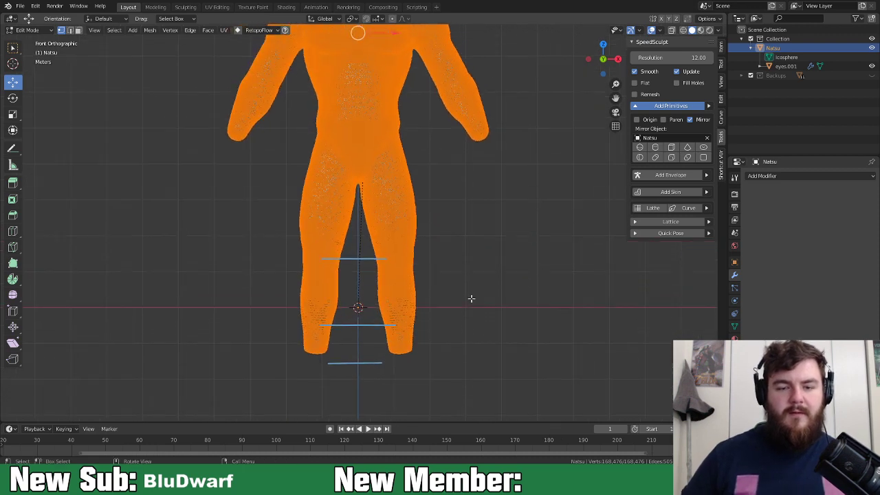
key(g)
key(z)
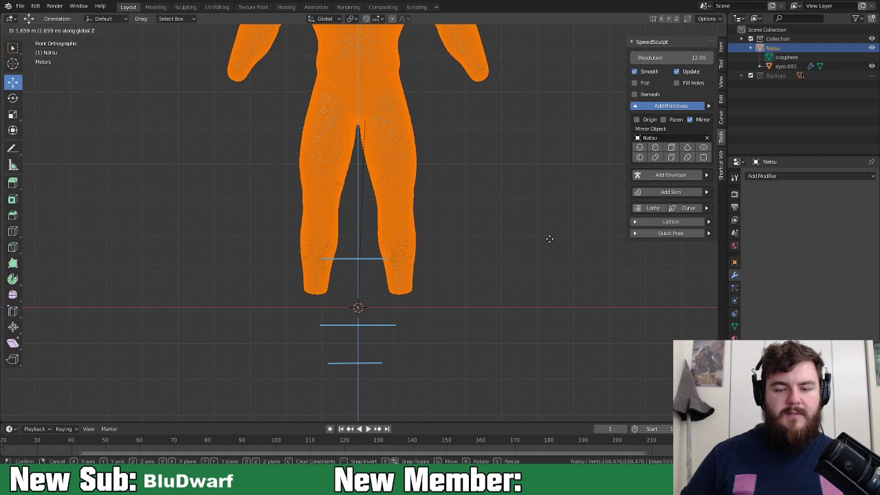
click(549, 238)
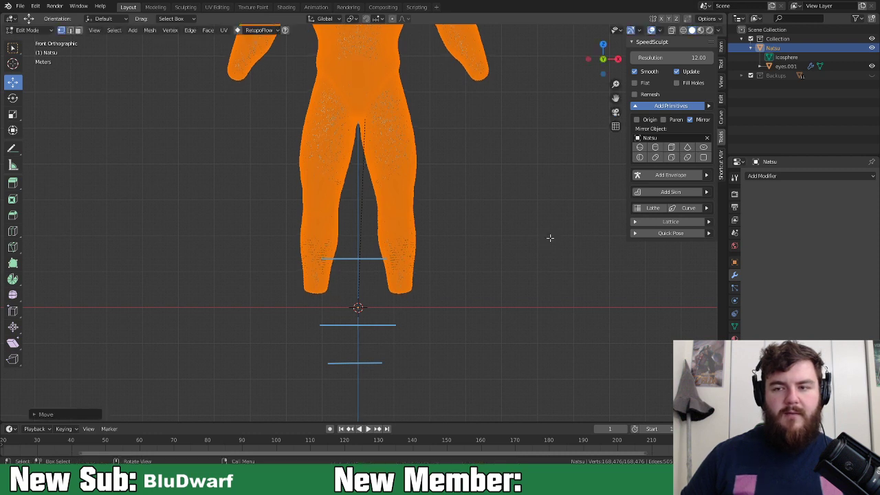
key(Tab)
middle_drag(554, 232, 429, 272)
scroll(377, 261, down, 2)
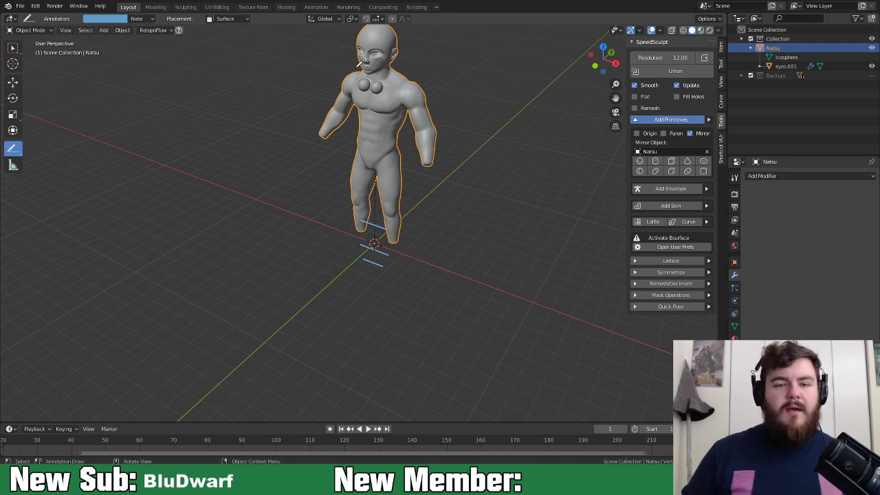
Step: Move the mirrored eyes object up about 1.7 m along Z from the chest into the head's eye sockets
click(376, 85)
middle_drag(376, 86, 412, 87)
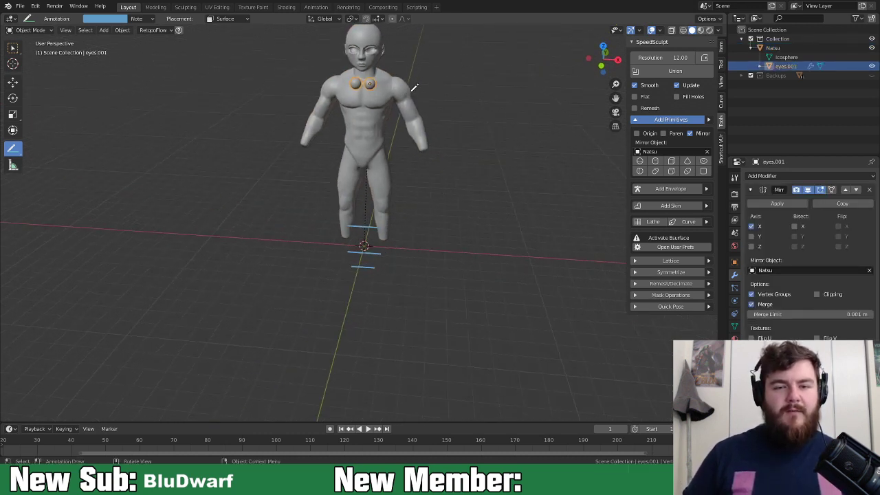
key(g)
key(z)
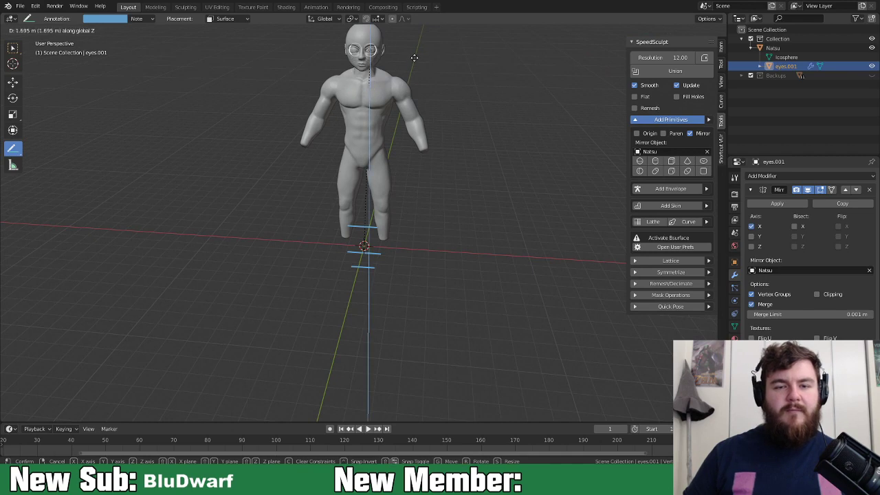
click(415, 56)
Step: Nudge the eyeballs up by about 0.03 m along Z to fit them in the eye sockets
middle_drag(416, 56, 424, 60)
key(KP_1)
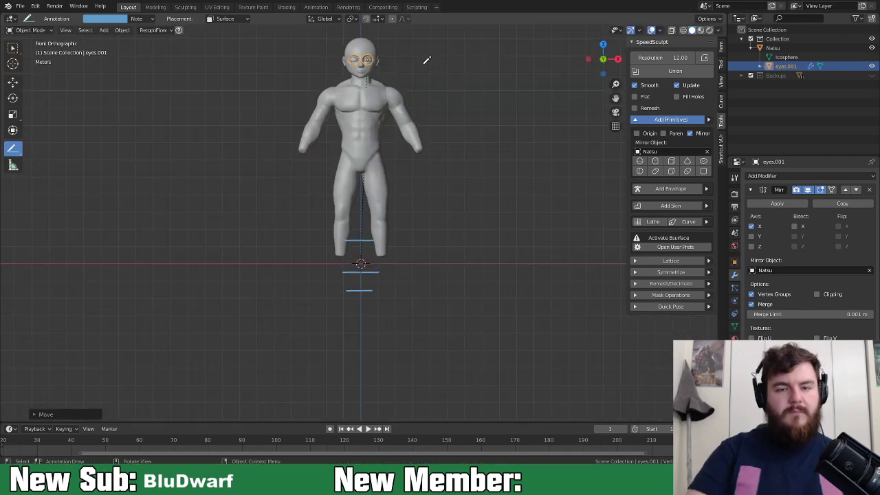
scroll(427, 60, up, 7)
shift+middle_drag(412, 37, 403, 109)
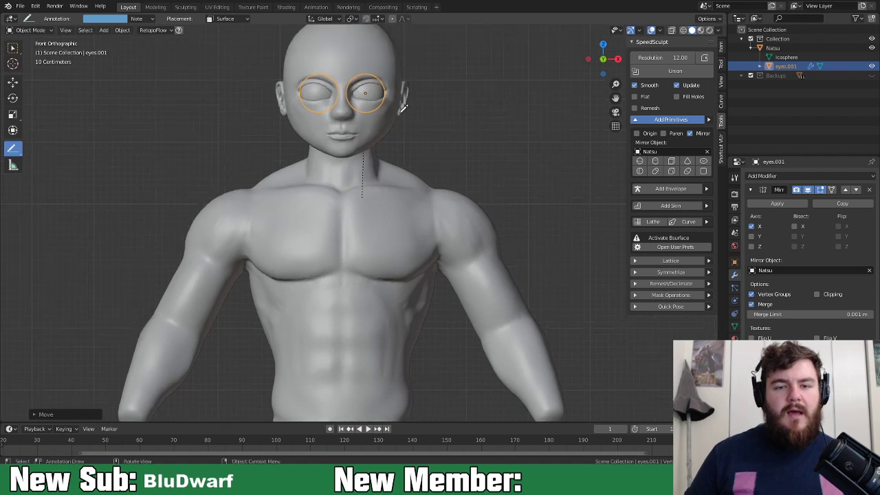
middle_drag(470, 134, 454, 152)
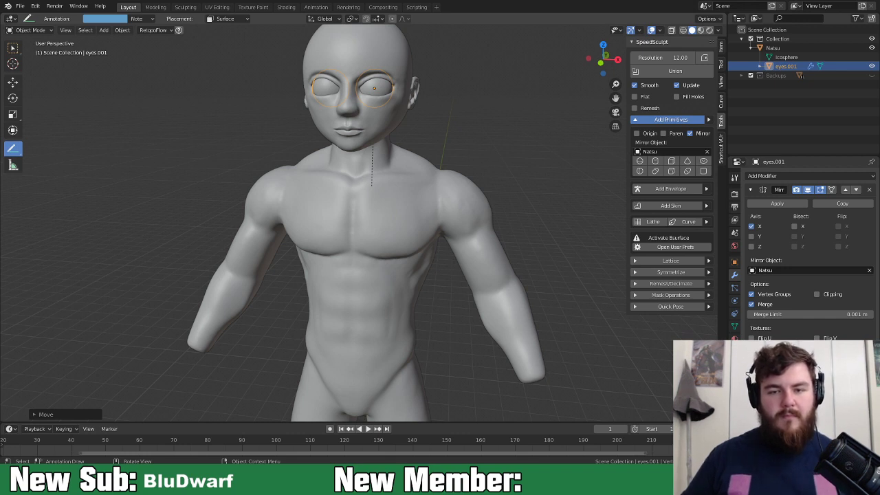
key(g)
key(z)
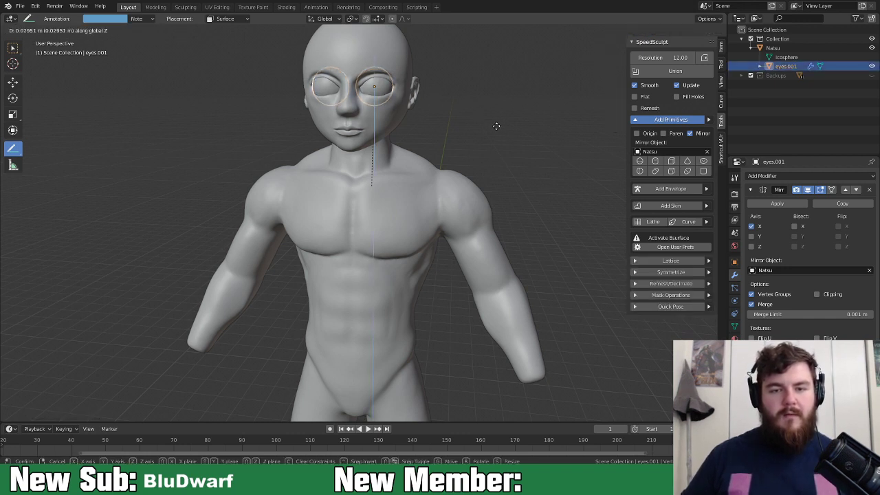
click(497, 128)
Step: Add a mesh plane at the world origin beneath the character's legs
mouse_move(487, 144)
middle_down()
mouse_move(493, 177)
mouse_move(507, 134)
middle_up()
scroll(492, 178, down, 2)
scroll(463, 303, down, 2)
shift+middle_drag(465, 332, 456, 253)
key(shift+a)
mouse_move(453, 288)
click(482, 289)
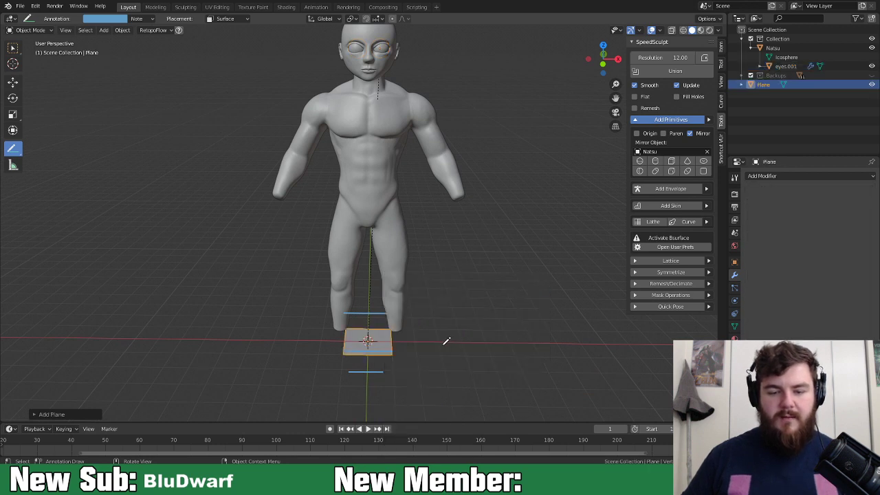
shift+middle_drag(424, 345, 415, 283)
scroll(406, 308, up, 2)
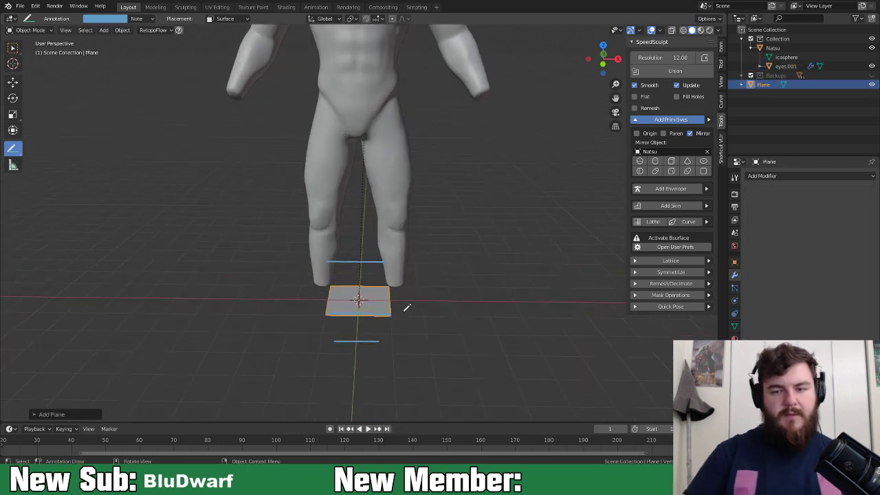
key(g)
key(x)
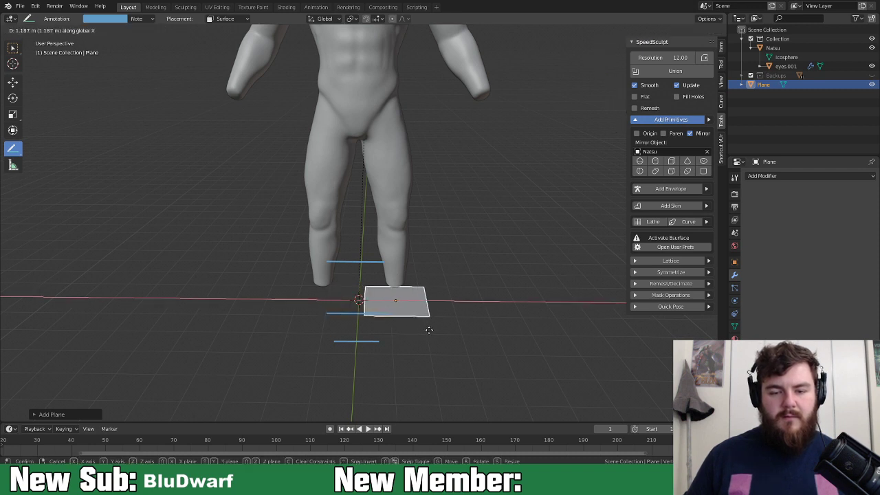
key(Escape)
Step: In Edit Mode, move the plane's geometry about 1.3 m along X beneath one leg and narrow it along X
key(Tab)
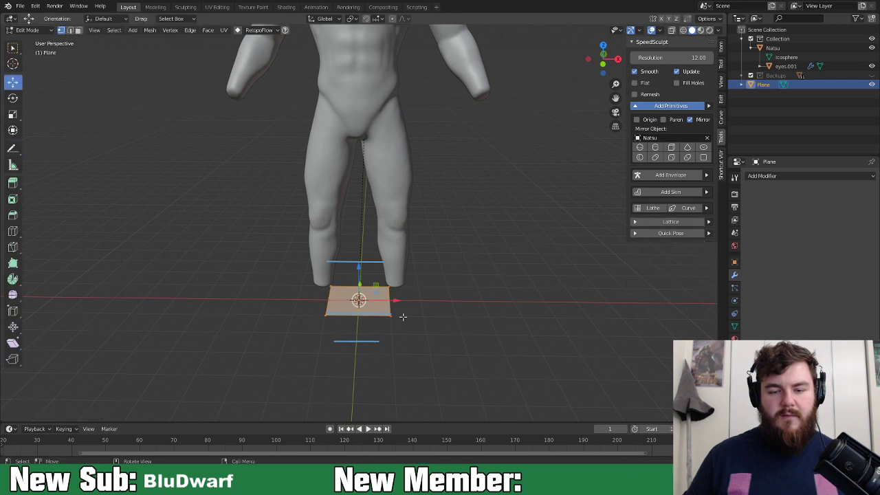
key(g)
key(x)
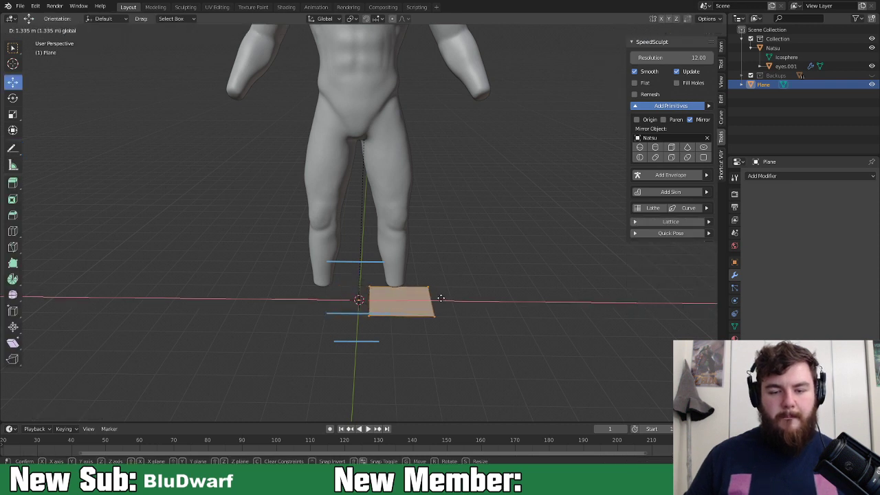
click(442, 299)
key(s)
key(x)
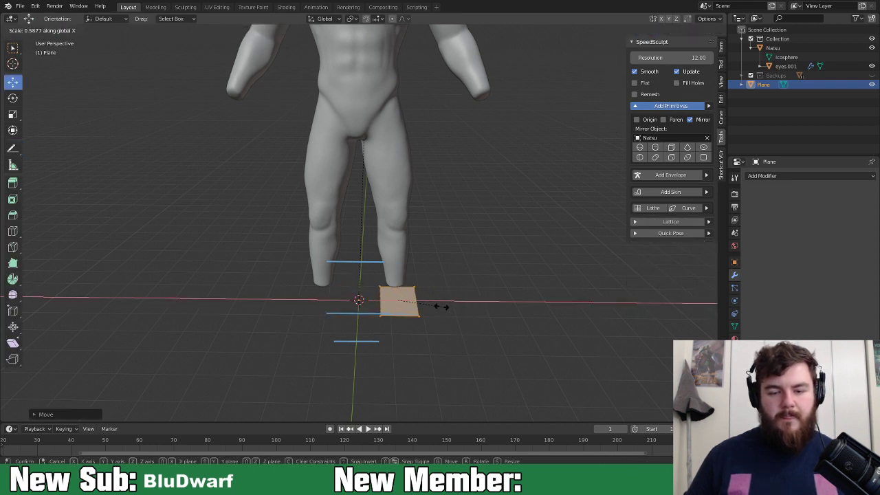
click(430, 306)
Step: Add a Multiresolution modifier to the plane
click(796, 177)
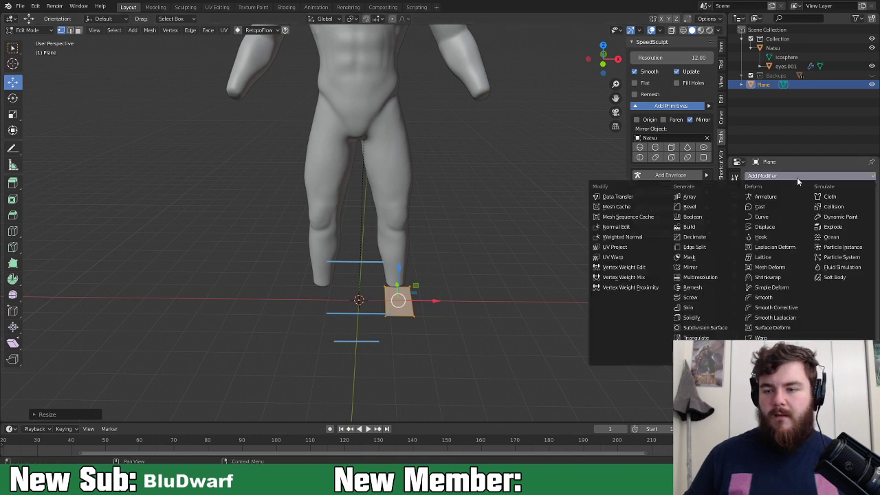
click(699, 277)
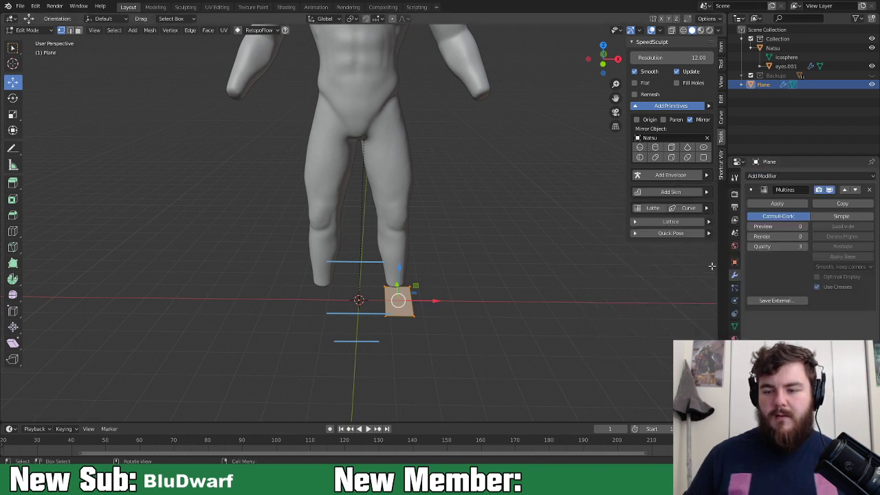
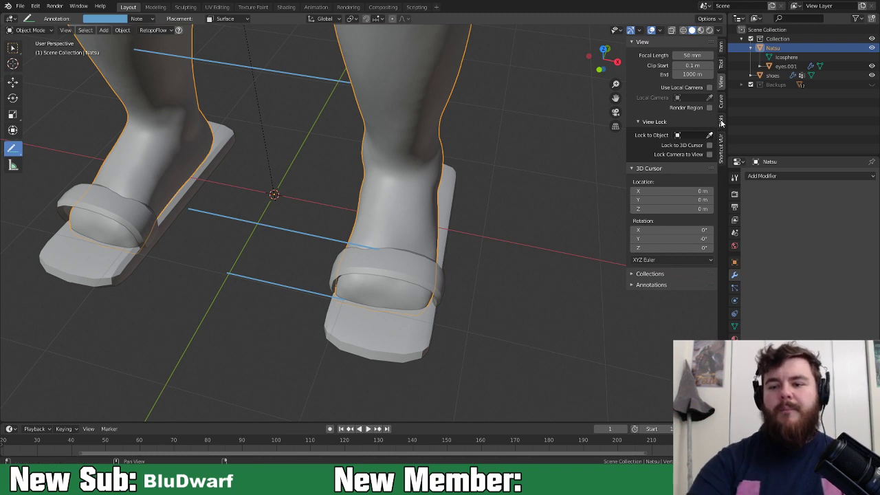
Step: Add a SpeedSculpt skin object for the toes, mirrored across the Natsu body
click(720, 50)
click(721, 101)
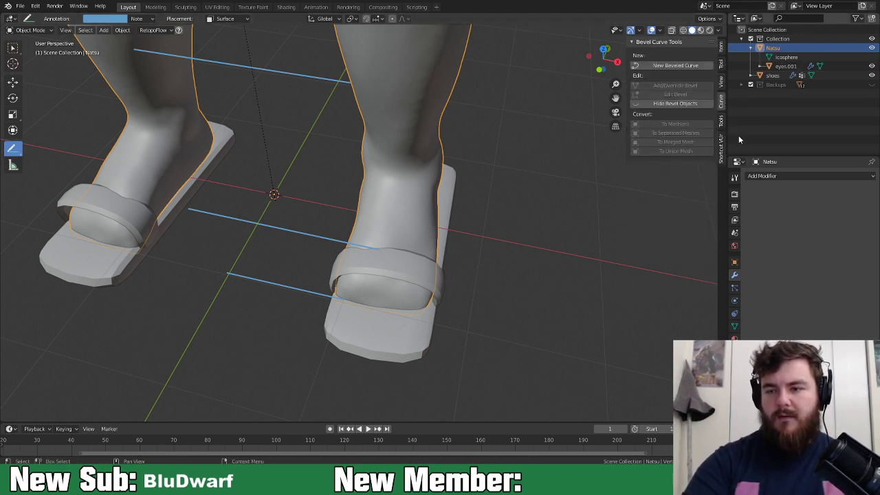
click(721, 122)
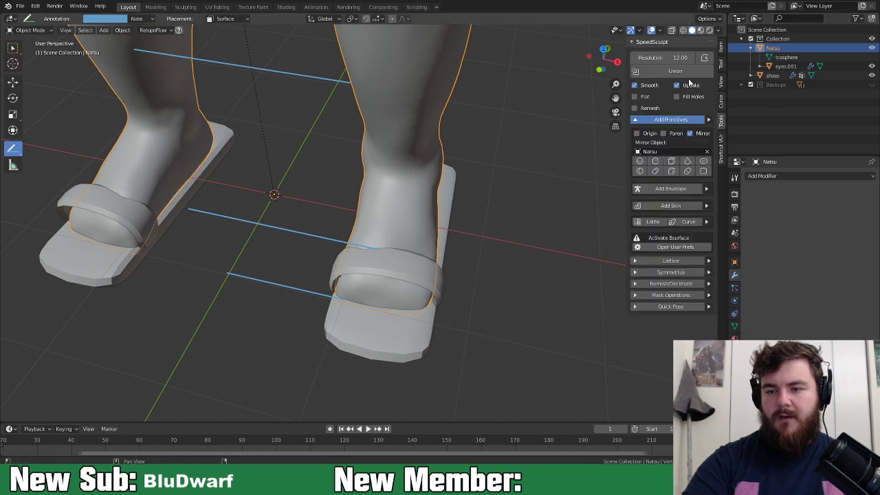
middle_drag(561, 245, 453, 294)
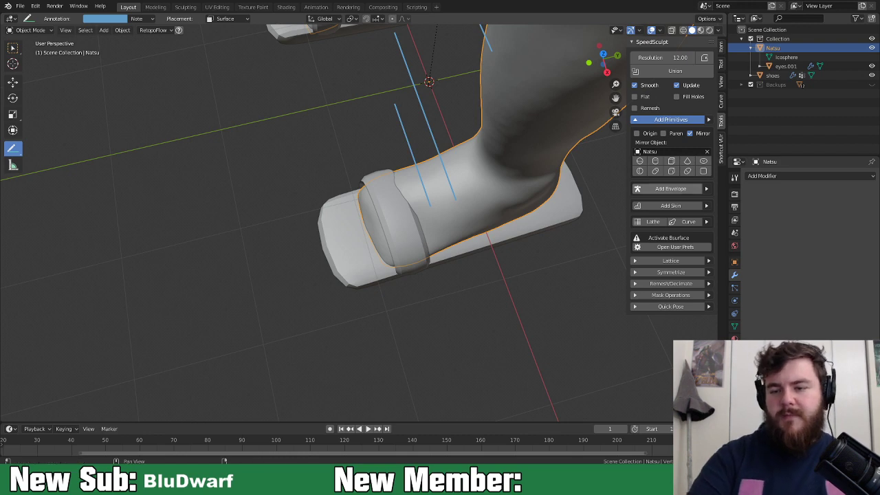
click(670, 206)
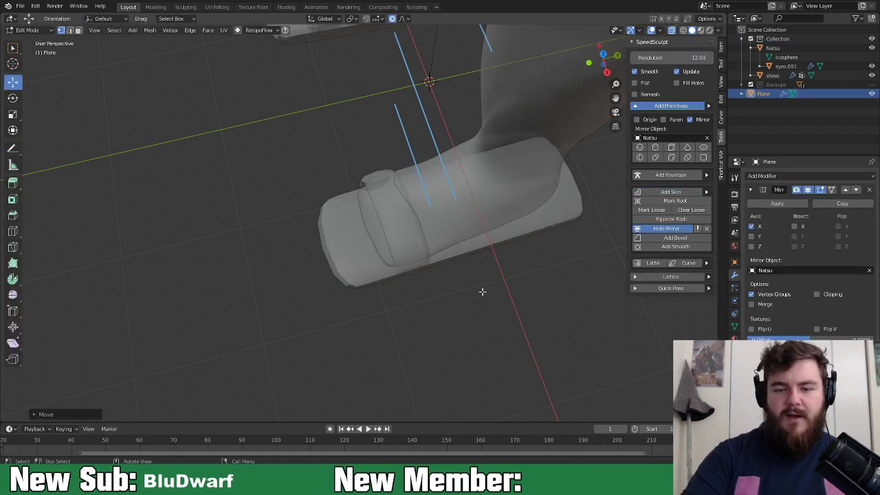
Step: Move the skin sphere from beside the ankle toward the front of the foot and raise it above the sole
middle_drag(485, 297, 530, 228)
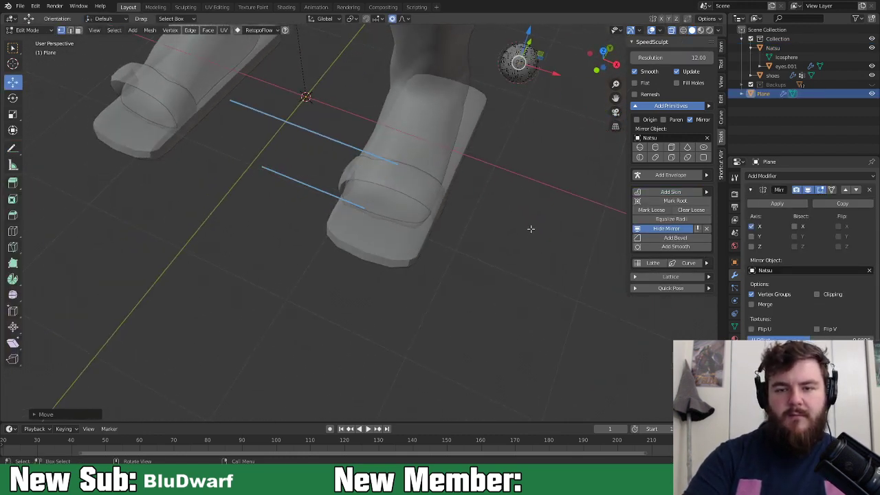
key(g)
click(371, 340)
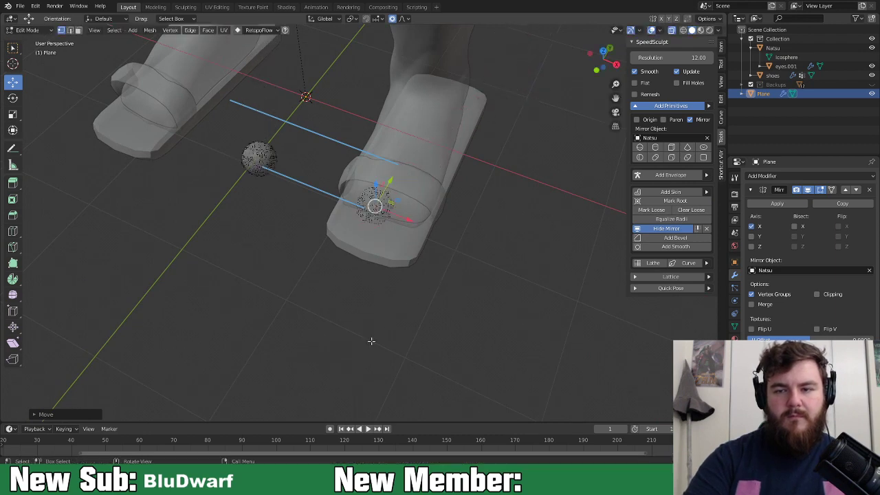
middle_drag(493, 275, 443, 265)
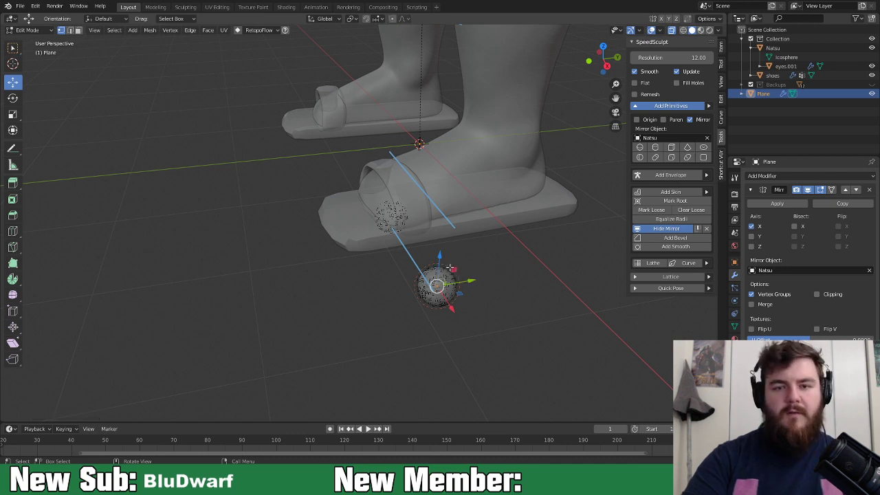
drag(443, 260, 452, 171)
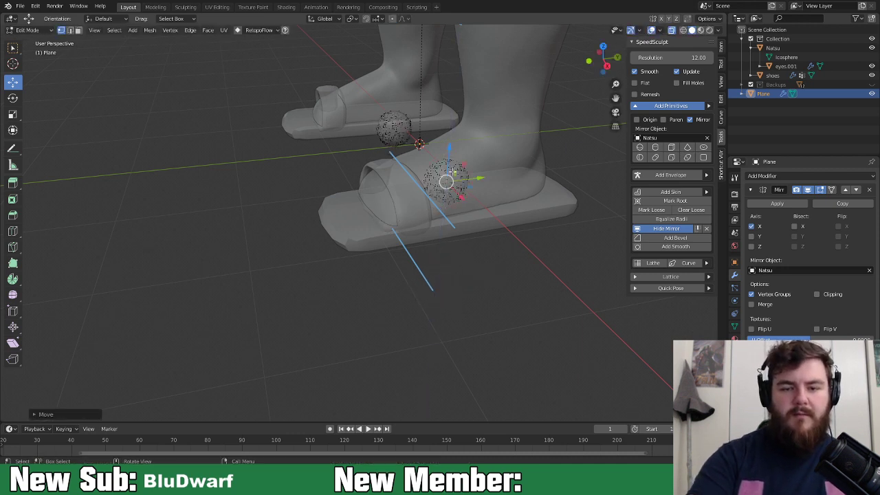
Step: Align the skin sphere with the big toe position using the right and front views, just ahead of the sandal strap
key(KP_3)
drag(468, 207, 358, 185)
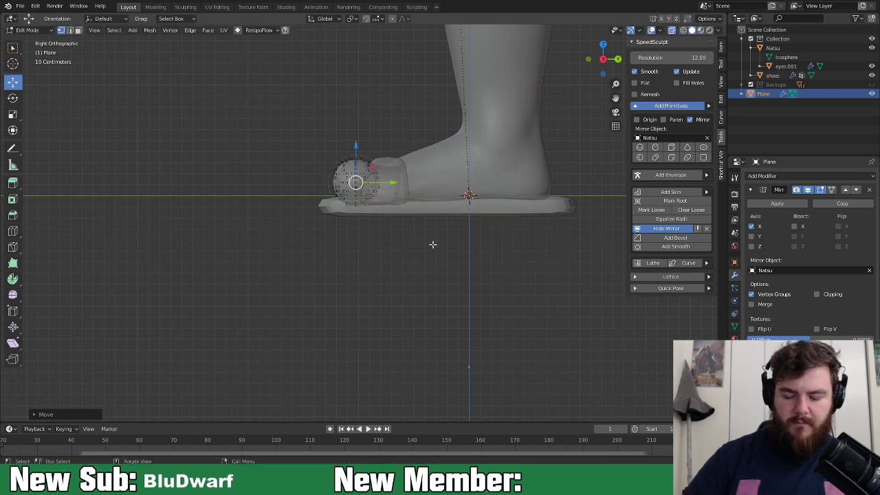
key(KP_1)
key(g)
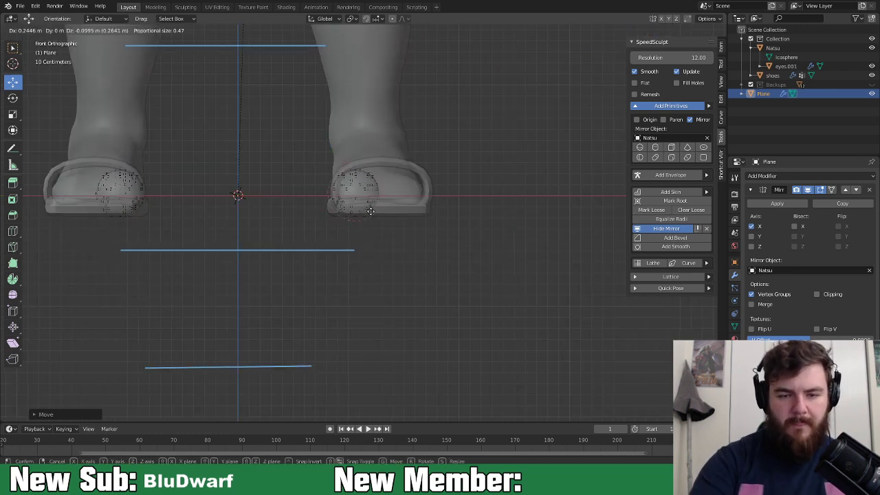
click(393, 199)
key(KP_7)
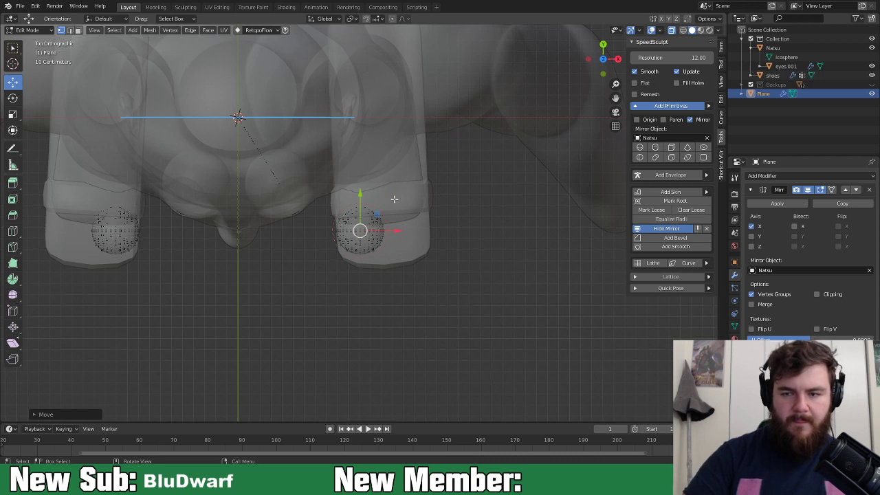
Step: Scale down the skin sphere to the thickness of a toe
middle_drag(458, 302, 391, 278)
key(s)
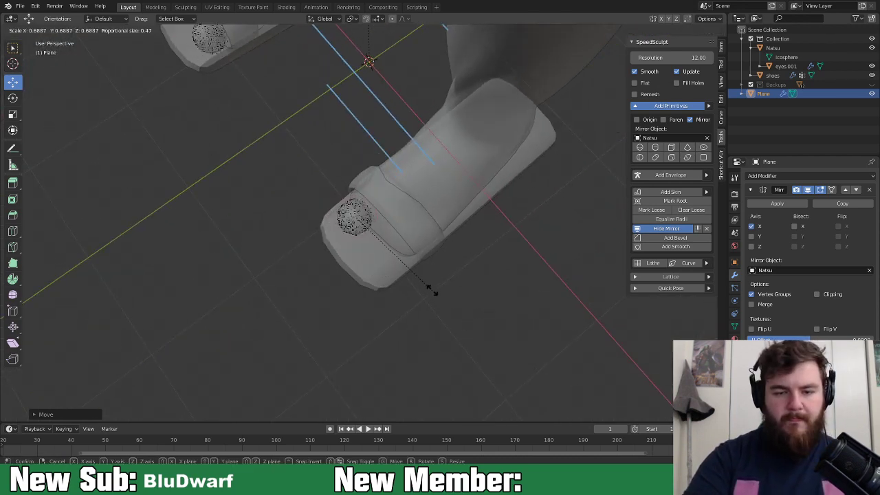
click(400, 262)
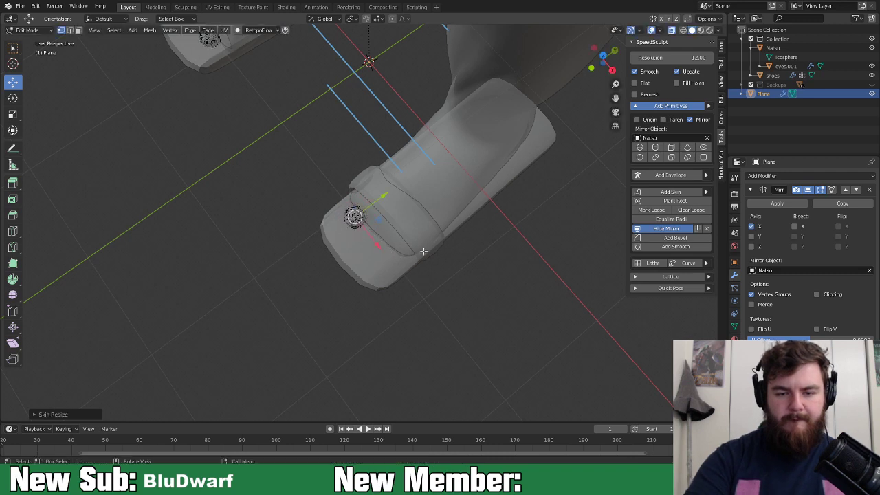
Step: Extrude the skin vertex forward along Y by about 0.27 m to form the big toe's length
middle_drag(429, 296, 399, 299)
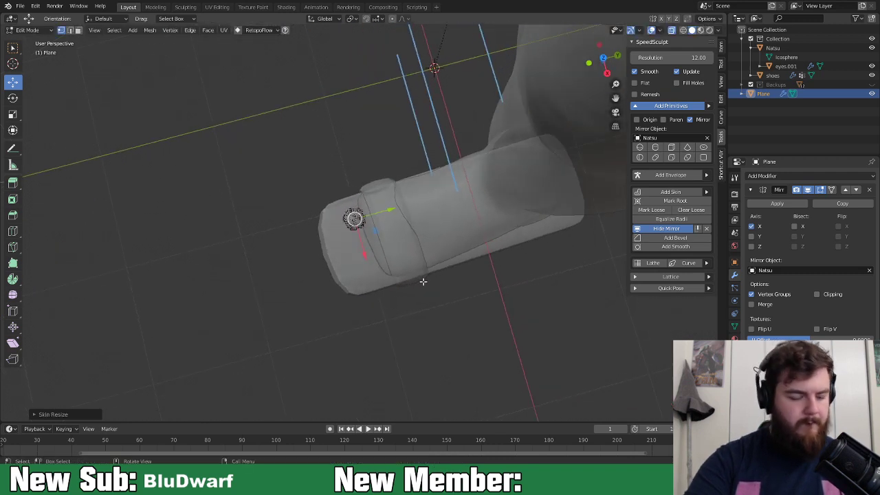
key(g)
key(y)
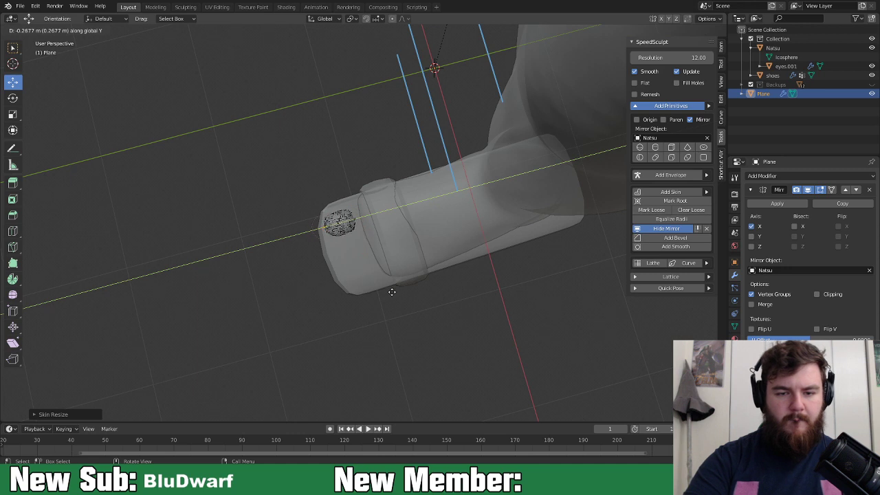
click(394, 291)
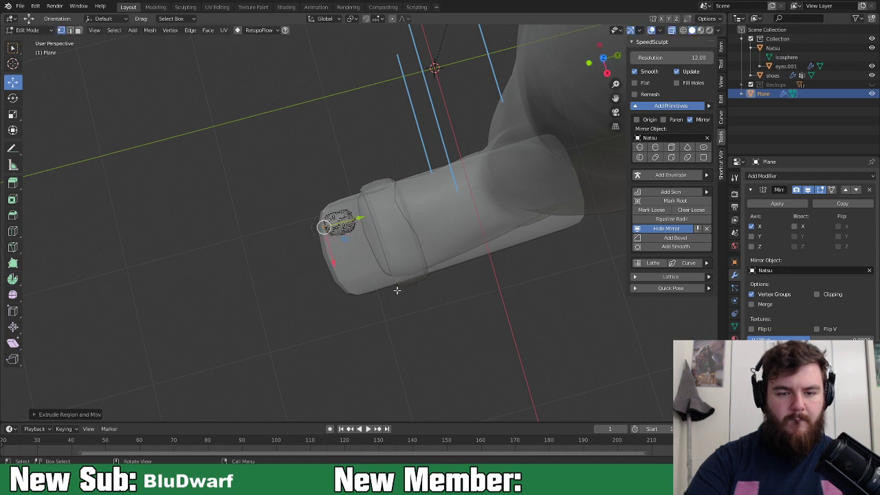
Step: Reposition the big toe's skin geometry along Y and X so it meets the foot at the sandal's inner edge
drag(376, 214, 389, 215)
drag(360, 255, 358, 251)
drag(385, 207, 375, 223)
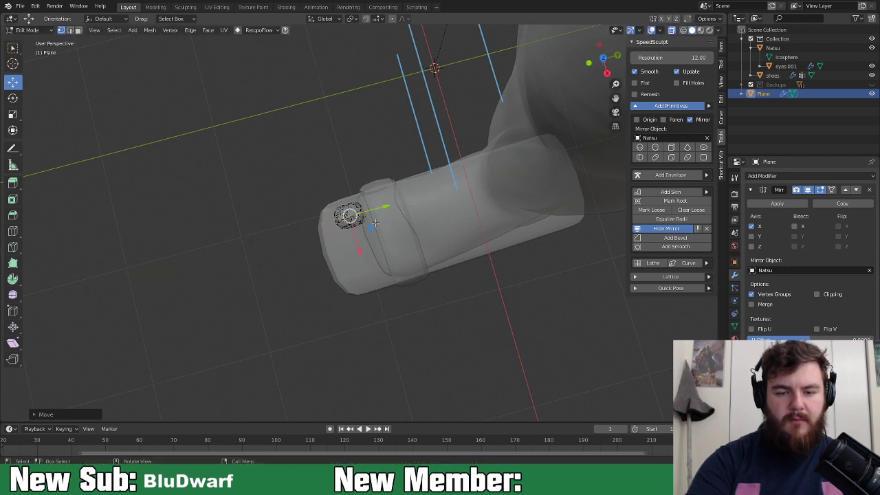
Step: Subdivide the edge between the big toe's base and tip vertices to add a middle skin vertex
click(364, 212)
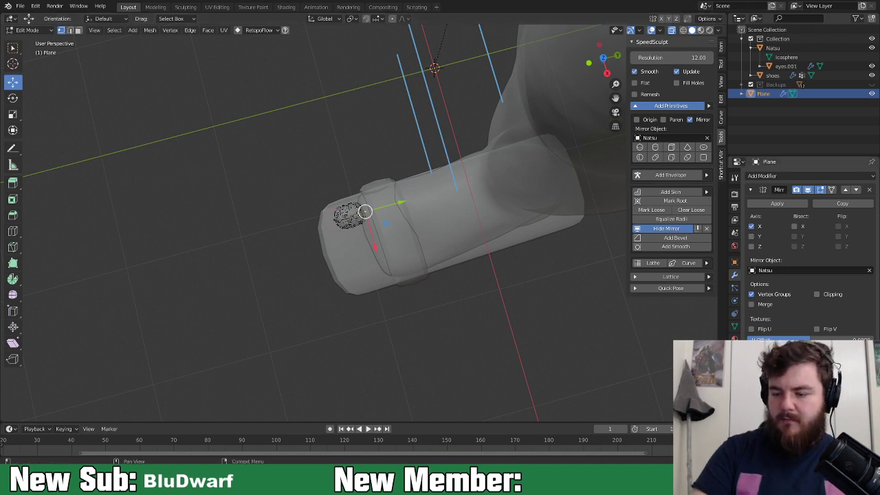
click(335, 218)
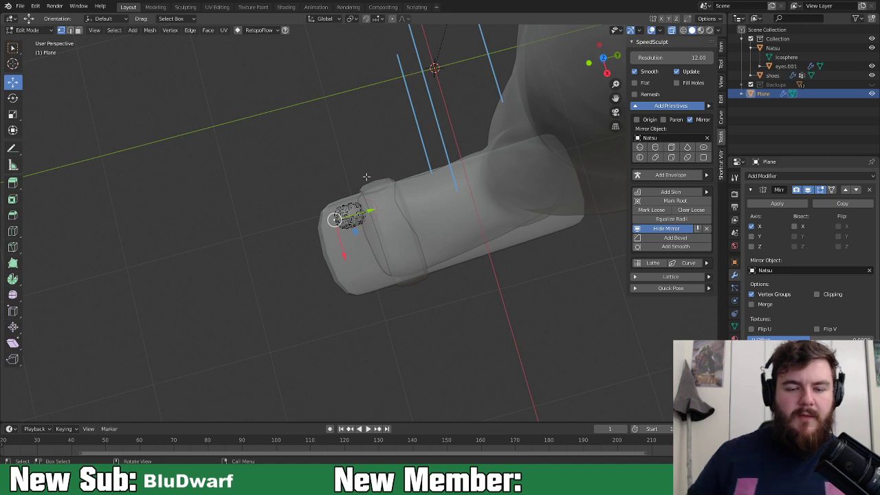
scroll(351, 228, up, 3)
key(2)
click(349, 201)
key(ctrl+e)
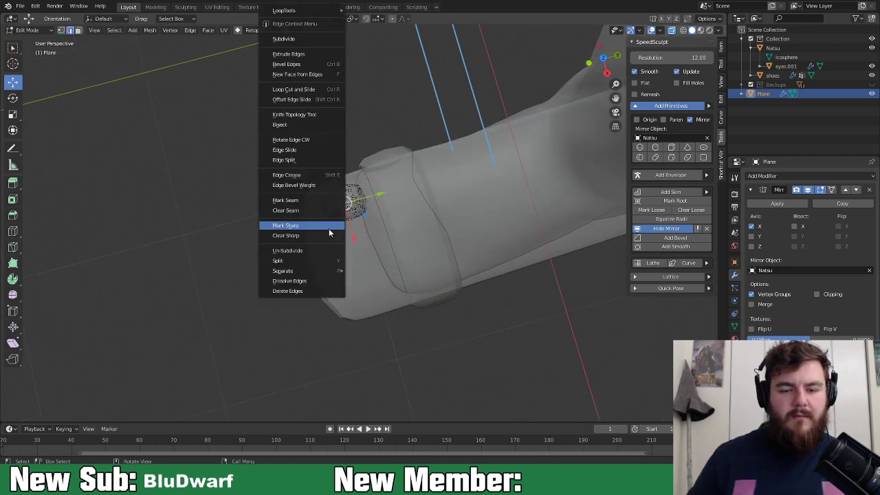
click(308, 38)
key(1)
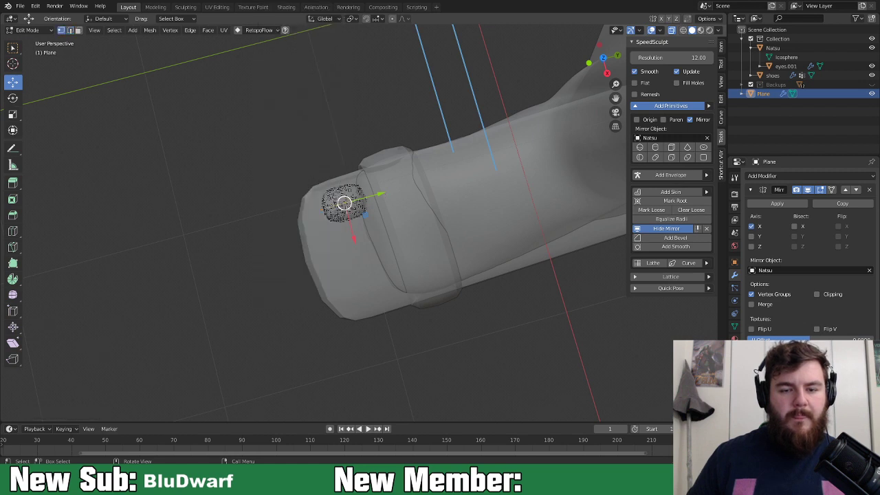
Step: Move the big toe's tip vertex forward along Y to lengthen the toe toward the sandal's front edge
click(321, 209)
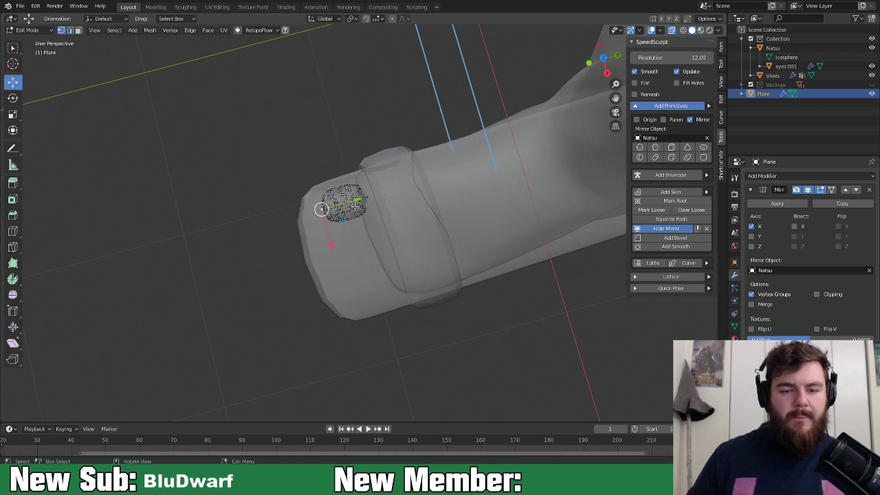
key(g)
key(y)
click(333, 232)
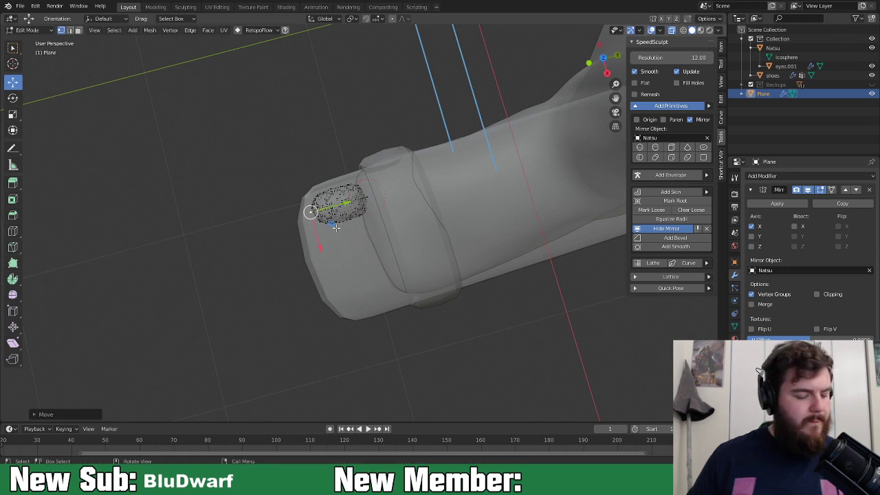
Step: Resize the skin radius at the big toe's tip, middle and base vertices to thicken and round the toe
key(ctrl+a)
click(353, 204)
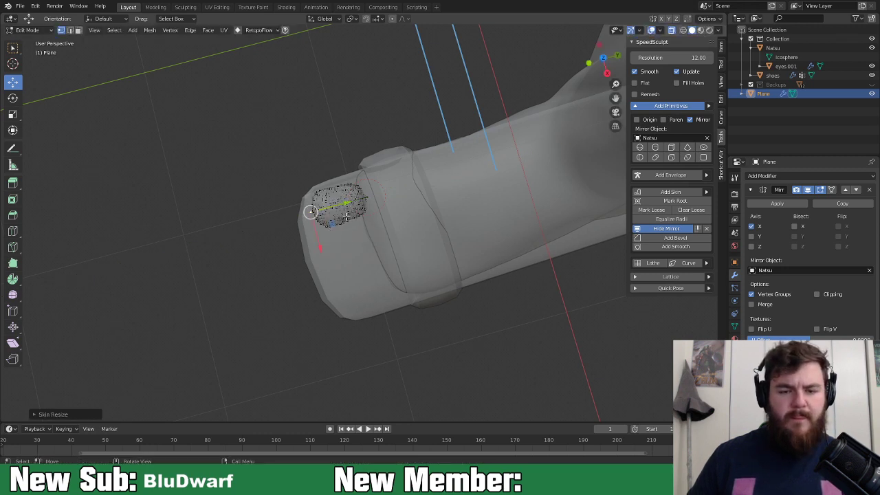
click(347, 217)
key(s)
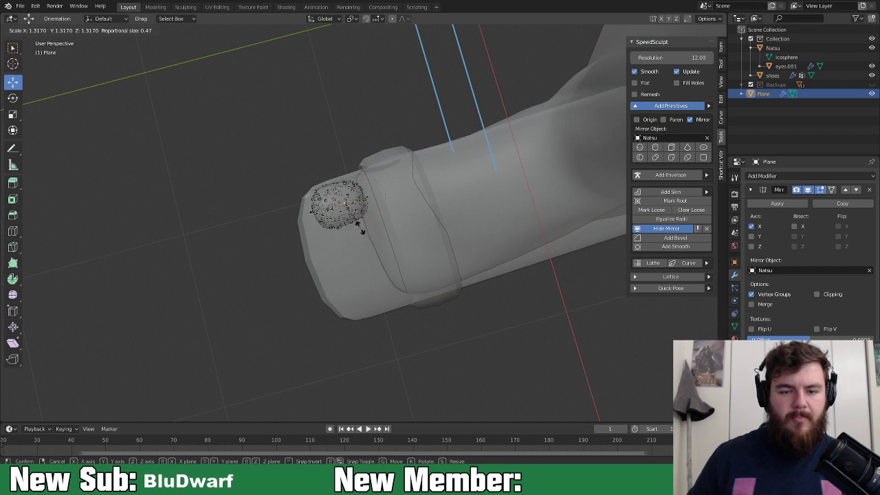
click(363, 231)
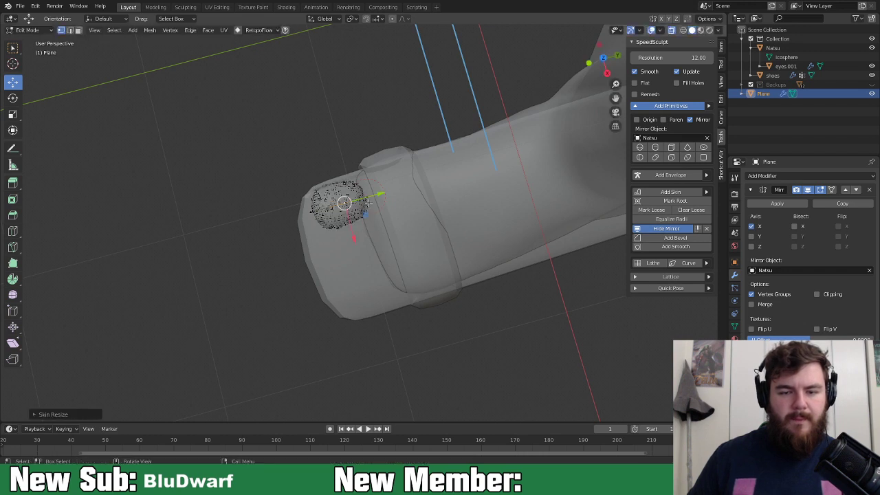
key(ctrl+a)
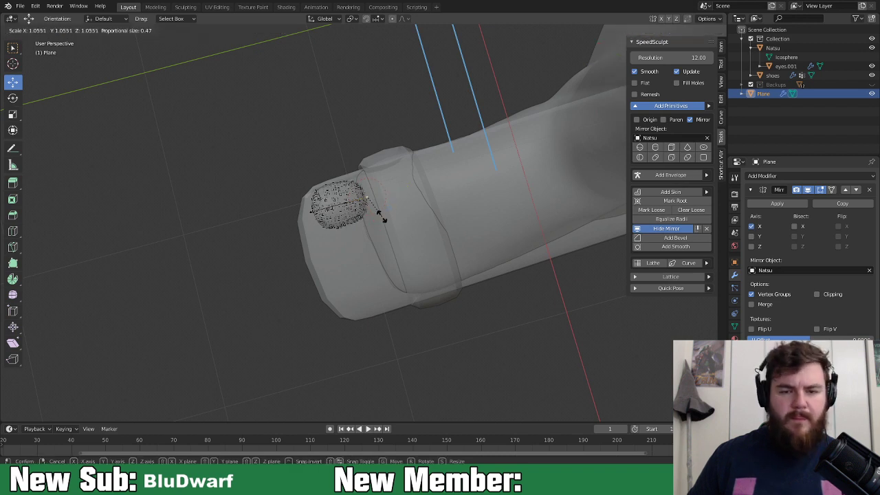
click(382, 220)
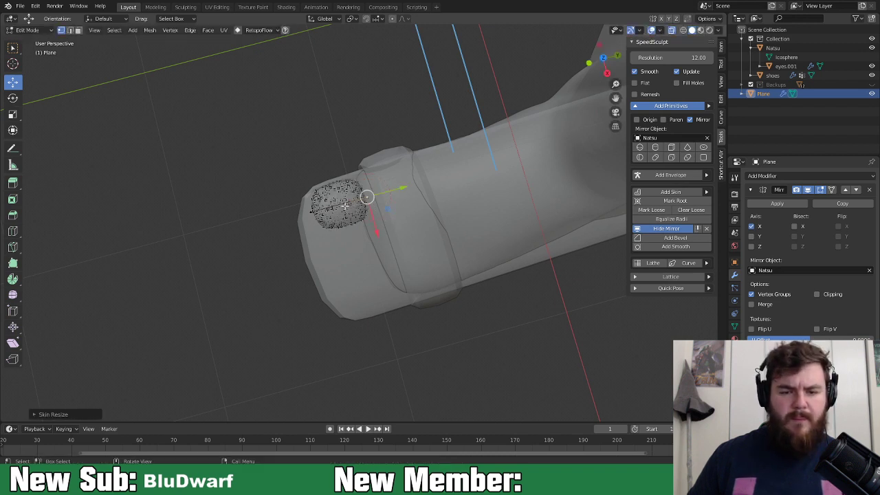
shift+right_click(344, 202)
key(s)
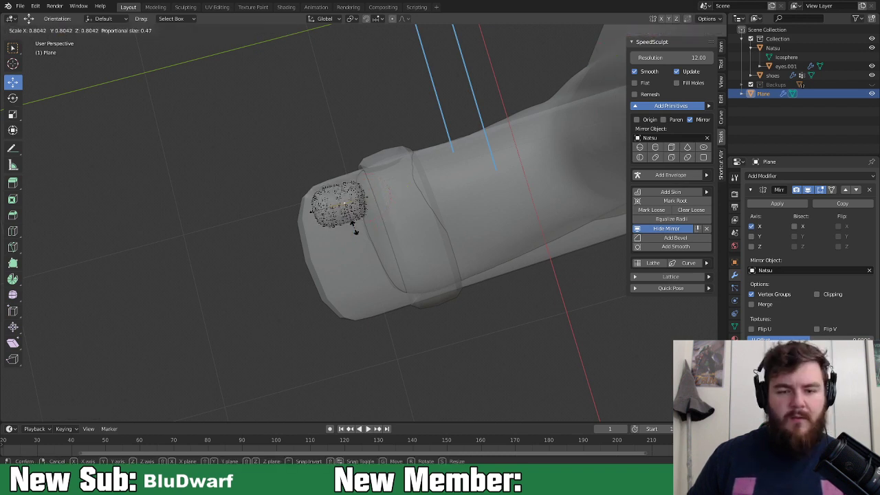
click(355, 228)
Step: Return to Object Mode and turn off X-ray so the toe and sandal display as solid
middle_drag(358, 228, 435, 224)
key(Tab)
middle_drag(499, 204, 450, 204)
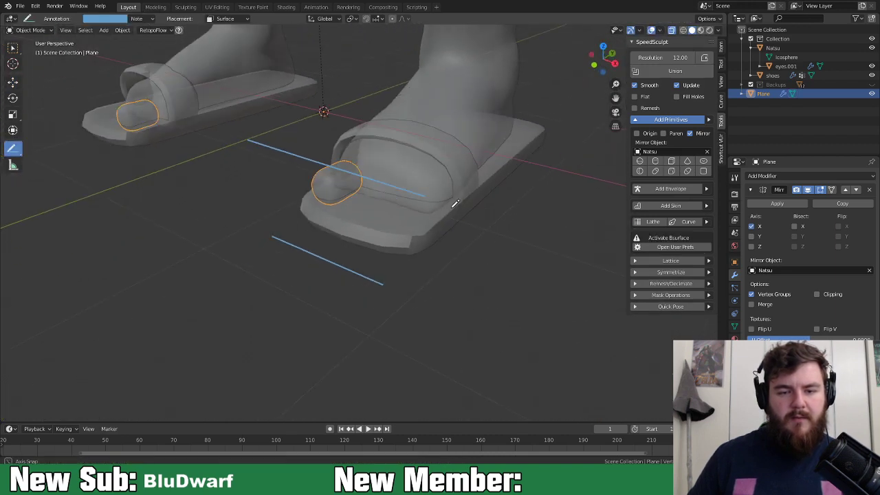
click(672, 31)
middle_drag(383, 208, 458, 250)
Step: Duplicate the big toe and place the copy directly beside it as the second toe
key(shift+d)
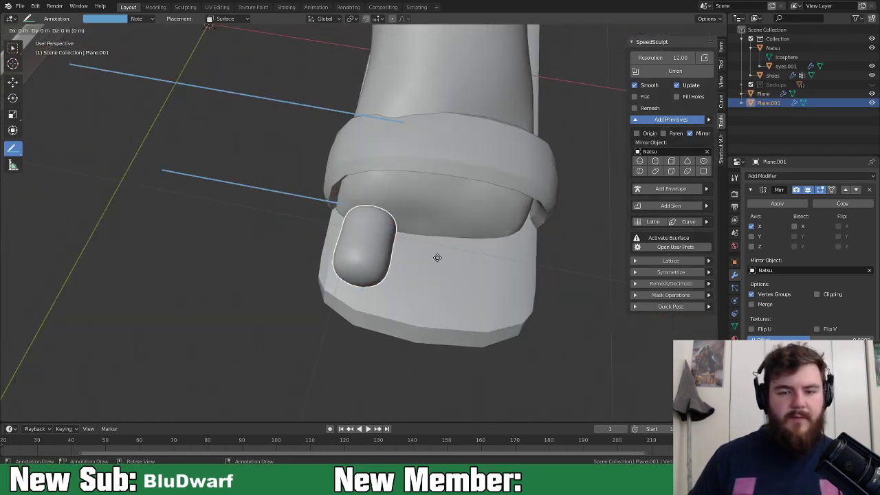
click(477, 263)
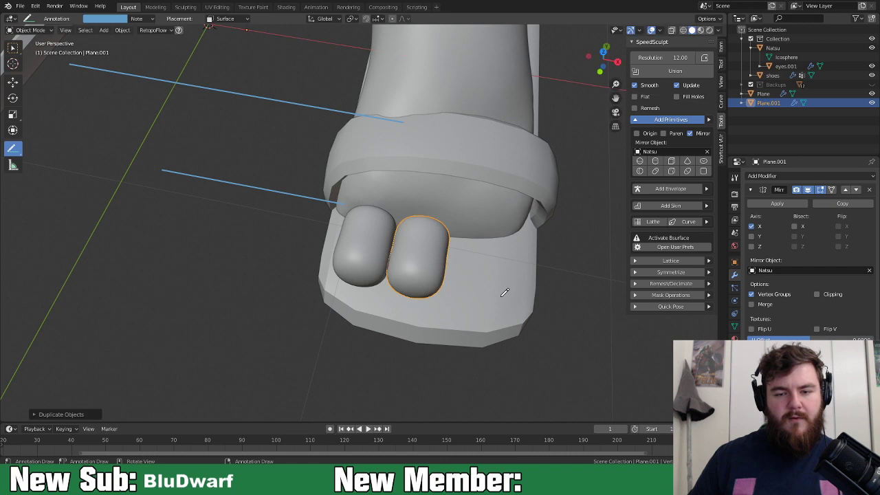
middle_drag(505, 292, 465, 294)
key(s)
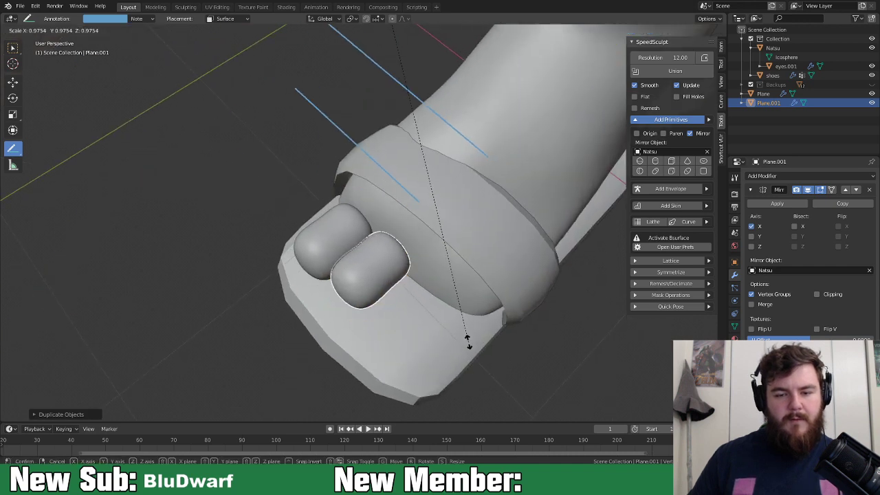
right_click(470, 341)
middle_drag(459, 349, 477, 355)
Step: Rotate the second toe's skin vertices slightly about Z and shrink their skin radius to about 0.69
key(Tab)
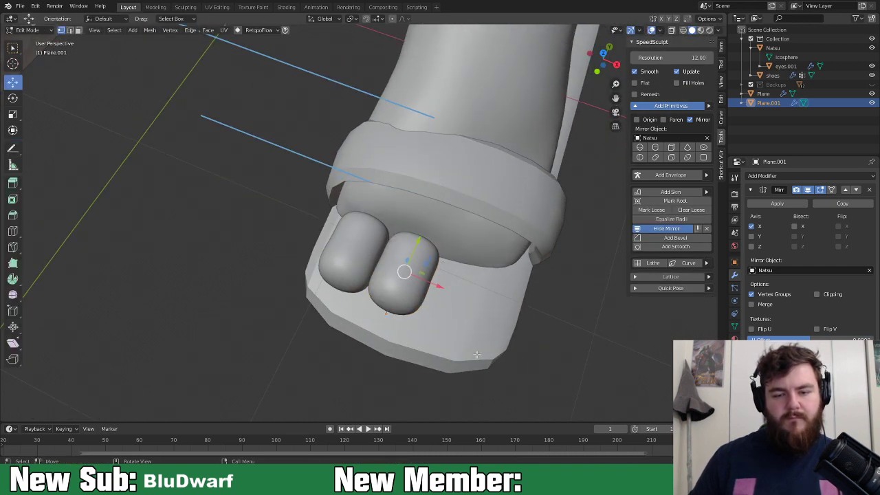
key(r)
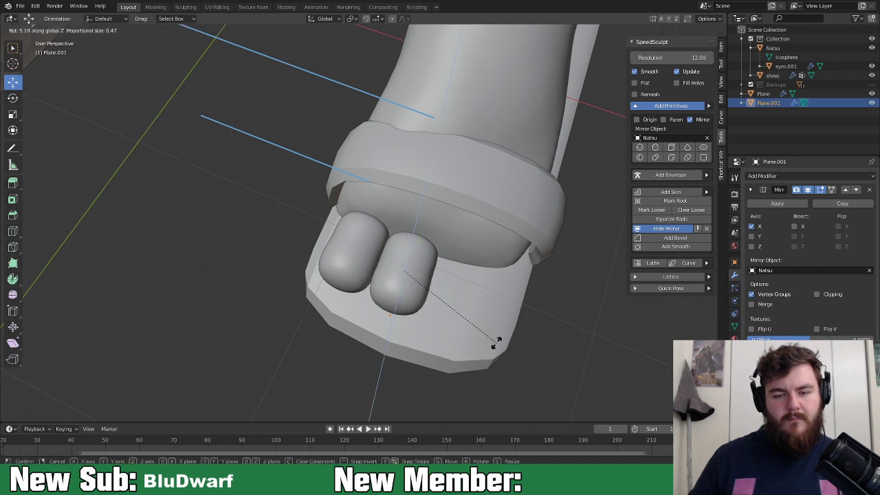
click(492, 352)
key(s)
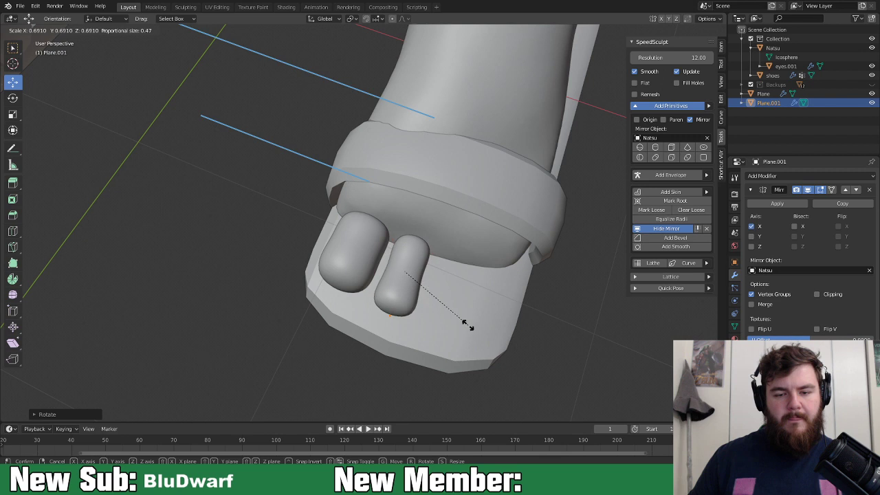
click(466, 322)
Step: Move the second toe's skin geometry back along Y toward the foot and return to Object Mode
key(g)
key(z)
key(z)
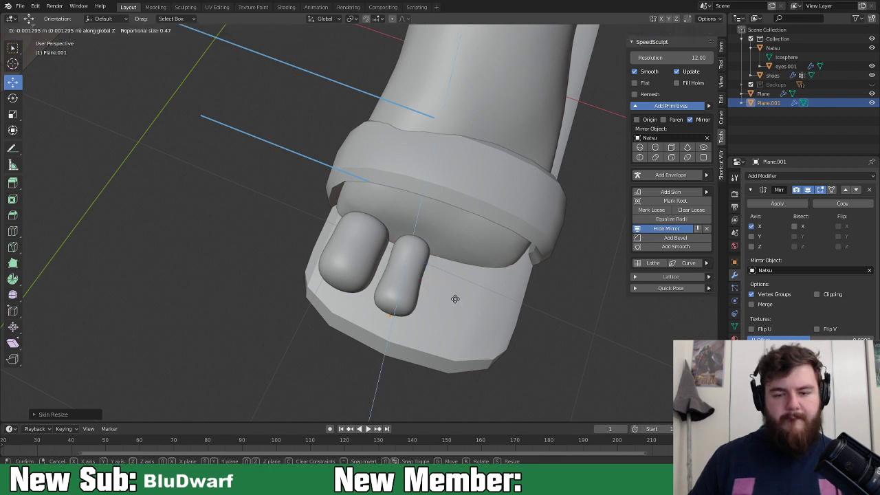
key(y)
key(y)
click(459, 293)
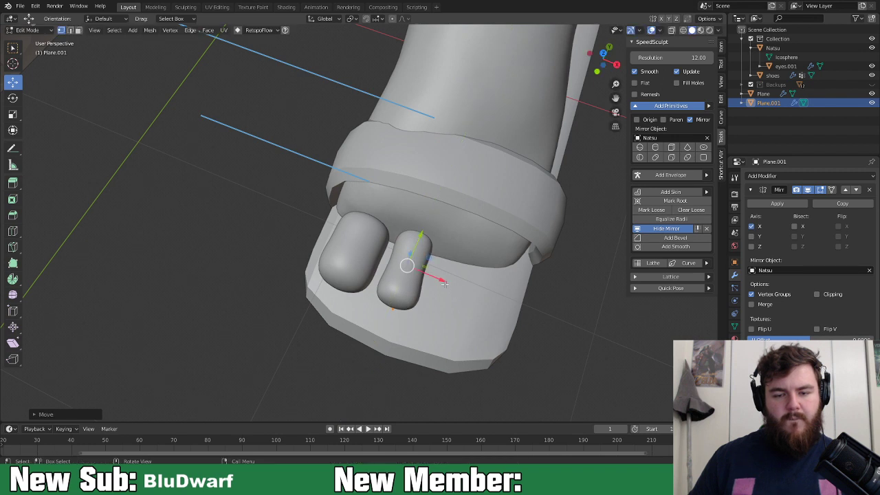
middle_drag(444, 285, 455, 306)
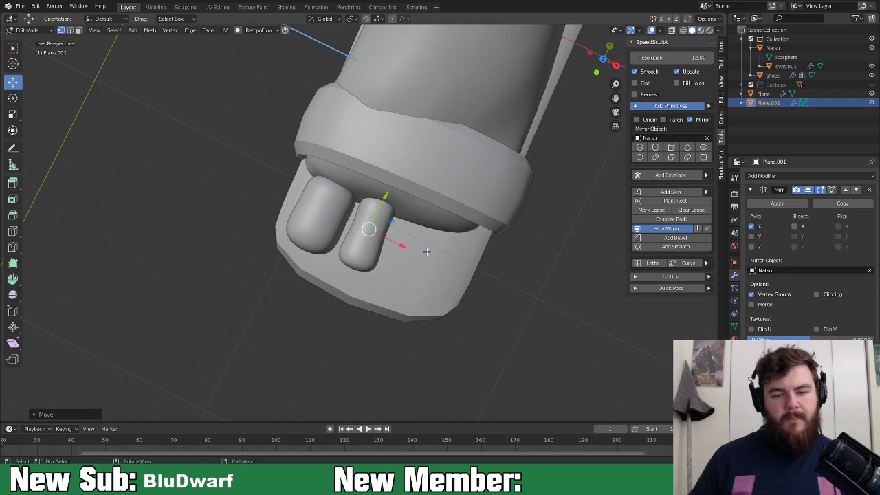
key(Tab)
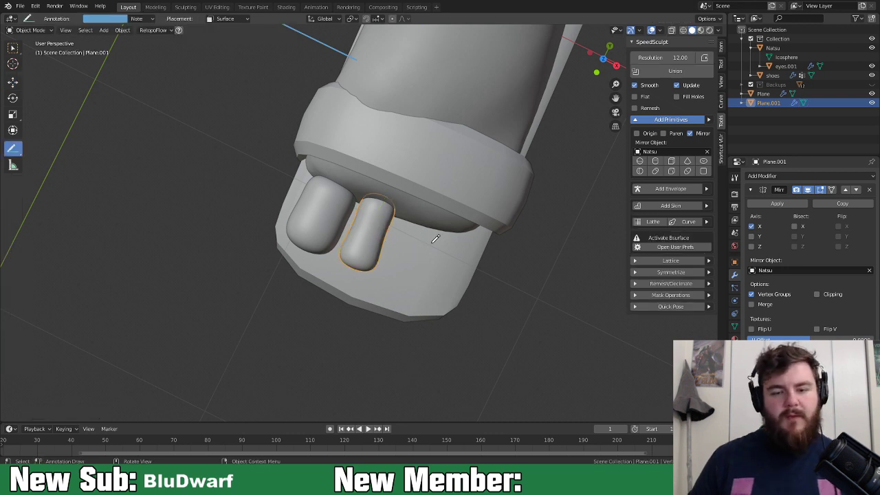
Step: Duplicate the second toe along X to make the third toe
key(shift+d)
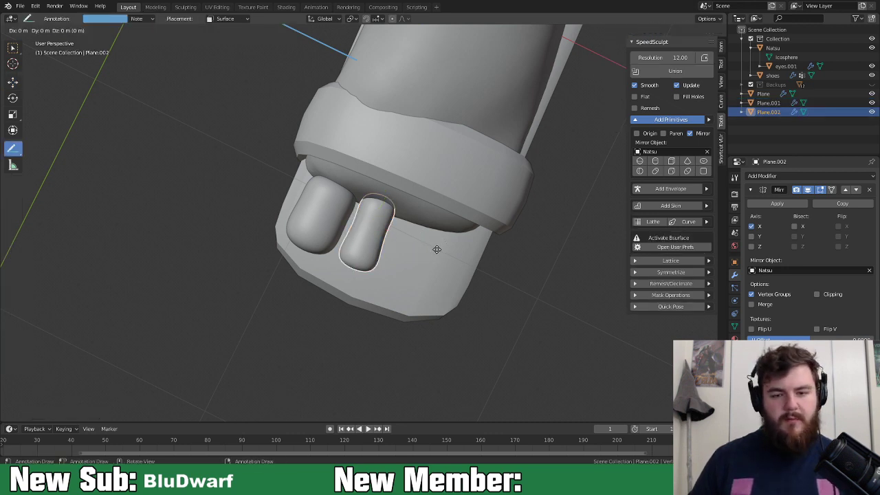
key(x)
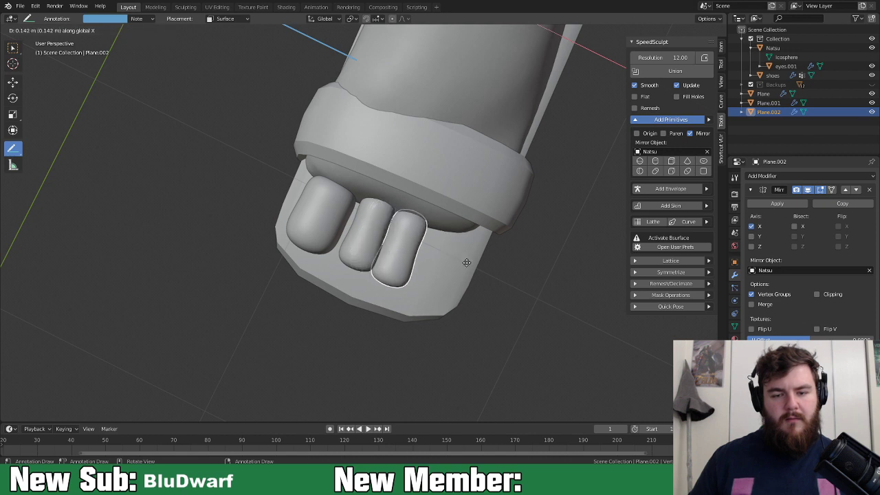
click(472, 265)
Step: Rotate the third toe slightly about Z and reposition it in line with the second toe
key(r)
key(z)
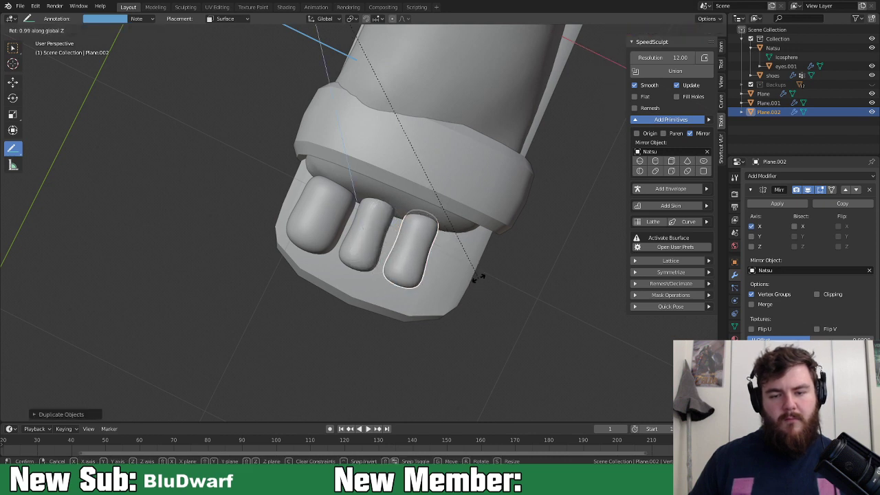
click(484, 271)
key(g)
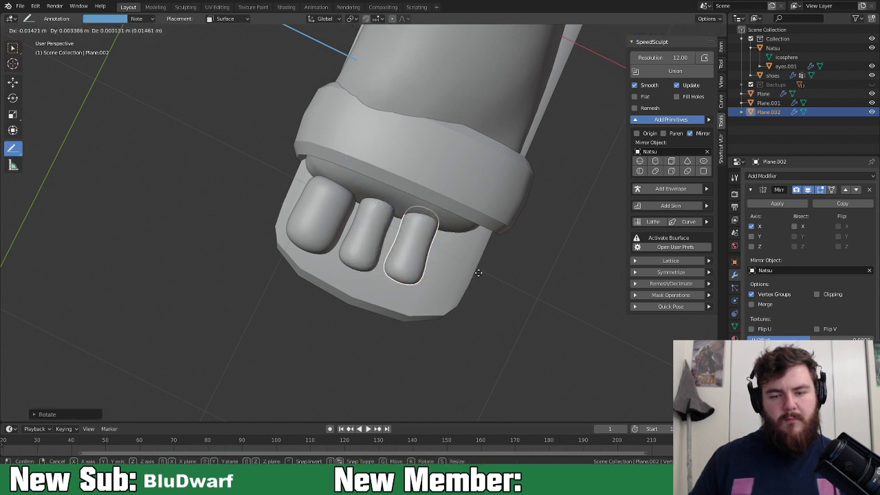
click(480, 270)
middle_drag(482, 312, 497, 288)
scroll(536, 164, down, 3)
key(Tab)
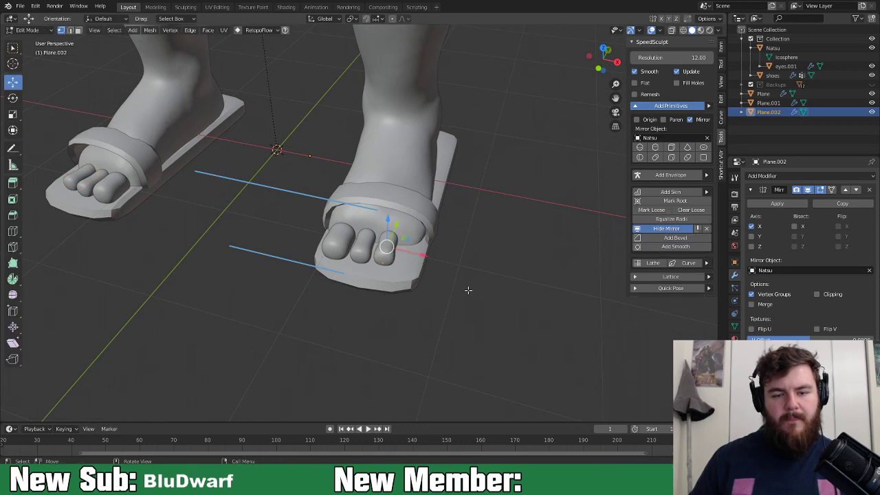
key(Tab)
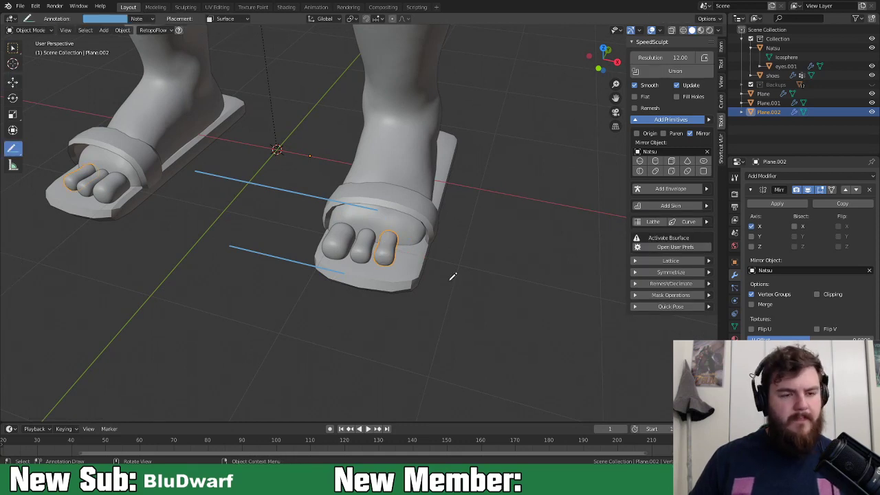
Step: Duplicate the third toe along X to place a fourth toe near the sandal's outer edge
middle_drag(445, 268, 455, 269)
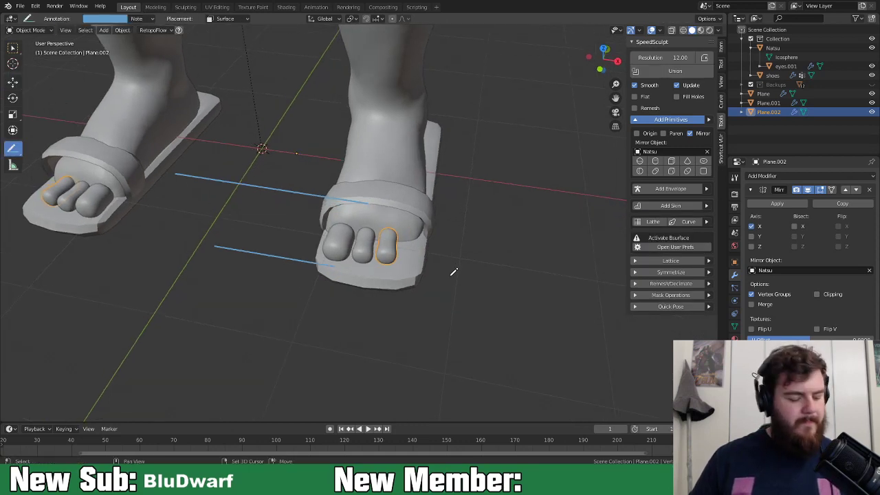
key(shift+d)
key(x)
click(467, 276)
scroll(456, 285, up, 2)
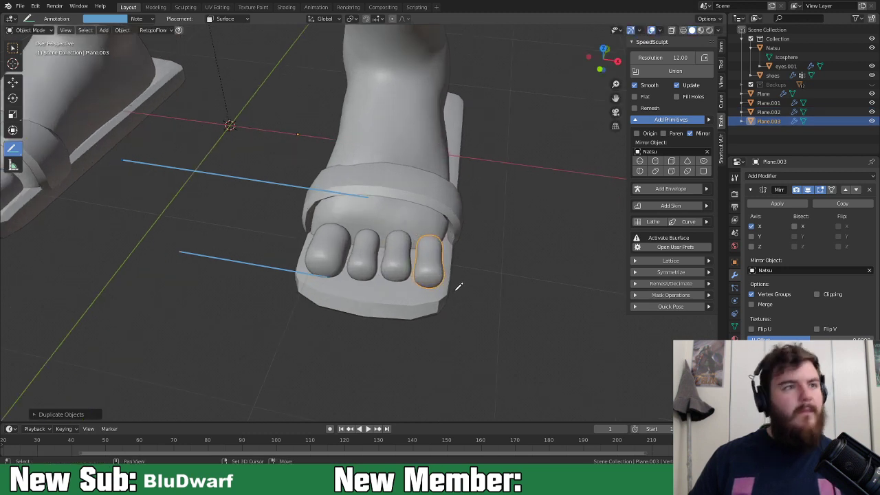
scroll(453, 288, up, 2)
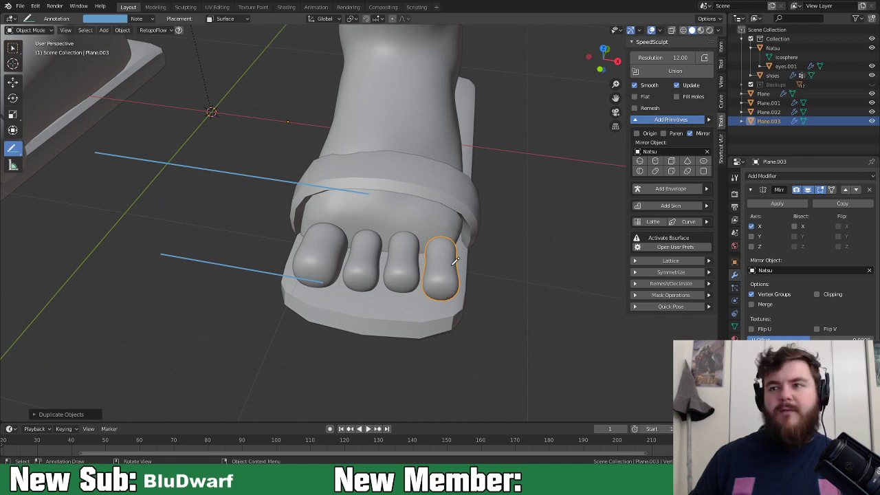
scroll(477, 349, up, 1)
mouse_move(477, 348)
middle_down()
mouse_move(511, 291)
mouse_move(507, 271)
mouse_move(506, 297)
middle_up()
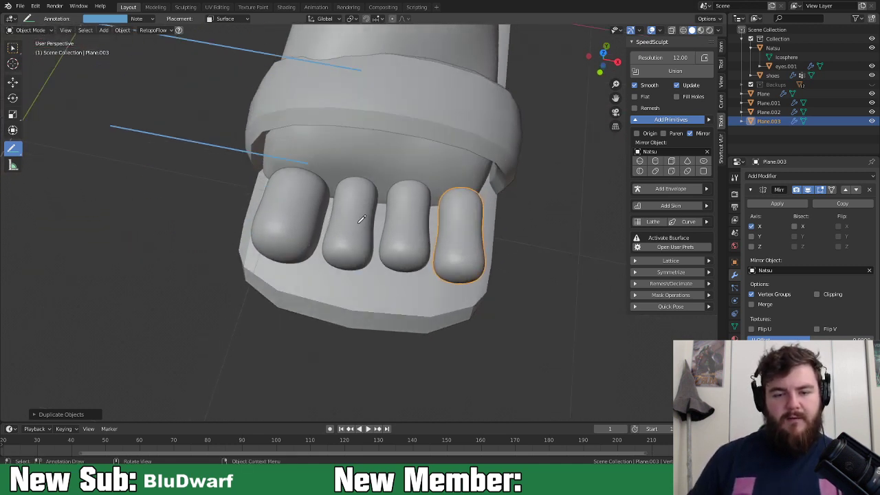
Step: Move the big toe and the second toe along X toward the sandal's inner edge
click(301, 216)
key(g)
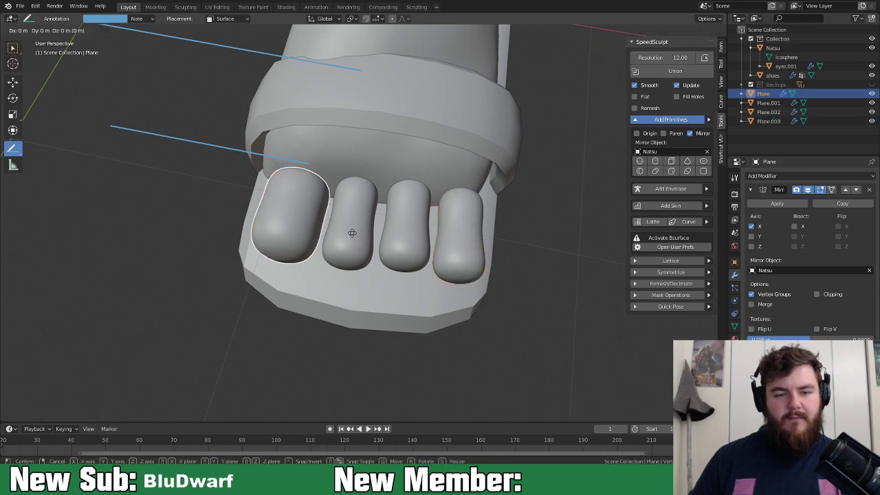
key(x)
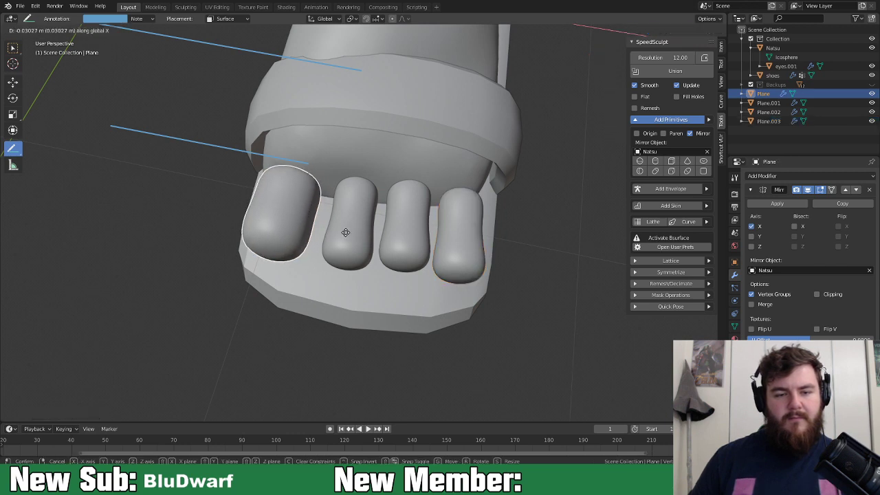
click(349, 234)
click(359, 231)
key(g)
key(x)
click(382, 233)
Step: Move the third toe along X to sit close beside the second toe
click(395, 241)
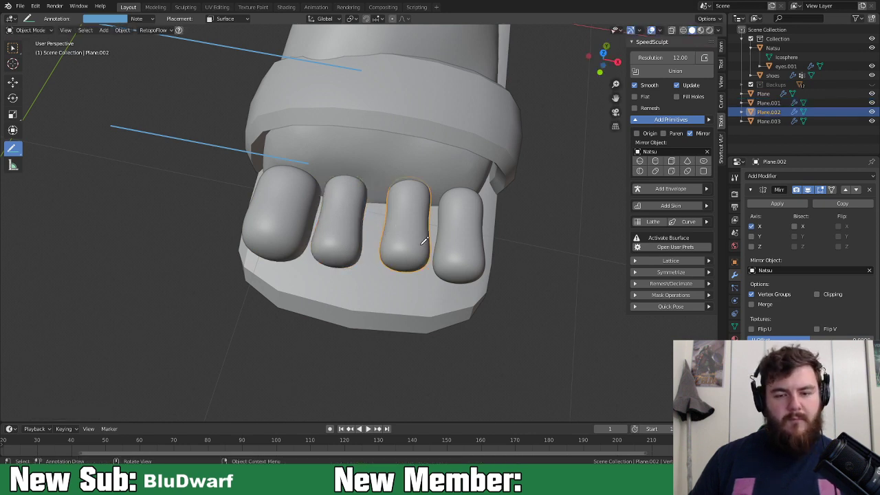
key(g)
key(x)
click(413, 240)
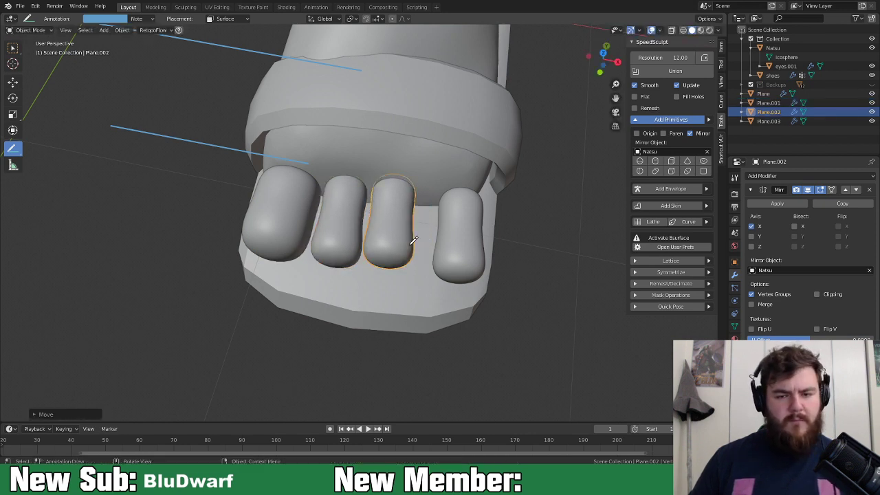
Step: Move the fourth toe along X toward the third toe and back along Y toward the foot
click(460, 239)
key(g)
key(x)
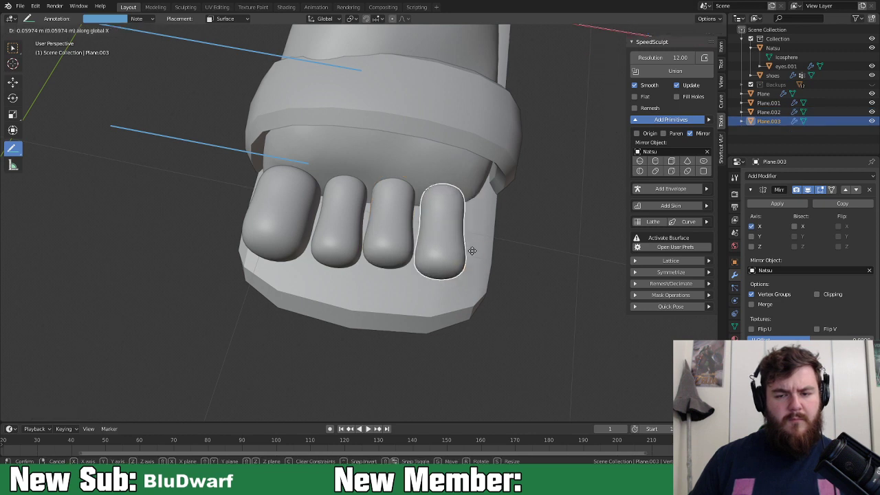
click(476, 248)
key(g)
key(y)
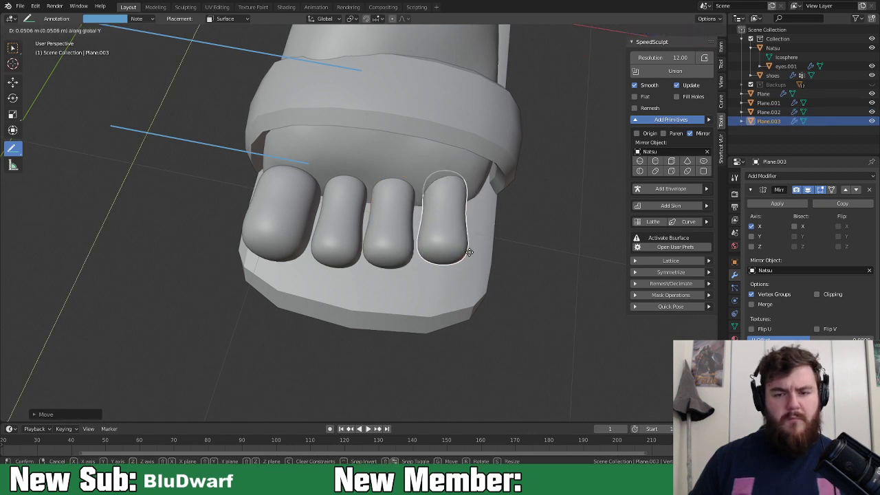
click(469, 251)
Step: Slim the fourth toe by reducing its skin radius in Edit Mode and return to Object Mode
key(Tab)
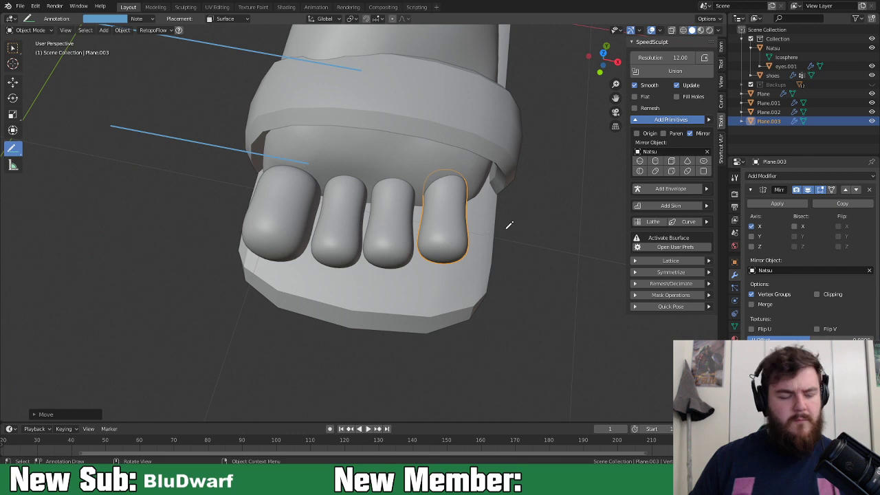
key(s)
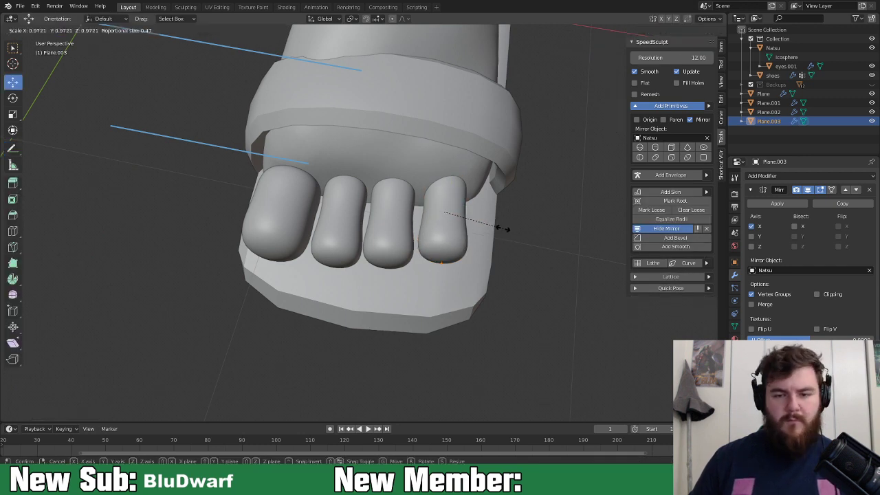
click(489, 224)
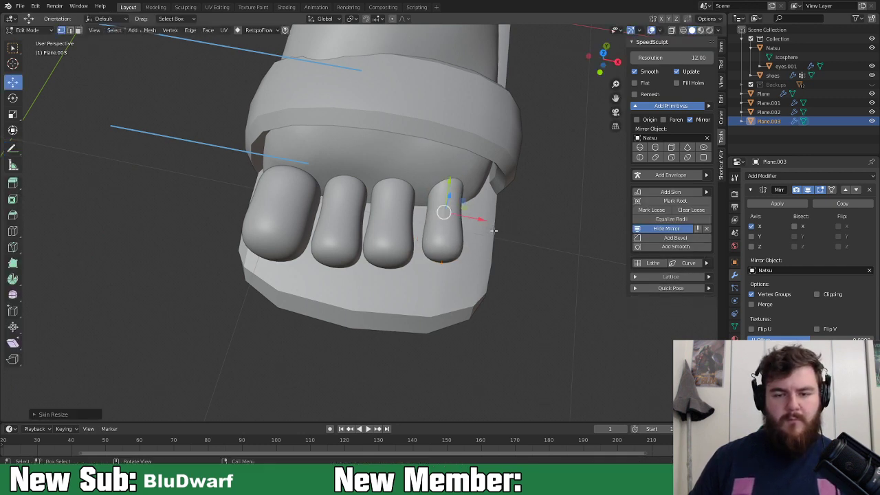
key(Tab)
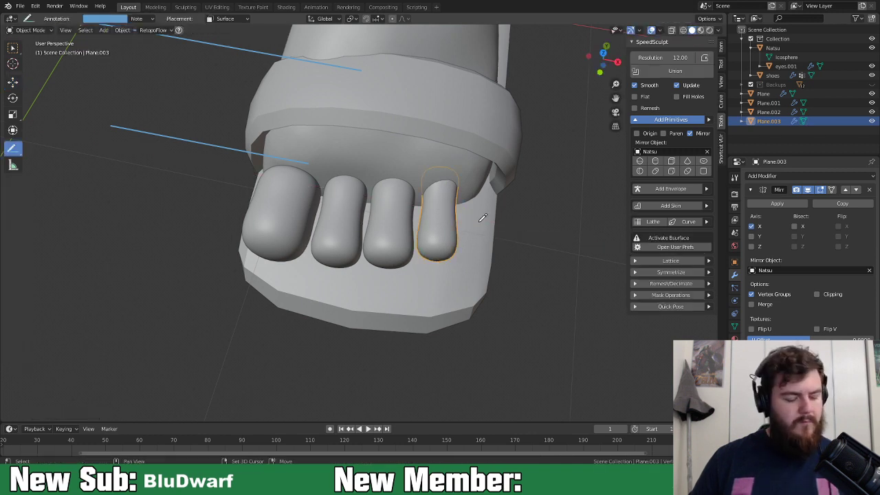
Step: Duplicate the fourth toe to place a little toe at the sandal's outer edge
key(shift+d)
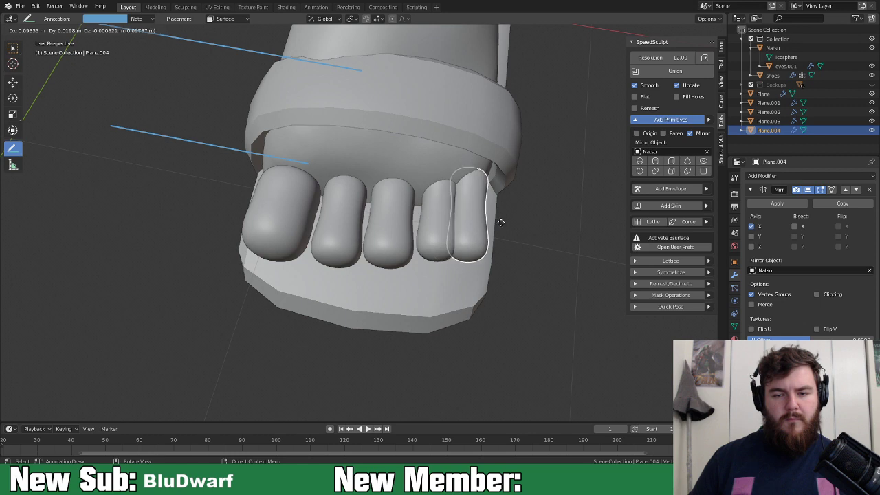
click(497, 222)
middle_drag(516, 236, 450, 235)
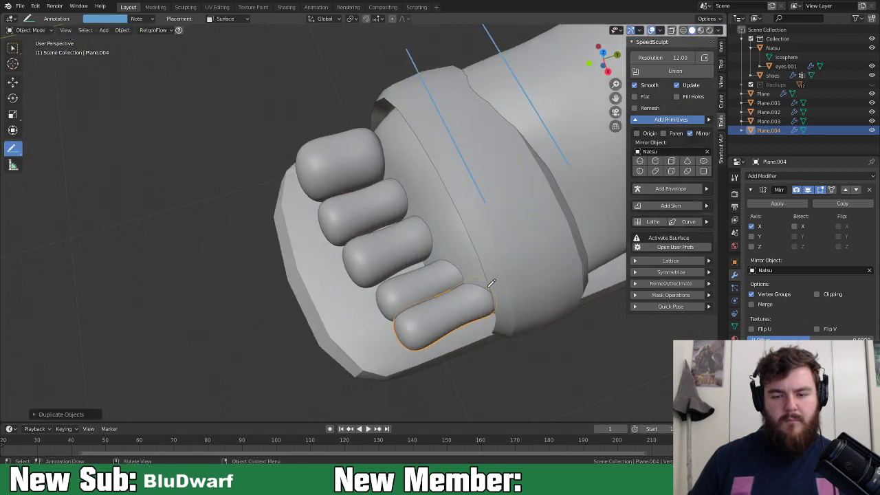
Step: Reduce the little toe's skin radius in Edit Mode and scale down its length
key(Tab)
middle_drag(482, 316, 440, 304)
key(s)
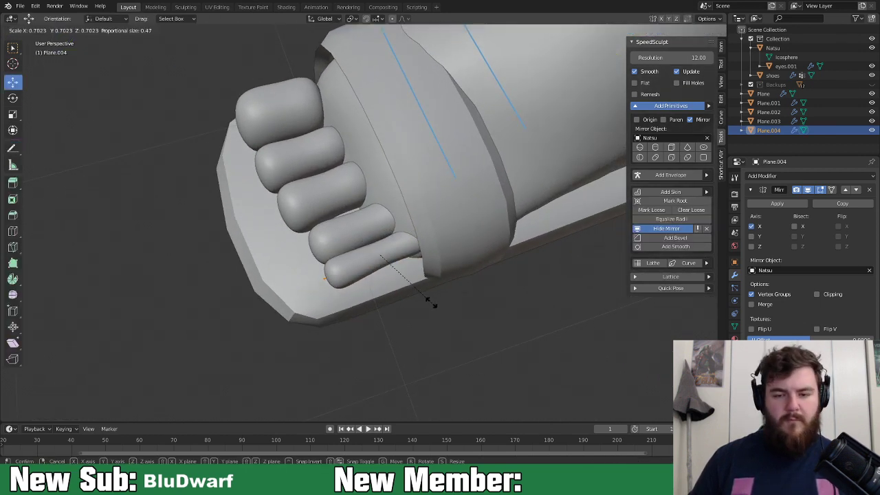
click(431, 303)
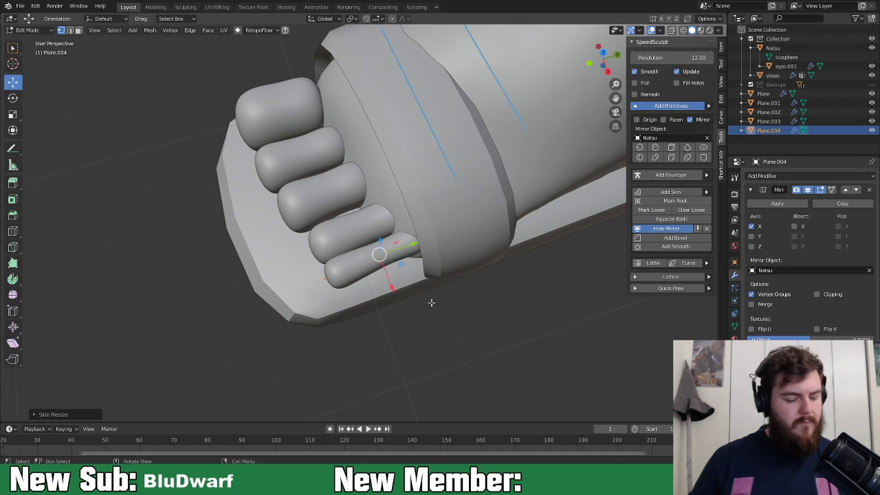
key(s)
click(398, 284)
Step: Rotate the little toe slightly, thicken its skin, and reposition it along X and Y beside the fourth toe
middle_drag(398, 284, 474, 309)
key(r)
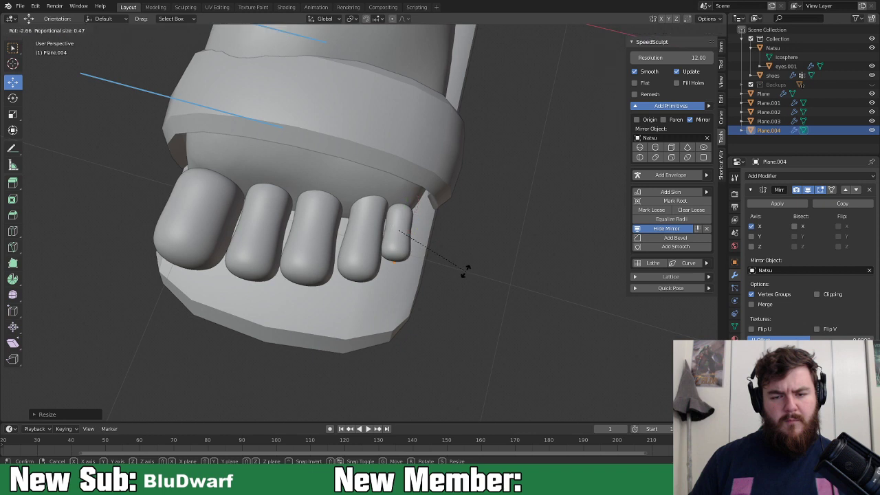
click(465, 268)
key(ctrl+a)
click(479, 272)
drag(434, 242, 441, 257)
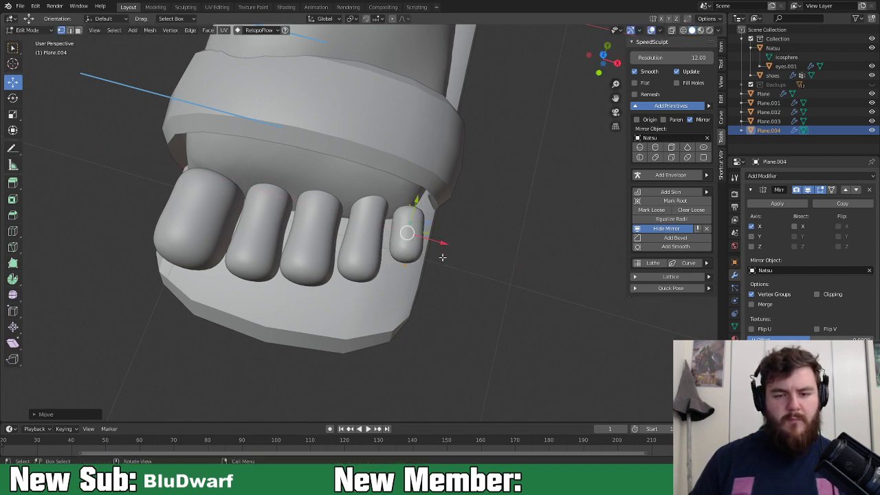
drag(414, 200, 418, 191)
middle_drag(450, 259, 411, 241)
key(Tab)
Step: Set the little toe's origin to the 3D cursor and select the fourth toe
scroll(411, 238, down, 5)
scroll(333, 237, down, 4)
middle_drag(332, 237, 371, 202)
right_click(424, 189)
right_click(449, 207)
mouse_move(450, 207)
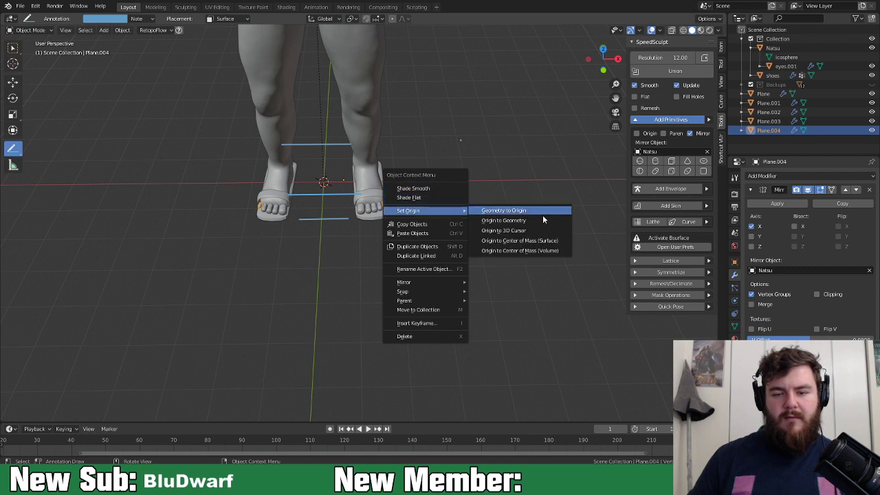
click(539, 231)
click(382, 203)
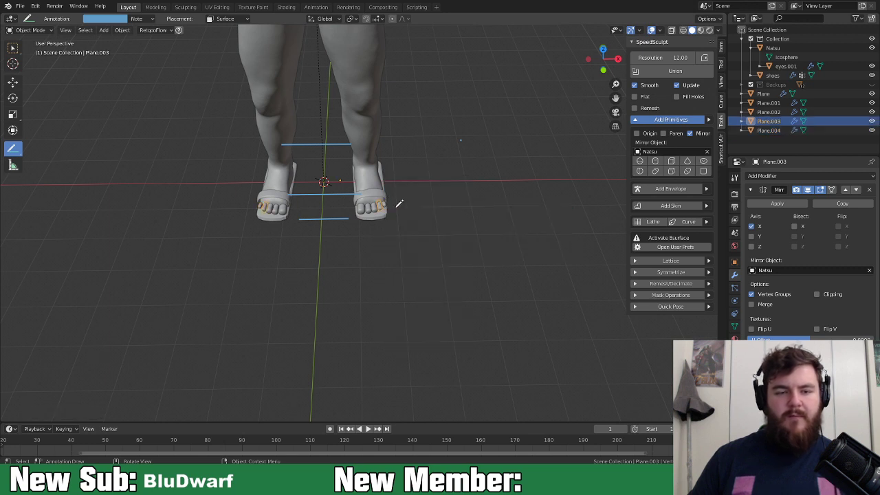
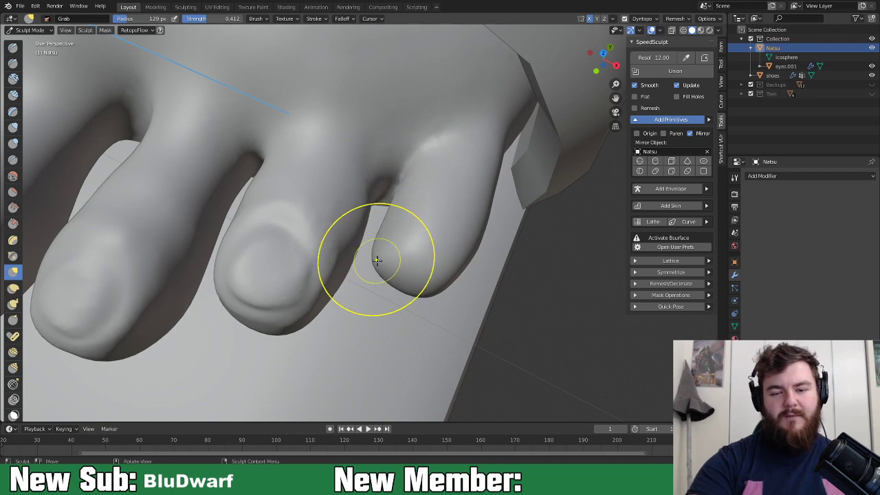
Step: Adjust the inner side of the little toe with the Grab brush
drag(366, 217, 358, 223)
middle_drag(392, 309, 407, 212)
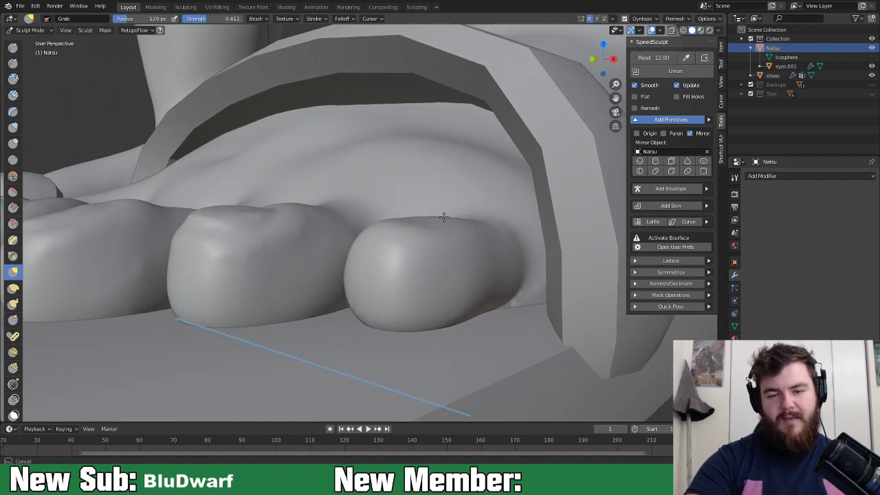
mouse_move(467, 281)
middle_down()
mouse_move(392, 284)
mouse_move(481, 367)
middle_up()
Step: Outline the little toe's nail with the Crease brush at a 42 px radius, smoothing along its sides
key(shift+c)
key(f)
click(425, 277)
mouse_move(425, 277)
middle_down()
mouse_move(423, 289)
mouse_move(425, 273)
middle_up()
key(f)
click(426, 276)
drag(410, 277, 408, 277)
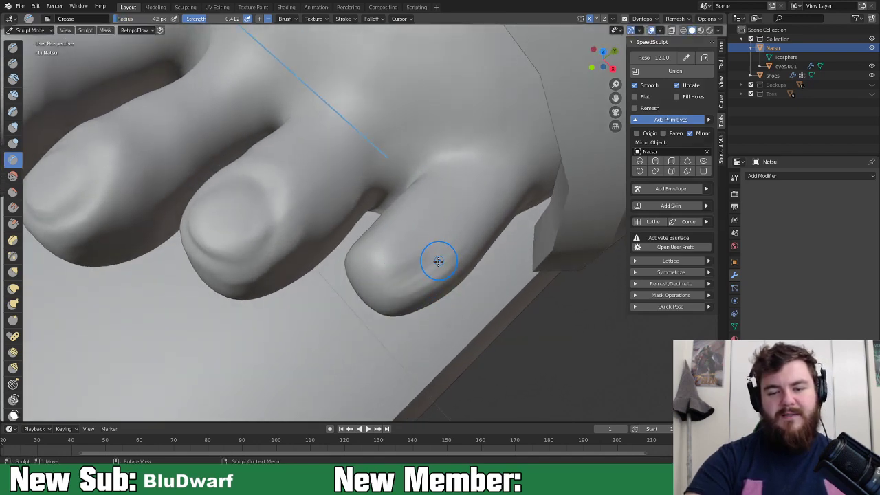
middle_drag(441, 259, 435, 281)
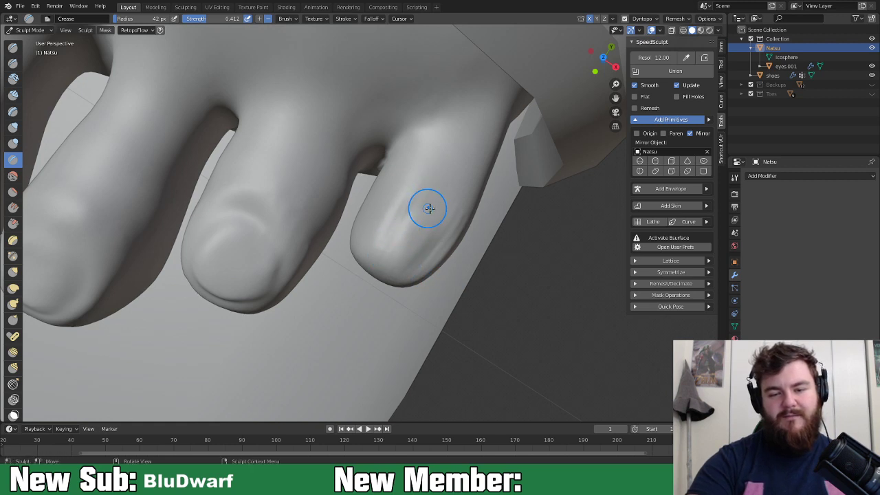
mouse_move(404, 258)
shift+mouse_down()
mouse_move(406, 214)
mouse_move(408, 227)
shift+mouse_up()
mouse_move(429, 254)
shift+mouse_down()
mouse_move(445, 234)
mouse_move(420, 234)
mouse_move(443, 231)
shift+mouse_up()
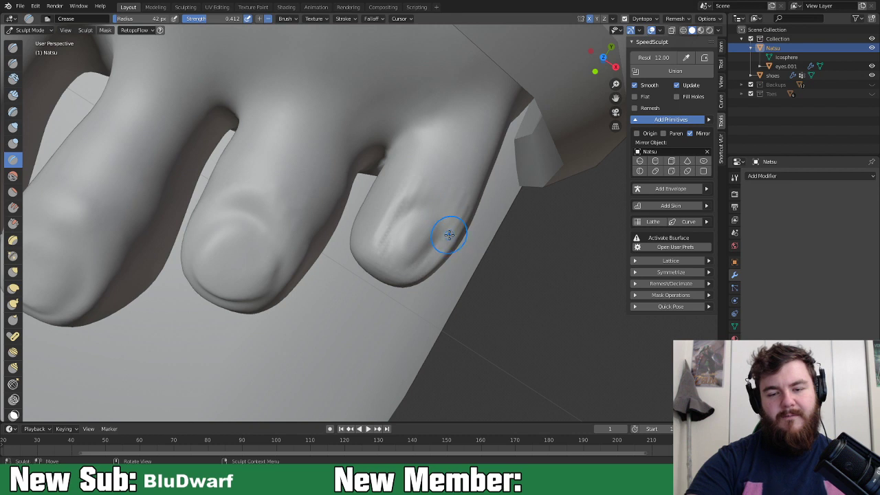
Step: Build up the surface of the little toe's nail with the Clay Strips brush
middle_drag(444, 232, 444, 252)
key(c)
mouse_move(422, 232)
mouse_down()
mouse_move(417, 257)
mouse_move(427, 251)
mouse_up()
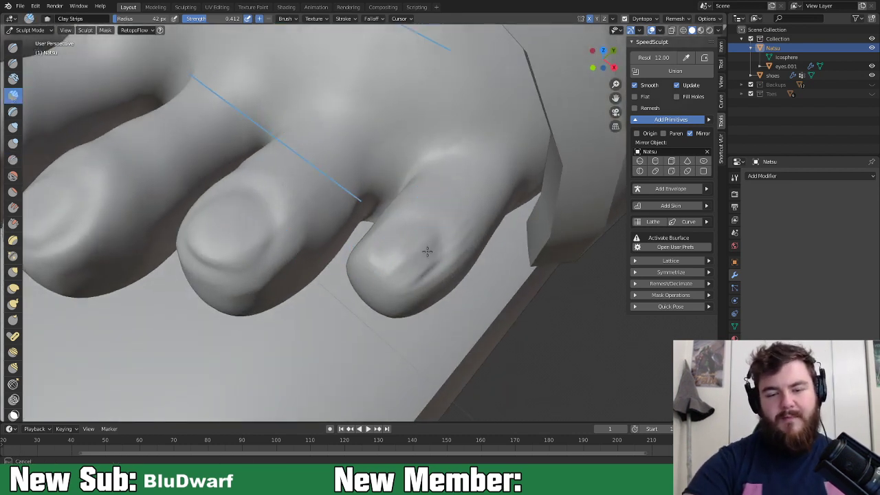
drag(411, 266, 406, 266)
Step: Refine the shape of the little toe and its nail with the Grab brush at a 79 px radius
key(g)
middle_drag(414, 266, 383, 261)
mouse_move(384, 250)
mouse_down()
mouse_move(393, 266)
mouse_move(429, 266)
mouse_up()
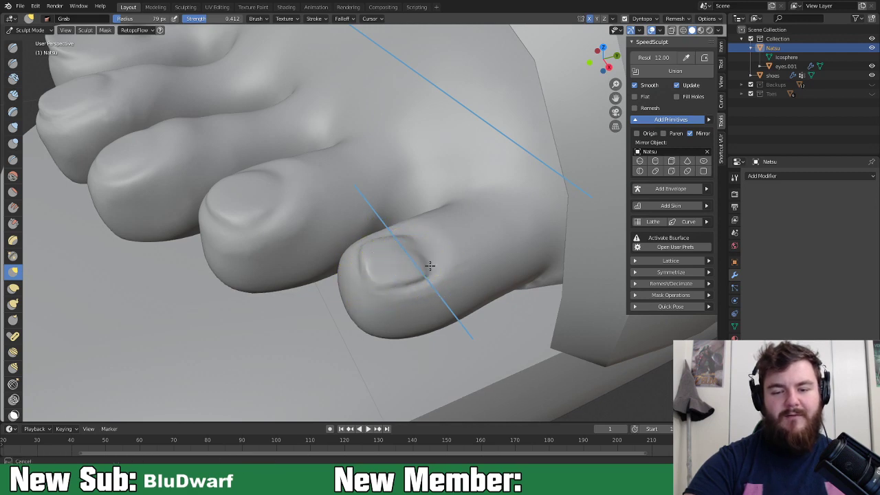
drag(389, 242, 377, 279)
mouse_move(377, 279)
middle_down()
mouse_move(412, 261)
mouse_move(391, 226)
middle_up()
drag(490, 186, 489, 188)
Step: Examine the sculpted toes, feet and sandals from several angles and distances
scroll(433, 230, down, 8)
scroll(391, 295, down, 7)
middle_drag(367, 297, 442, 328)
scroll(413, 285, up, 4)
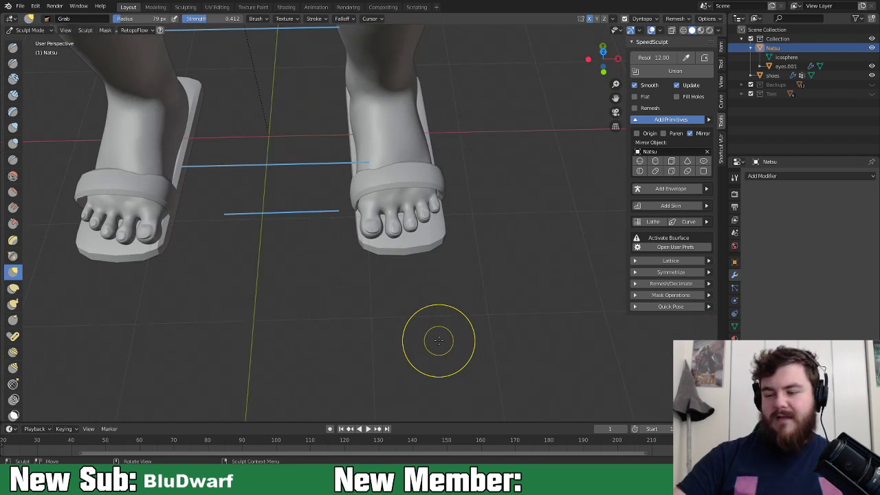
scroll(422, 227, down, 6)
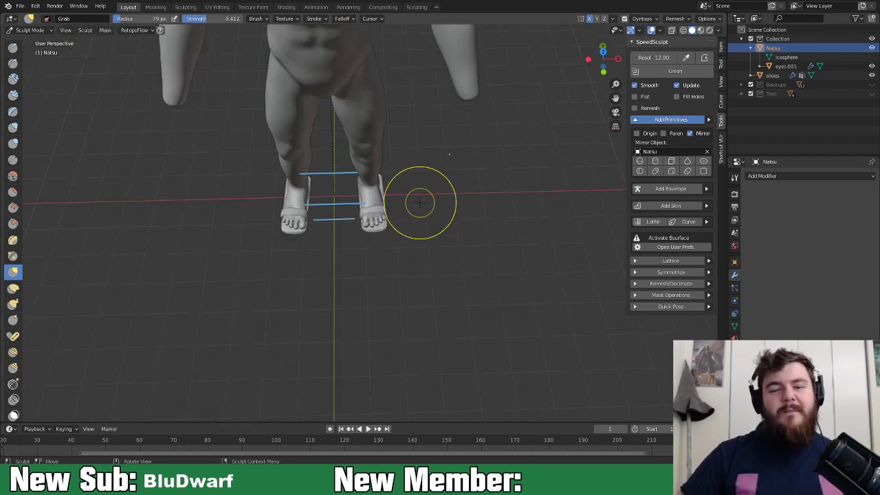
middle_drag(427, 244, 428, 202)
scroll(428, 202, up, 5)
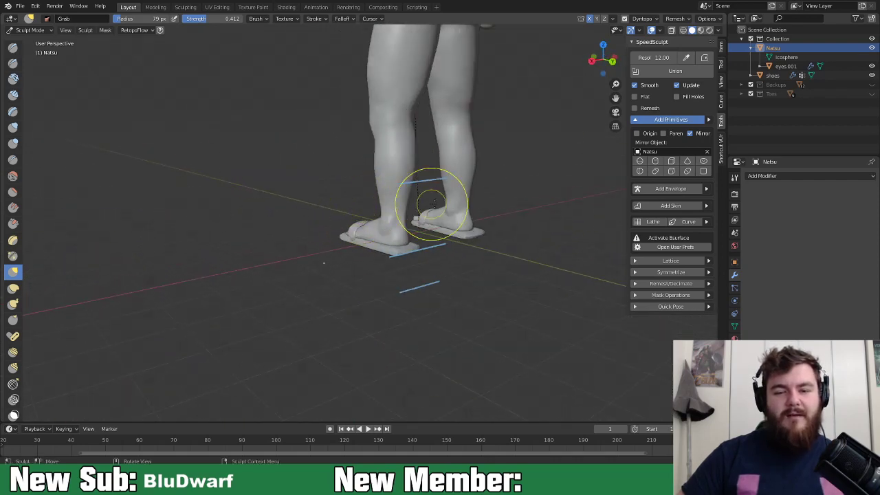
mouse_move(454, 293)
middle_down()
mouse_move(206, 257)
mouse_move(297, 252)
mouse_move(311, 302)
middle_up()
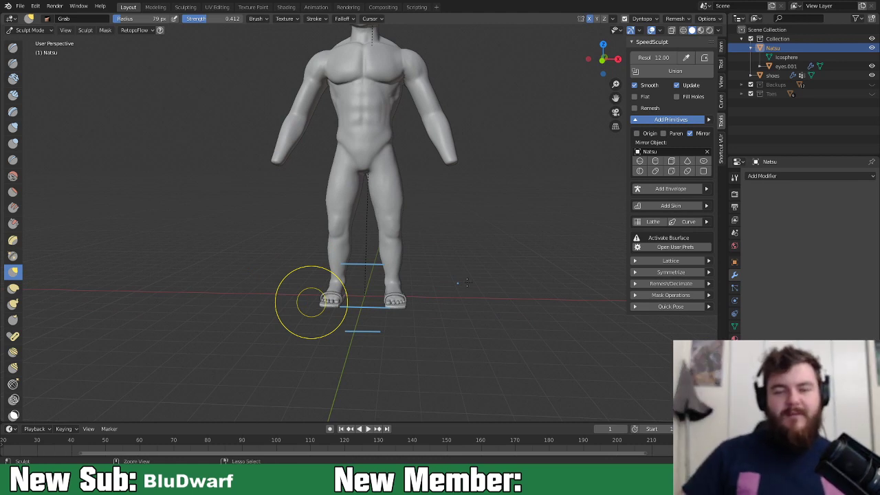
Step: Save the file and switch the Natsu body from Sculpt Mode to Object Mode
key(ctrl+s)
mouse_move(485, 249)
middle_down()
mouse_move(365, 248)
mouse_move(481, 259)
middle_up()
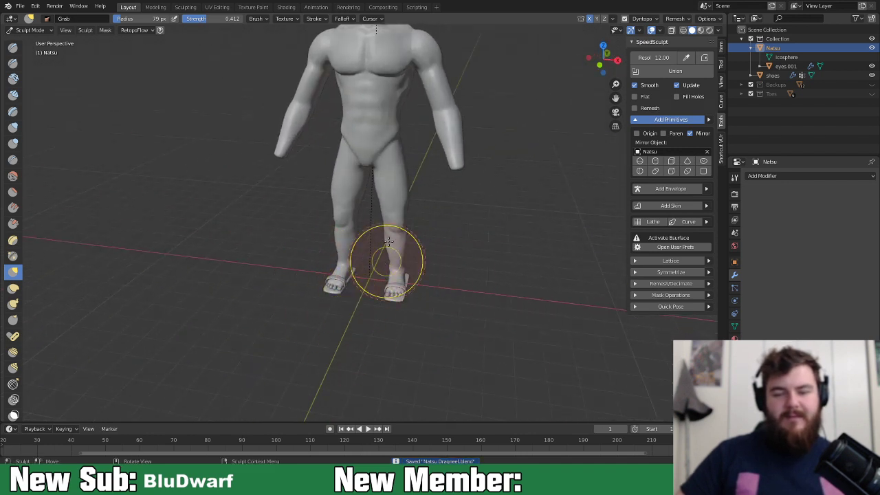
key(ctrl+s)
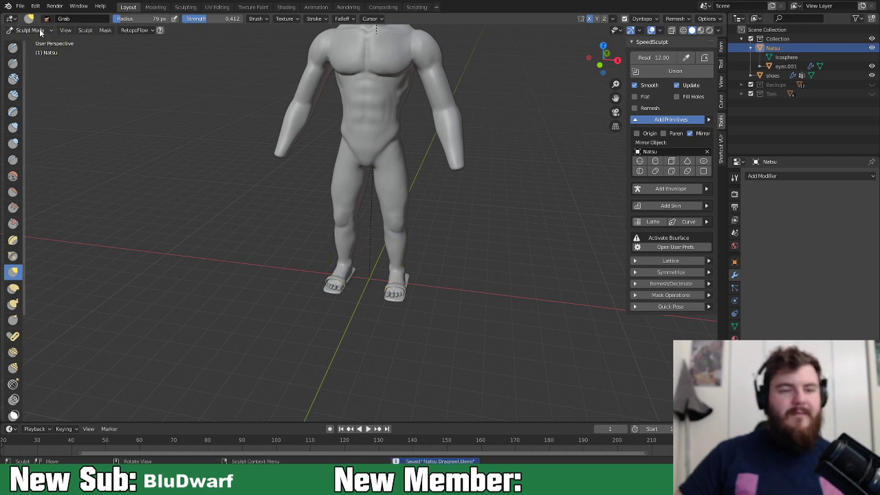
click(30, 30)
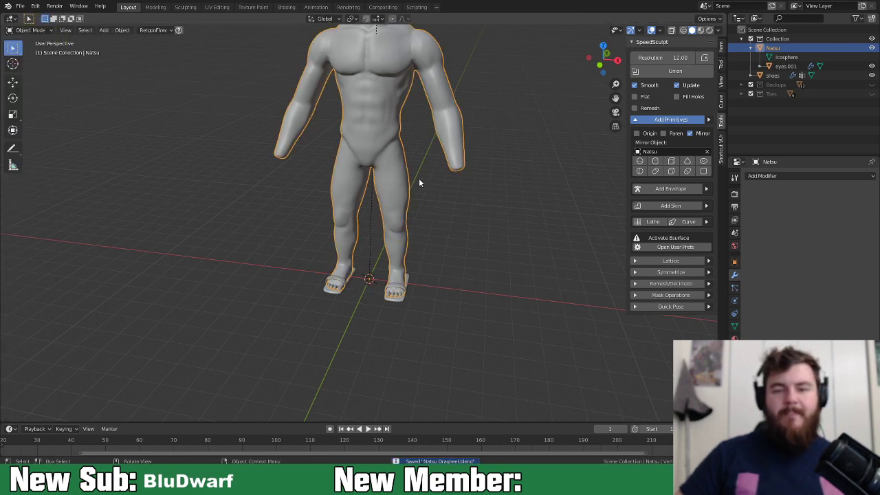
Step: Examine the whole character from head to feet, checking the overall proportions of the body
scroll(418, 179, down, 2)
shift+middle_drag(418, 181, 404, 238)
scroll(403, 250, up, 4)
mouse_move(469, 272)
shift+middle_down()
mouse_move(477, 167)
mouse_move(441, 260)
mouse_move(454, 279)
shift+middle_up()
scroll(424, 324, up, 3)
shift+middle_drag(428, 232, 355, 208)
scroll(345, 154, down, 5)
shift+middle_drag(343, 153, 367, 188)
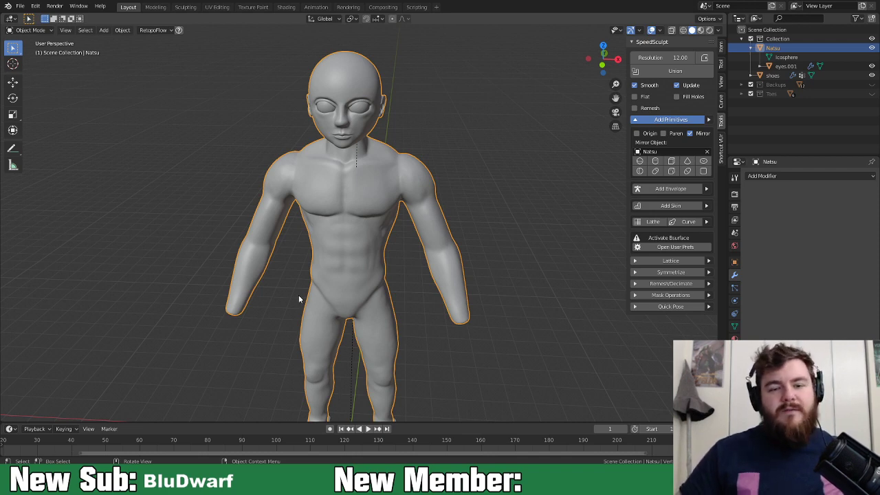
middle_drag(483, 269, 472, 252)
shift+middle_drag(455, 287, 462, 227)
shift+middle_drag(403, 201, 409, 226)
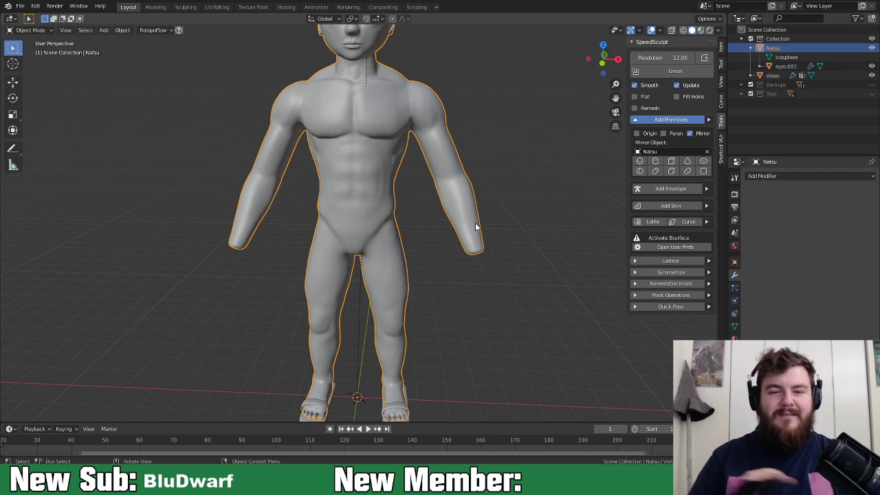
middle_drag(476, 227, 475, 261)
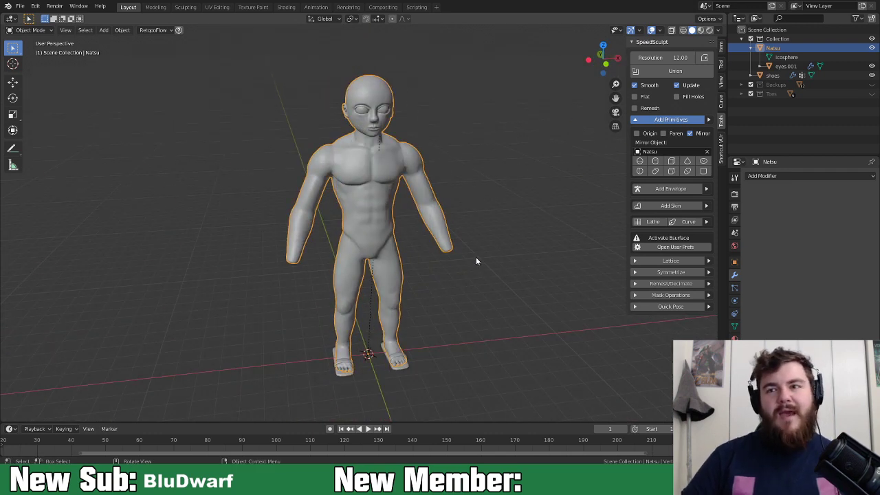
Step: Examine the lower legs, sandalled feet and toes from the front and at an angle
middle_drag(473, 261, 434, 267)
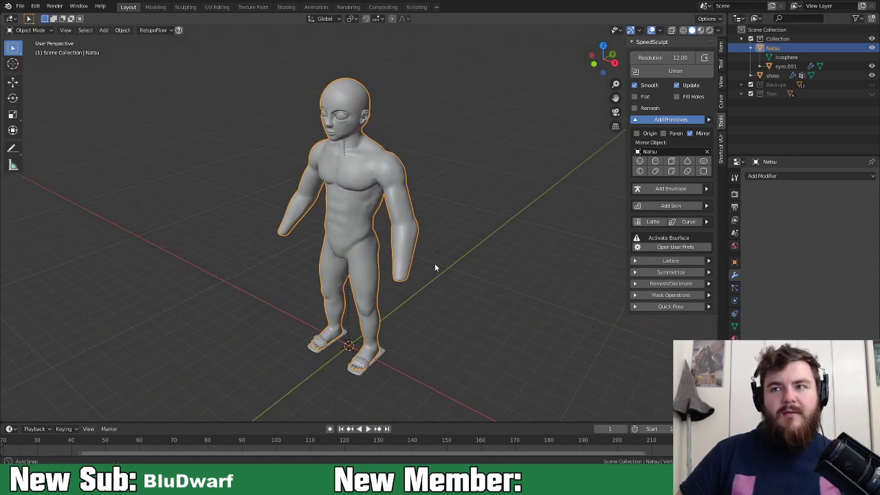
middle_drag(435, 267, 494, 271)
scroll(495, 271, up, 3)
shift+middle_drag(414, 406, 427, 165)
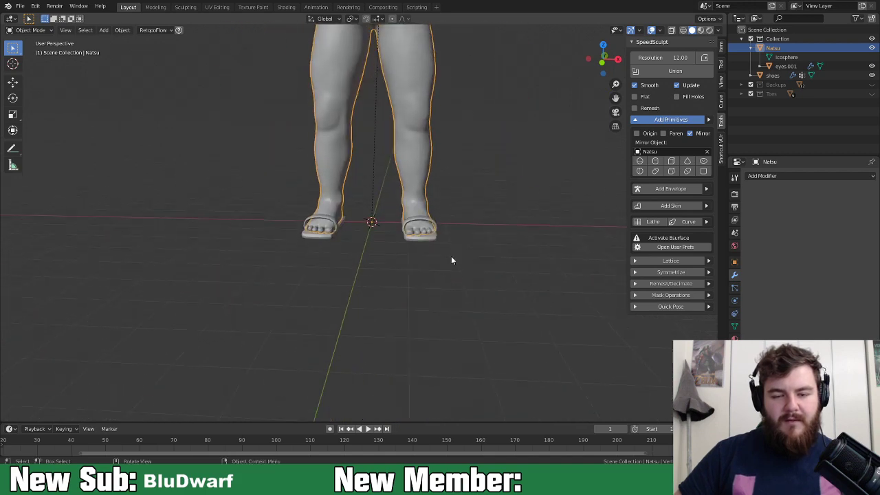
middle_drag(451, 260, 391, 305)
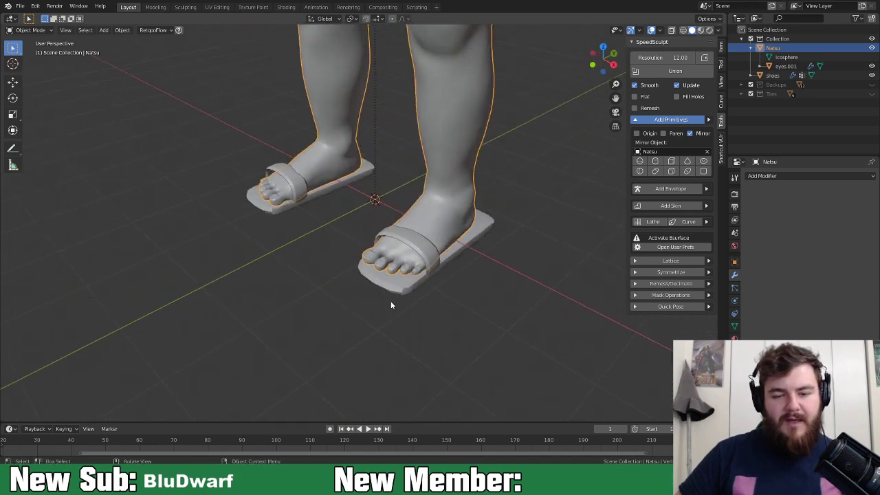
right_click(440, 185)
click(449, 182)
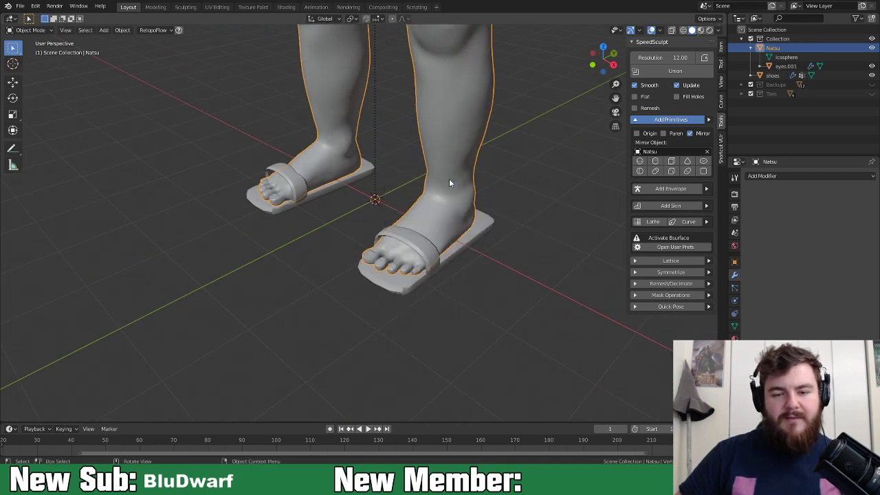
middle_drag(461, 215, 499, 261)
Step: Examine the head, torso and unfinished arms from several angles, comparing them with the full figure
scroll(499, 261, down, 8)
middle_drag(436, 281, 355, 281)
middle_drag(398, 238, 485, 221)
scroll(460, 227, up, 3)
shift+middle_drag(451, 180, 455, 233)
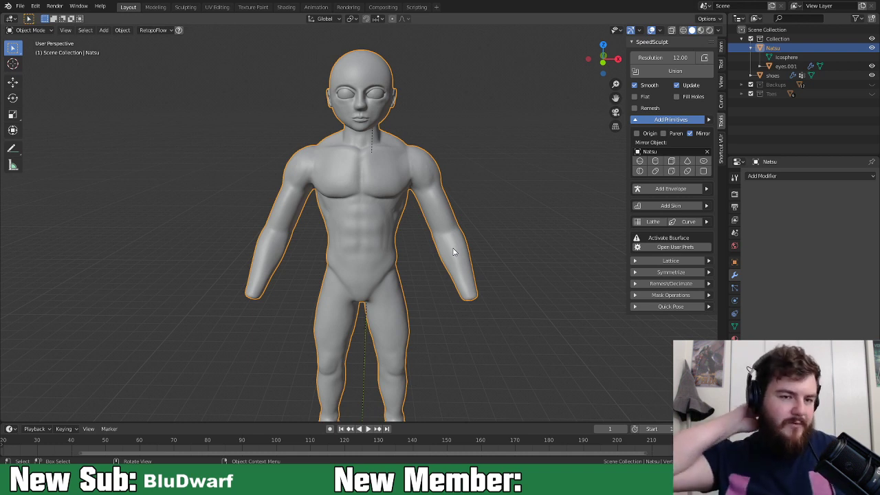
middle_drag(480, 259, 527, 218)
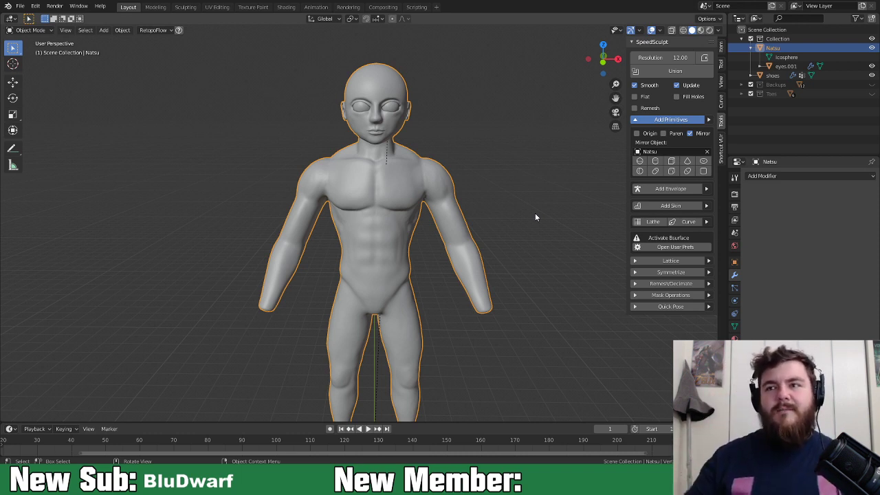
scroll(534, 217, down, 2)
middle_drag(544, 238, 448, 285)
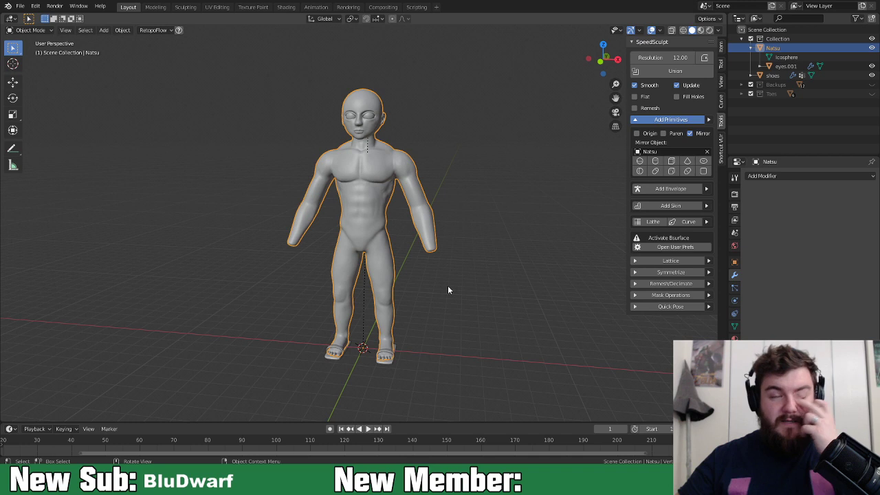